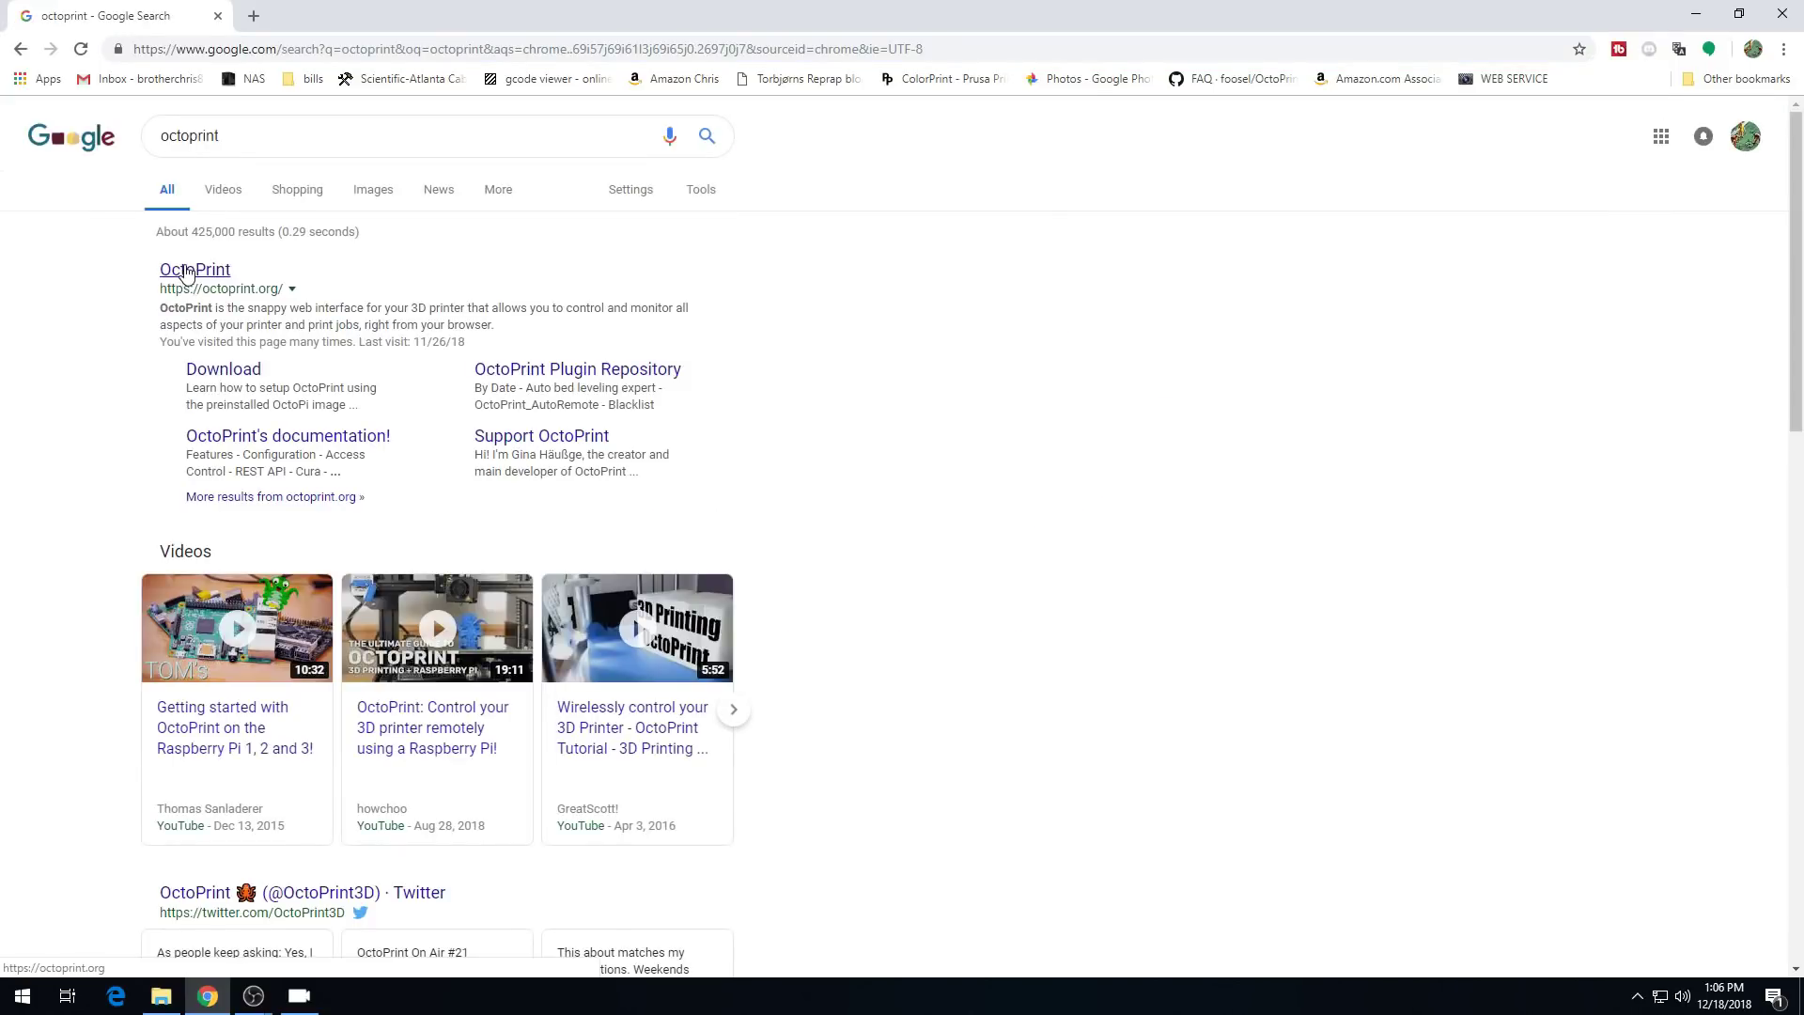
Download the OctoPi 0.15.1 image from octoprint.org's download page, then start a new tab.
{"action": "left_click", "coordinate": [488, 437]}
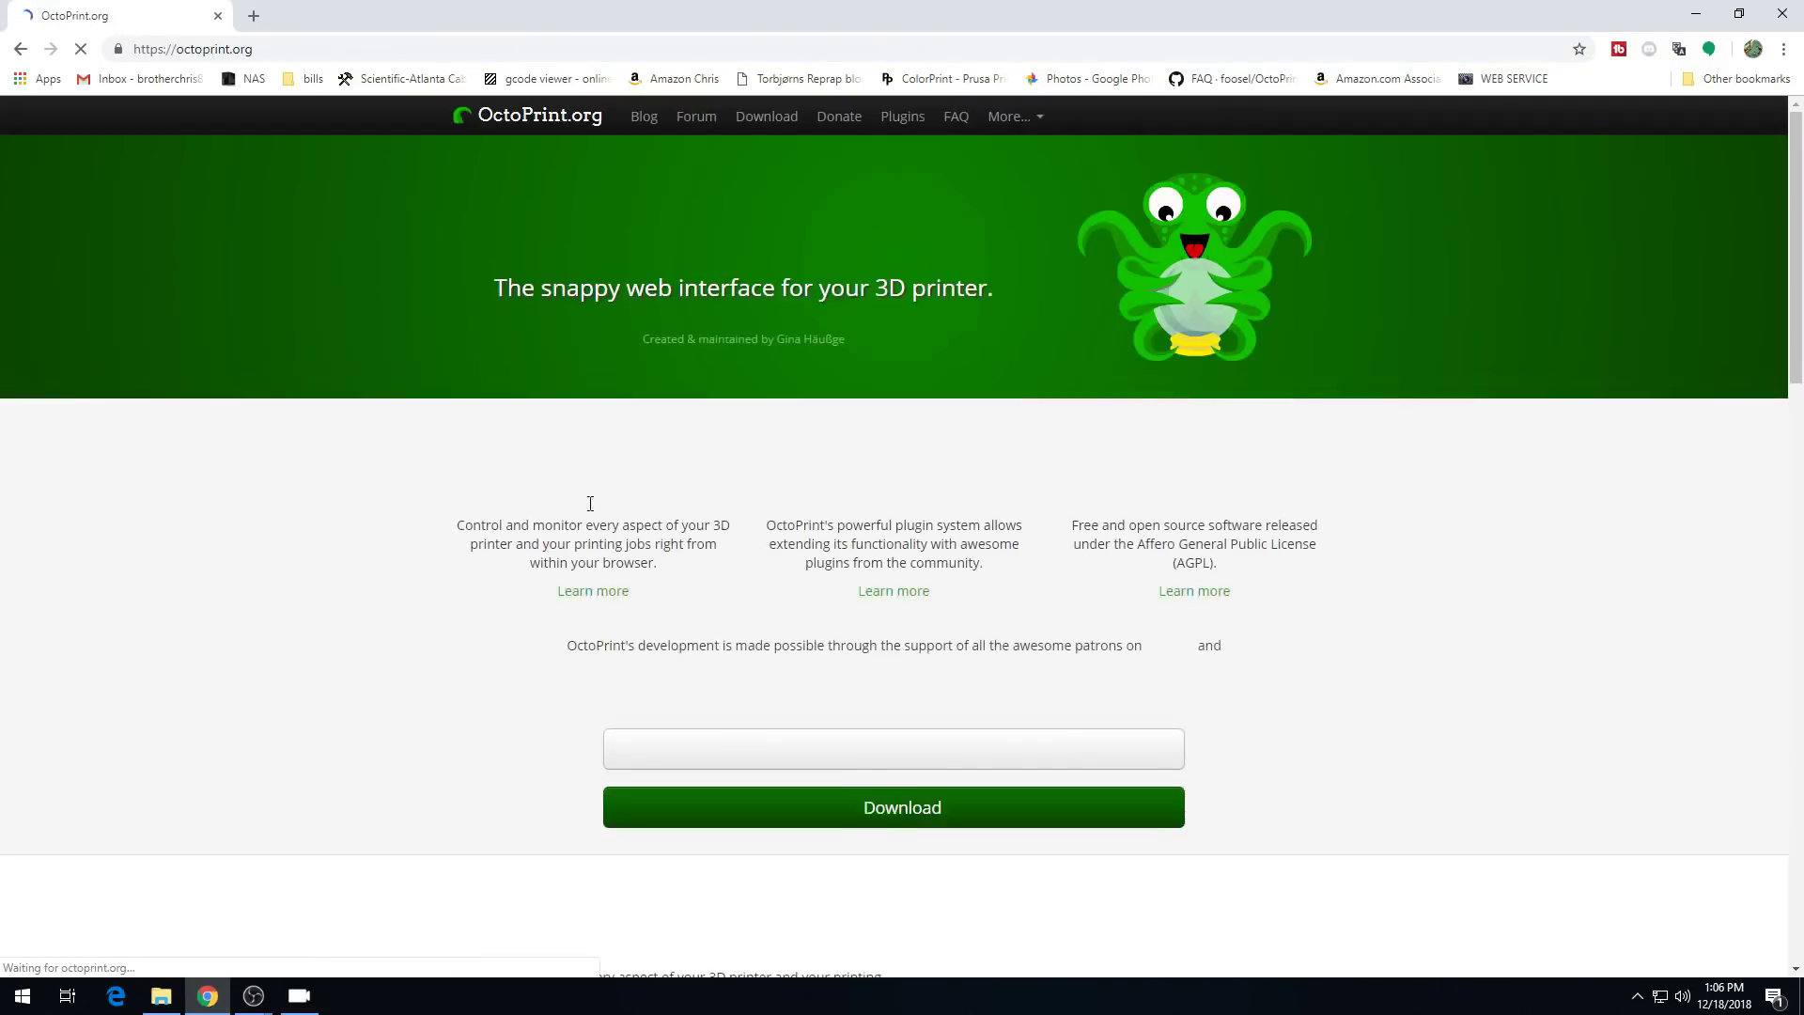
{"action": "scroll", "coordinate": [658, 620], "scroll_direction": "down", "scroll_amount": 2}
{"action": "left_click", "coordinate": [781, 721]}
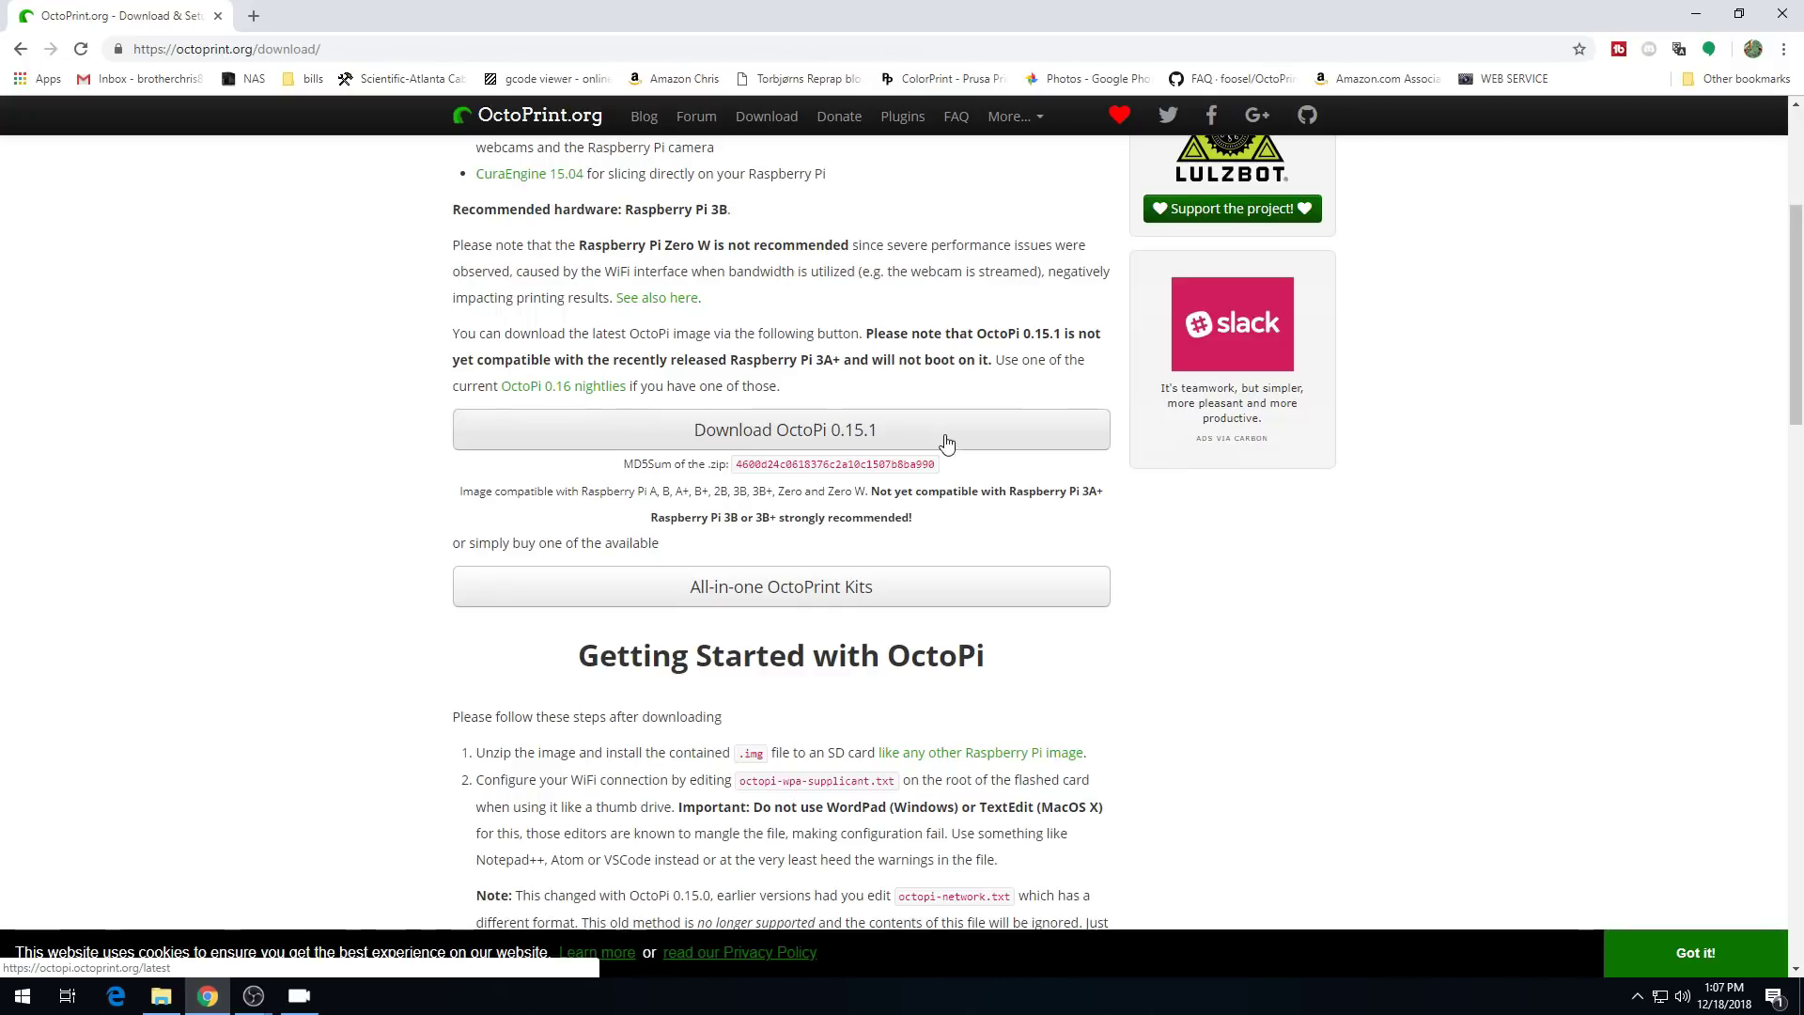
{"action": "left_click", "coordinate": [946, 443]}
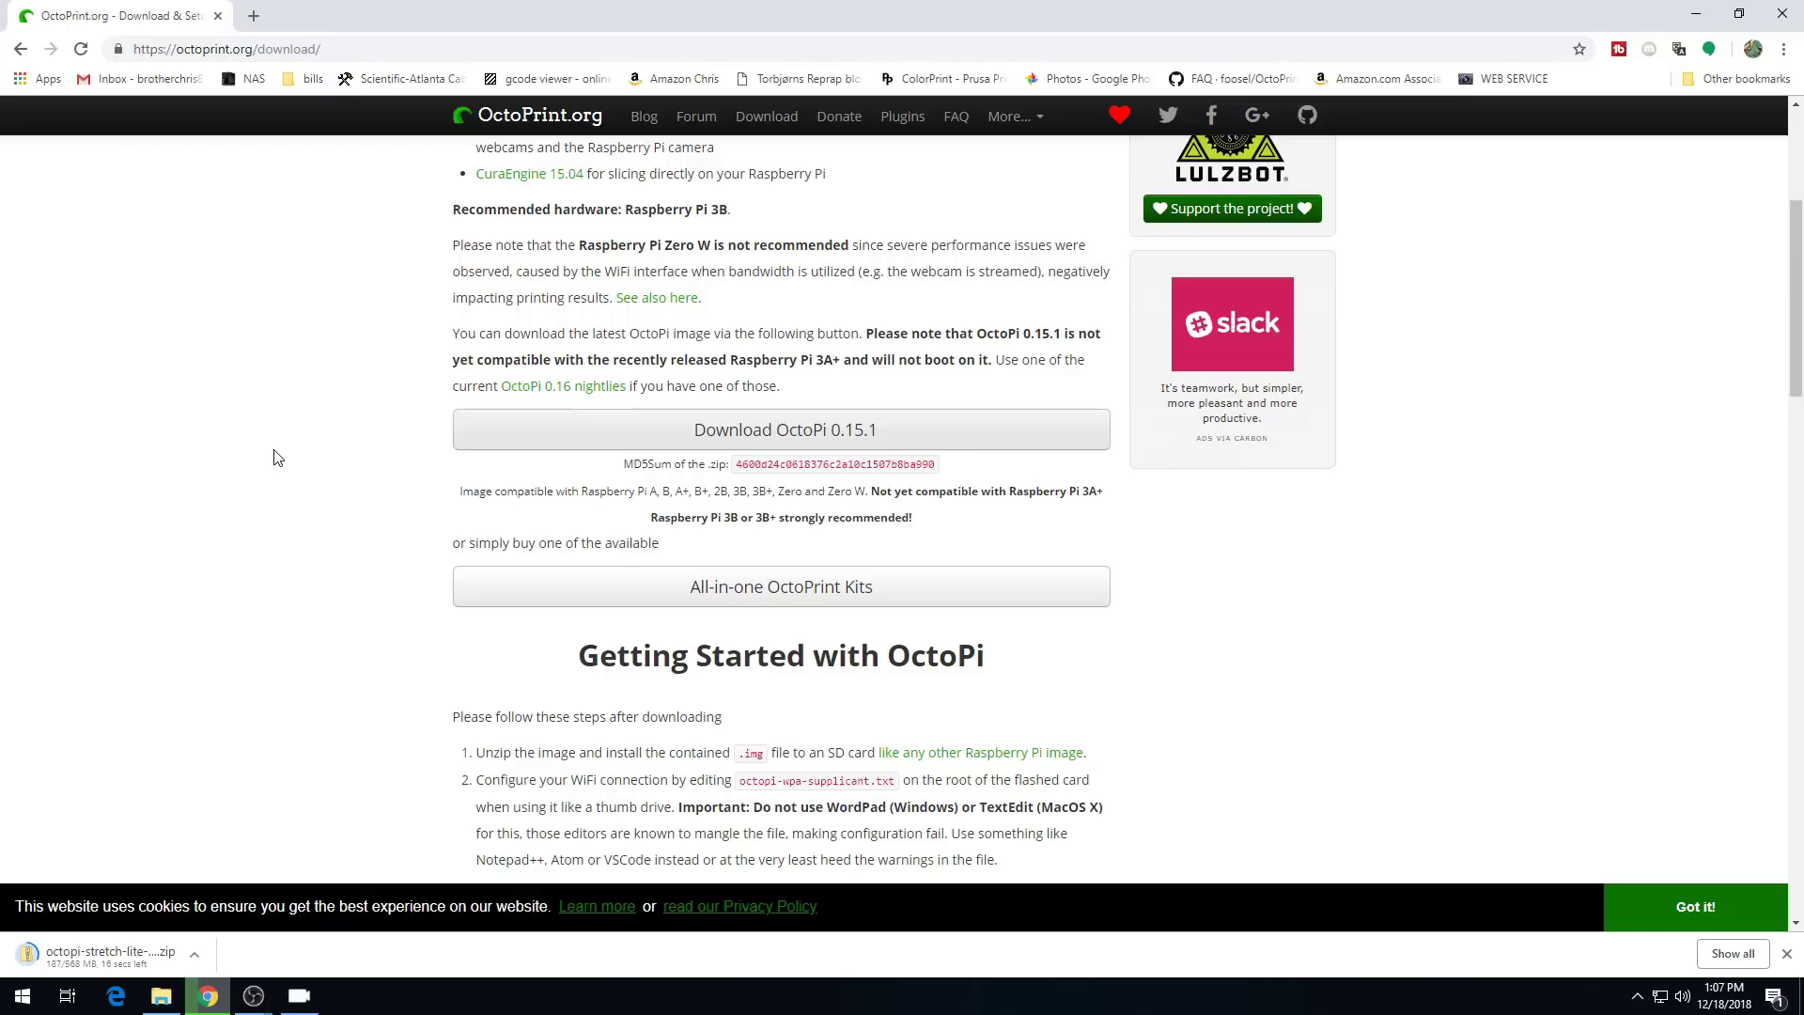
{"action": "key", "text": "ctrl+t"}
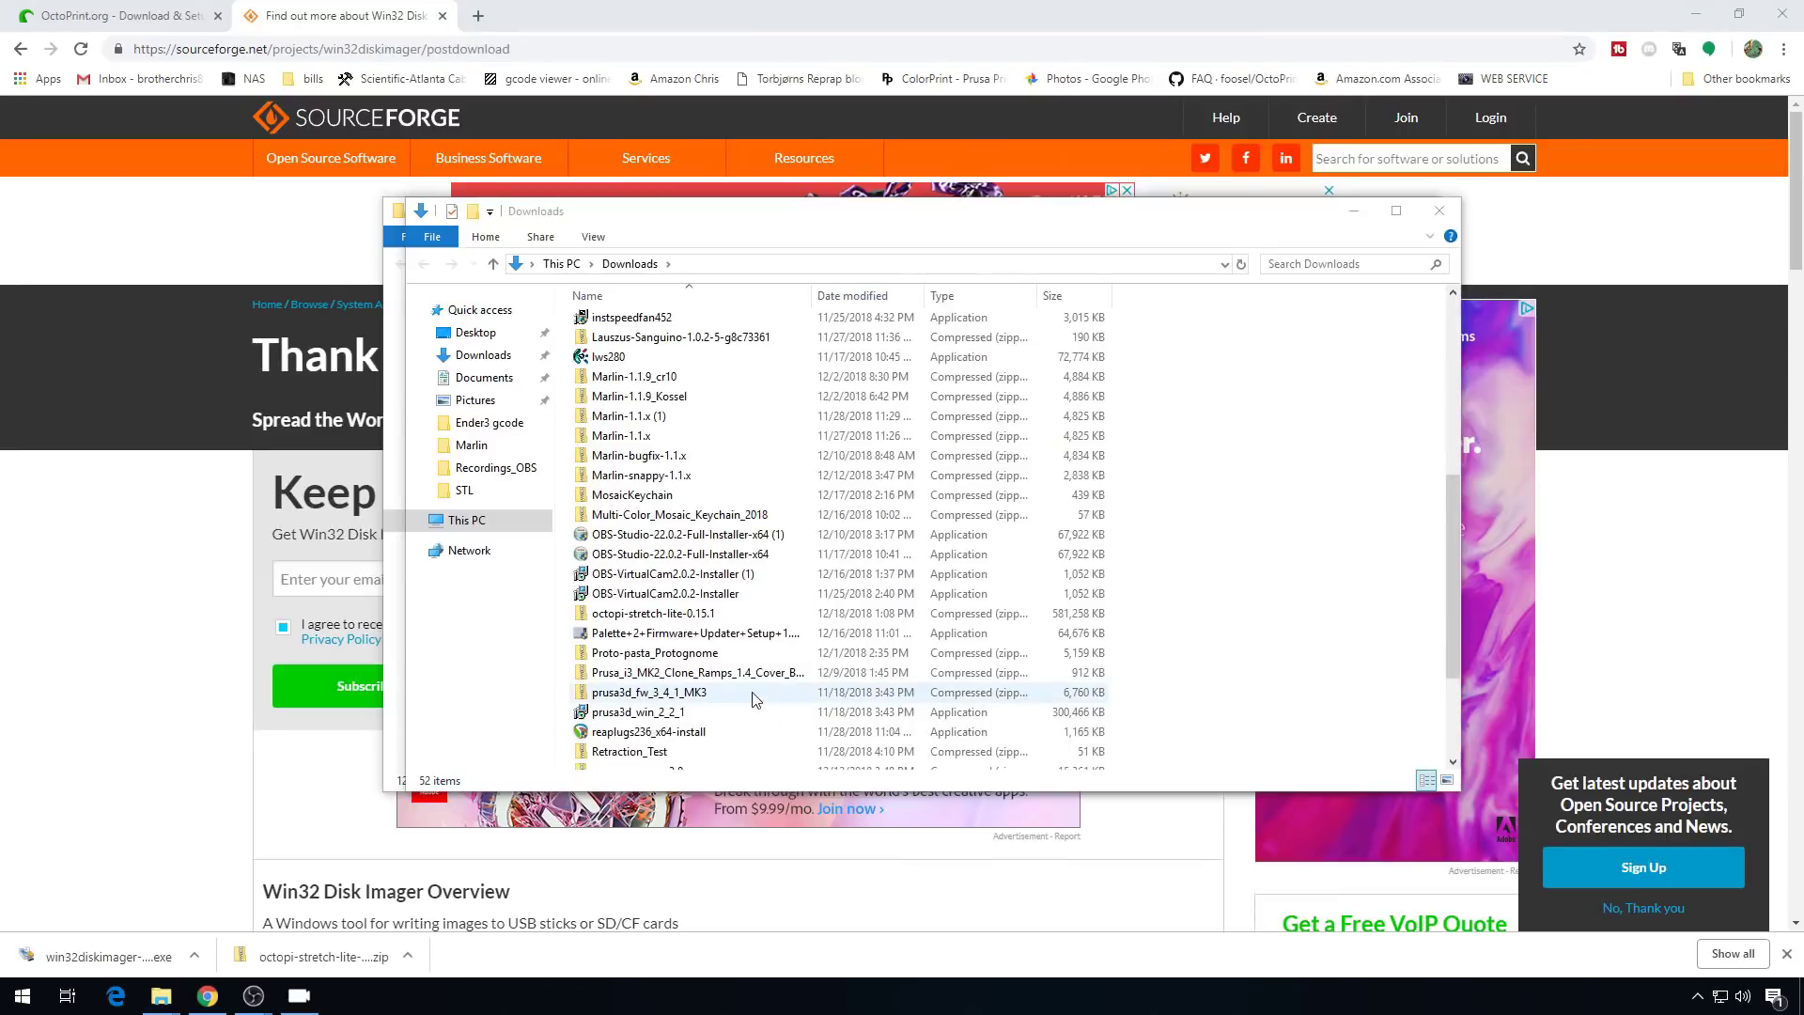
Extract all of octopi-stretch-lite-0.15.1.zip in Downloads and launch the Win32DiskImager installer.
{"action": "left_click", "coordinate": [746, 619]}
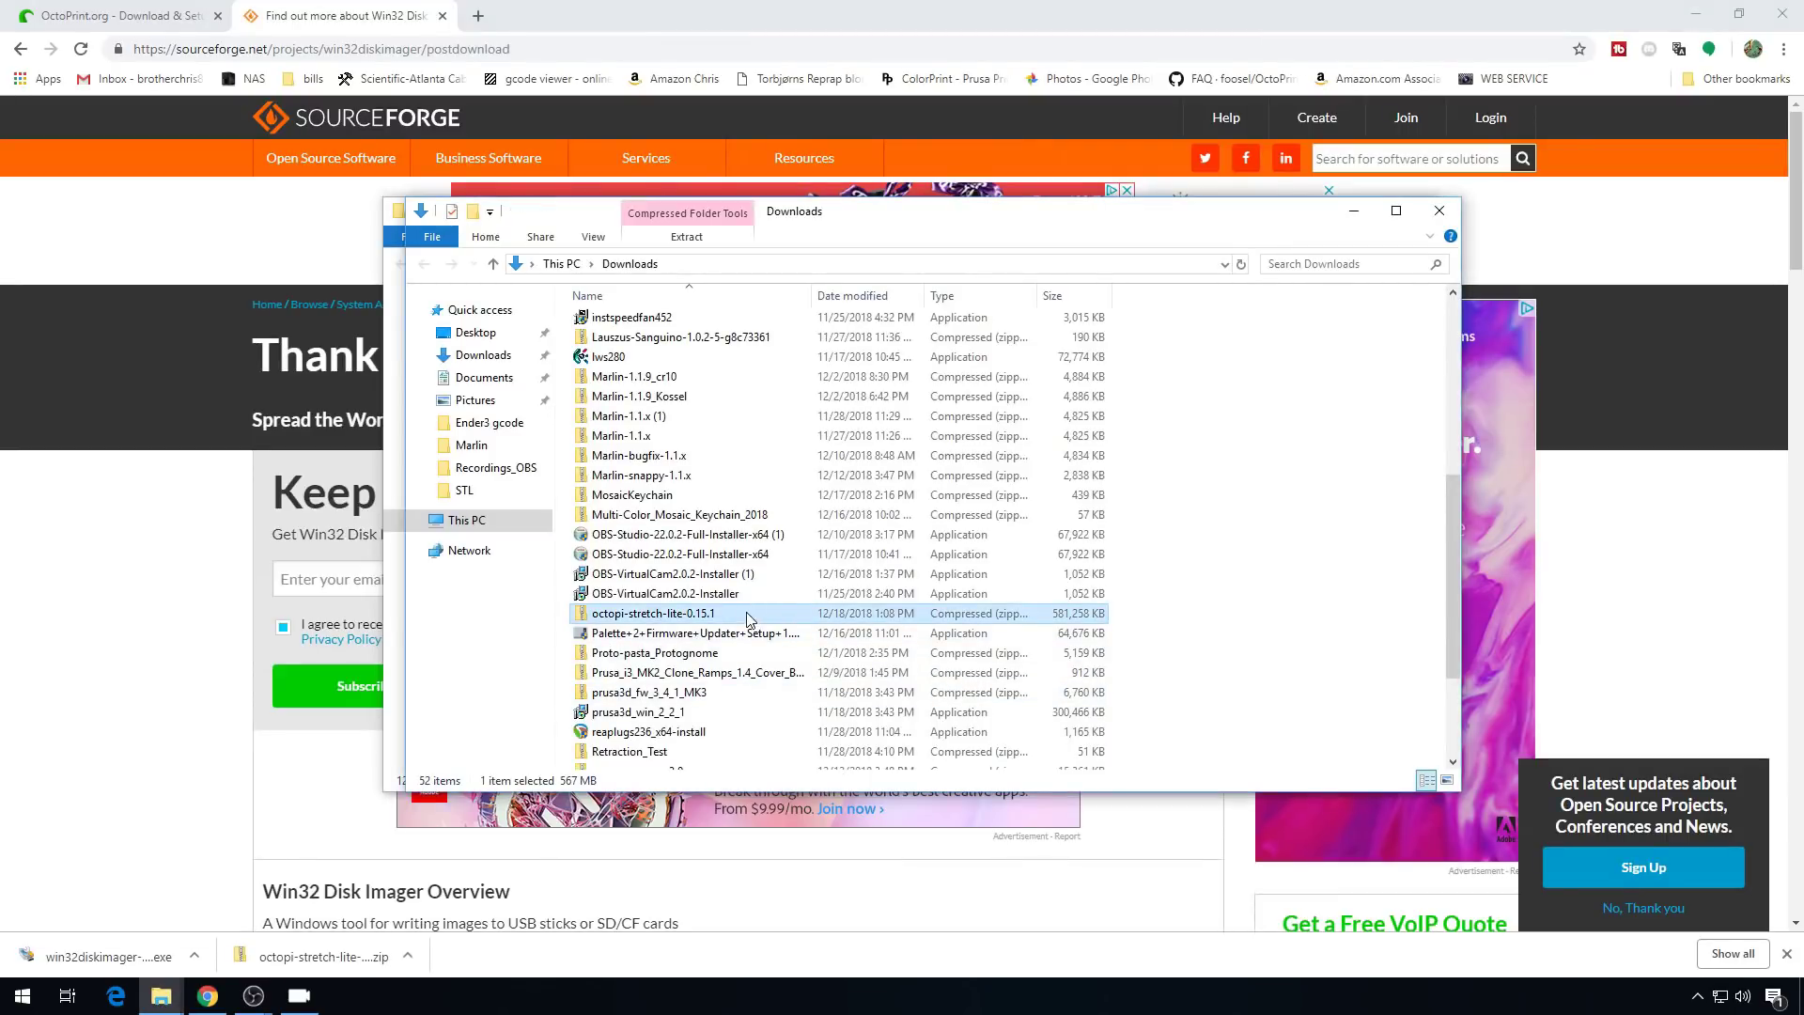
{"action": "right_click", "coordinate": [743, 620]}
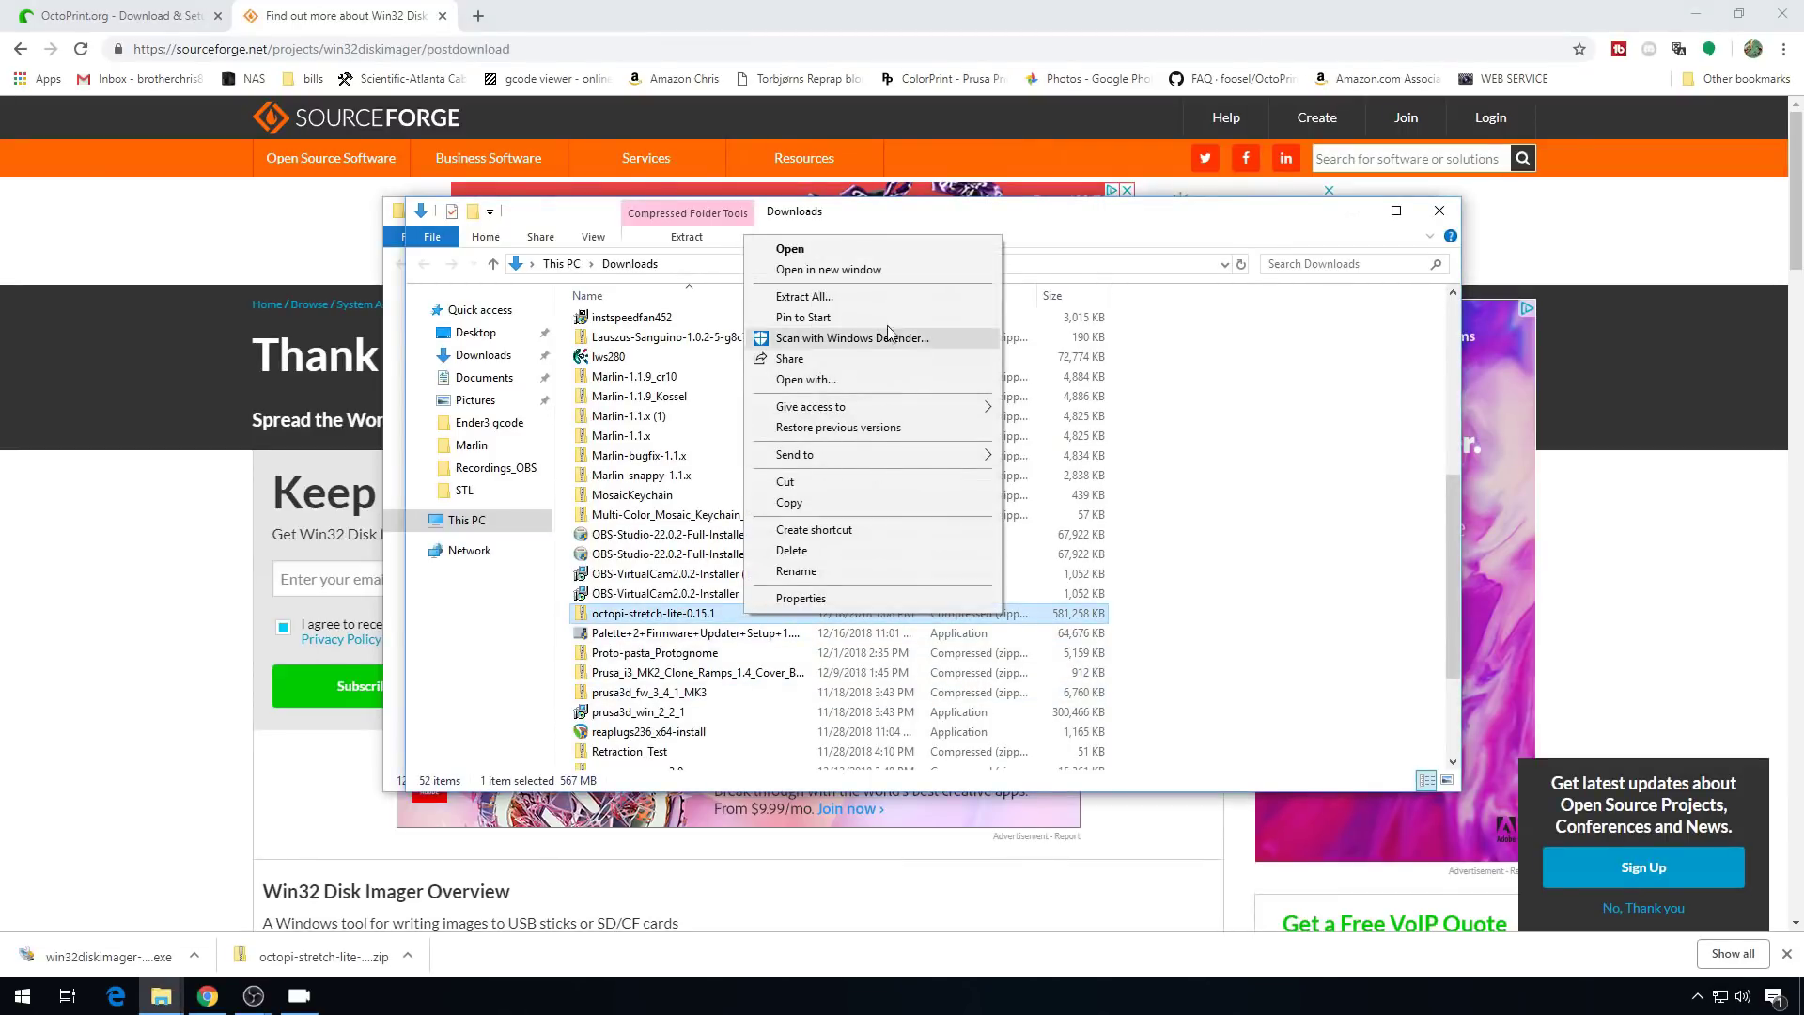
{"action": "left_click", "coordinate": [875, 299]}
{"action": "left_click", "coordinate": [1068, 678]}
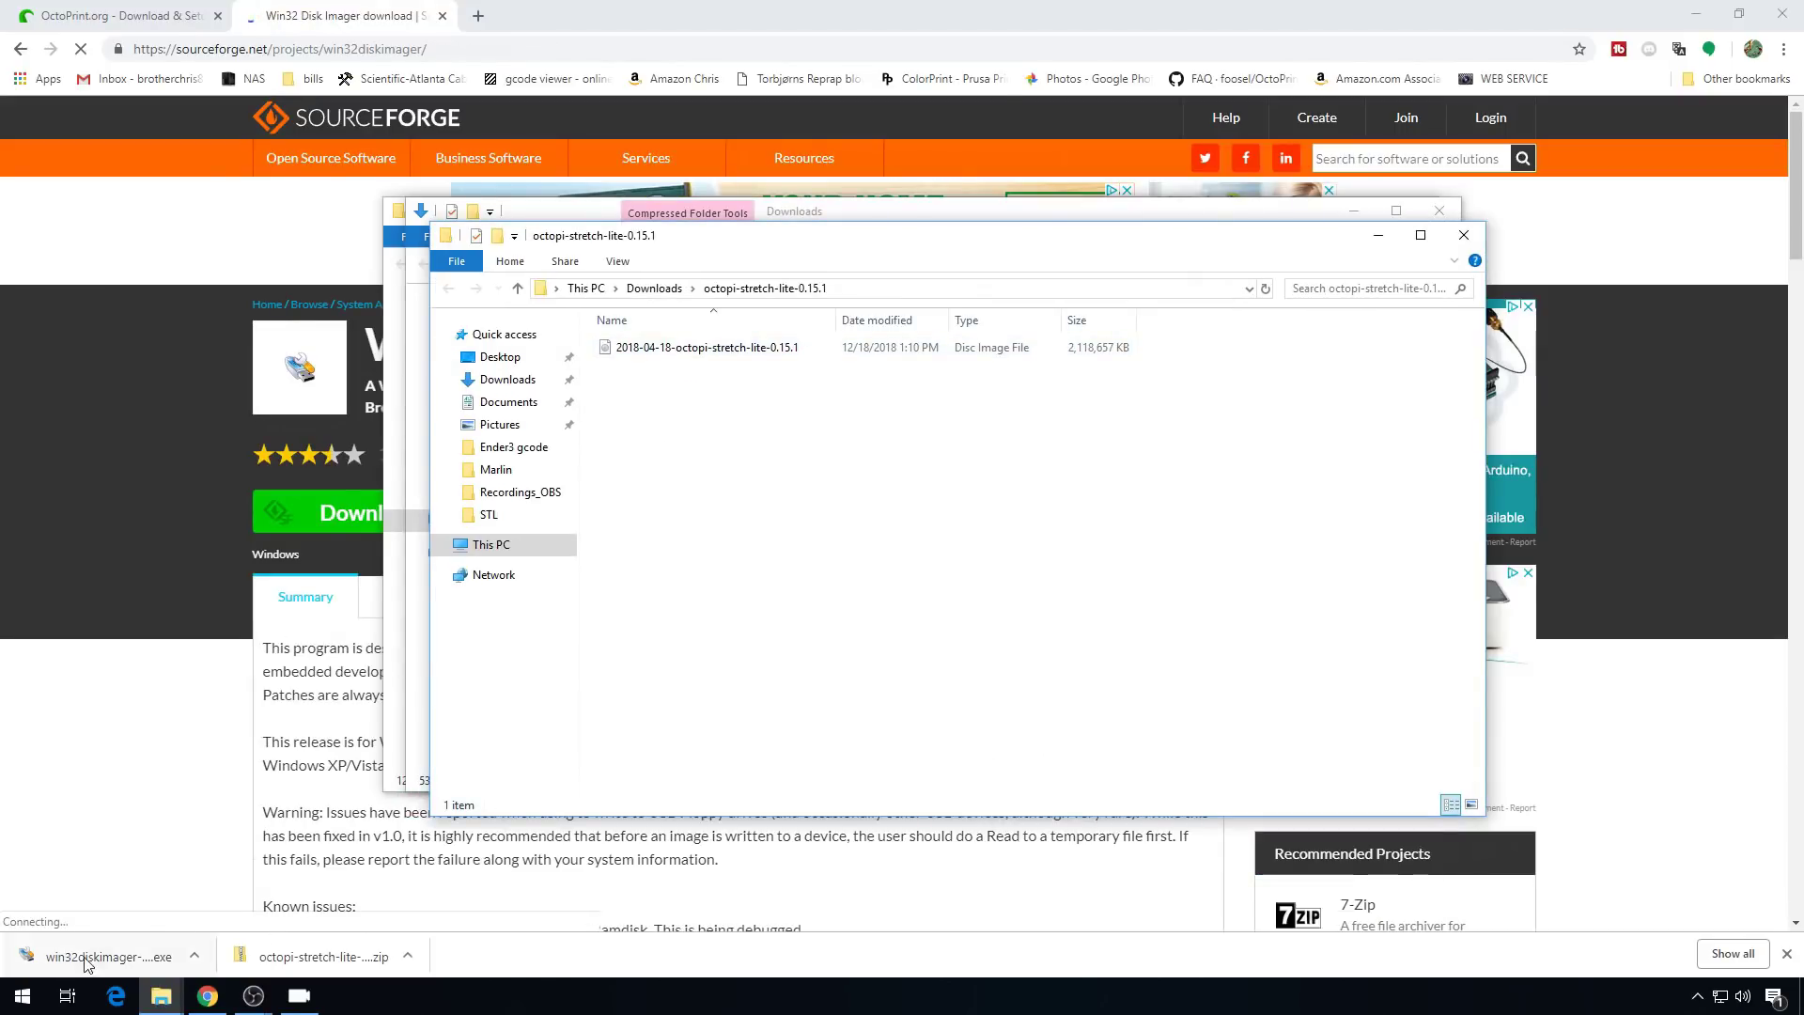
{"action": "left_click", "coordinate": [13, 960]}
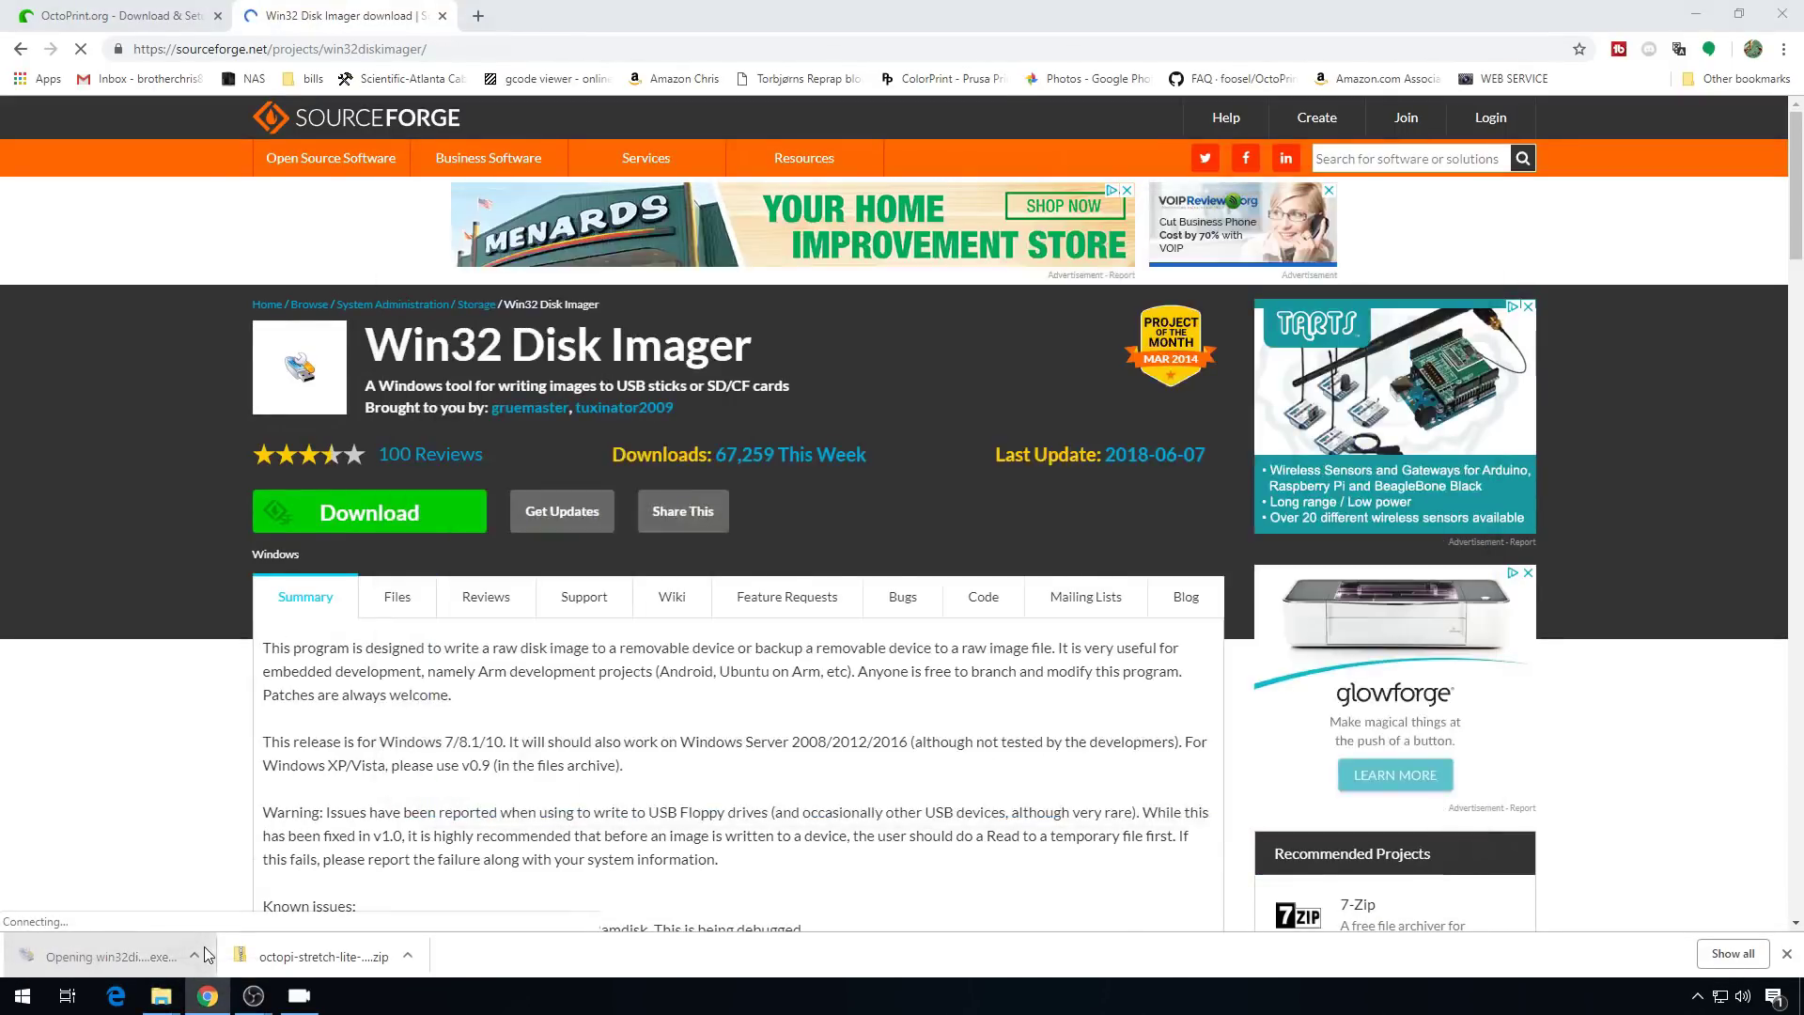
Install Win32DiskImager with default folders and no desktop shortcut, accepting the license.
{"action": "left_click", "coordinate": [794, 590]}
{"action": "left_click", "coordinate": [1011, 647]}
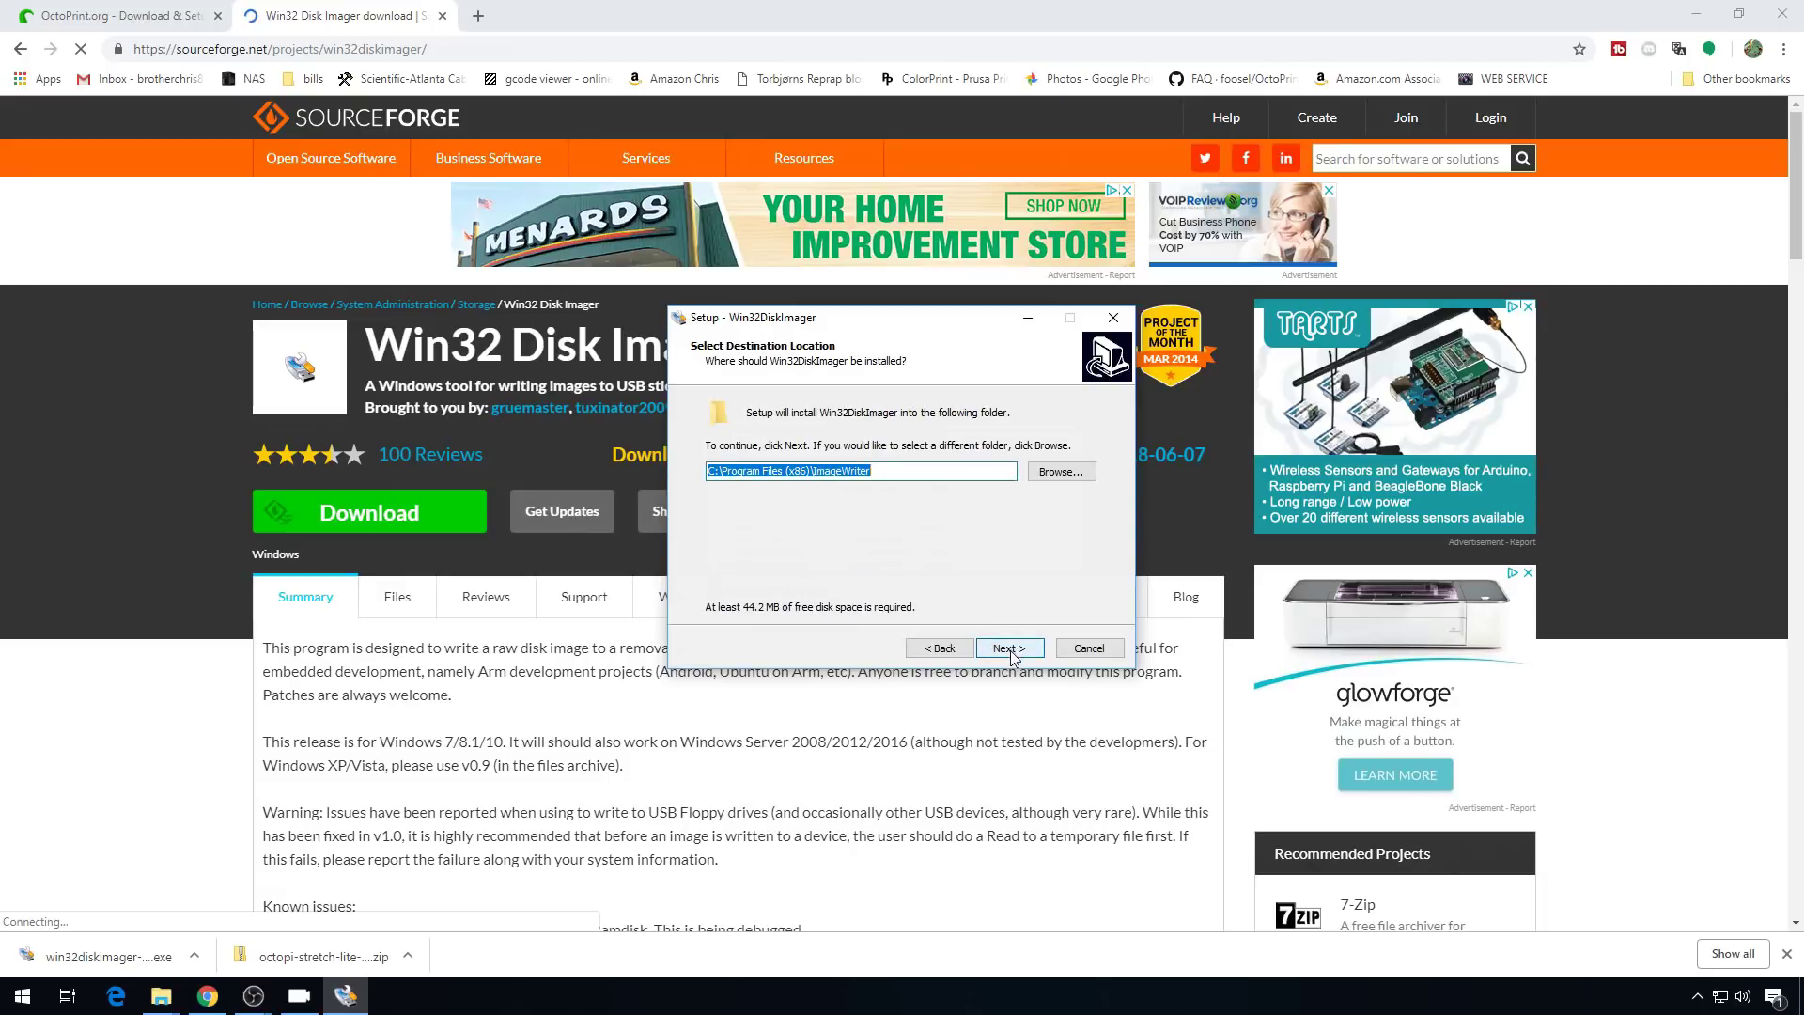
{"action": "left_click", "coordinate": [1012, 651]}
{"action": "left_click", "coordinate": [1010, 648]}
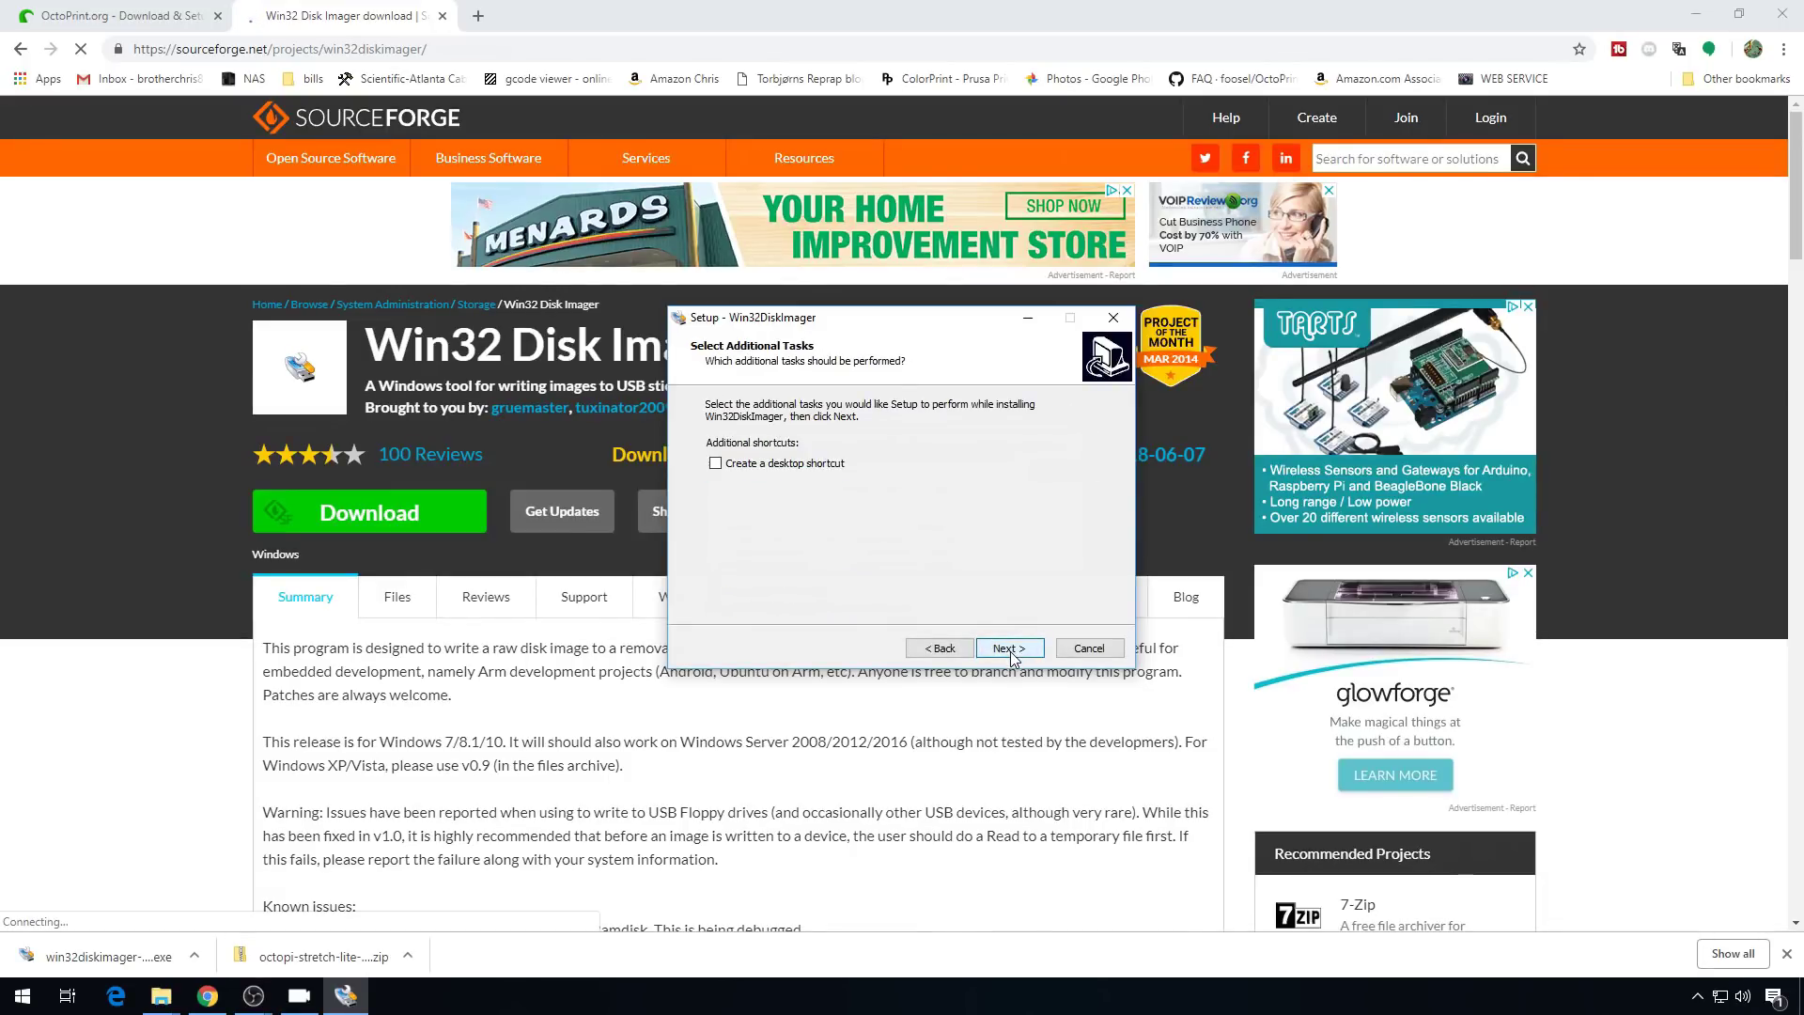
{"action": "left_click", "coordinate": [1010, 648]}
{"action": "left_click", "coordinate": [1010, 648]}
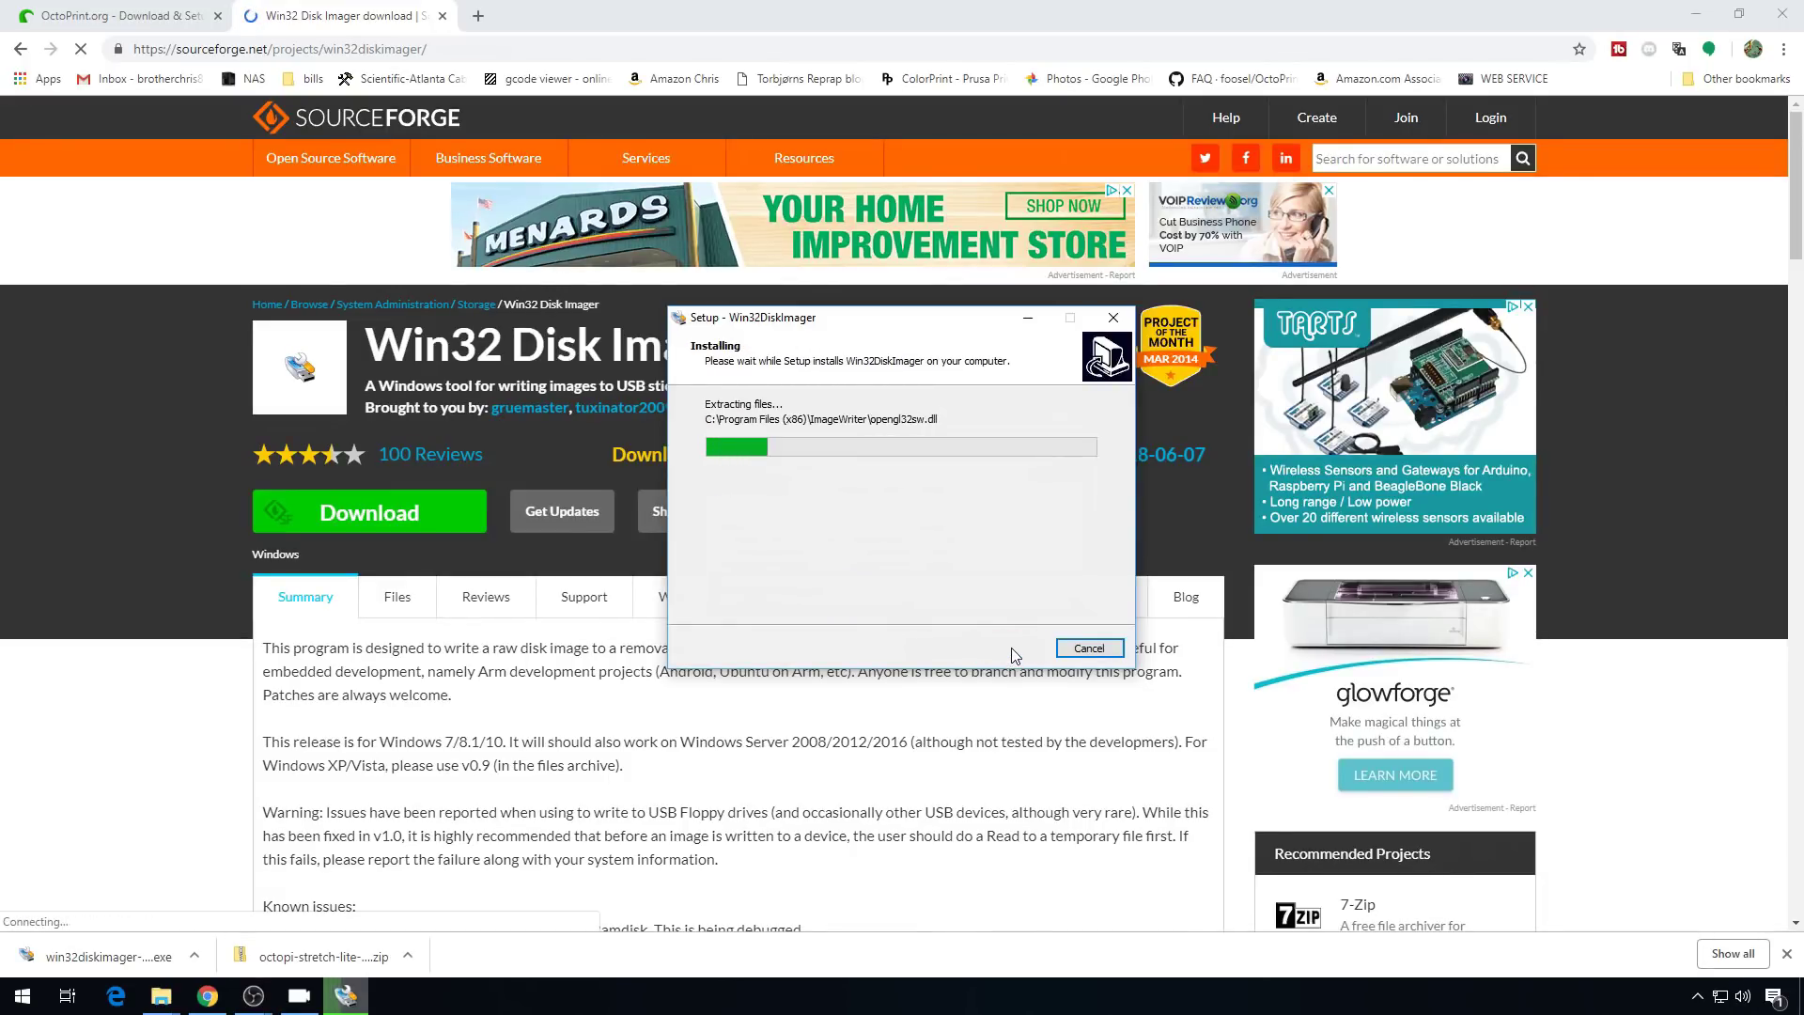
{"action": "left_click", "coordinate": [1010, 648]}
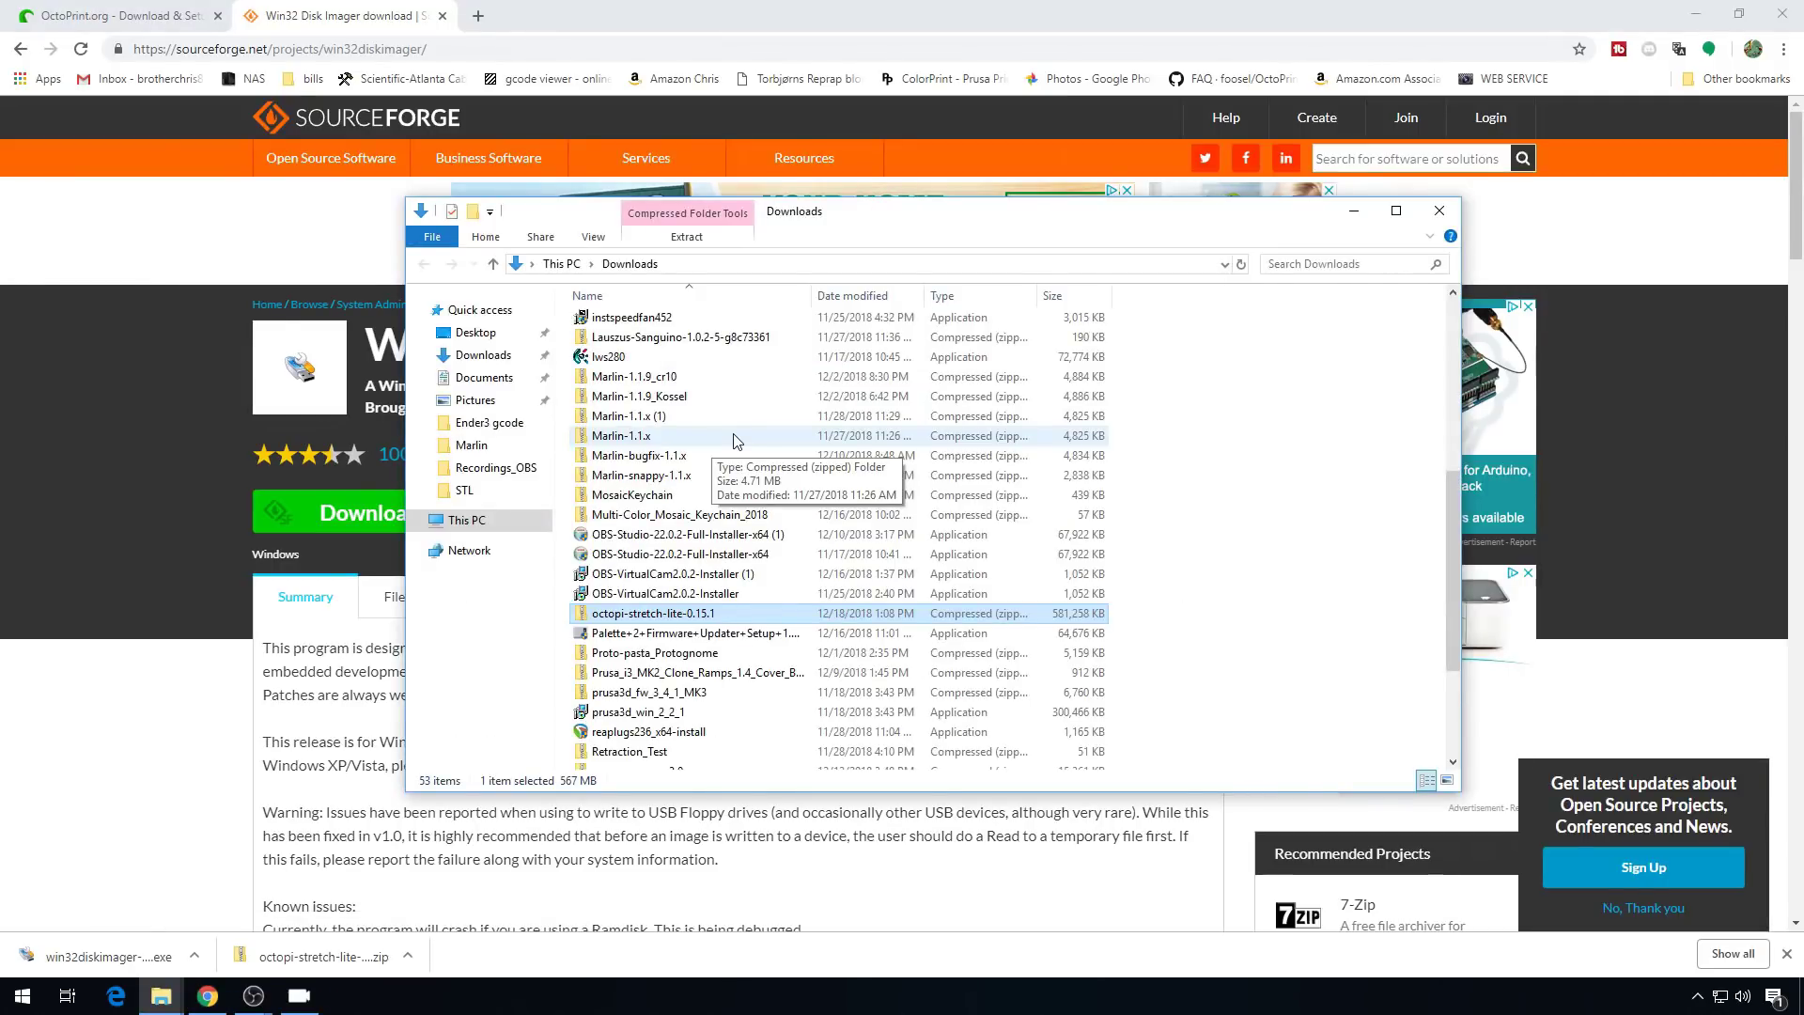
View the boot (G:) card, then open Disk Management by searching 'disk'.
{"action": "left_click", "coordinate": [506, 551]}
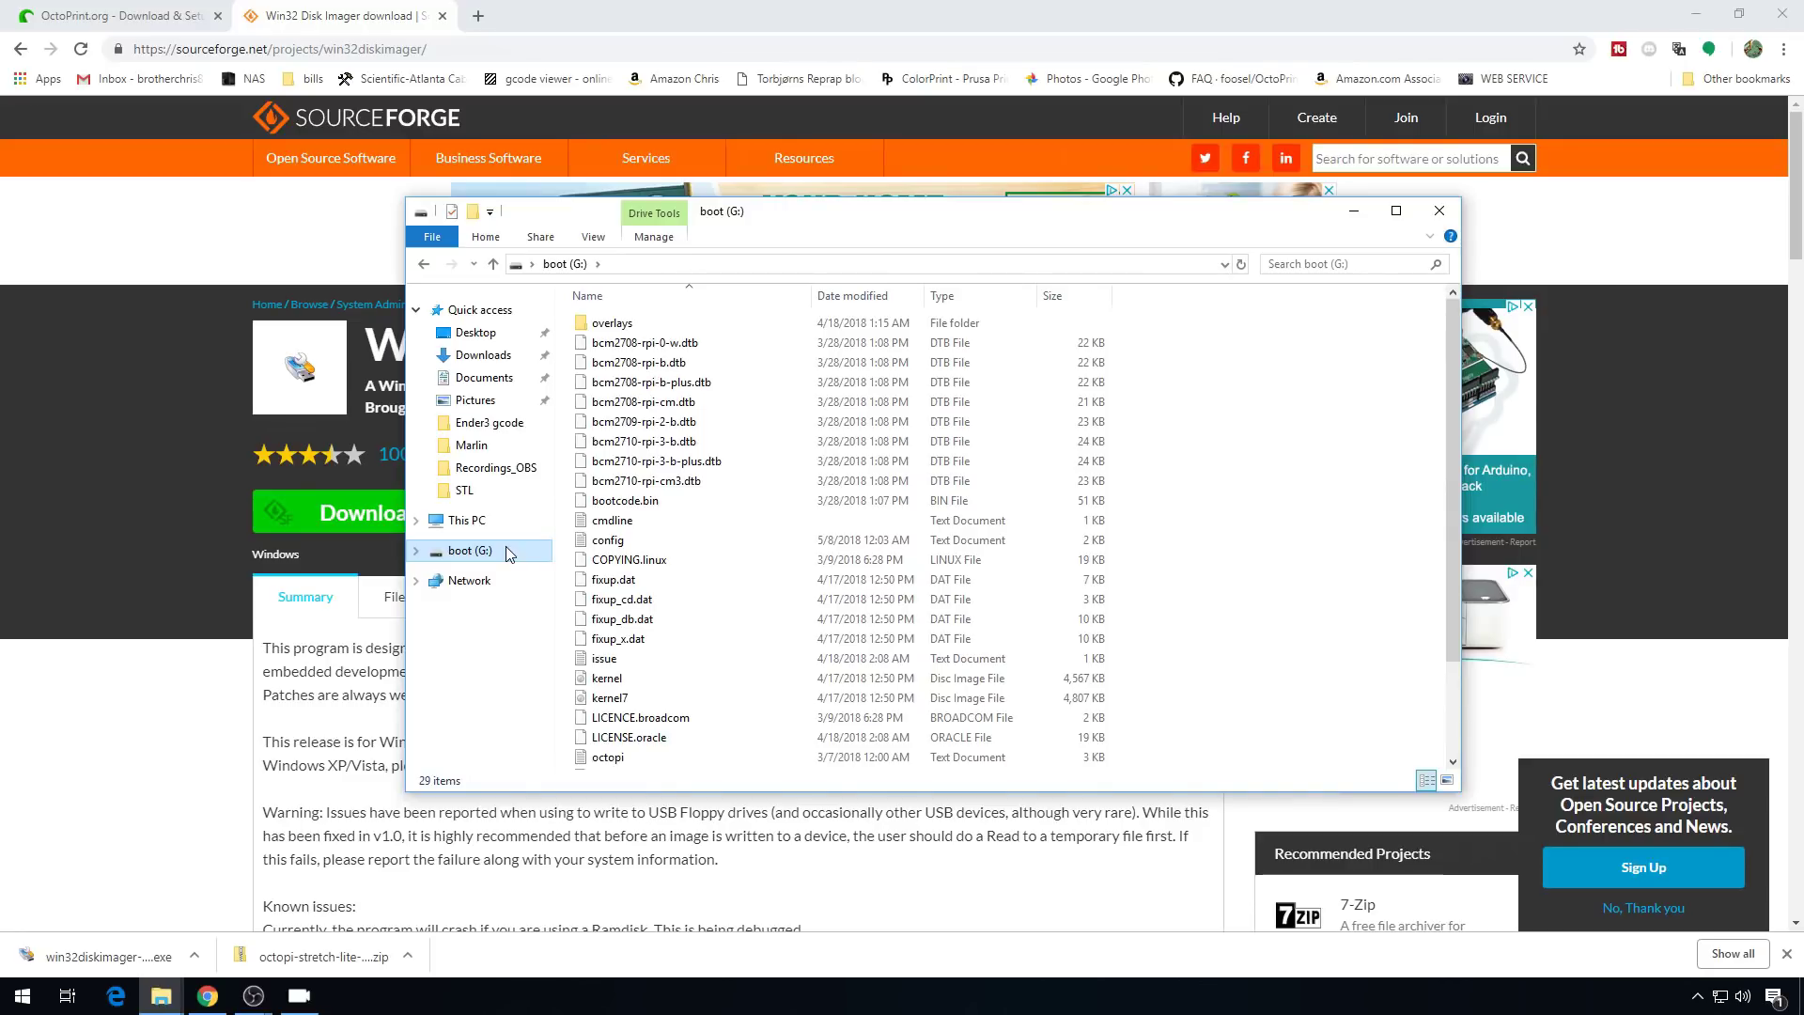
{"action": "left_click", "coordinate": [5, 1001]}
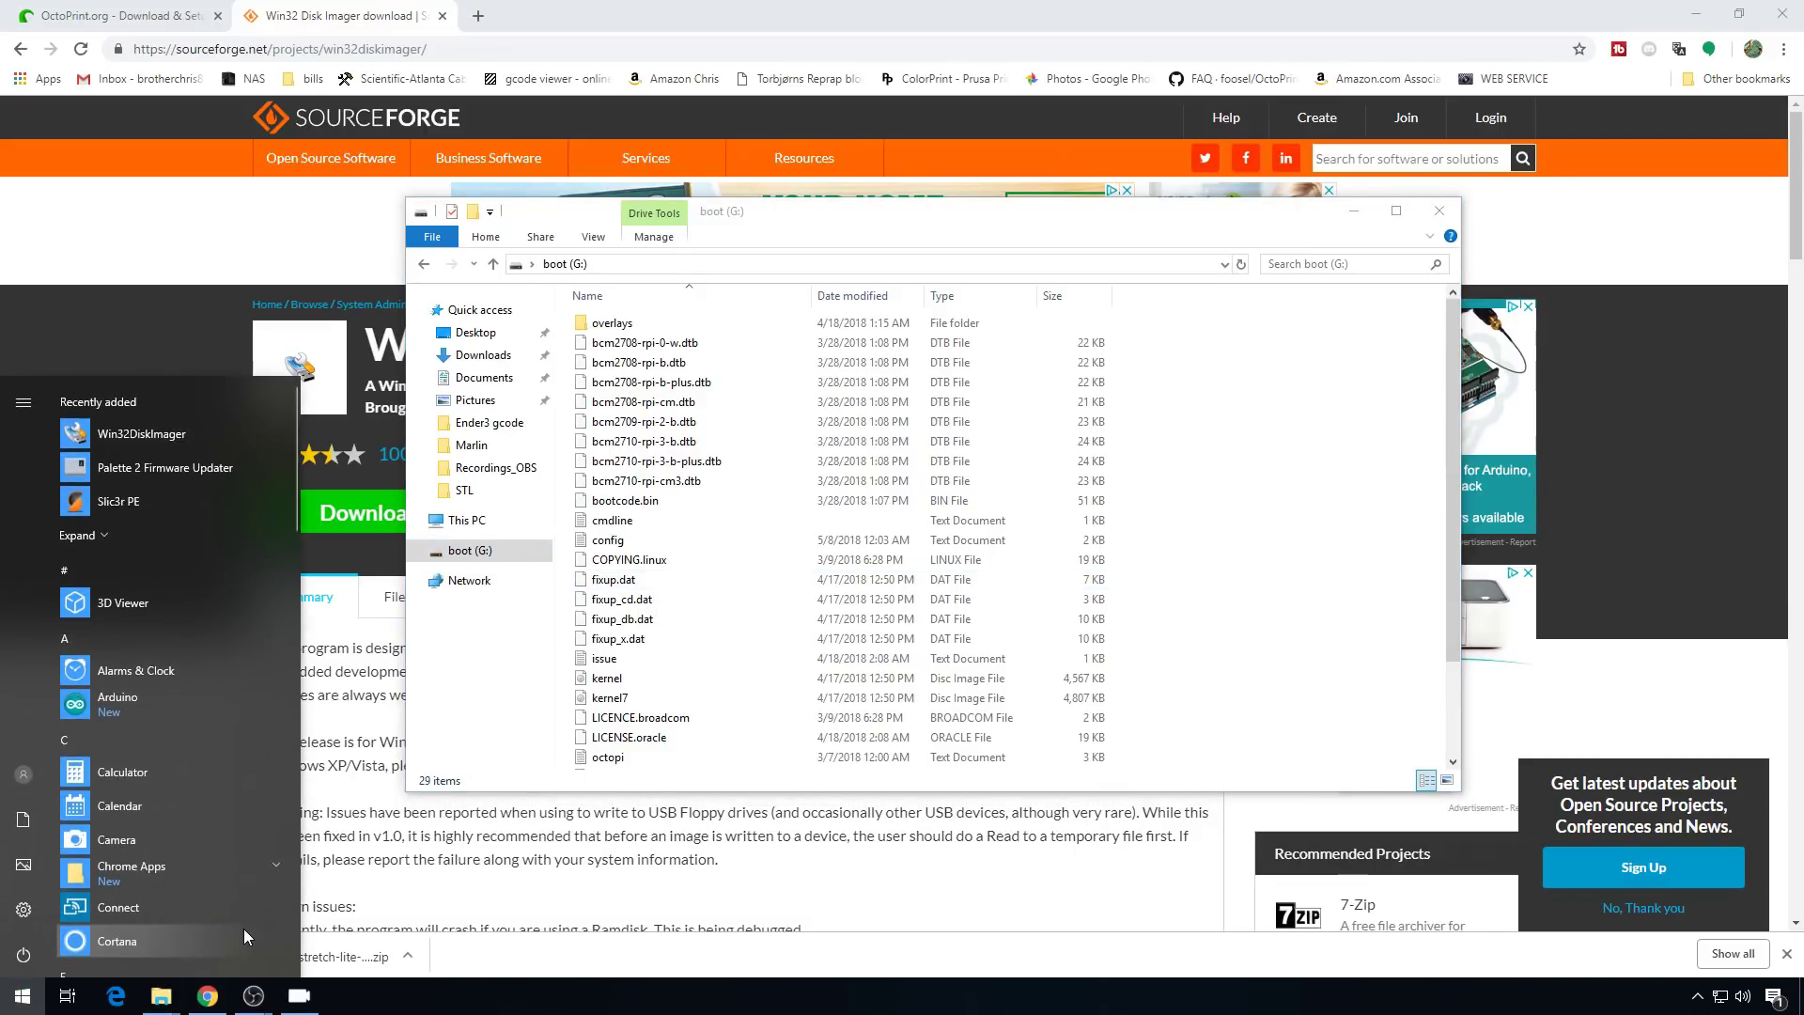
{"action": "type", "text": "disk"}
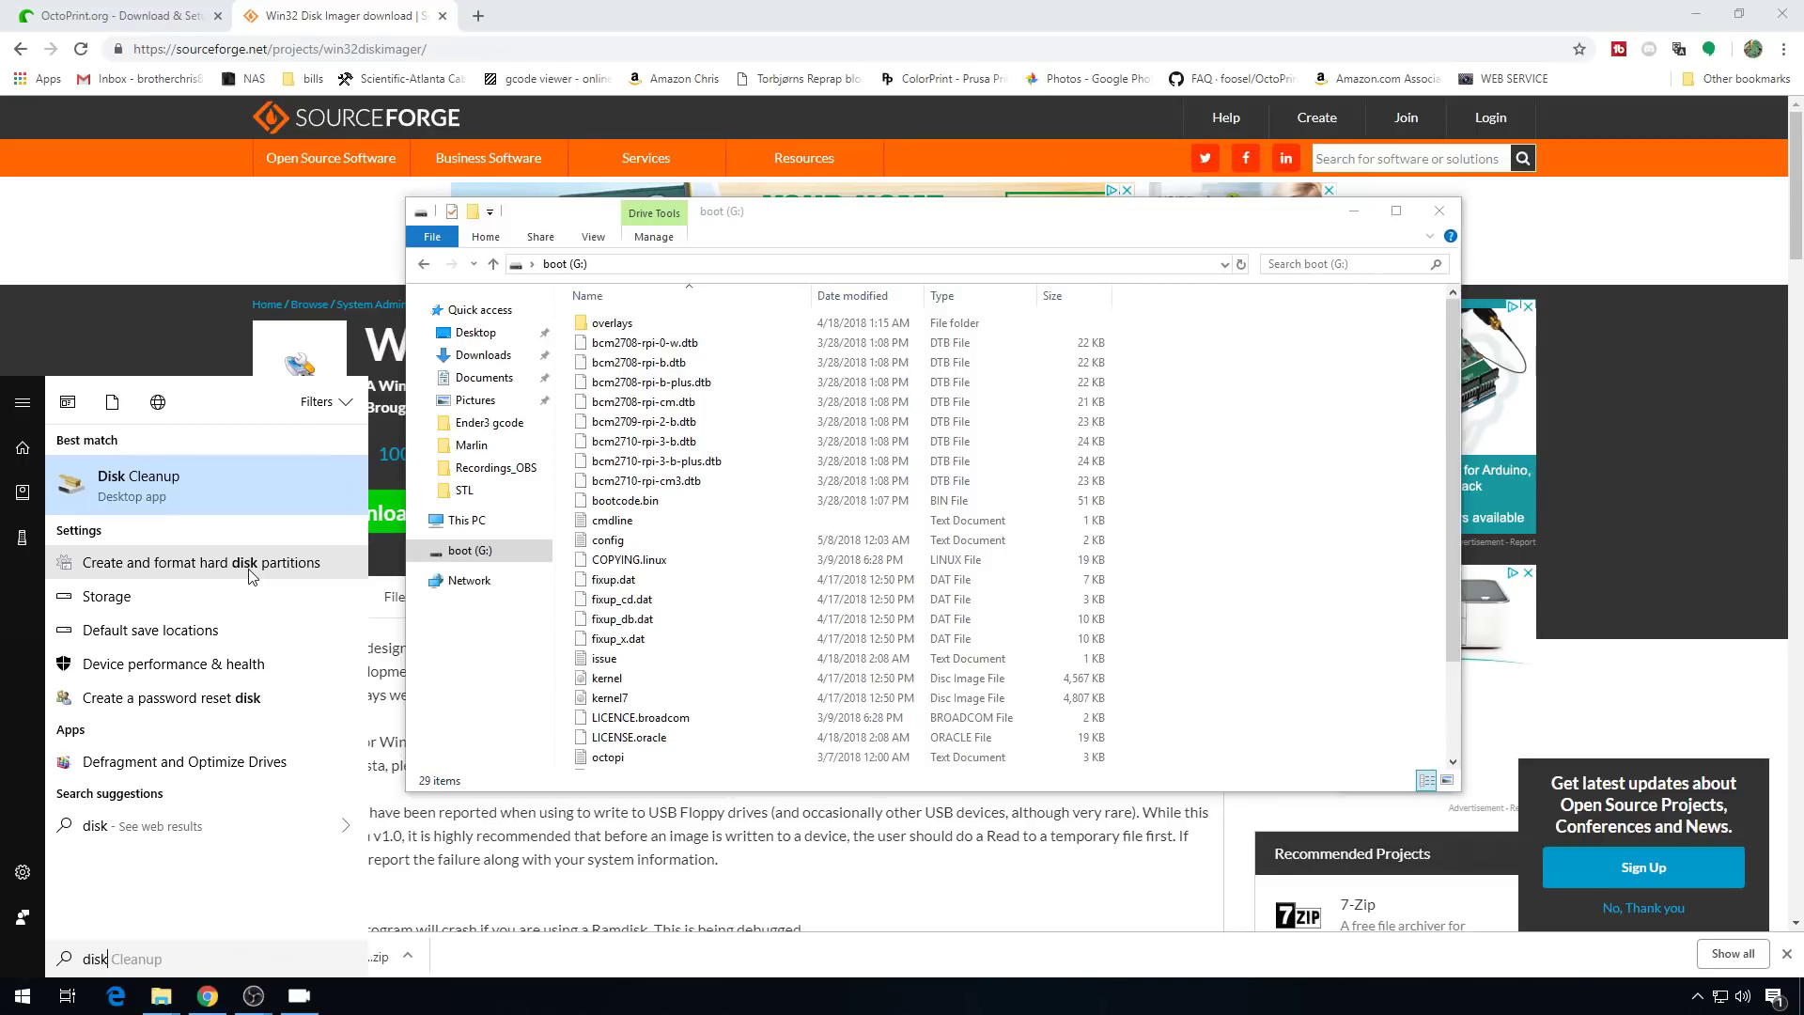
{"action": "left_click", "coordinate": [252, 571]}
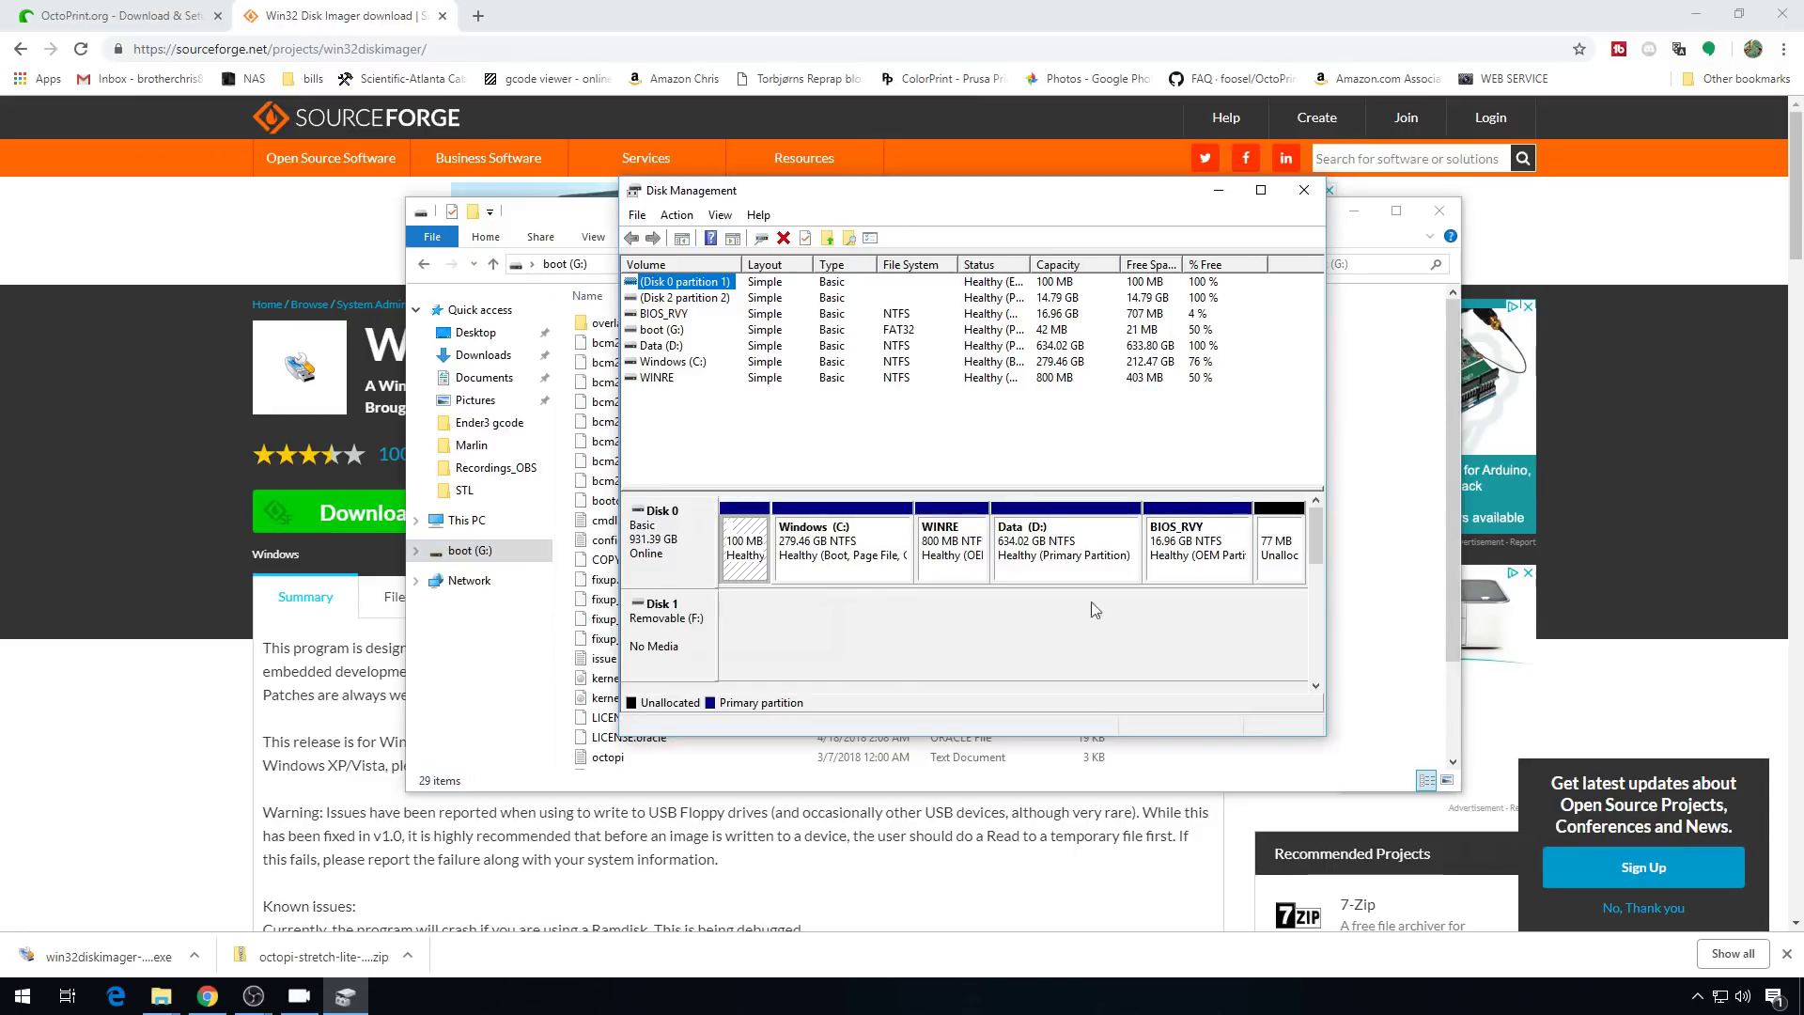
{"action": "left_click_drag", "start_coordinate": [1319, 532], "coordinate": [1320, 589]}
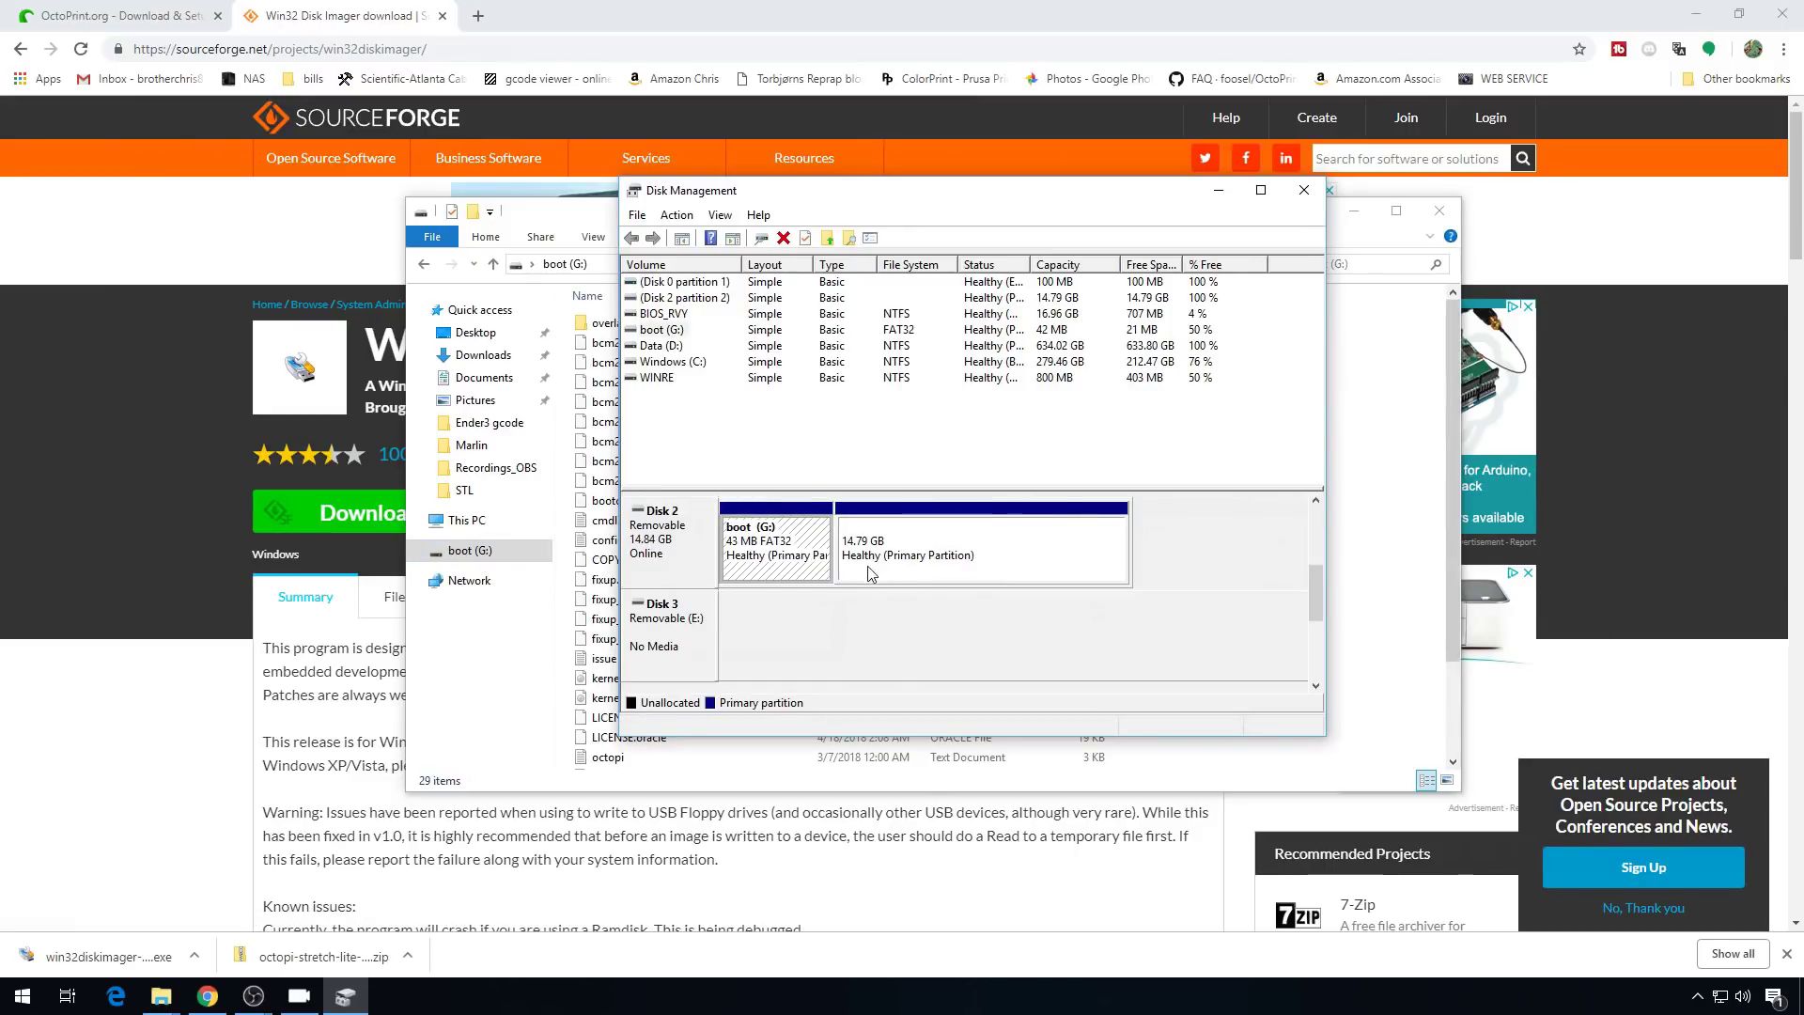
Delete the 14.79 GB partition on Disk 2.
{"action": "left_click", "coordinate": [970, 574]}
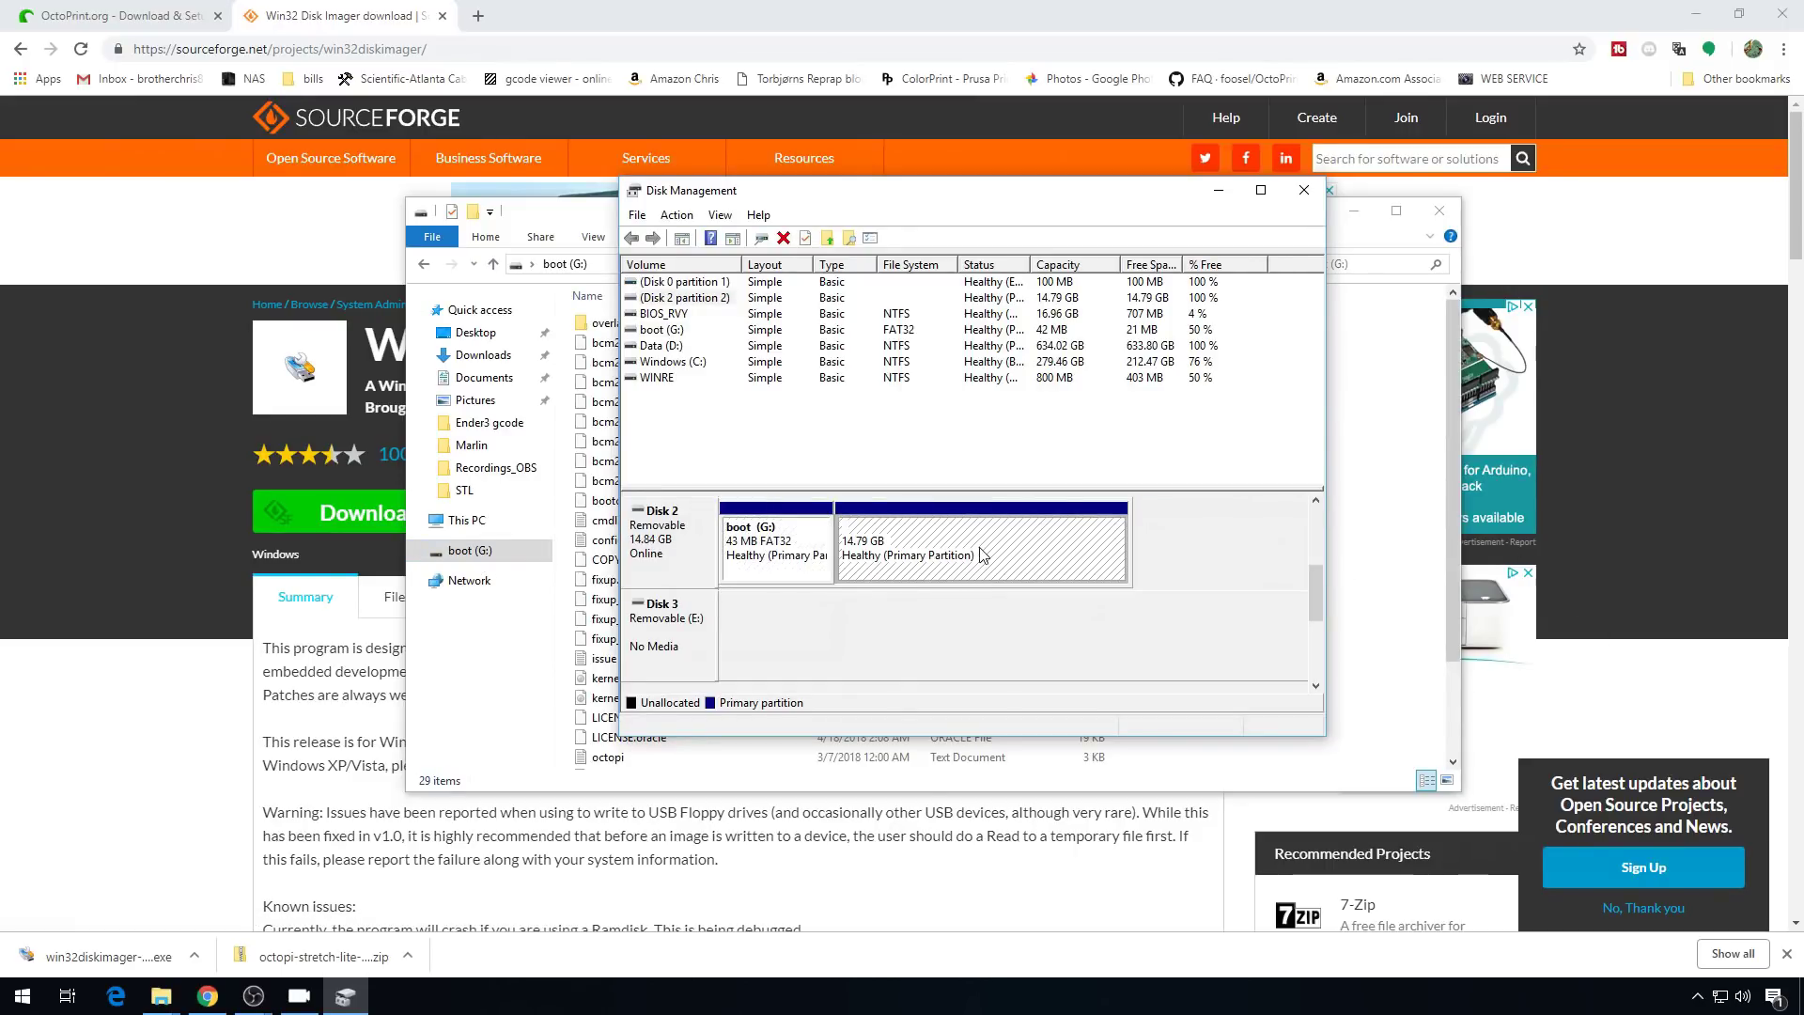
{"action": "right_click", "coordinate": [980, 555]}
{"action": "right_click", "coordinate": [879, 565]}
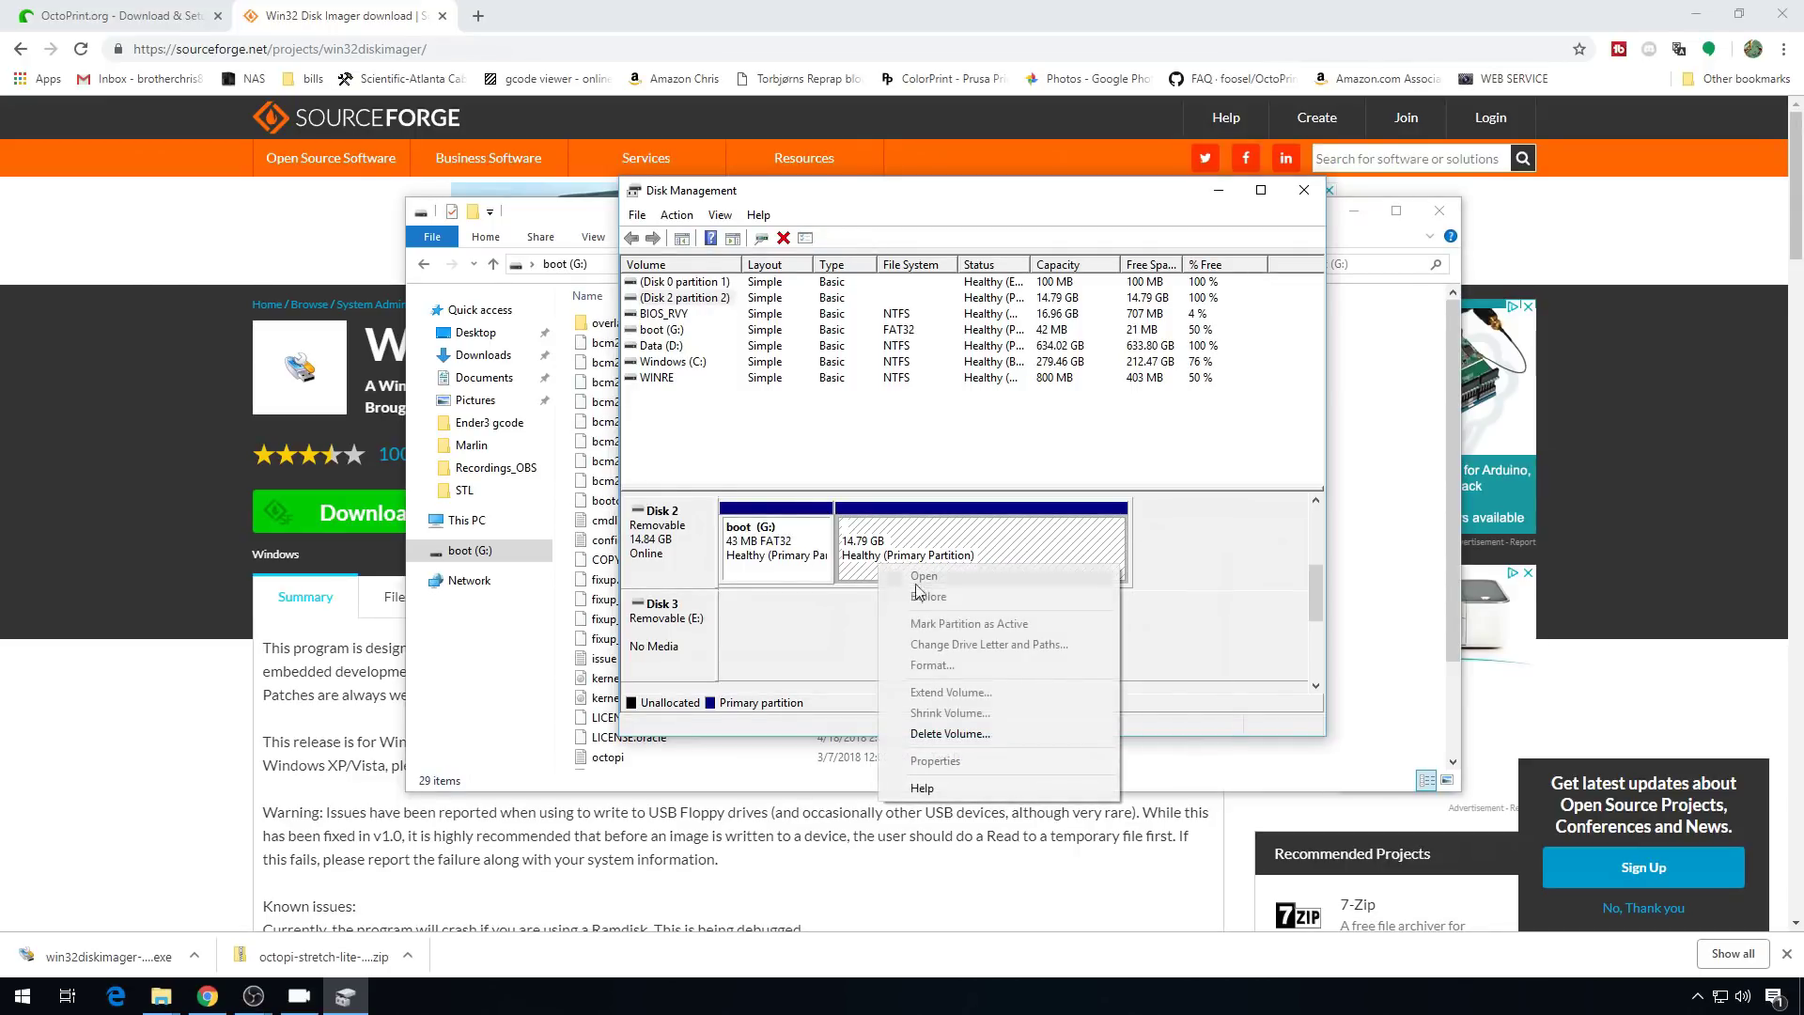
{"action": "left_click", "coordinate": [980, 731]}
{"action": "left_click", "coordinate": [962, 578]}
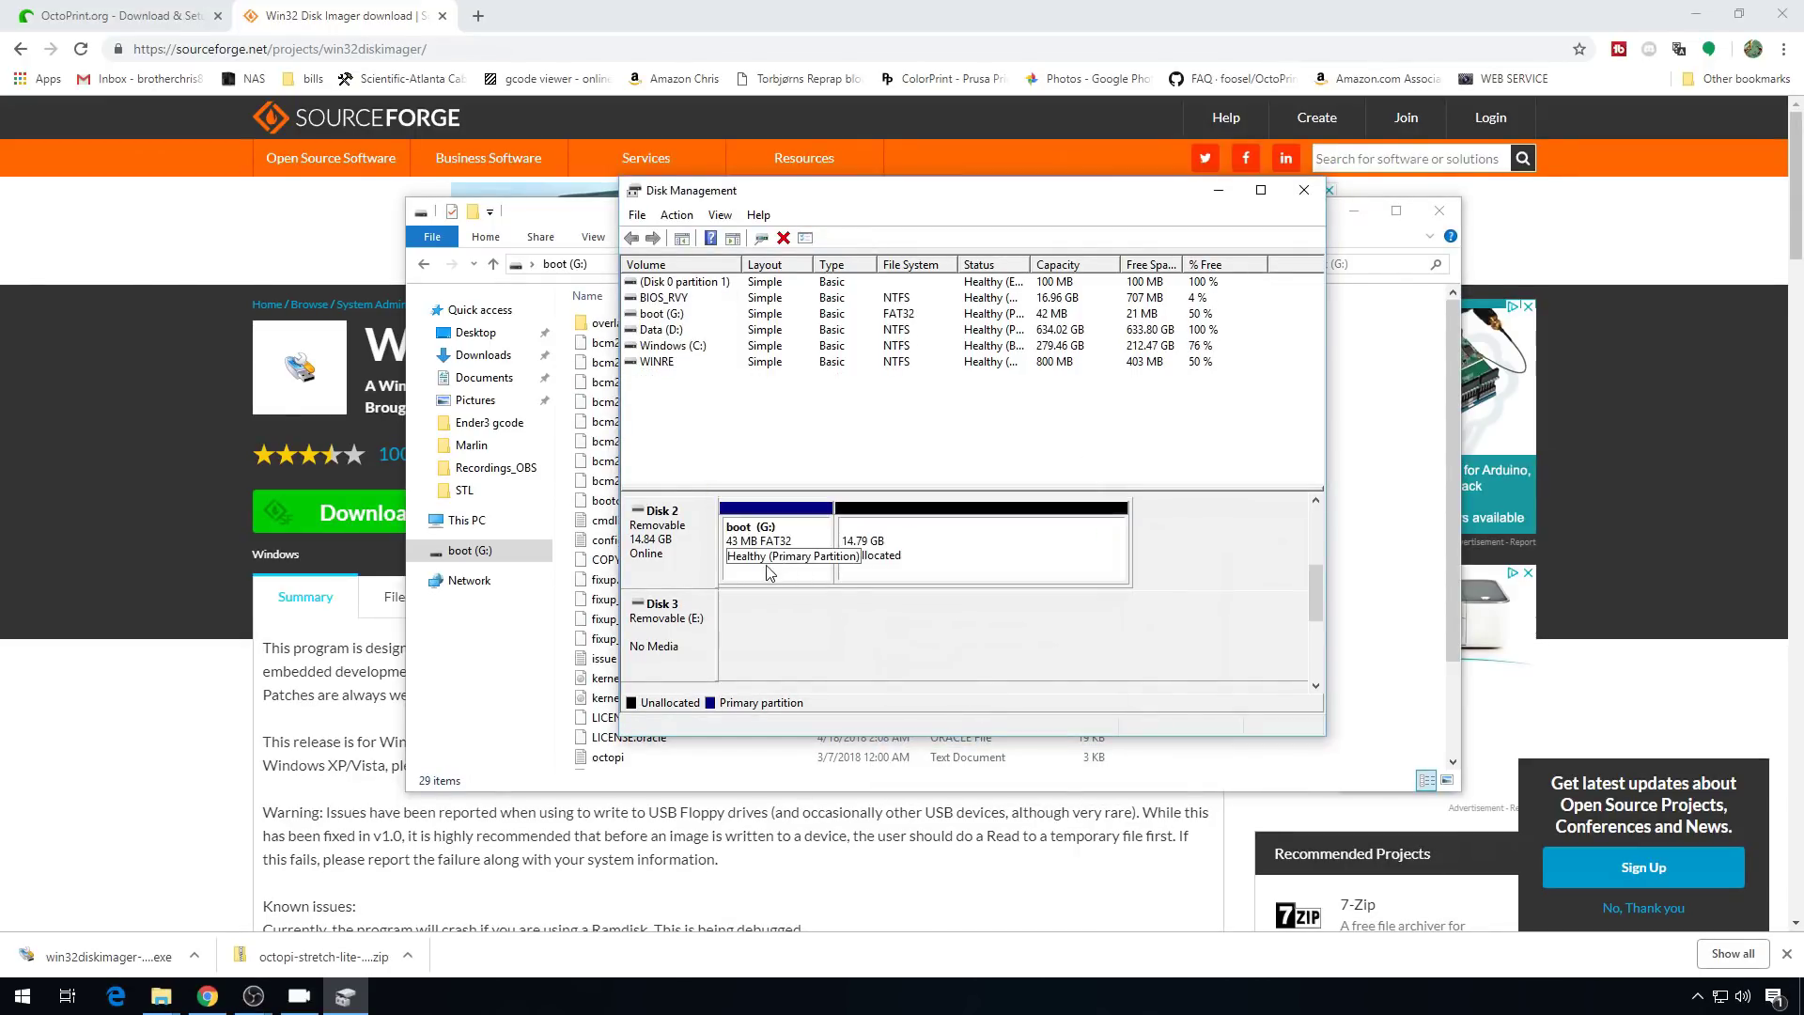
Delete the boot (G:) partition on Disk 2.
{"action": "left_click", "coordinate": [771, 573]}
{"action": "right_click", "coordinate": [765, 567]}
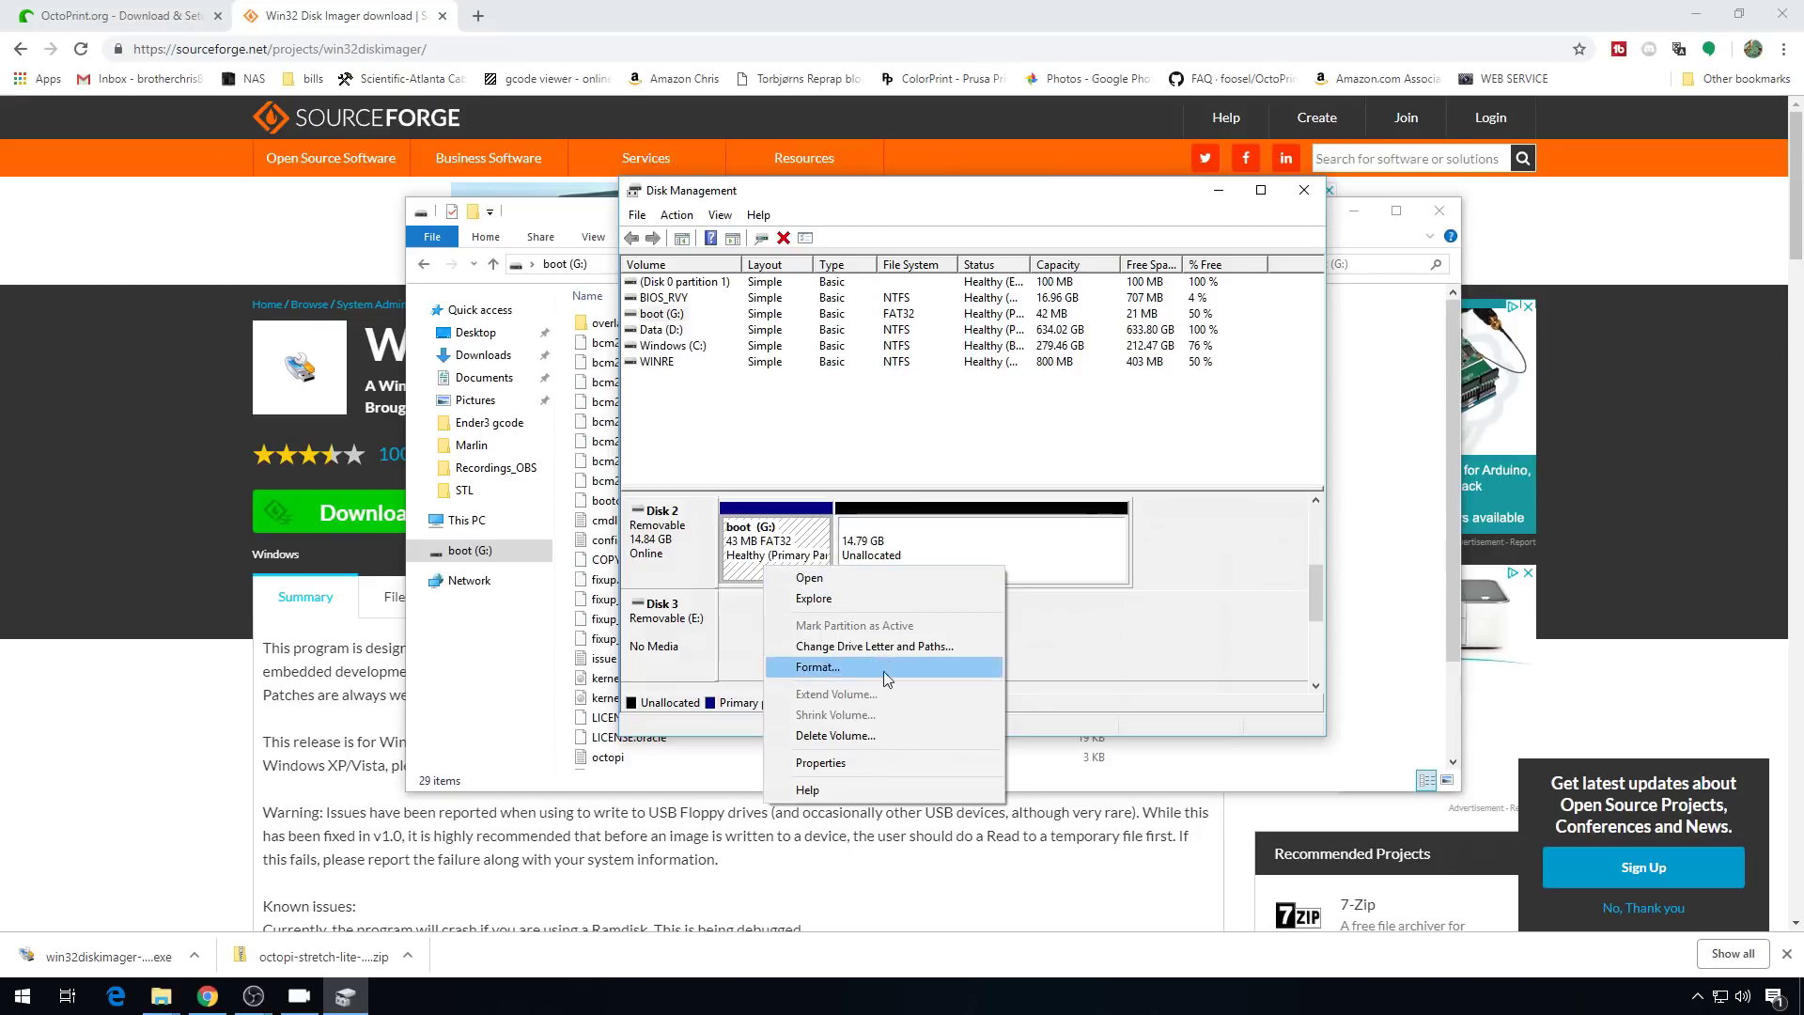
{"action": "left_click", "coordinate": [876, 734]}
{"action": "left_click", "coordinate": [966, 562]}
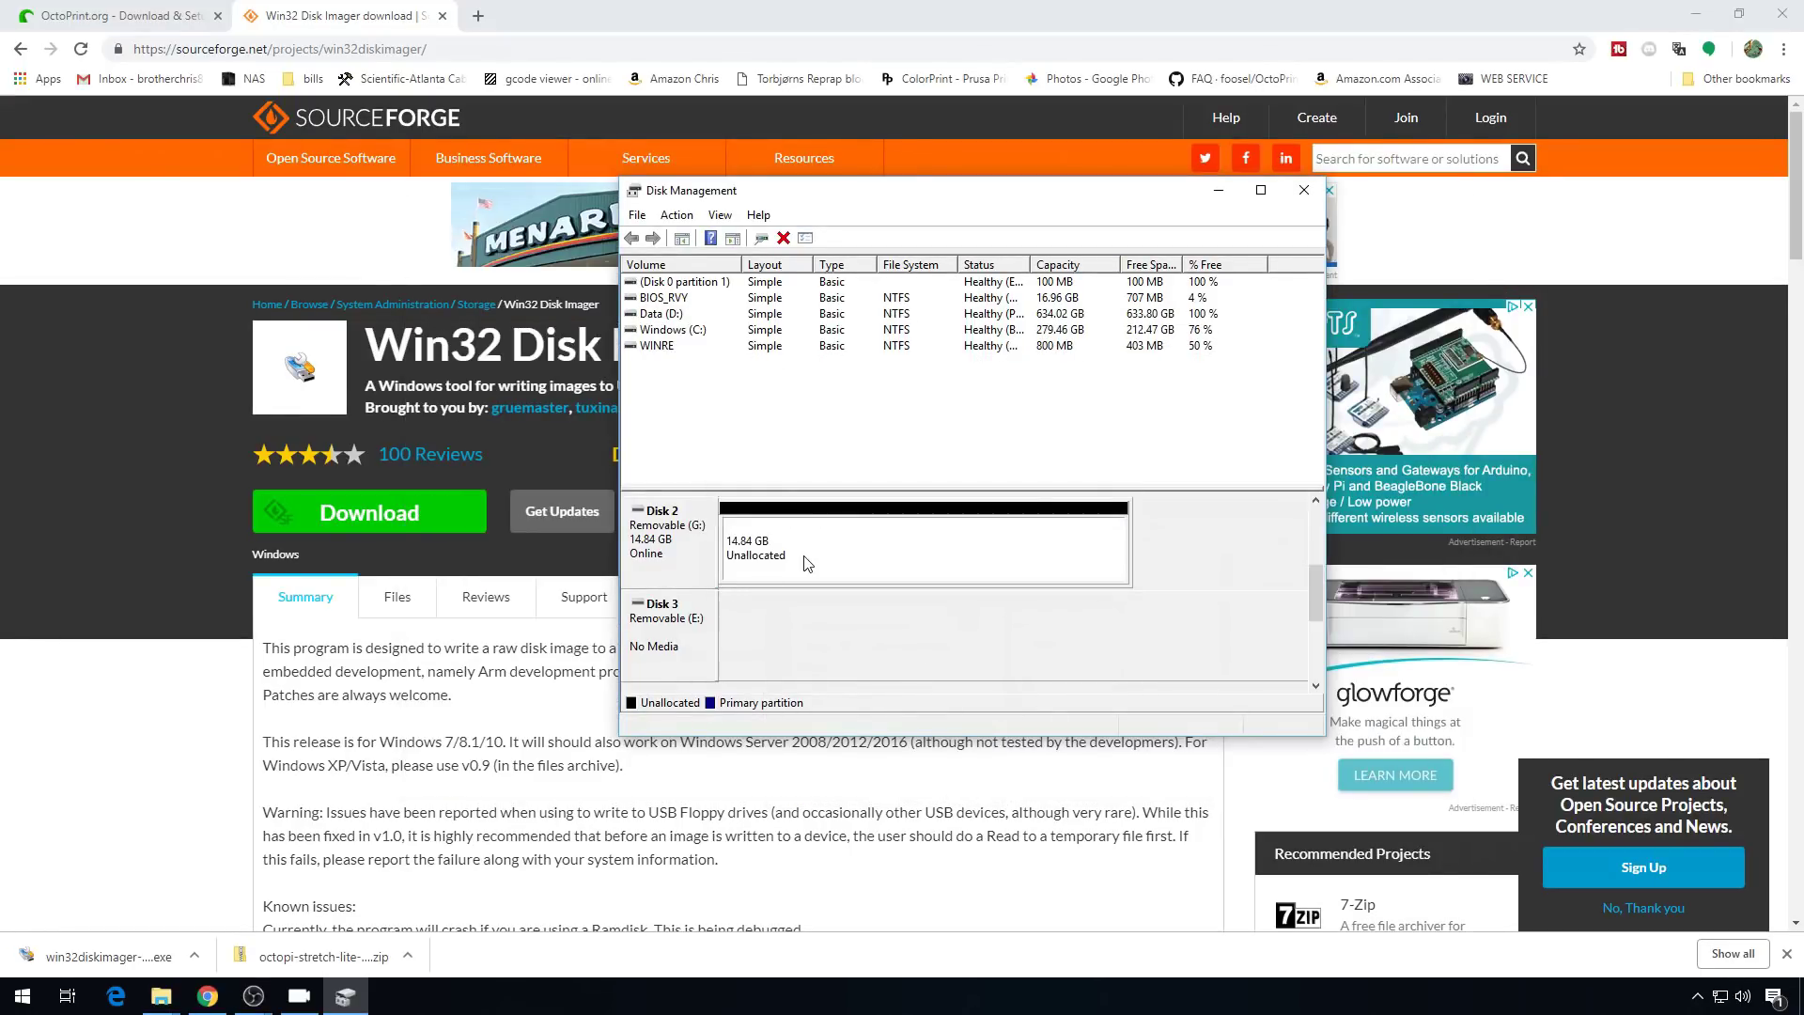
Launch Win32 Disk Imager and load the OctoPi 0.15.1 image from Downloads.
{"action": "left_click", "coordinate": [9, 1006]}
{"action": "left_click", "coordinate": [141, 434]}
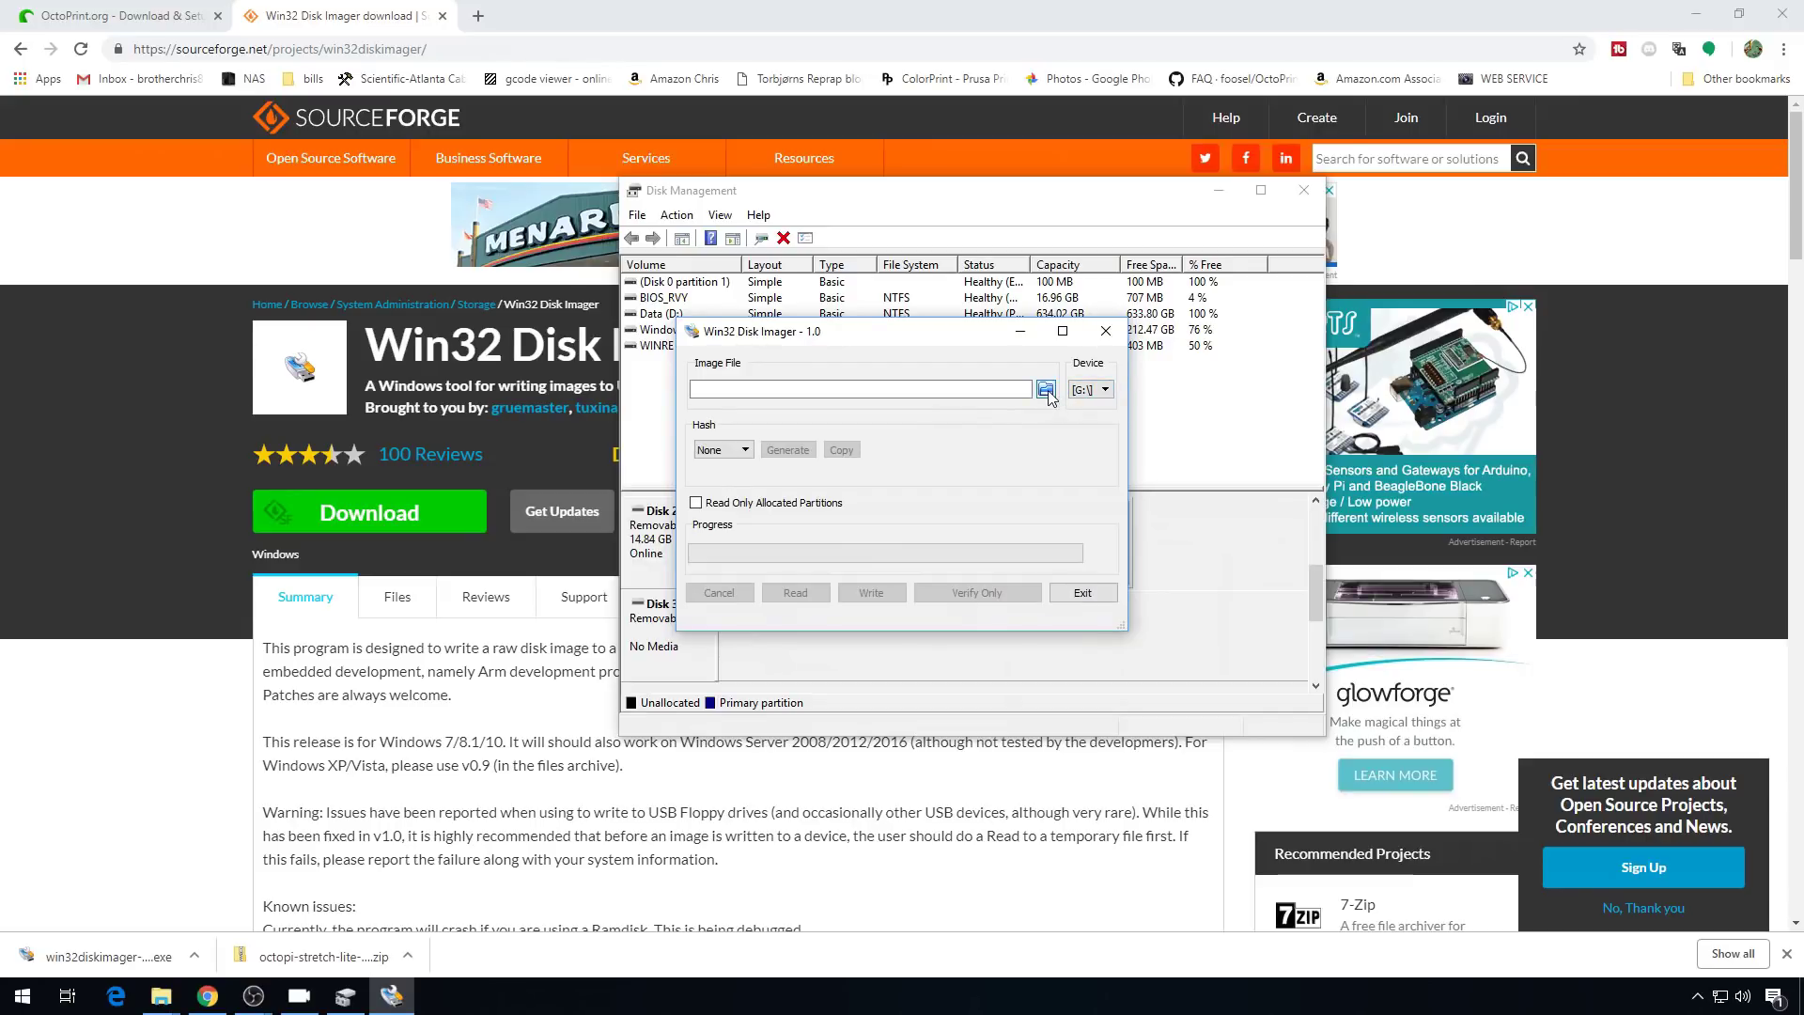
{"action": "left_click", "coordinate": [1046, 391]}
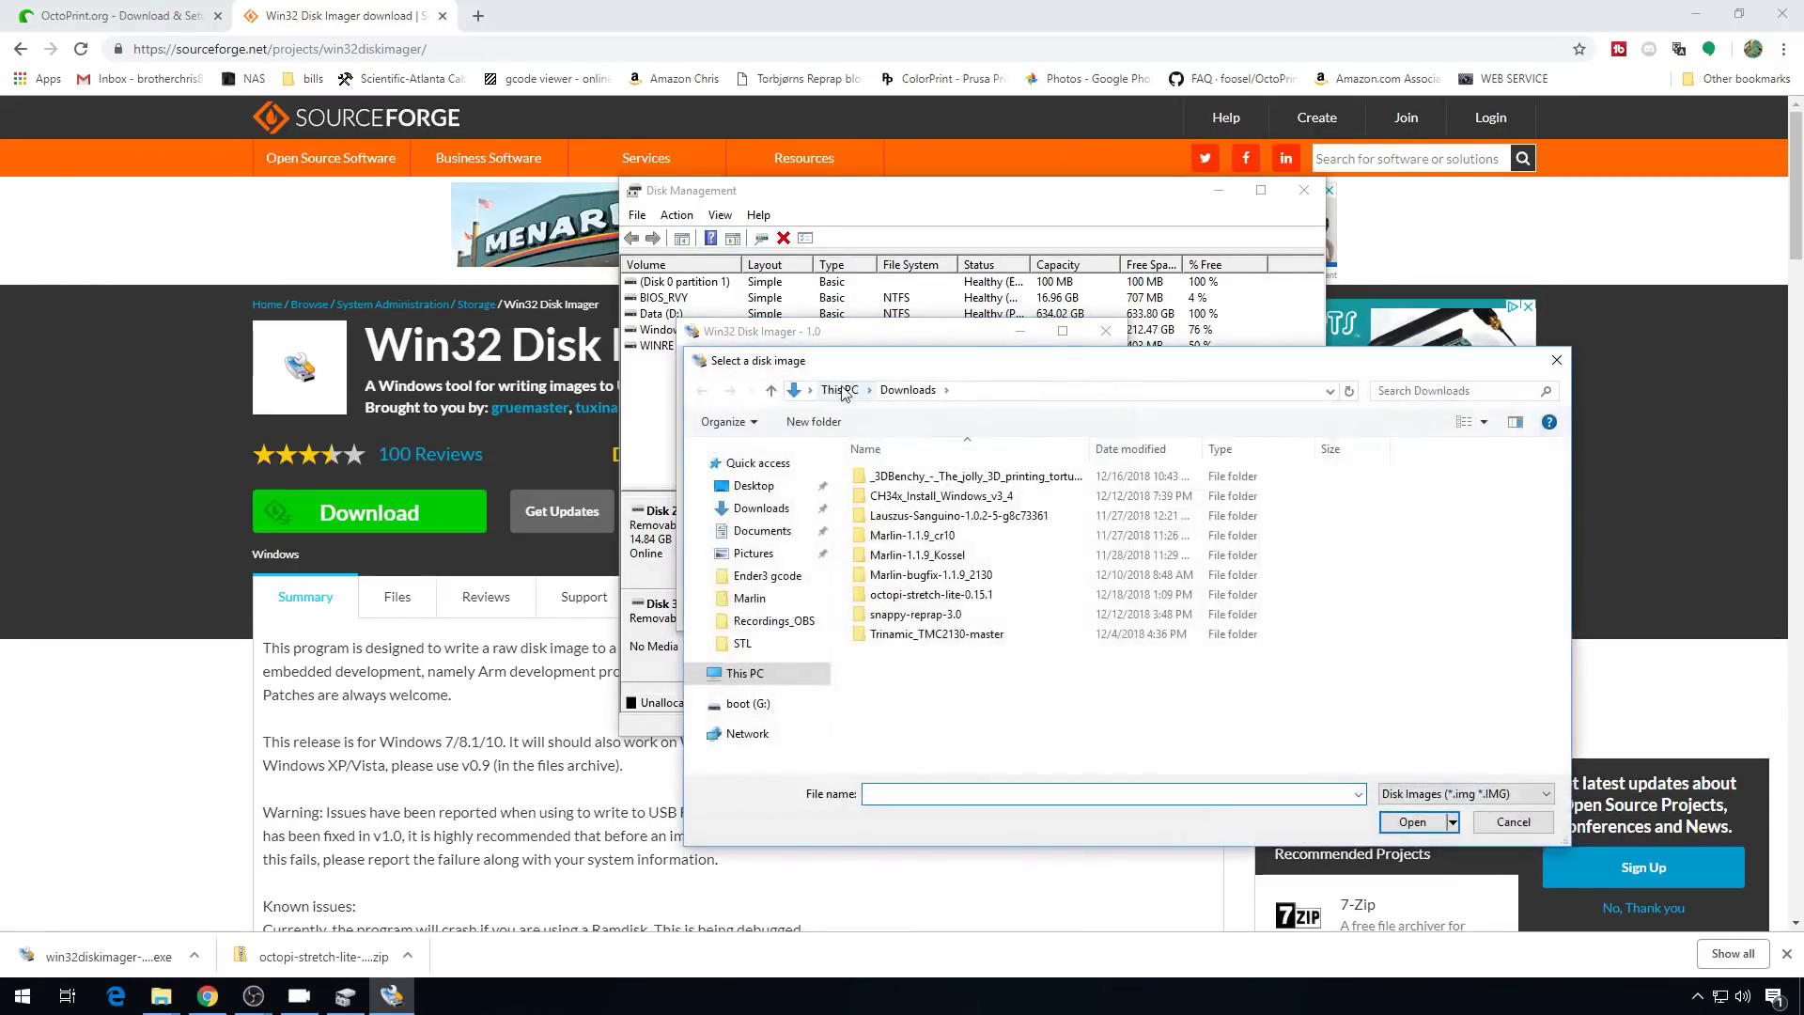
{"action": "left_click", "coordinate": [761, 508]}
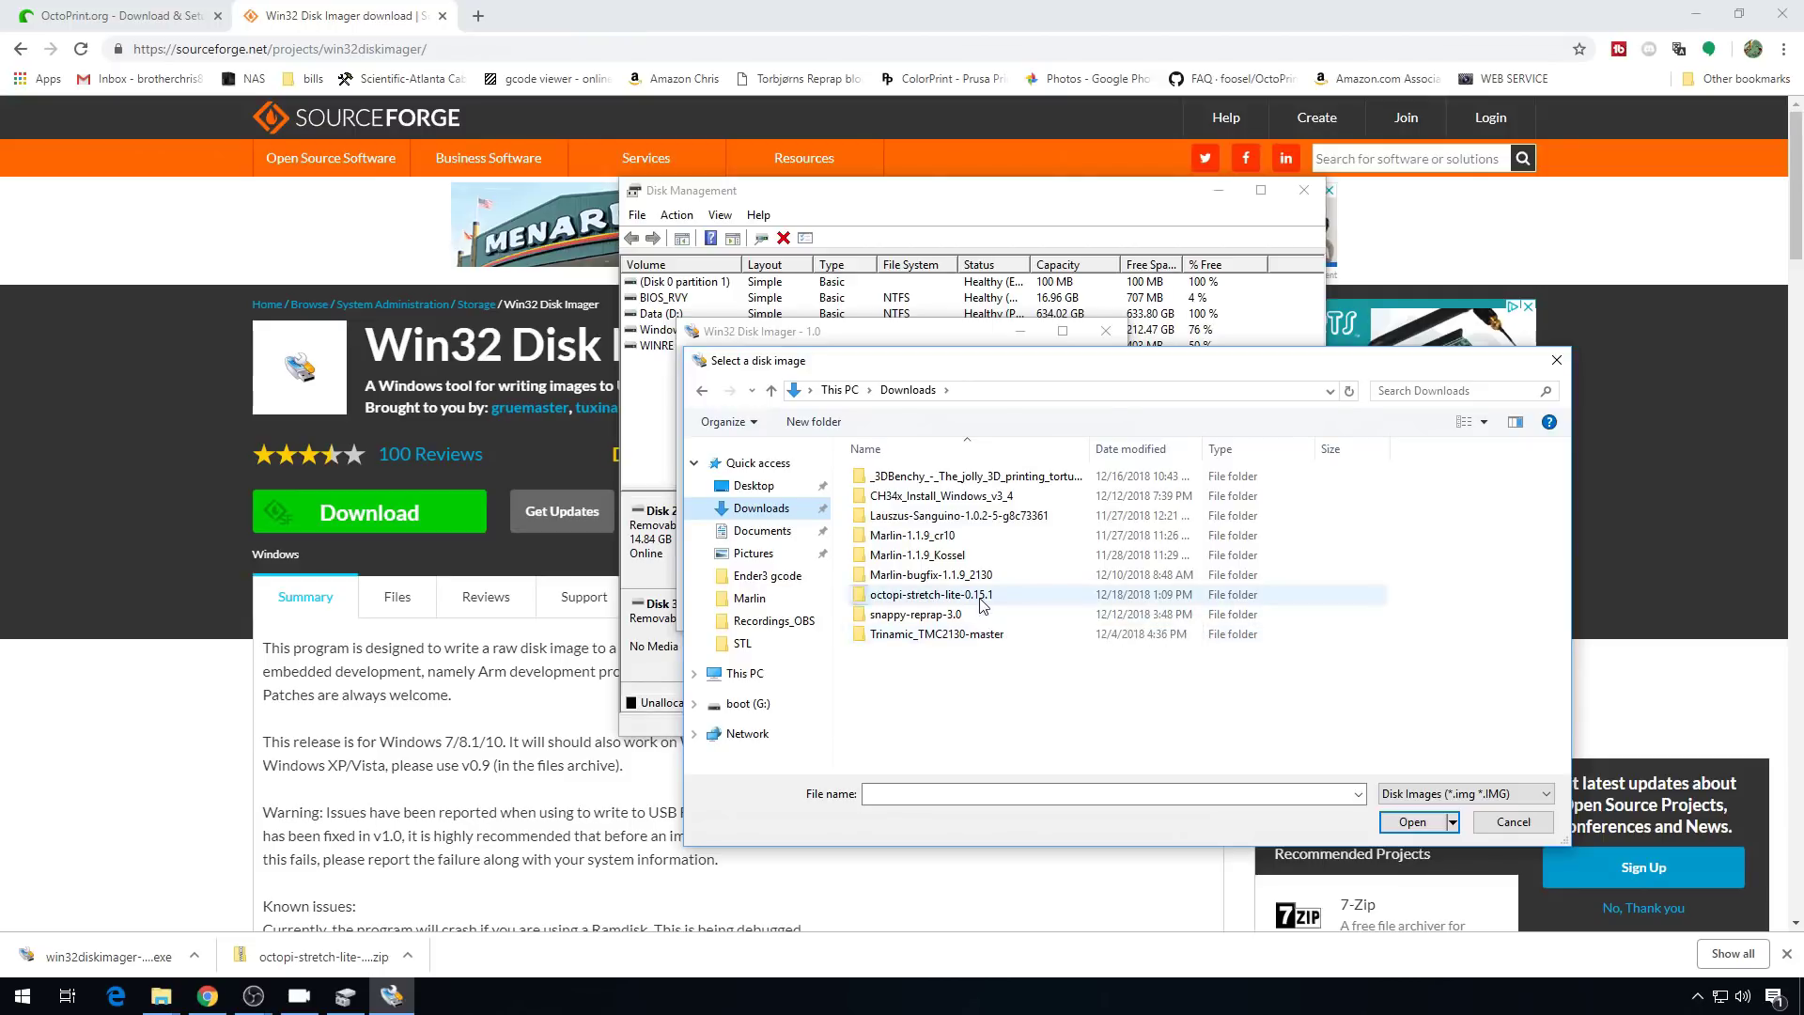
{"action": "double_click", "coordinate": [980, 604]}
{"action": "left_click", "coordinate": [926, 476]}
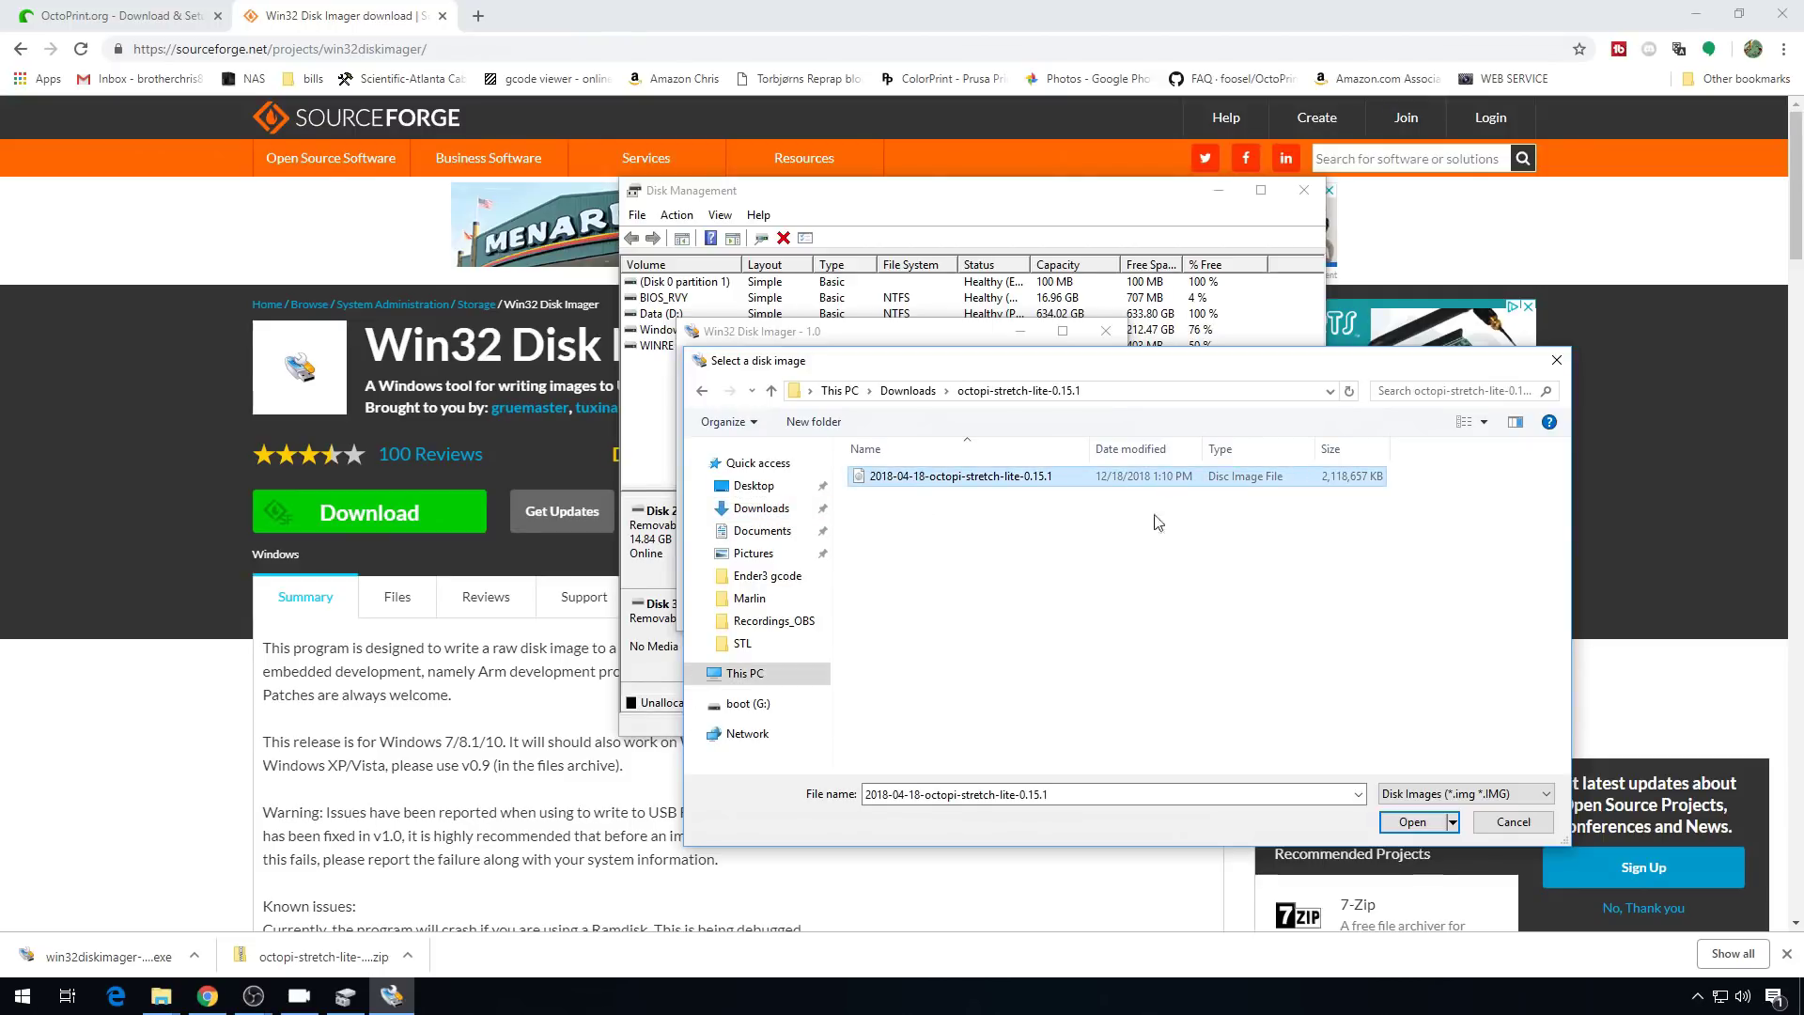
{"action": "left_click", "coordinate": [1400, 823]}
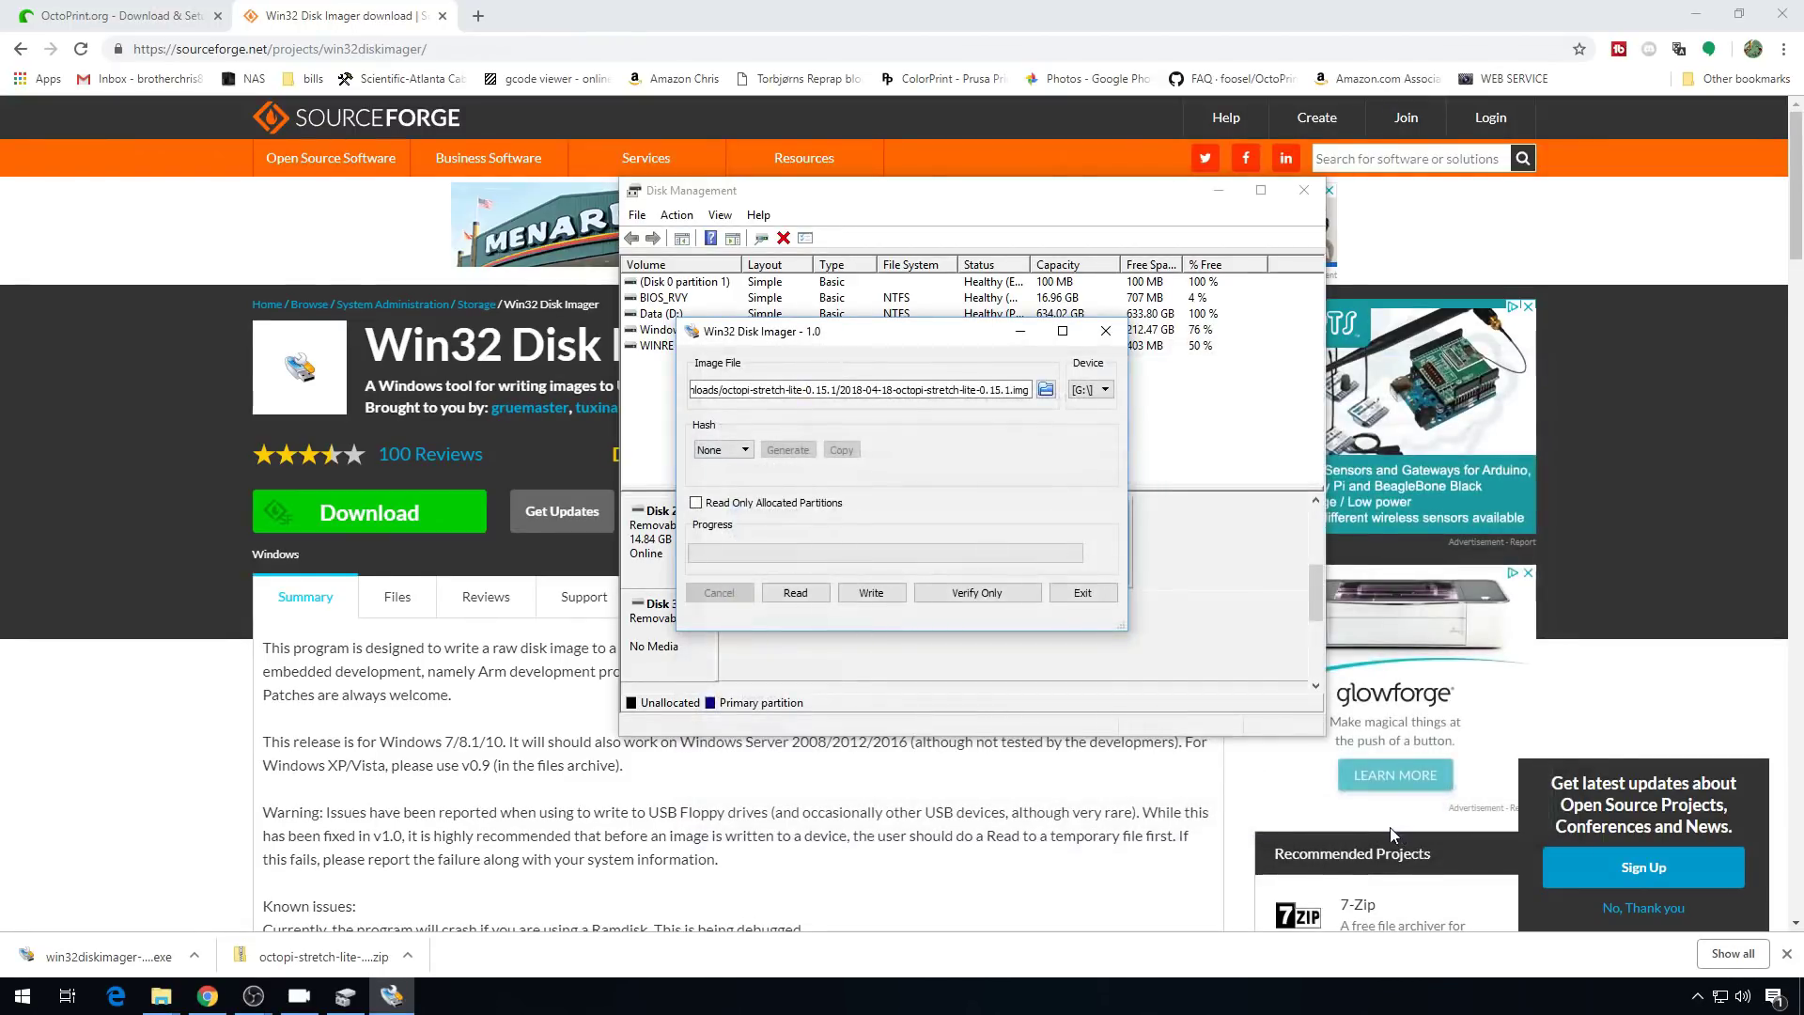
Write the image to the G: card, confirm the overwrite, and exit the imager.
{"action": "left_click", "coordinate": [873, 593]}
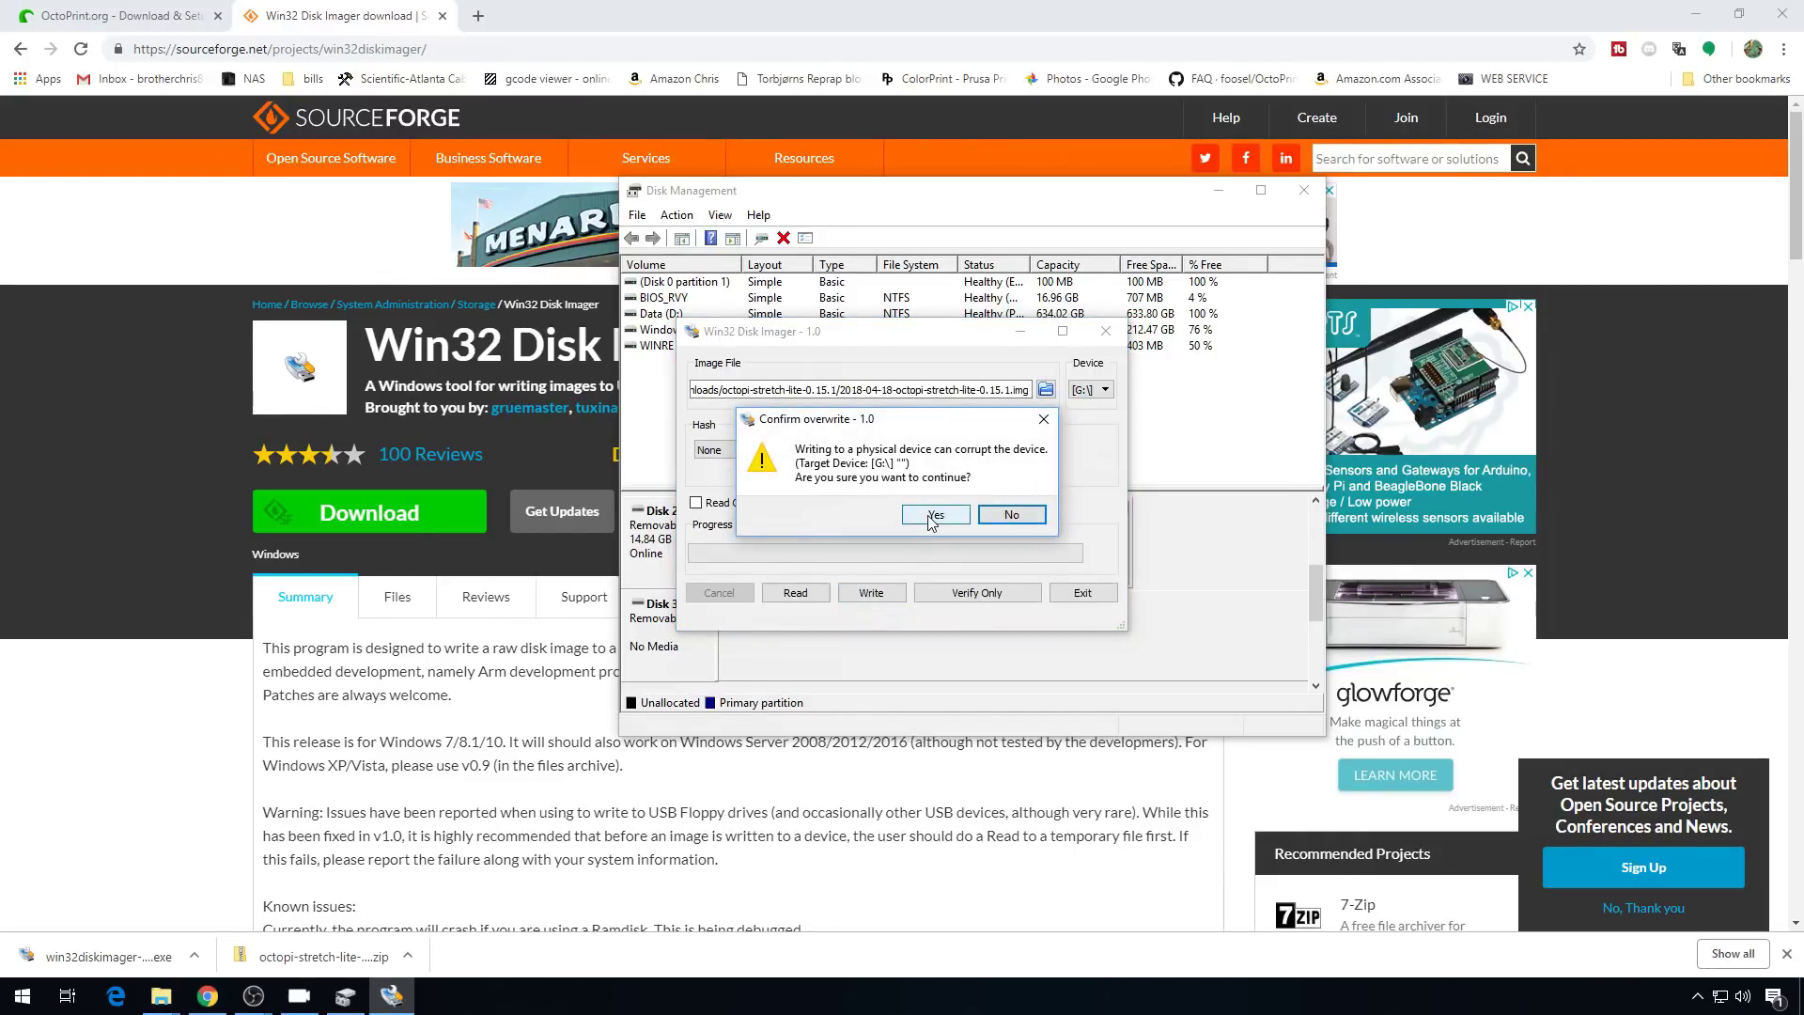
{"action": "left_click", "coordinate": [933, 516]}
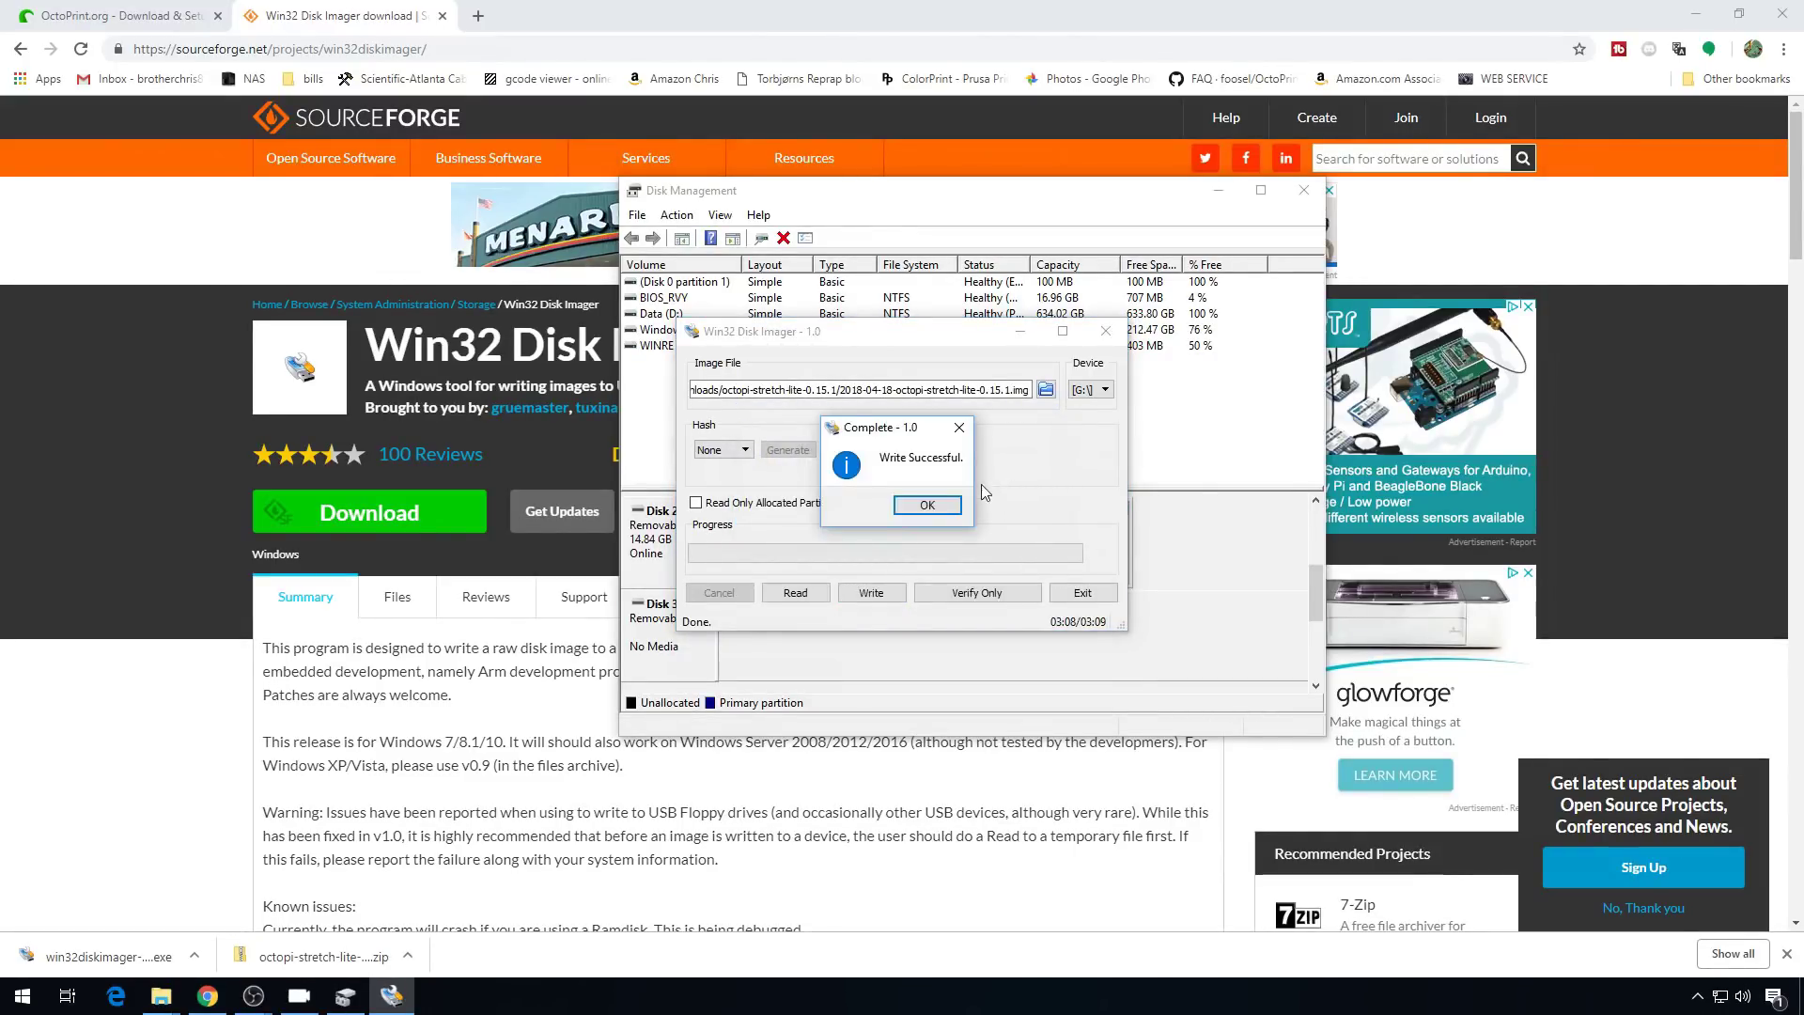
{"action": "left_click", "coordinate": [923, 507]}
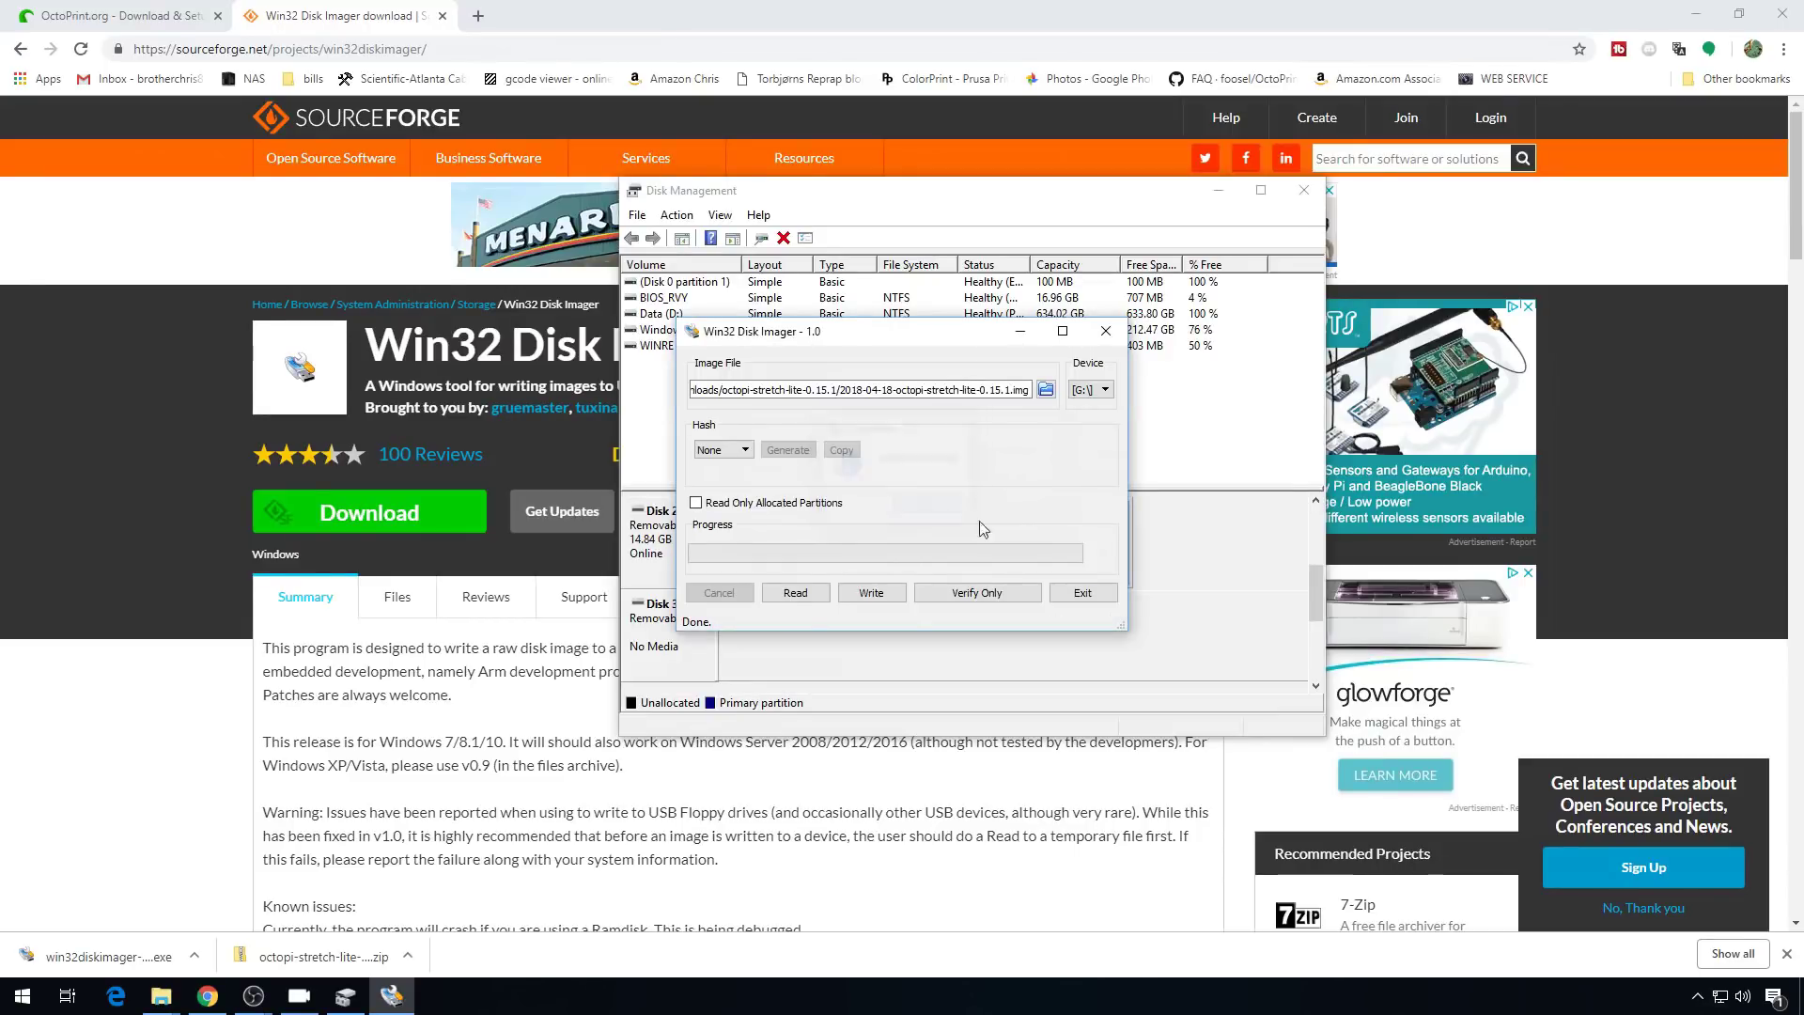
{"action": "left_click", "coordinate": [1083, 593]}
Close Disk Management and browse to the boot (G:) drive in a new File Explorer window.
{"action": "left_click", "coordinate": [1305, 190]}
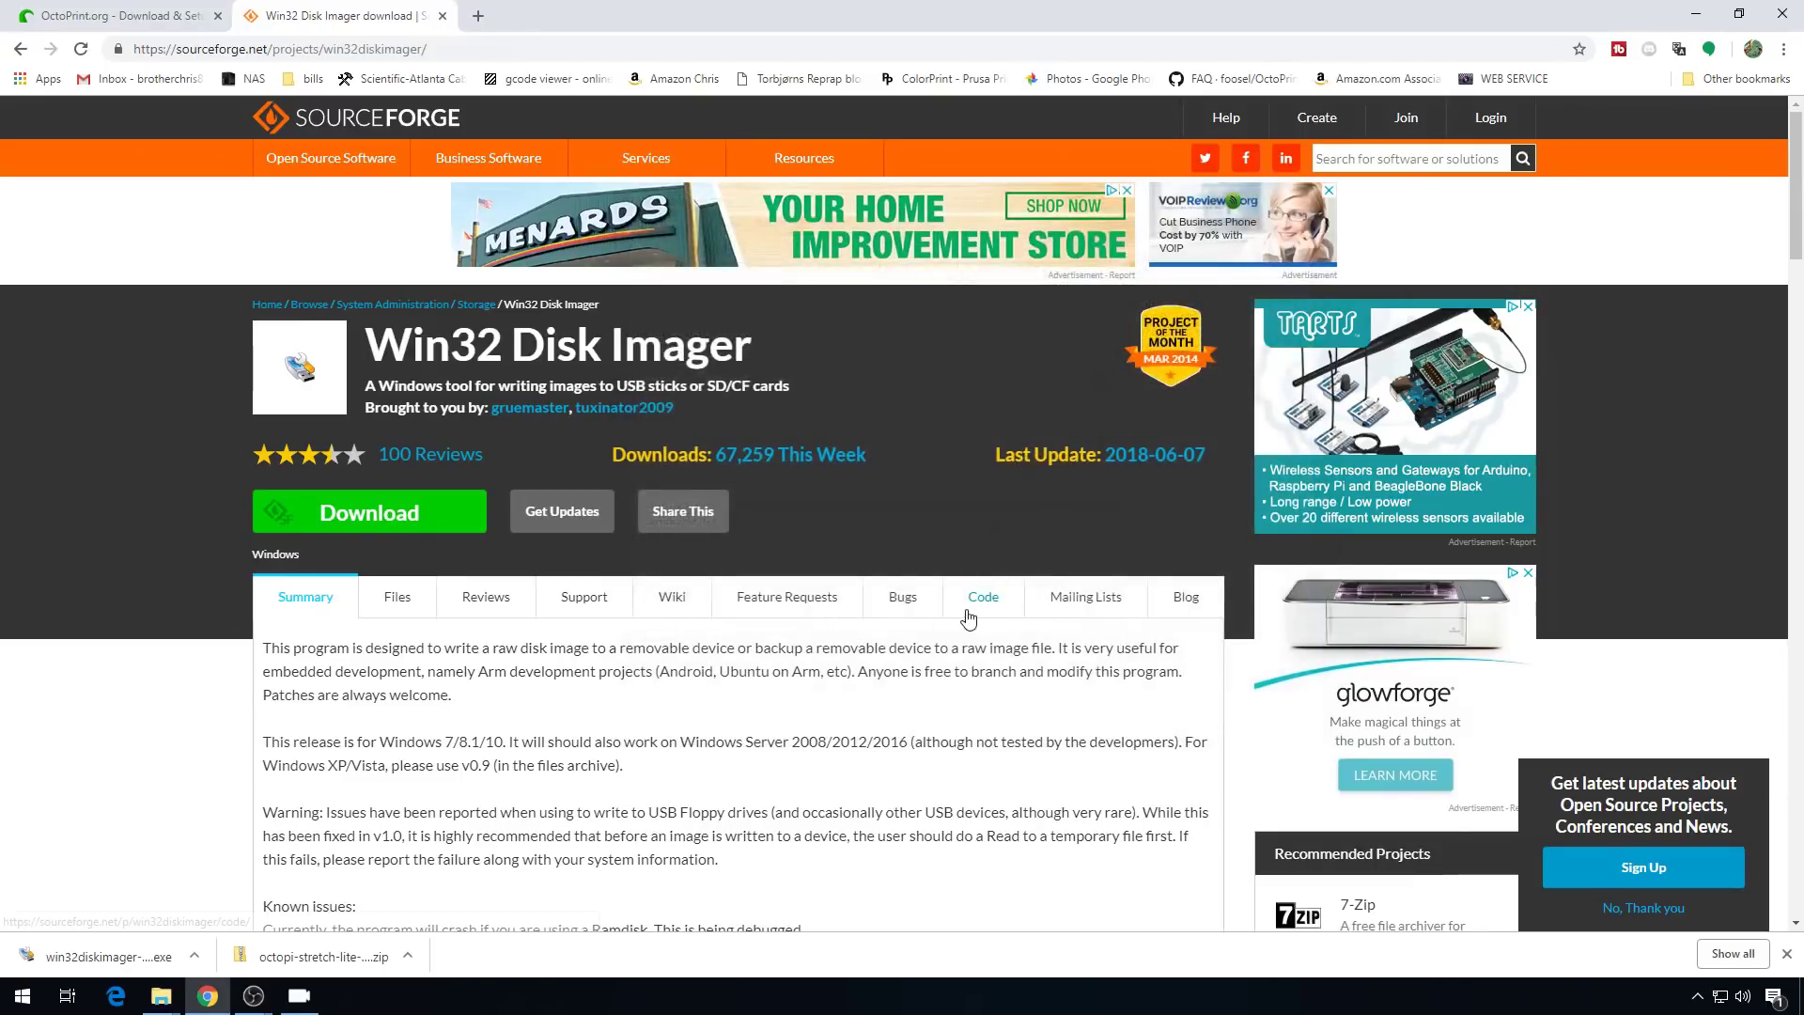
{"action": "right_click", "coordinate": [161, 996]}
{"action": "left_click", "coordinate": [94, 895]}
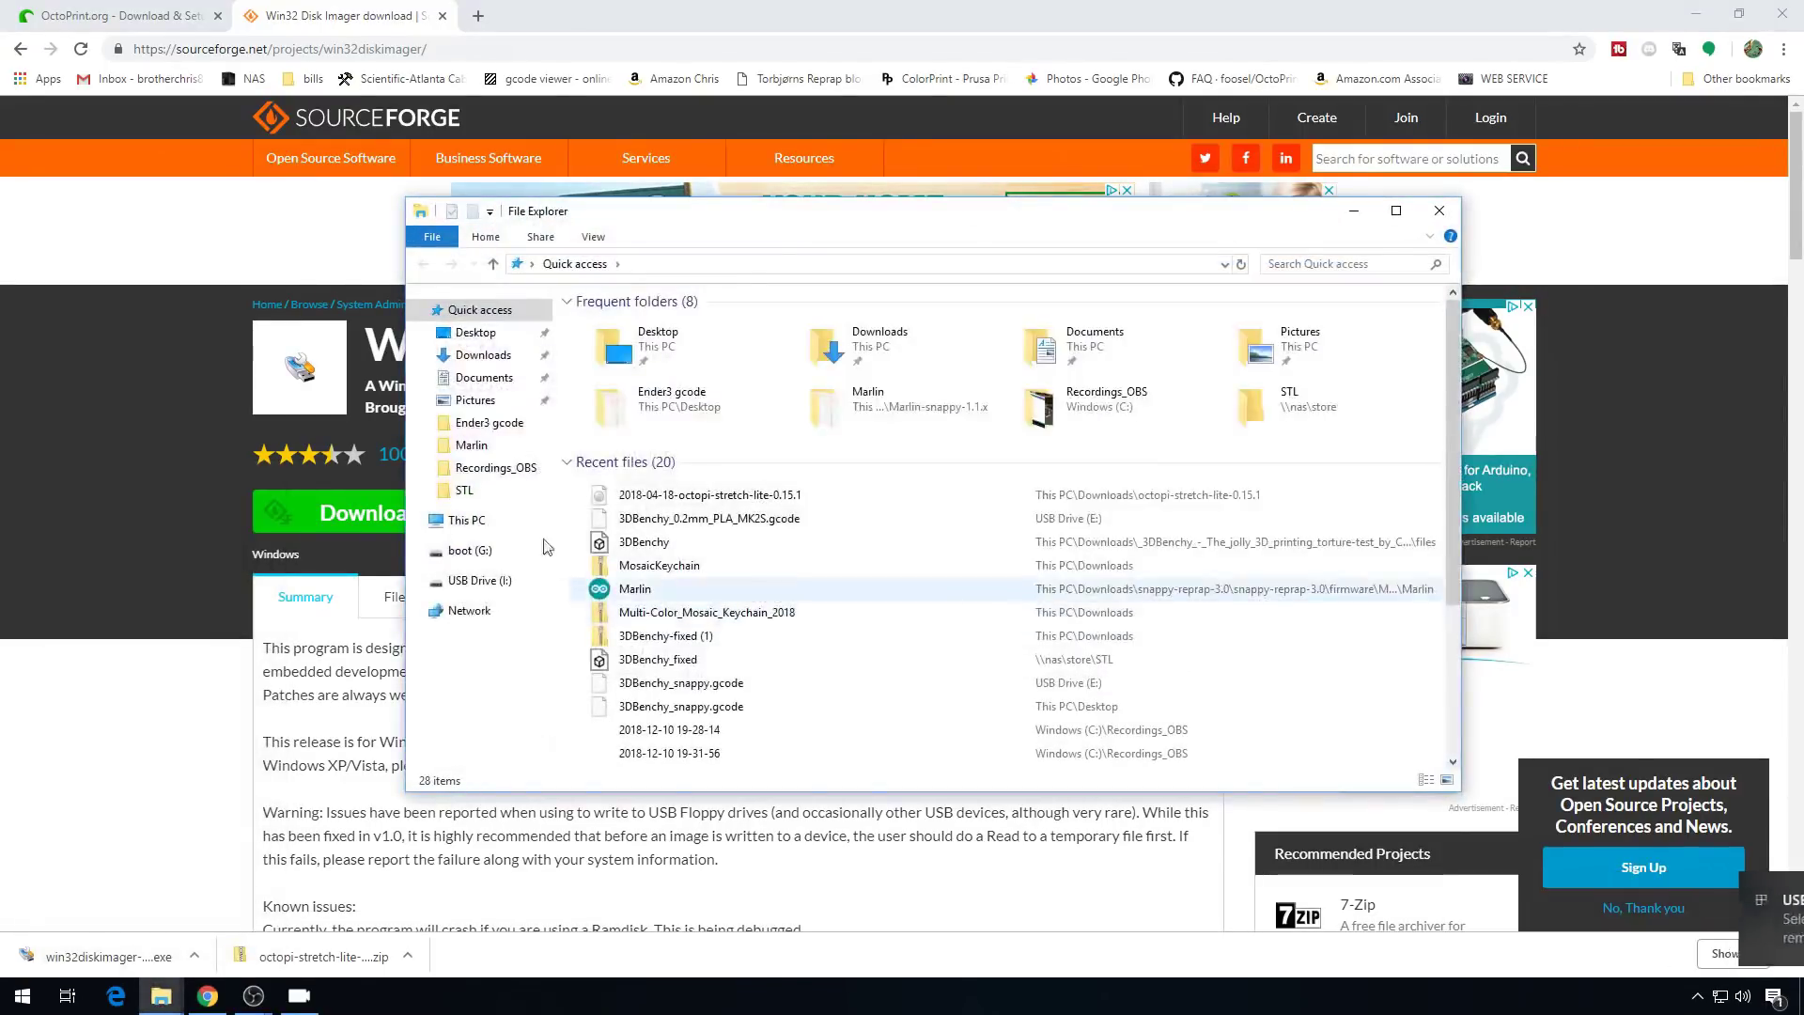
{"action": "left_click", "coordinate": [479, 550]}
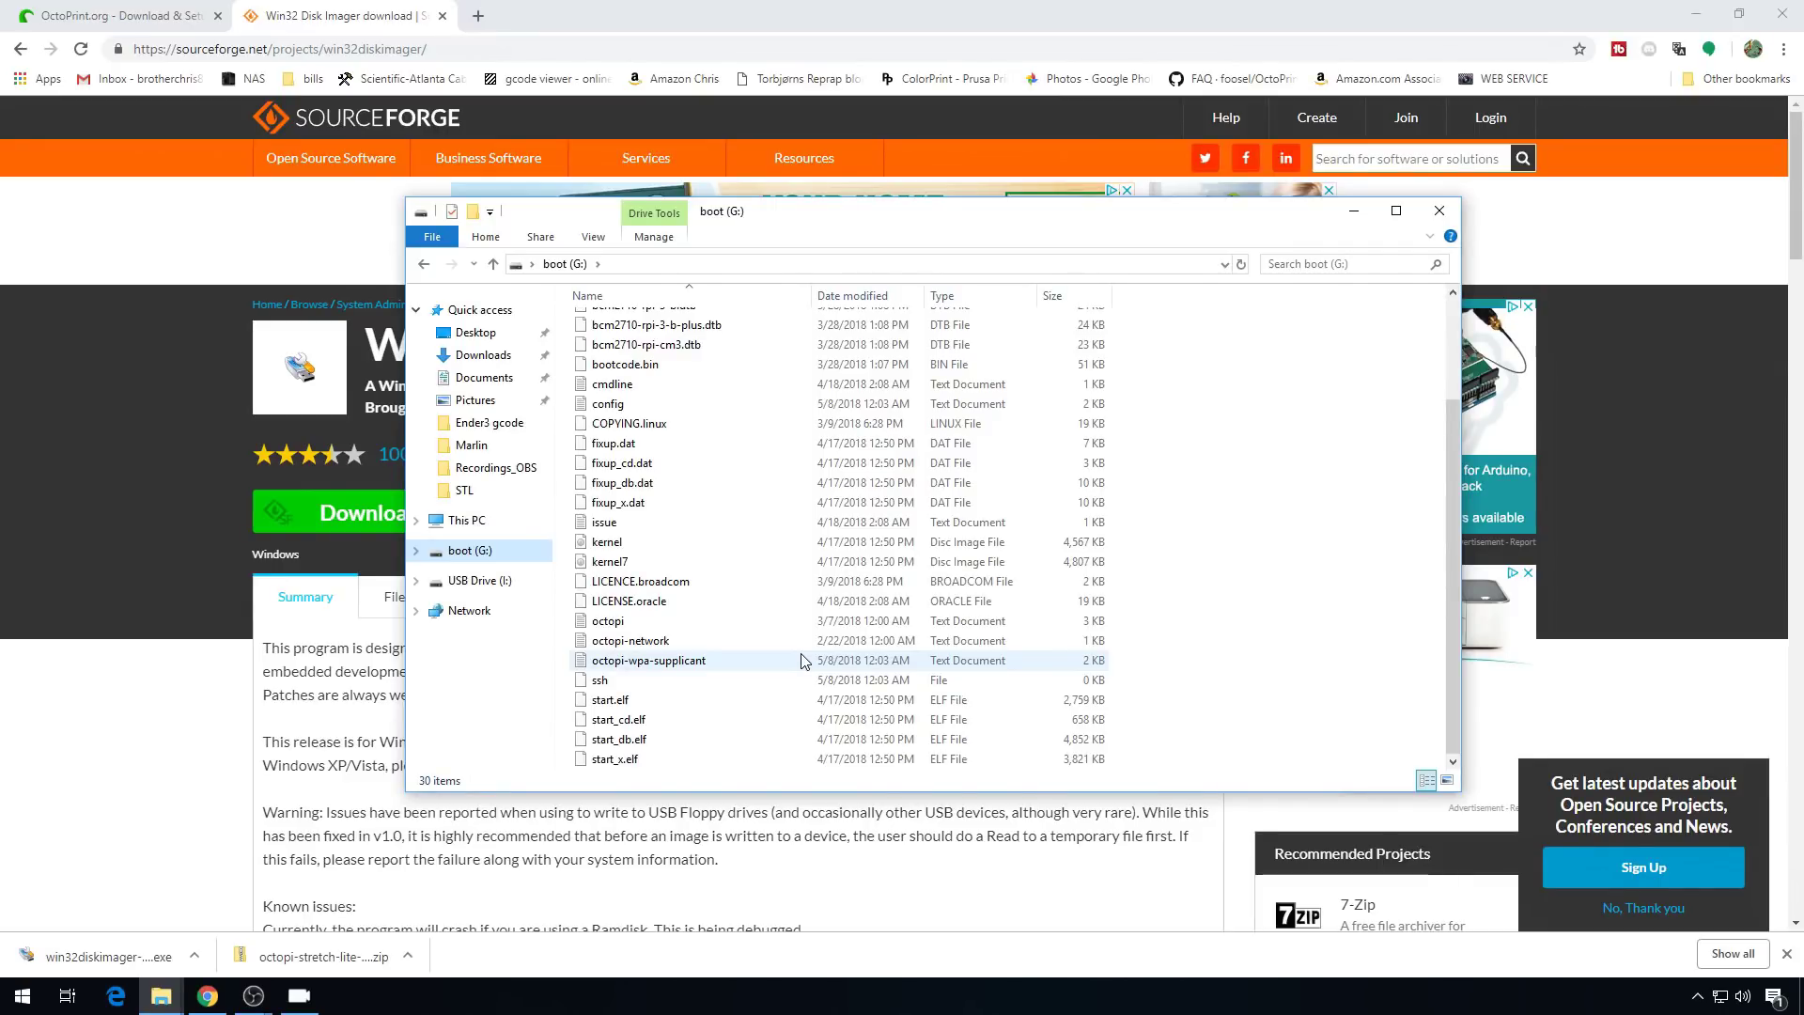
Open octopi-wpa-supplicant for editing in Notepad++.
{"action": "left_click", "coordinate": [743, 669]}
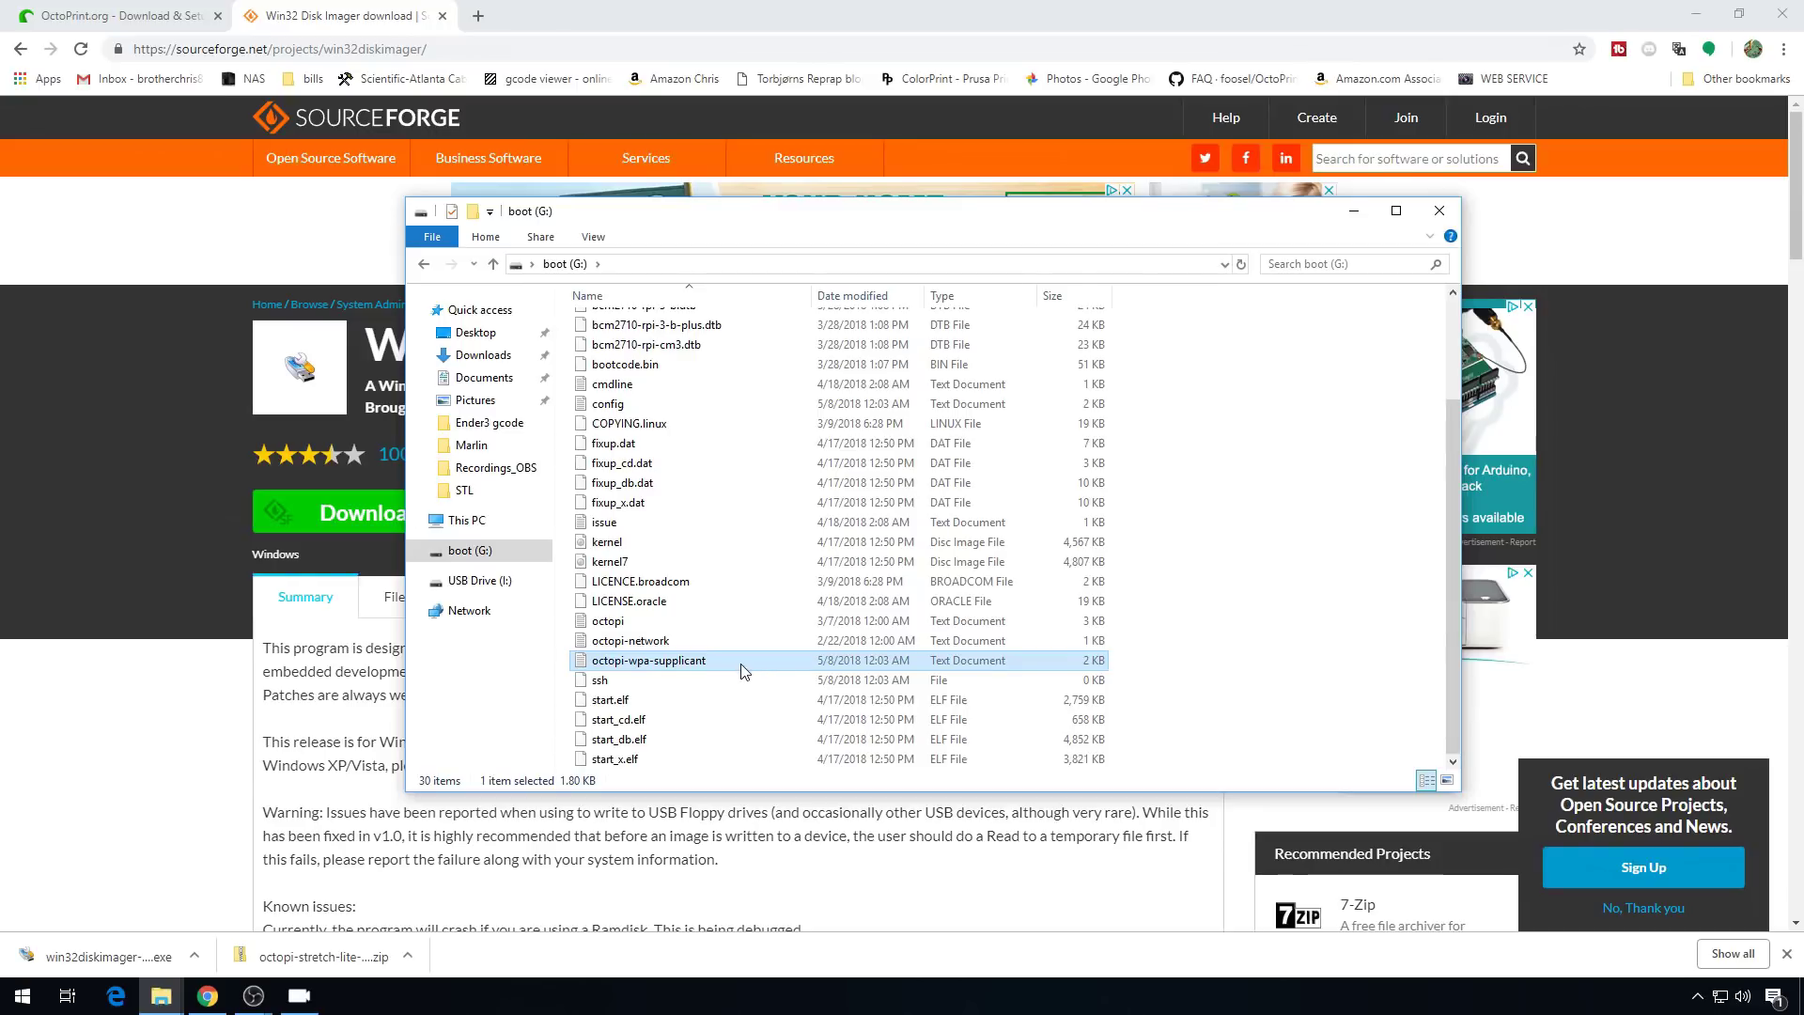
{"action": "right_click", "coordinate": [744, 669]}
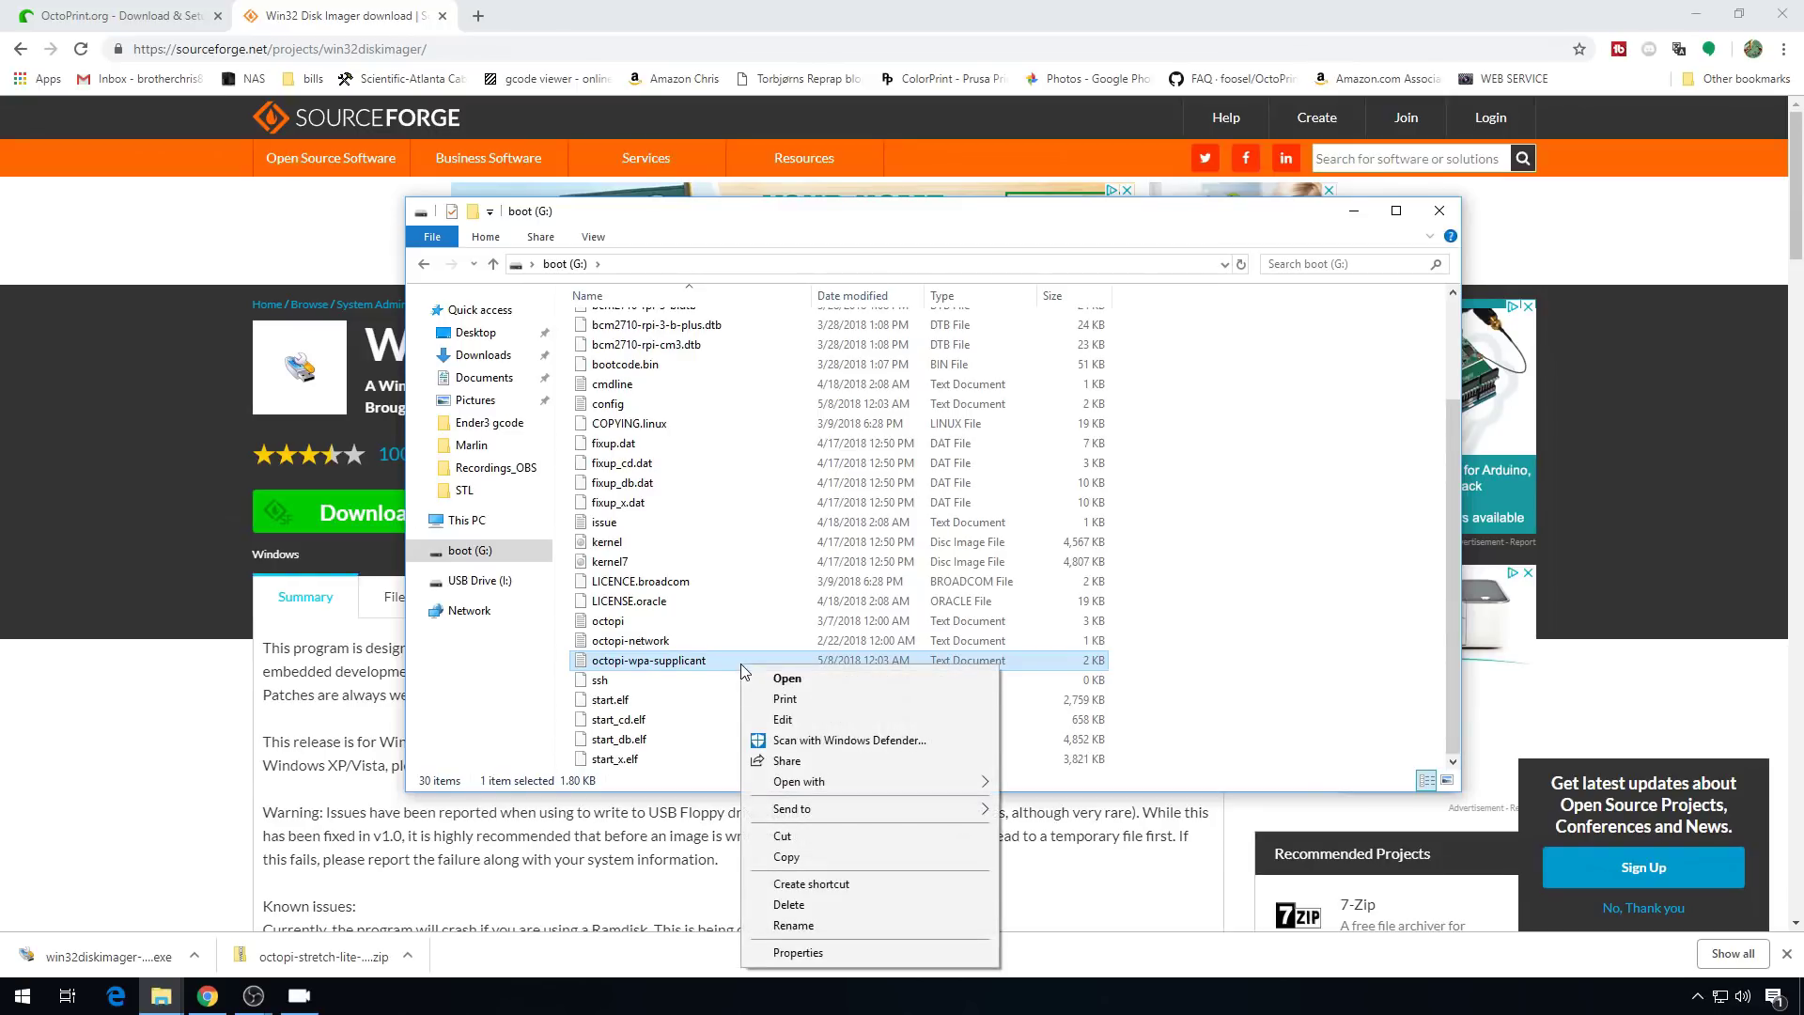
{"action": "left_click", "coordinate": [786, 678]}
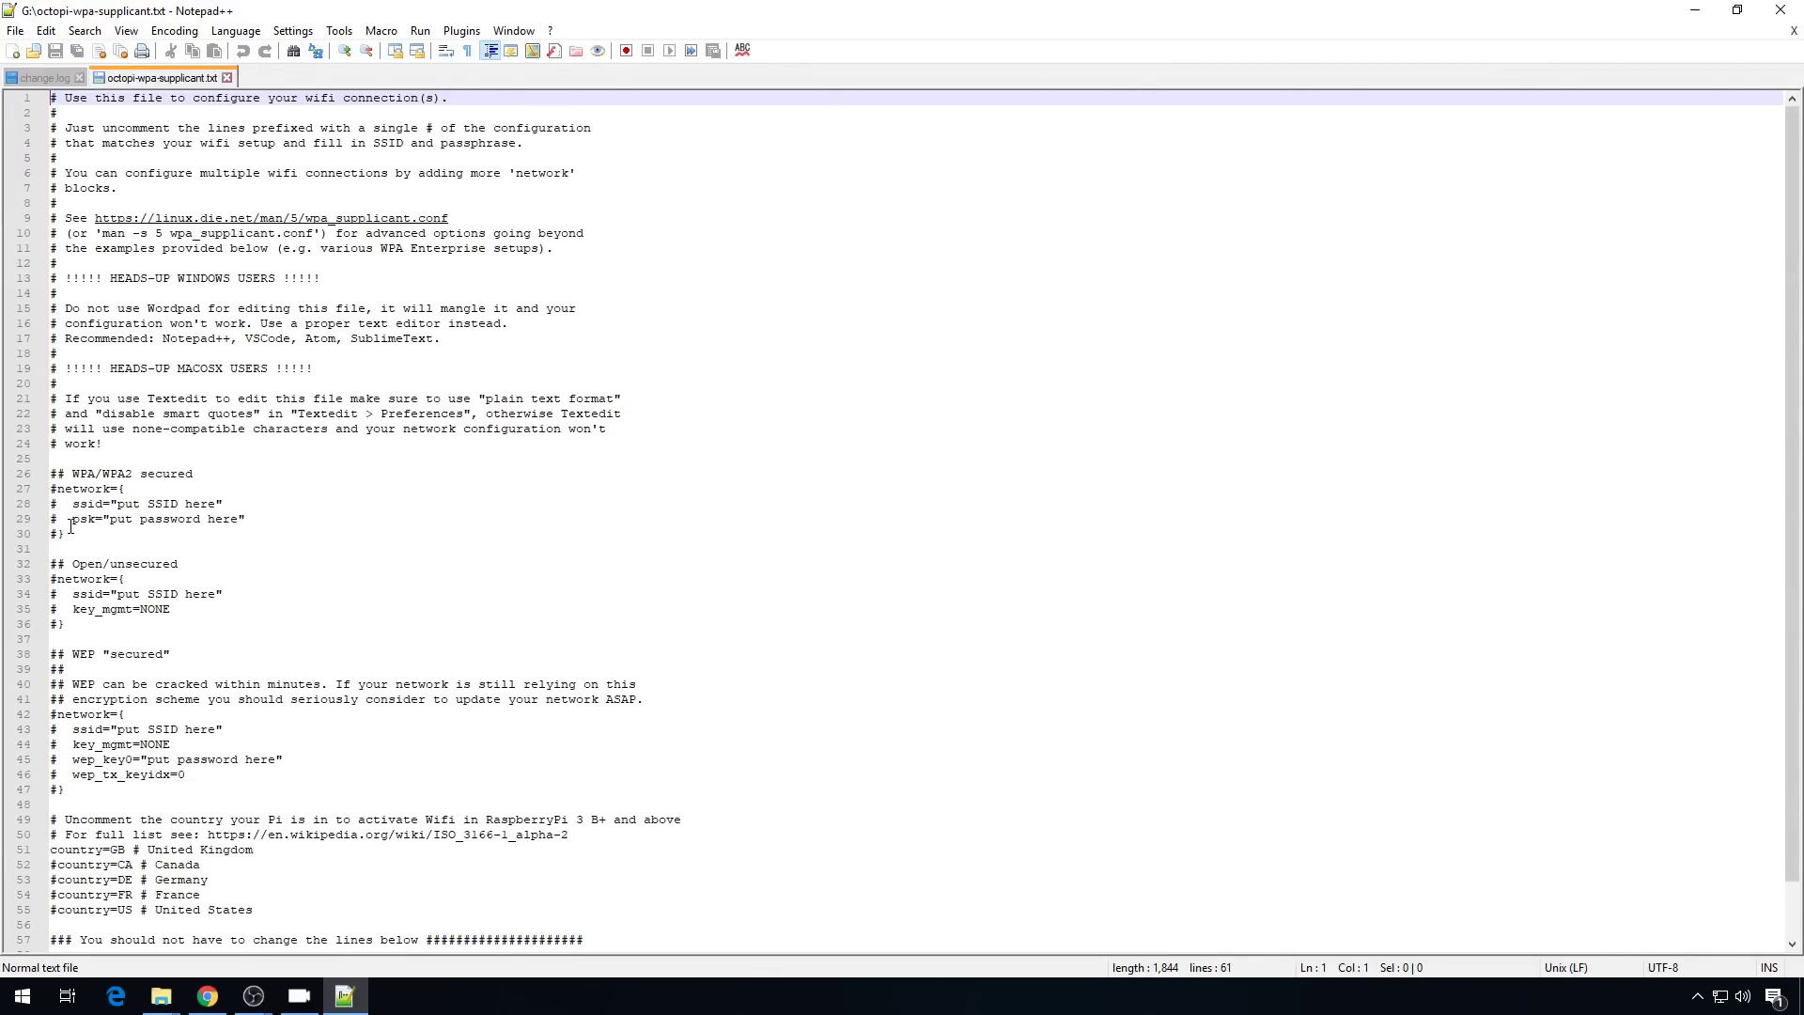
Uncomment the WPA/WPA2 network block on lines 27–30.
{"action": "left_click", "coordinate": [66, 489]}
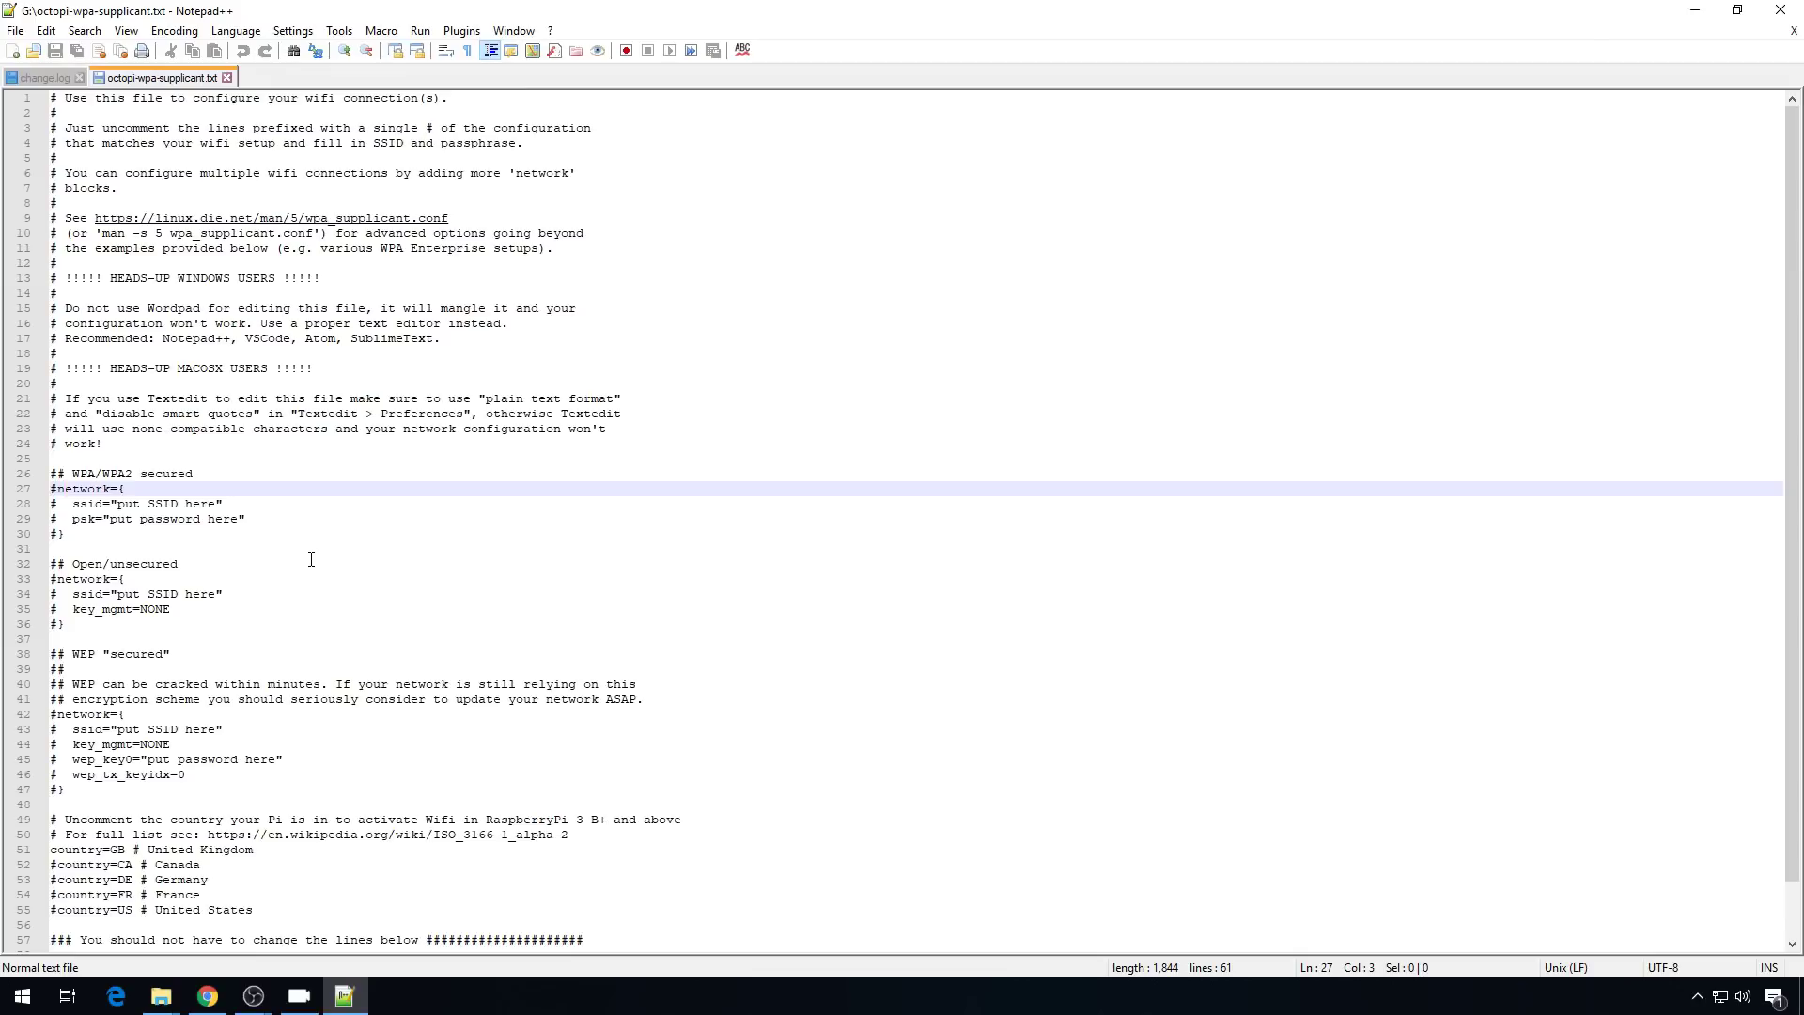
{"action": "key", "text": "Left"}
{"action": "key", "text": "Delete"}
{"action": "key", "text": "Down"}
{"action": "key", "text": "Delete"}
{"action": "key", "text": "Down"}
{"action": "key", "text": "Delete"}
{"action": "key", "text": "Down"}
{"action": "key", "text": "Delete"}
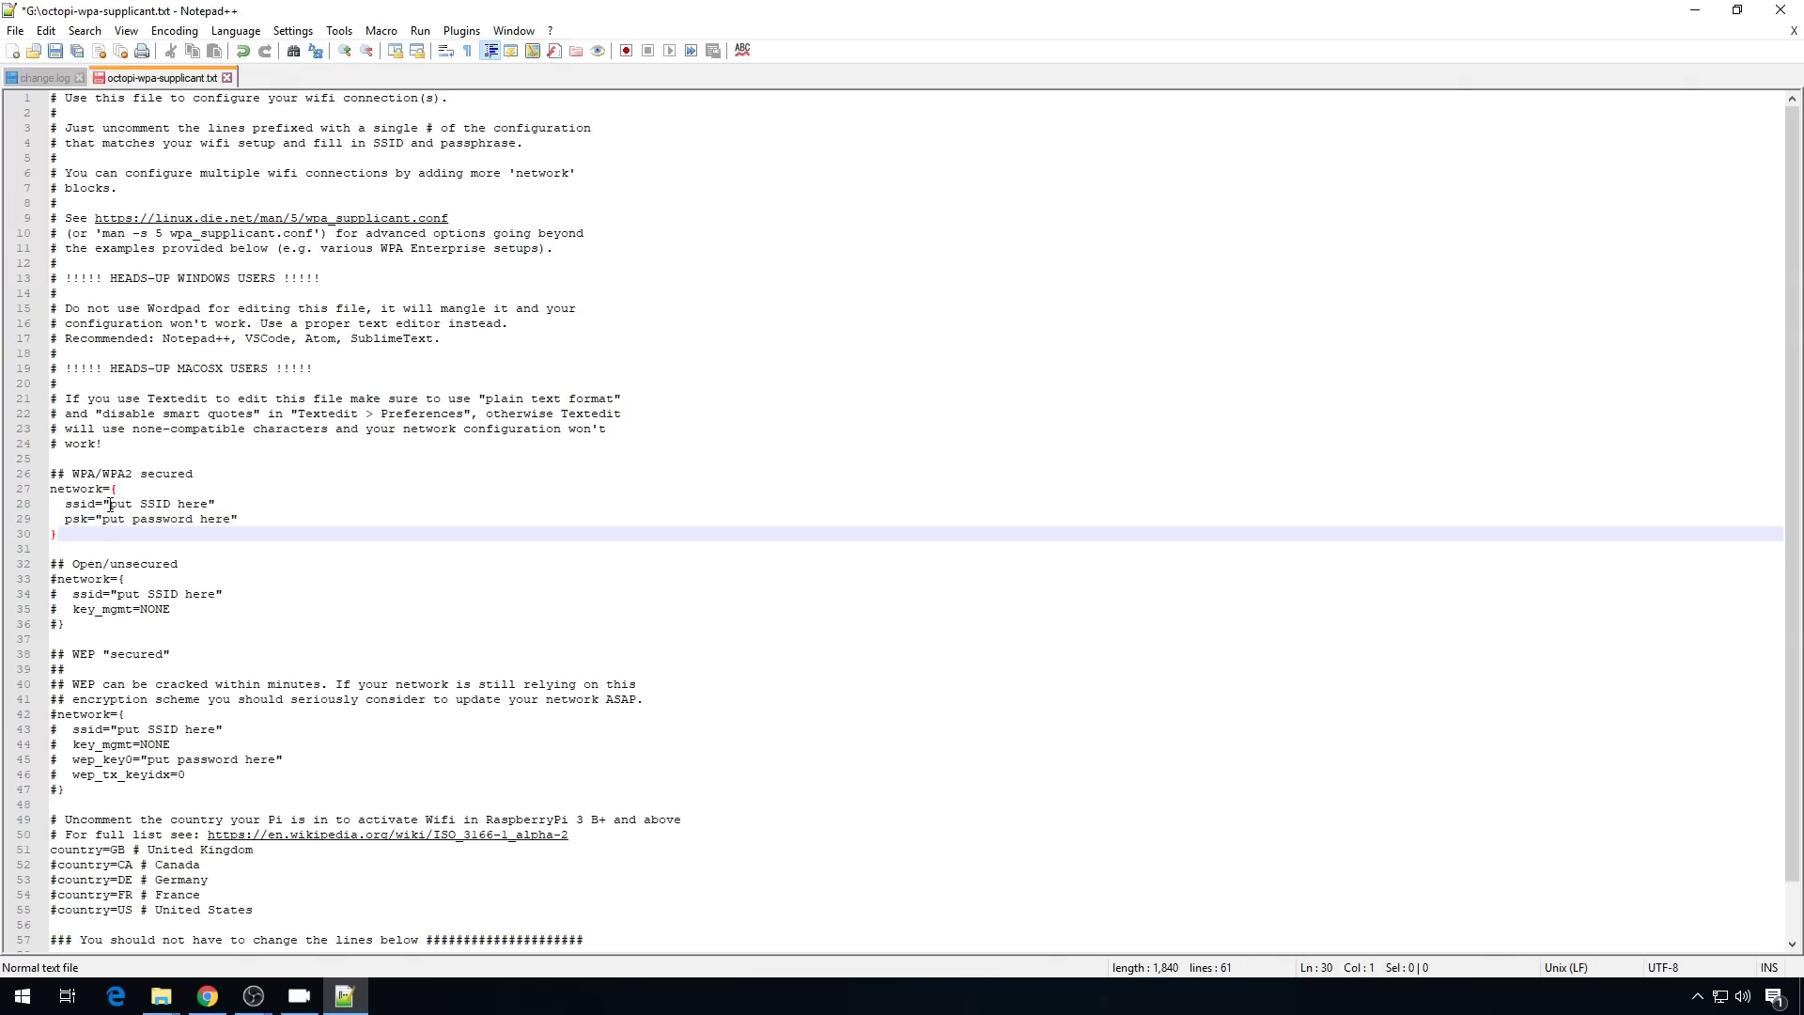
Replace the SSID placeholder with BCWireless and the psk placeholder with the network password.
{"action": "left_click_drag", "start_coordinate": [107, 505], "coordinate": [211, 499]}
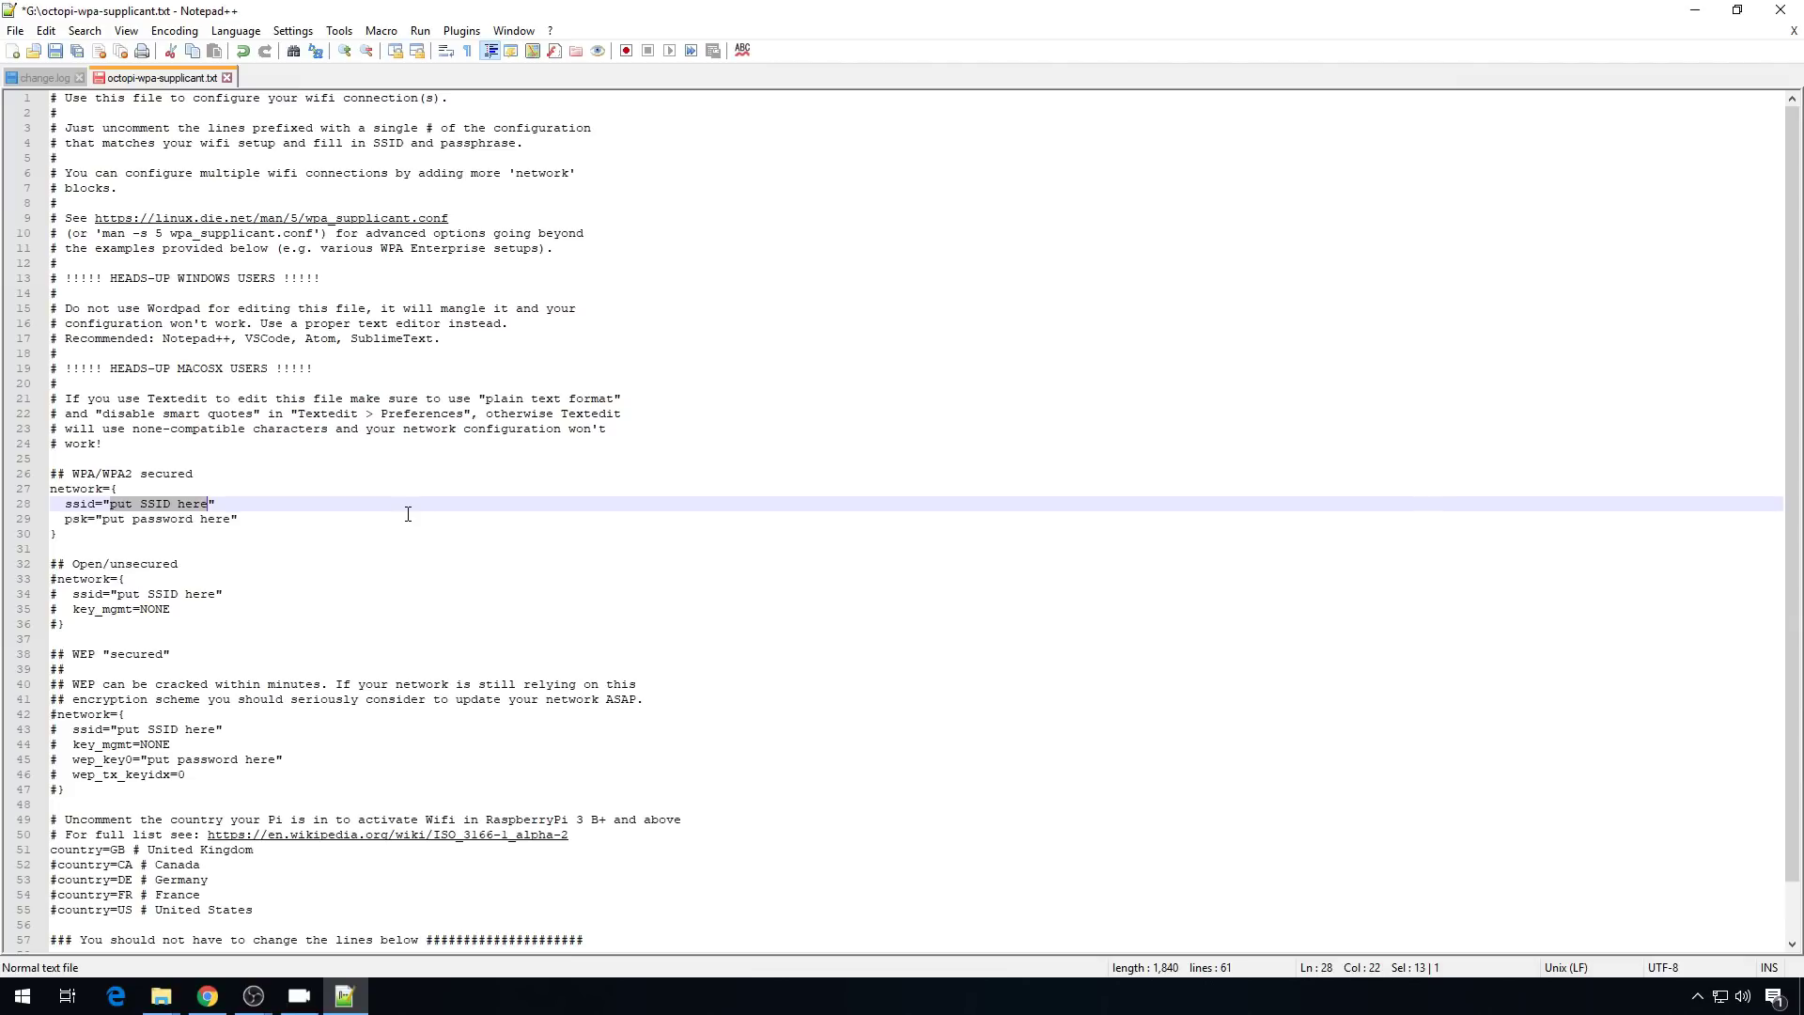
{"action": "key", "text": "ctrl+v"}
{"action": "left_click_drag", "start_coordinate": [102, 521], "coordinate": [235, 520]}
{"action": "key", "text": "ctrl+v"}
{"action": "key", "text": "Down"}
{"action": "key", "text": "Down"}
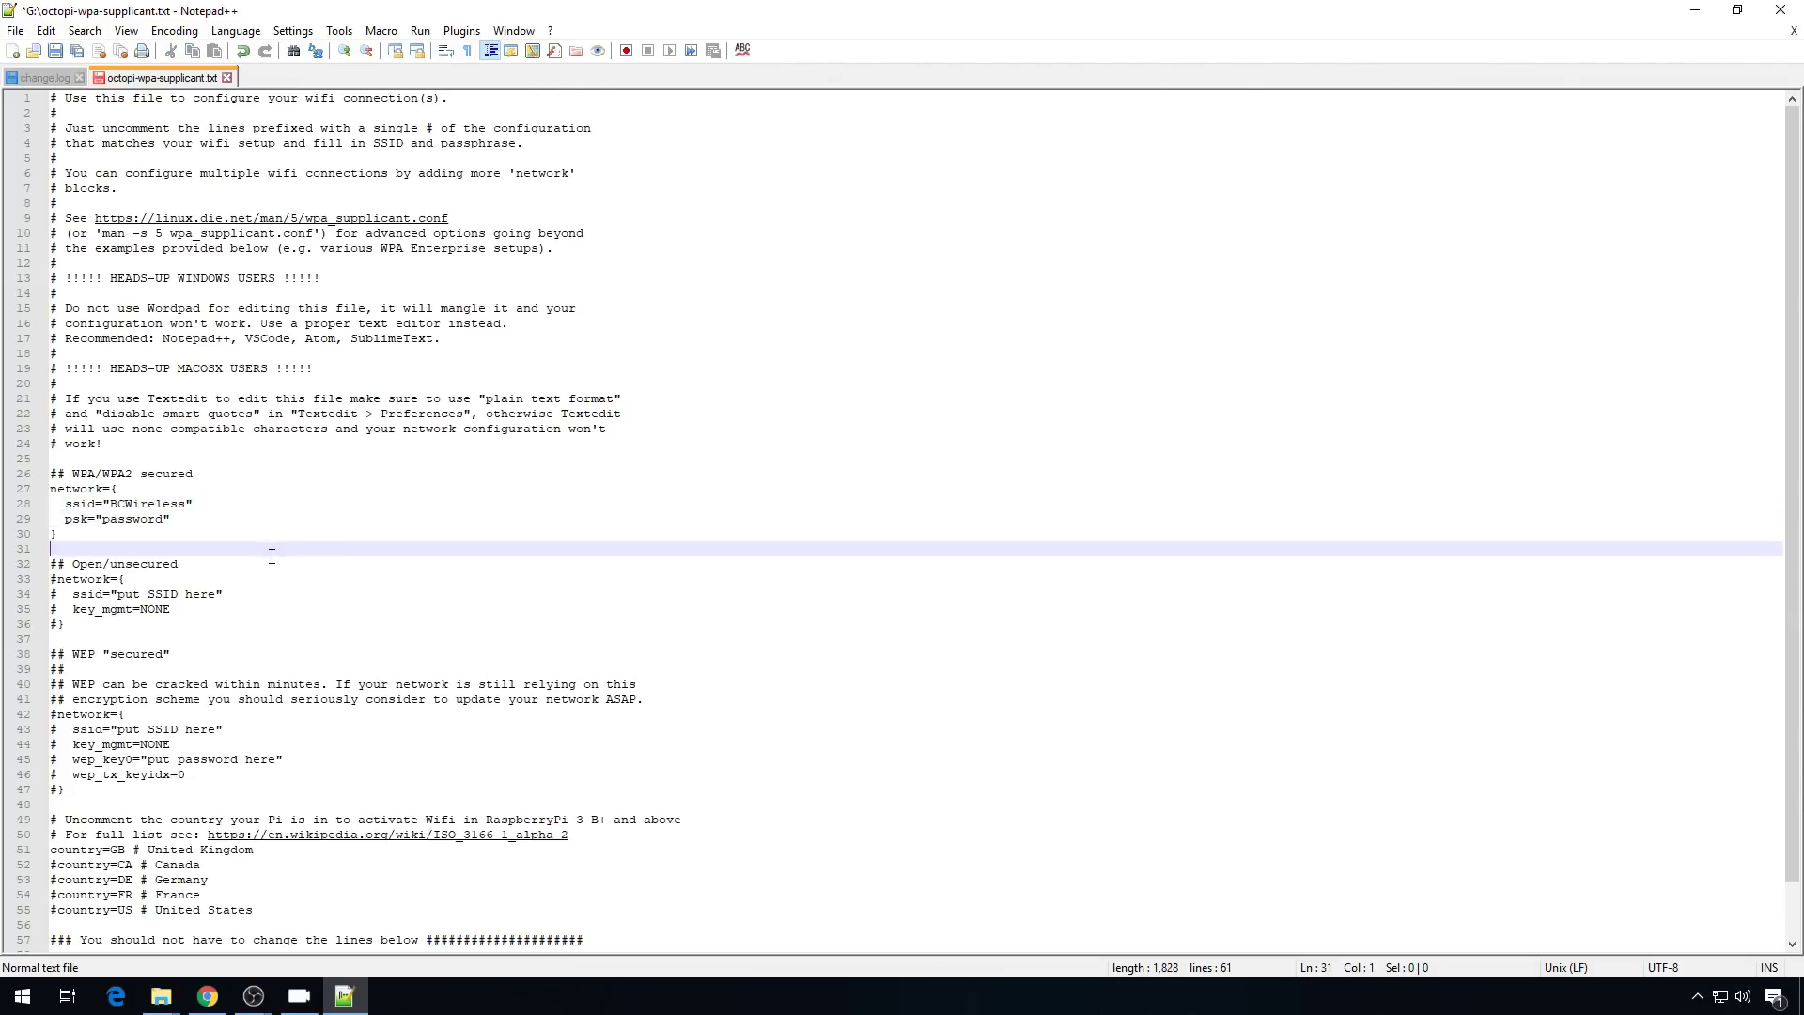
Comment out country=GB and uncomment country=US.
{"action": "scroll", "coordinate": [228, 629], "scroll_direction": "down", "scroll_amount": 1}
{"action": "scroll", "coordinate": [228, 634], "scroll_direction": "down", "scroll_amount": 1}
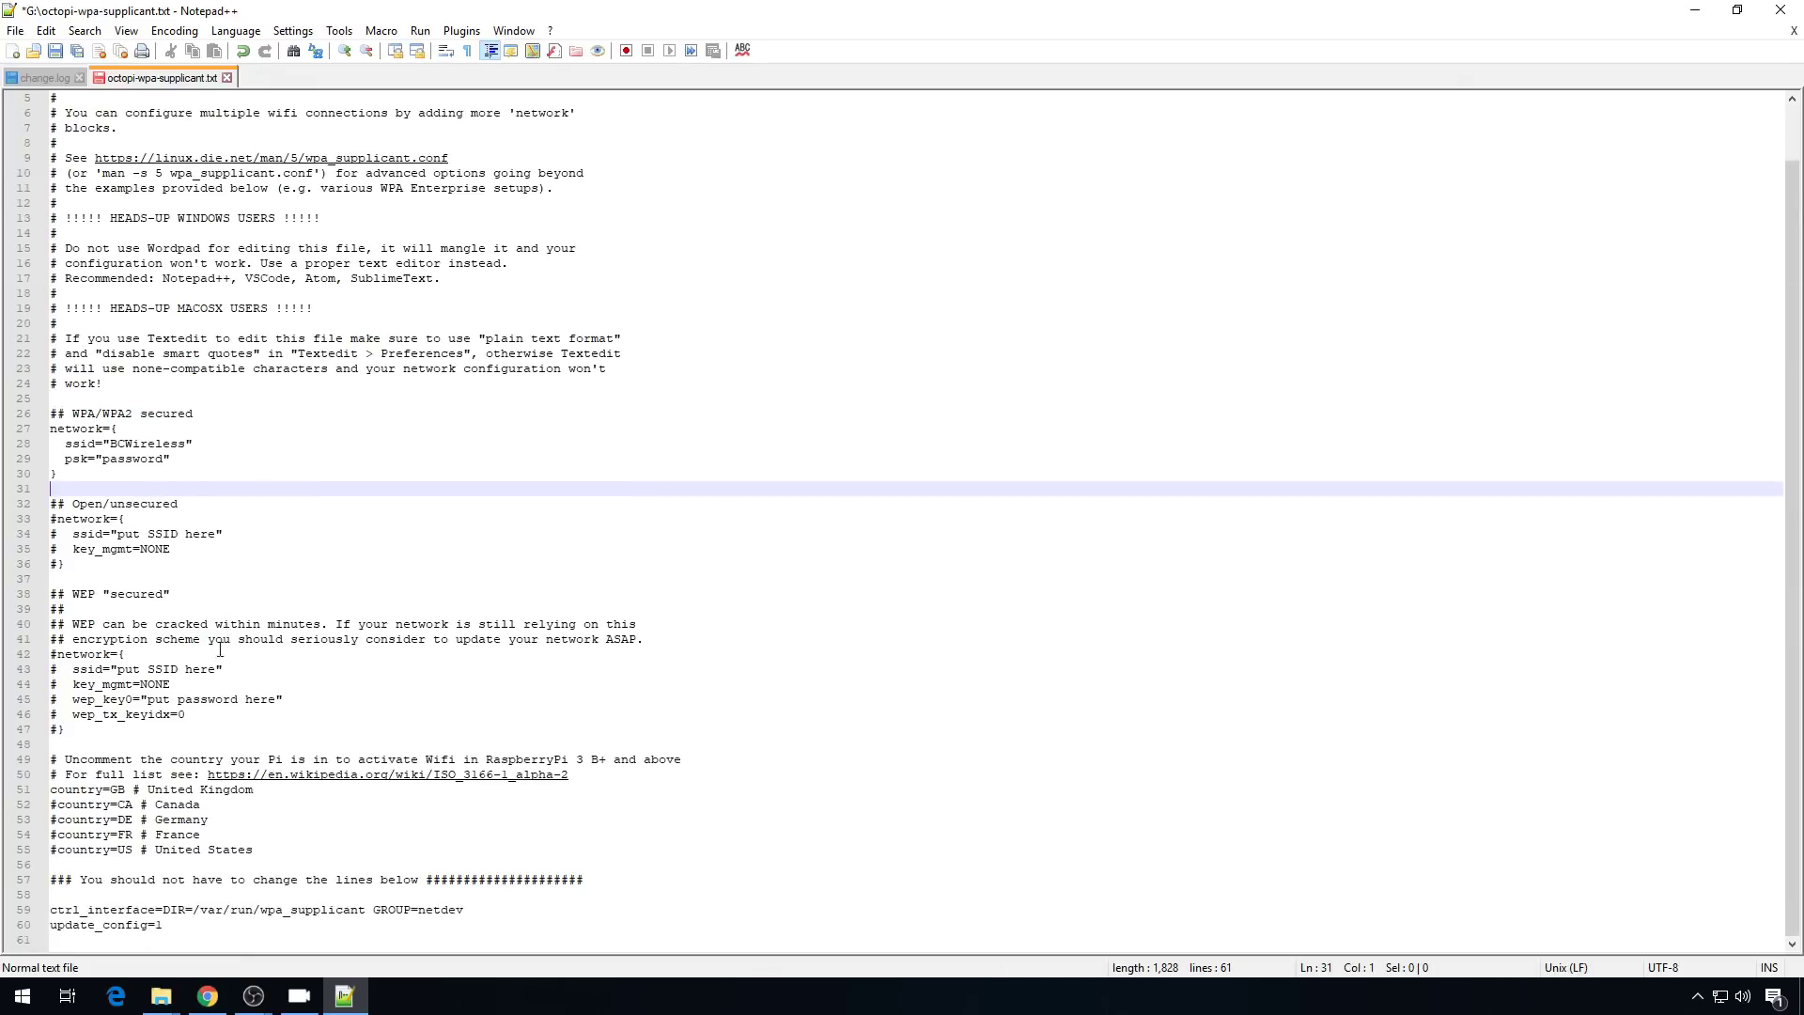
{"action": "left_click", "coordinate": [53, 790]}
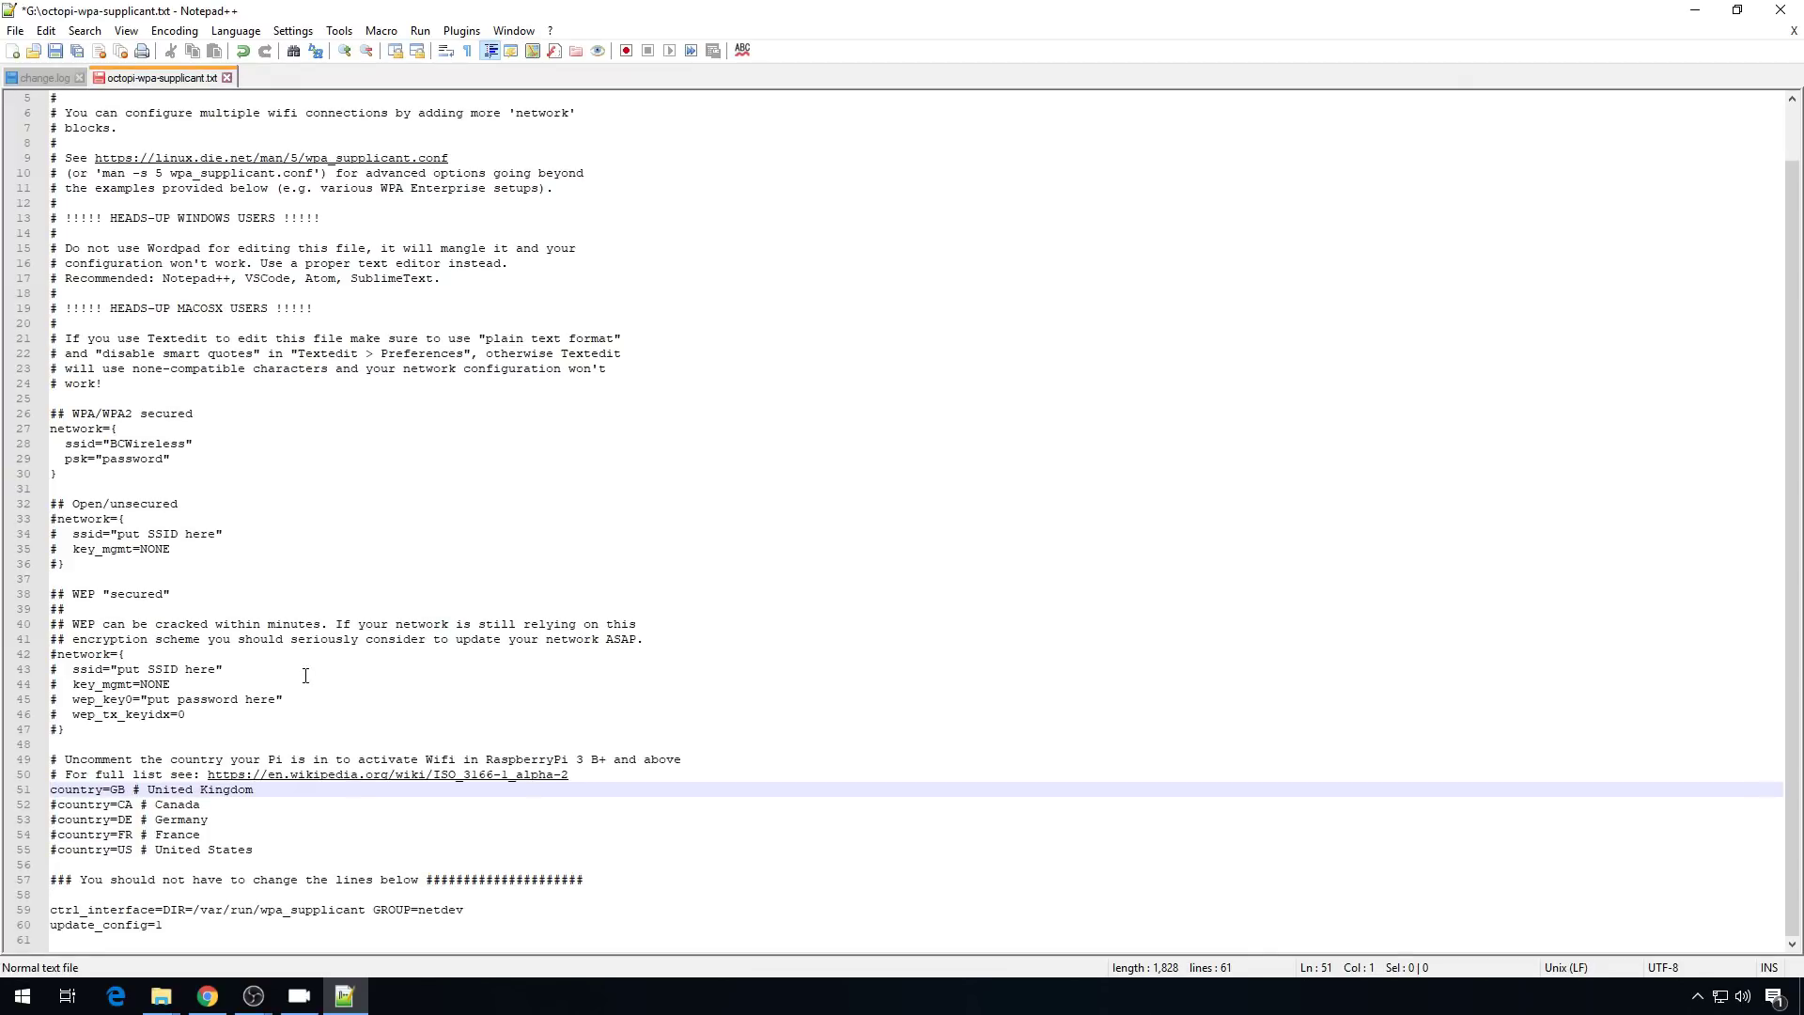
{"action": "type", "text": "#"}
{"action": "key", "text": "Down"}
{"action": "key", "text": "Down"}
{"action": "key", "text": "Down"}
{"action": "key", "text": "Down"}
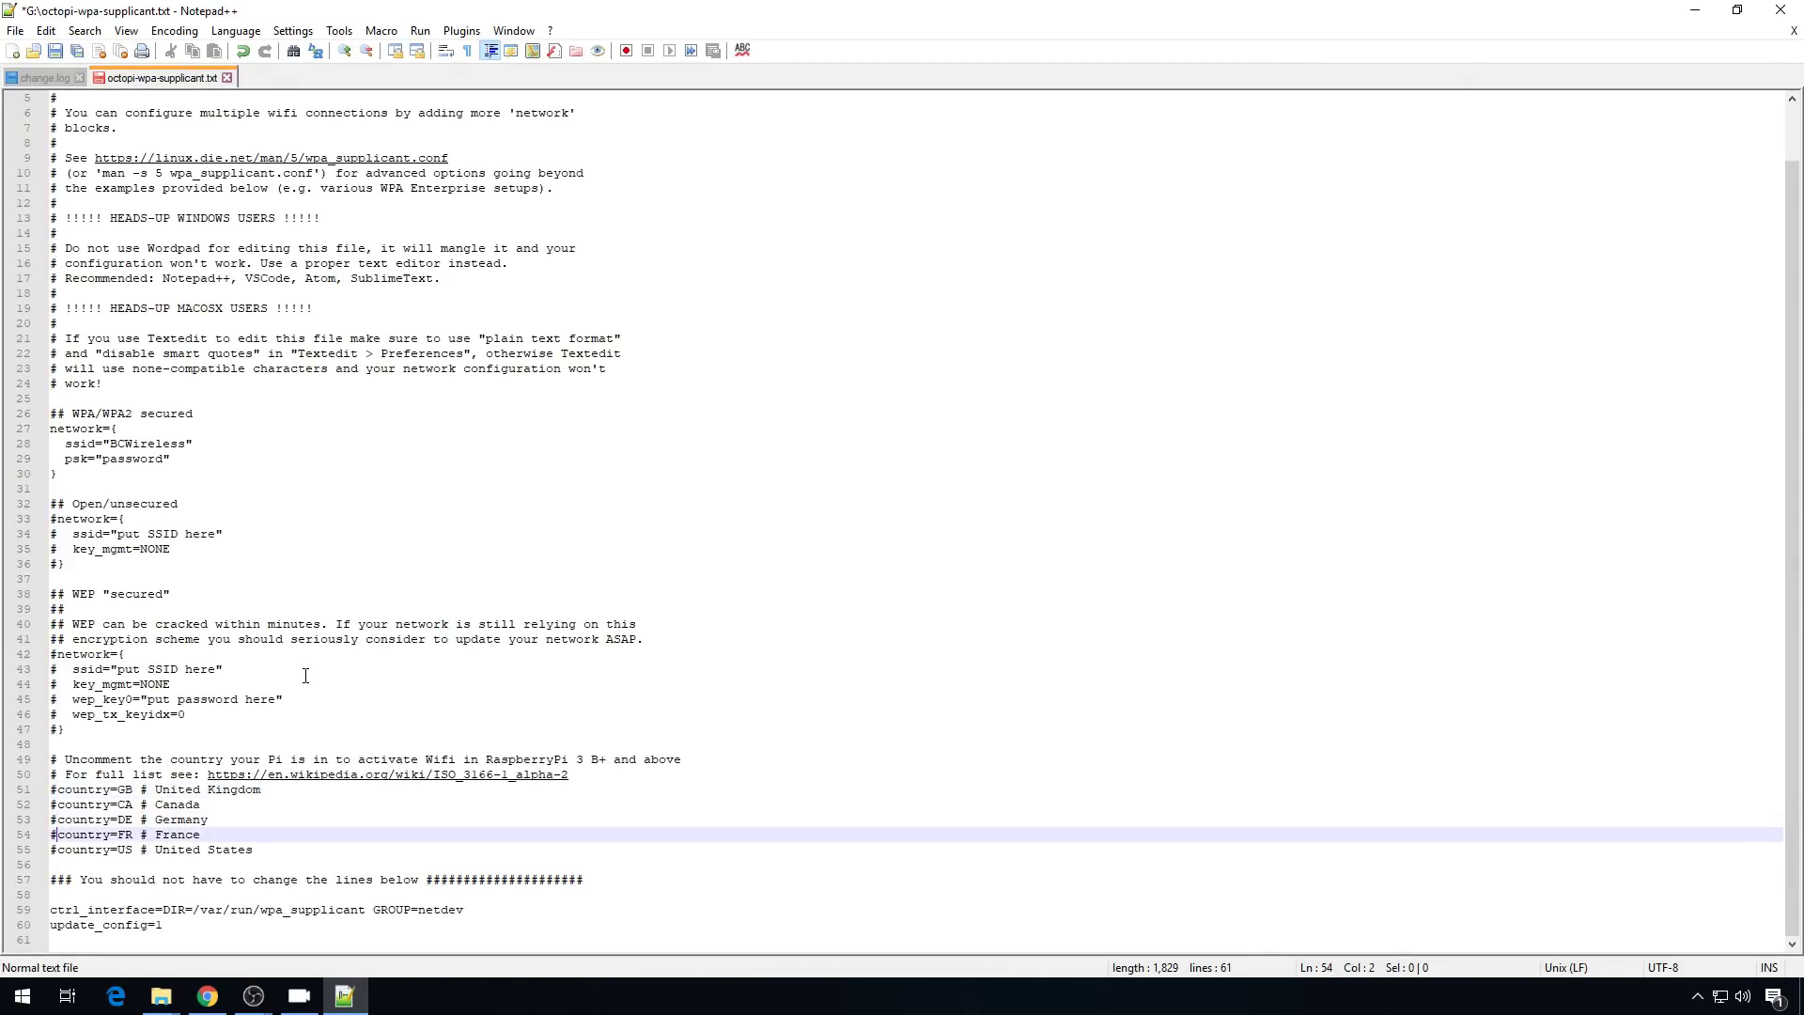
{"action": "key", "text": "BackSpace"}
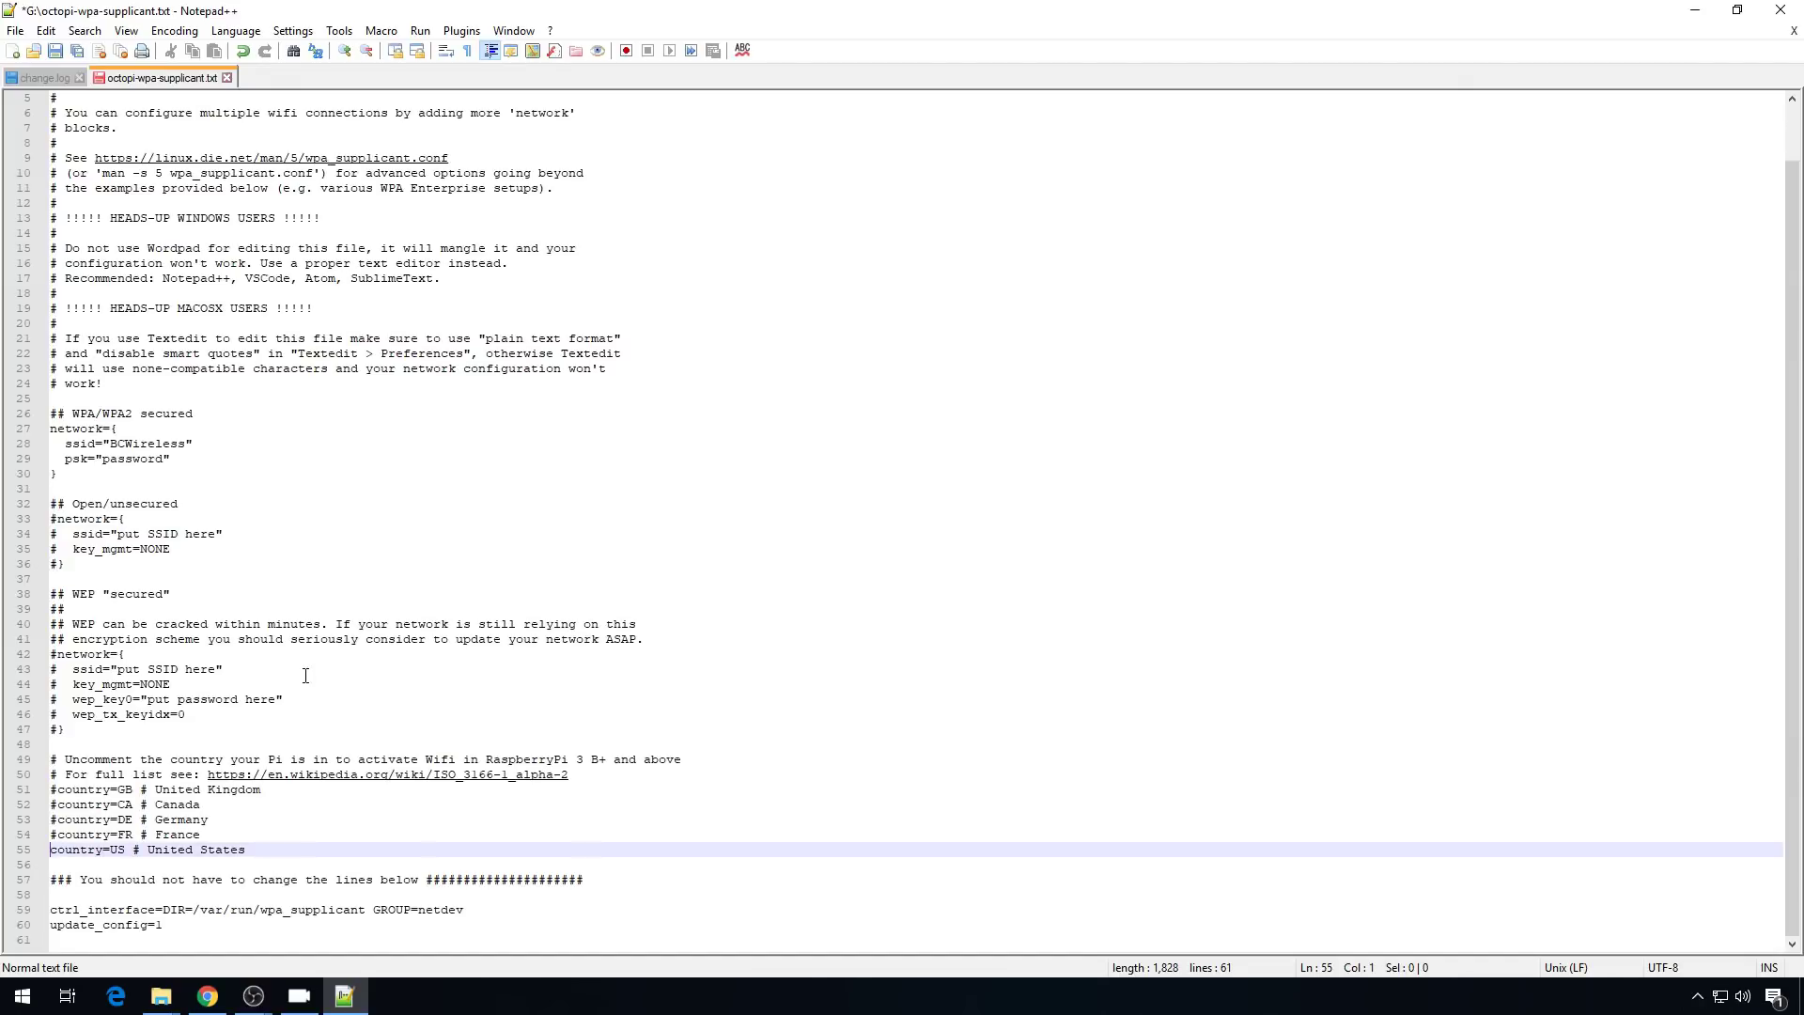
Save octopi-wpa-supplicant.txt and close it along with change.log.
{"action": "left_click", "coordinate": [59, 54]}
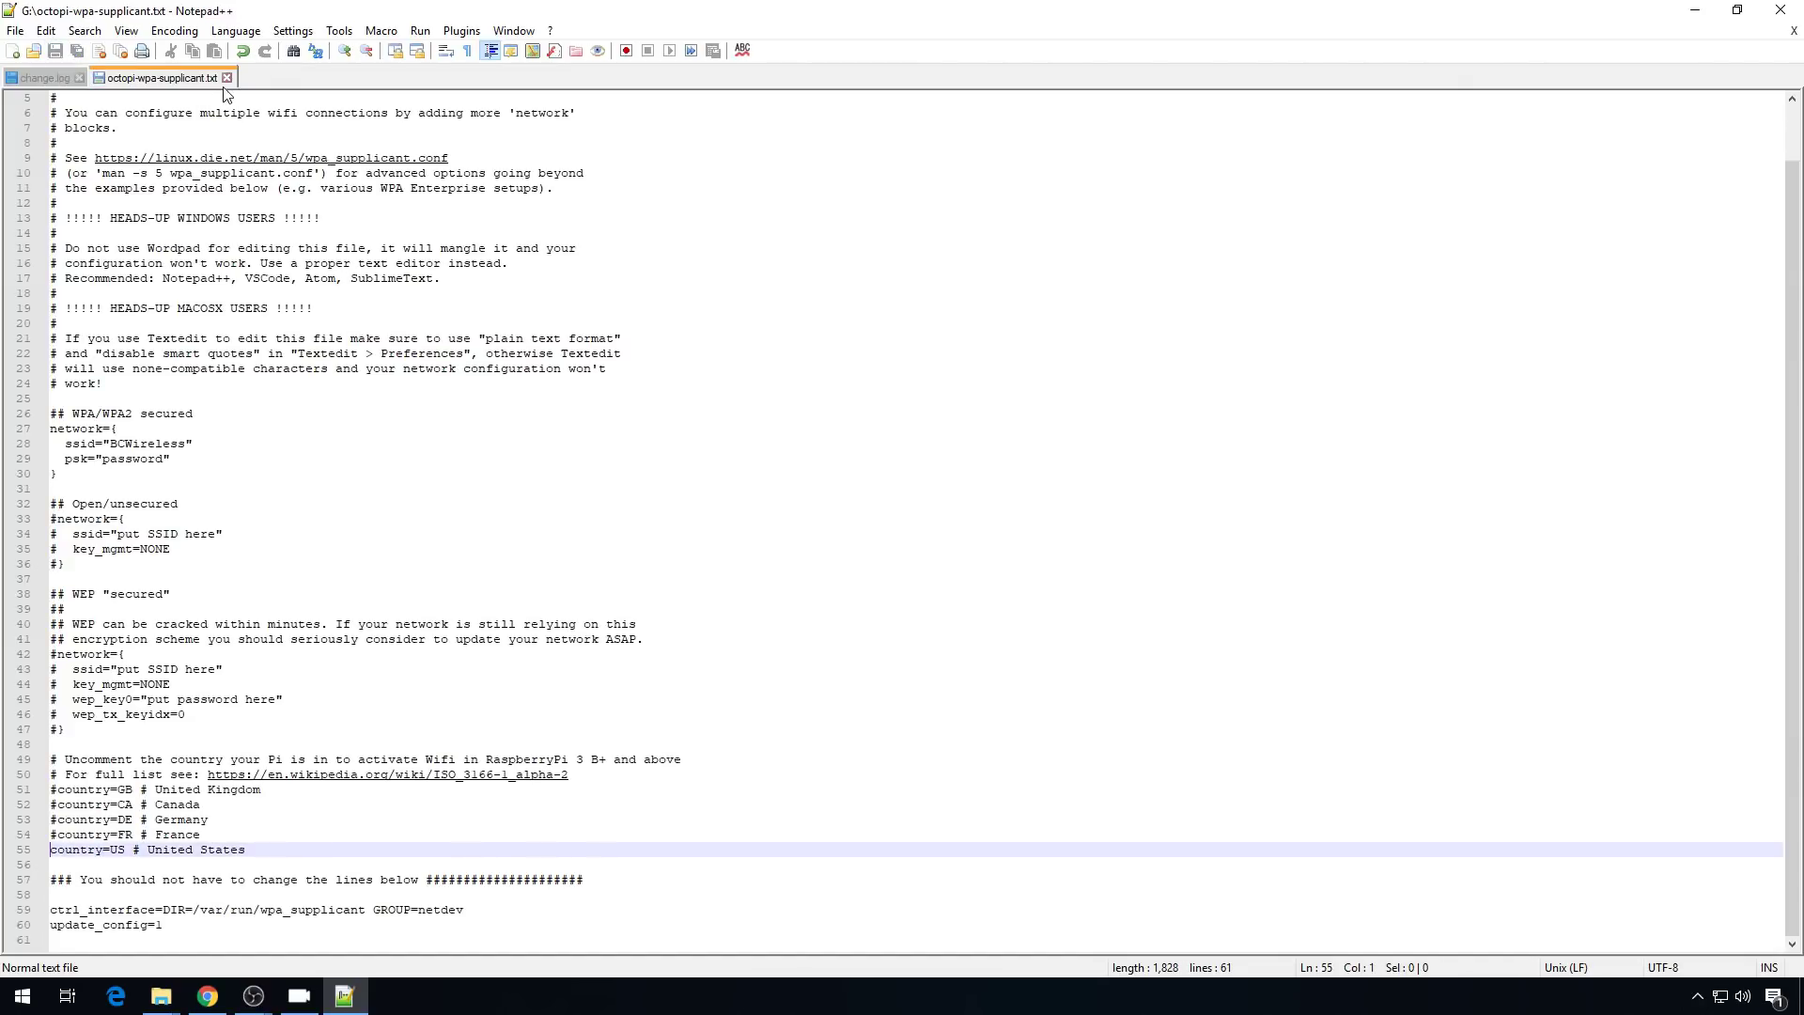
{"action": "left_click", "coordinate": [227, 78]}
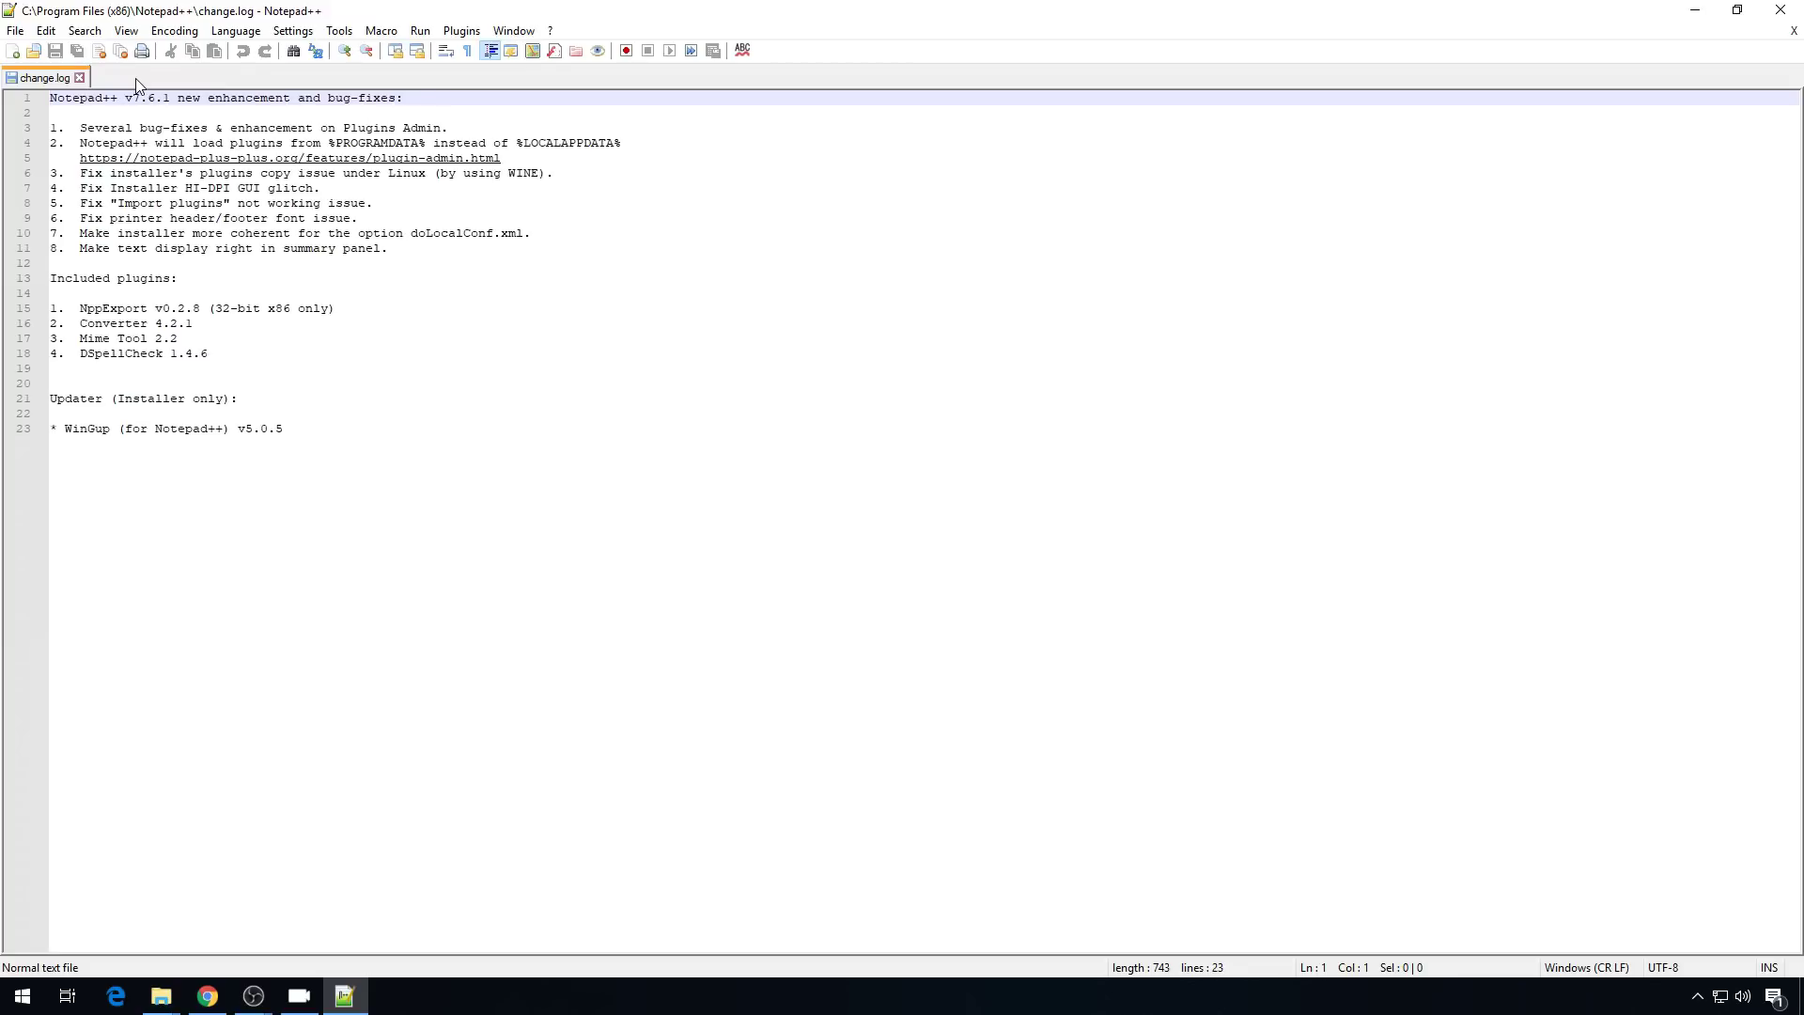
{"action": "left_click", "coordinate": [79, 78]}
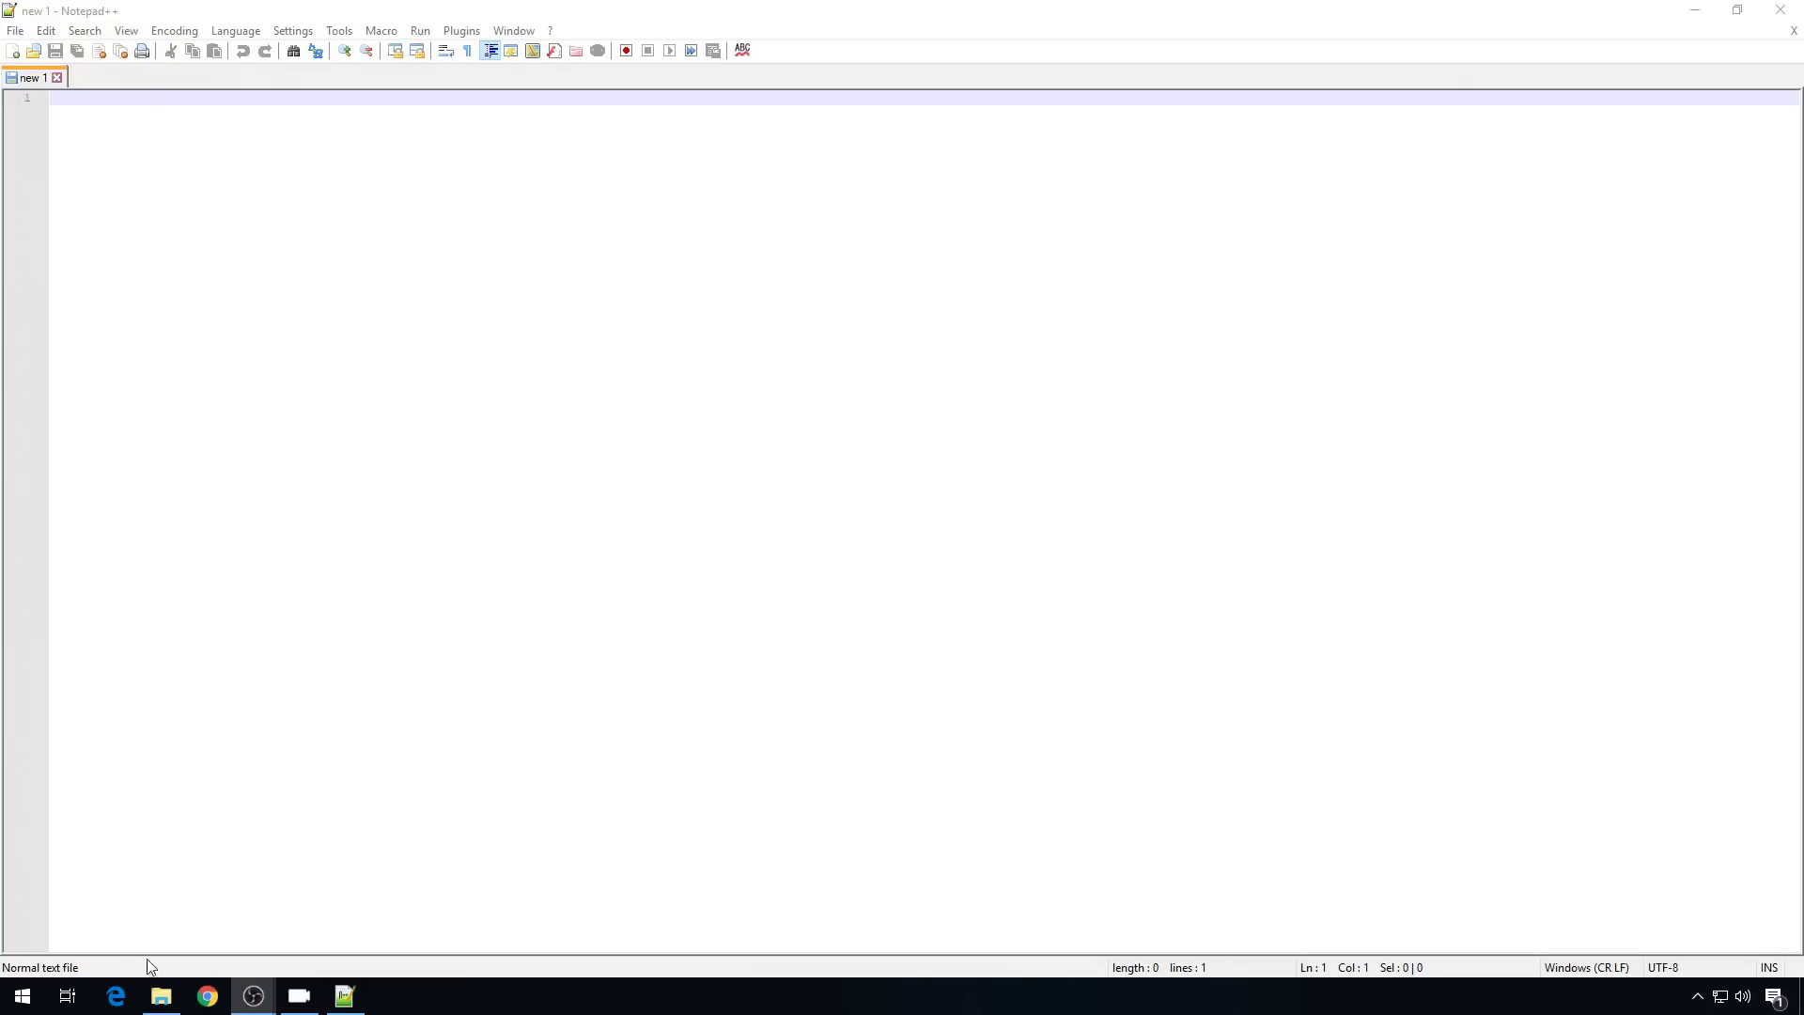
{"action": "left_click", "coordinate": [208, 996]}
{"action": "type", "text": "h"}
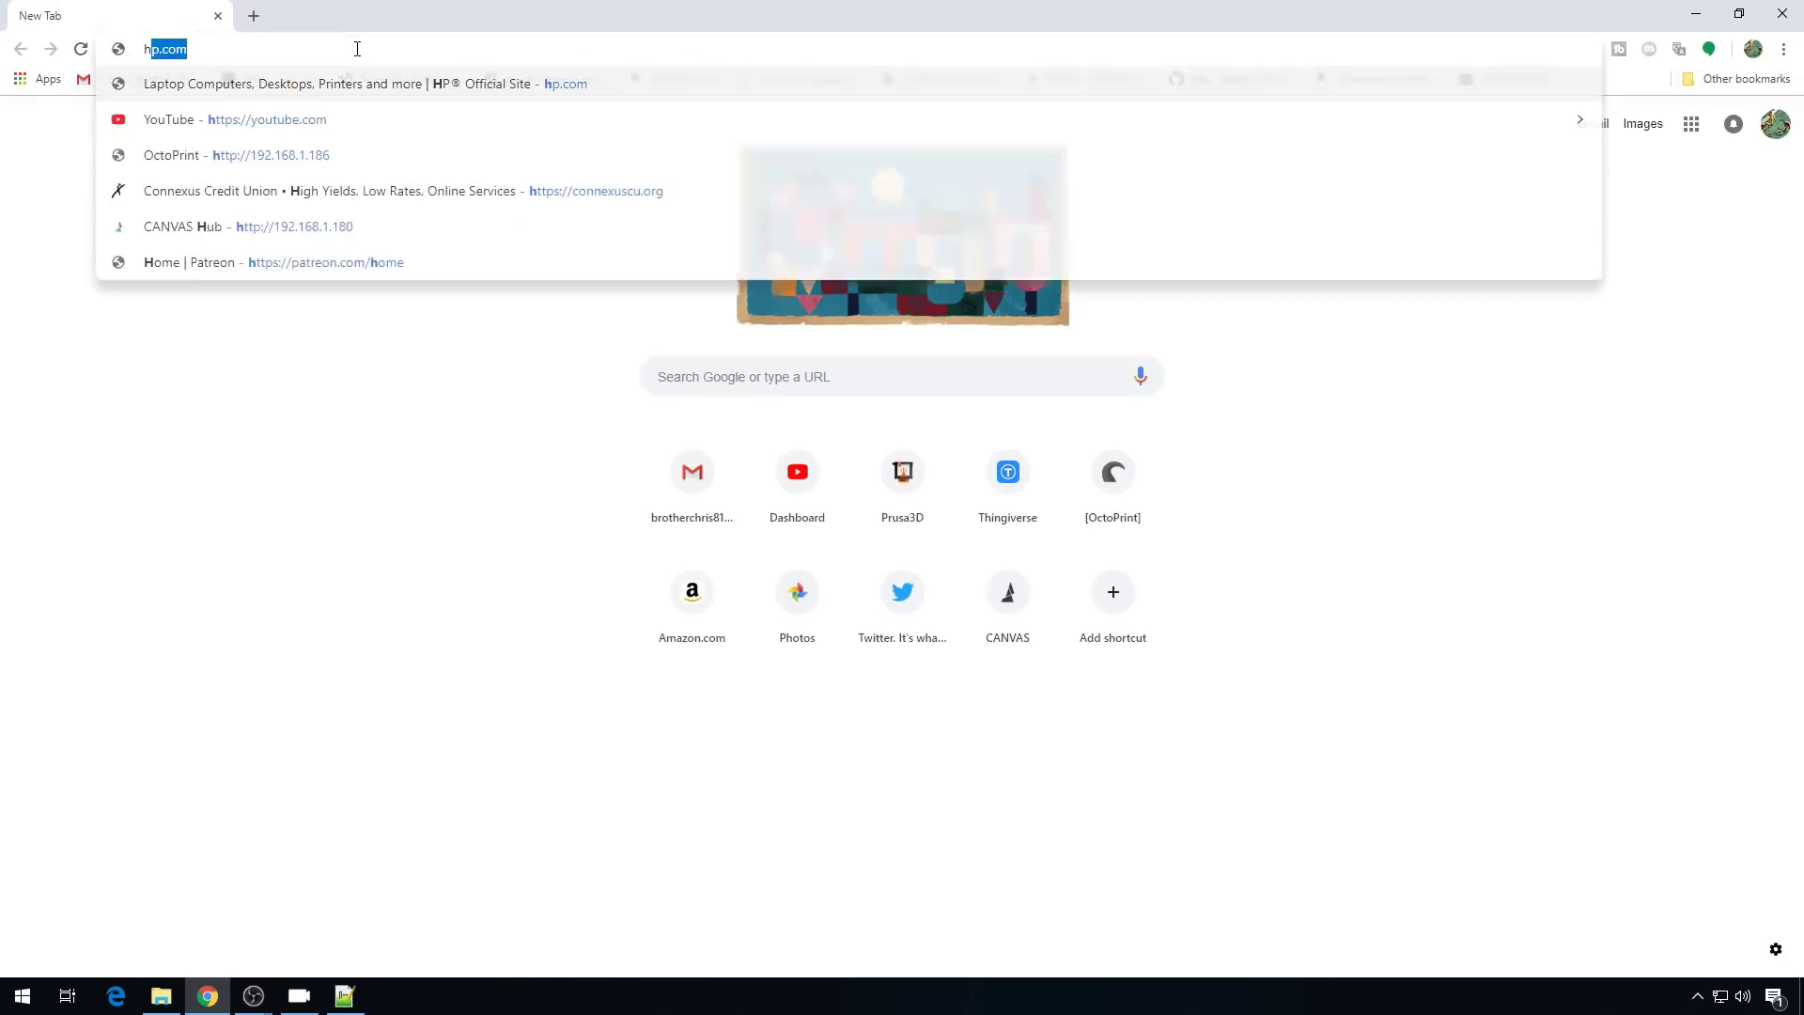
{"action": "type", "text": "ttp://"}
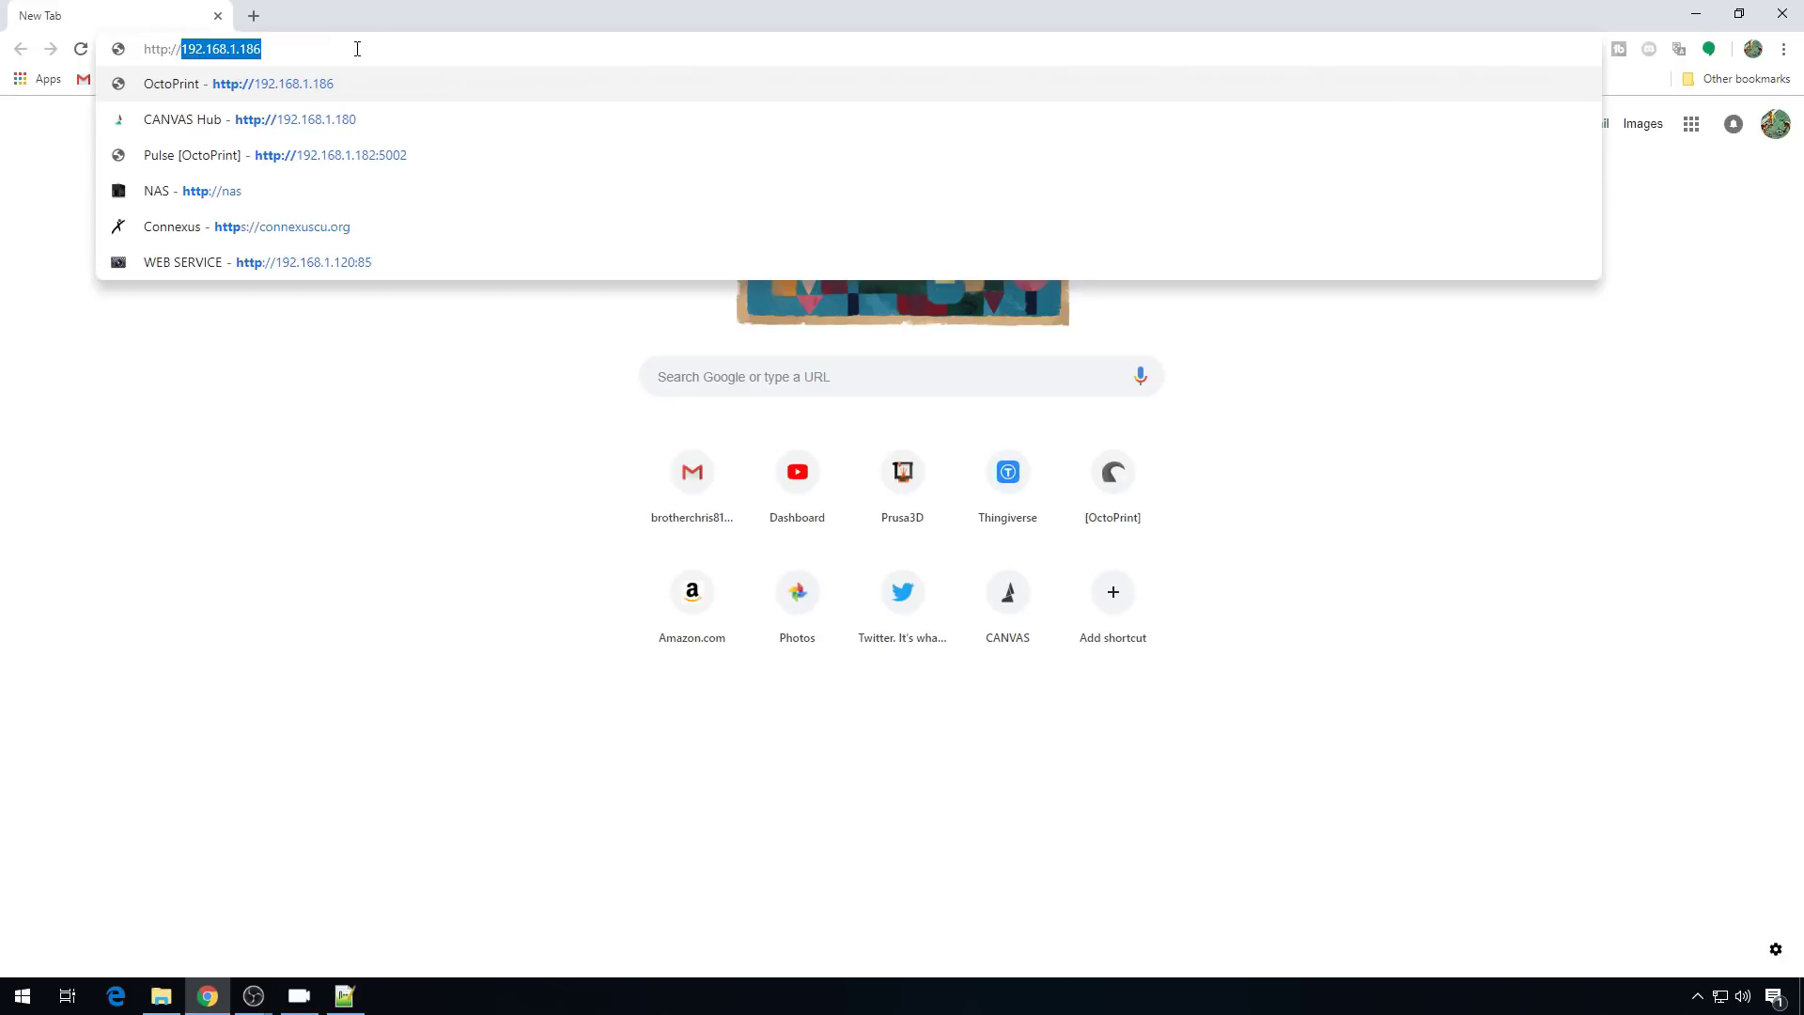
{"action": "type", "text": "octopi.local/"}
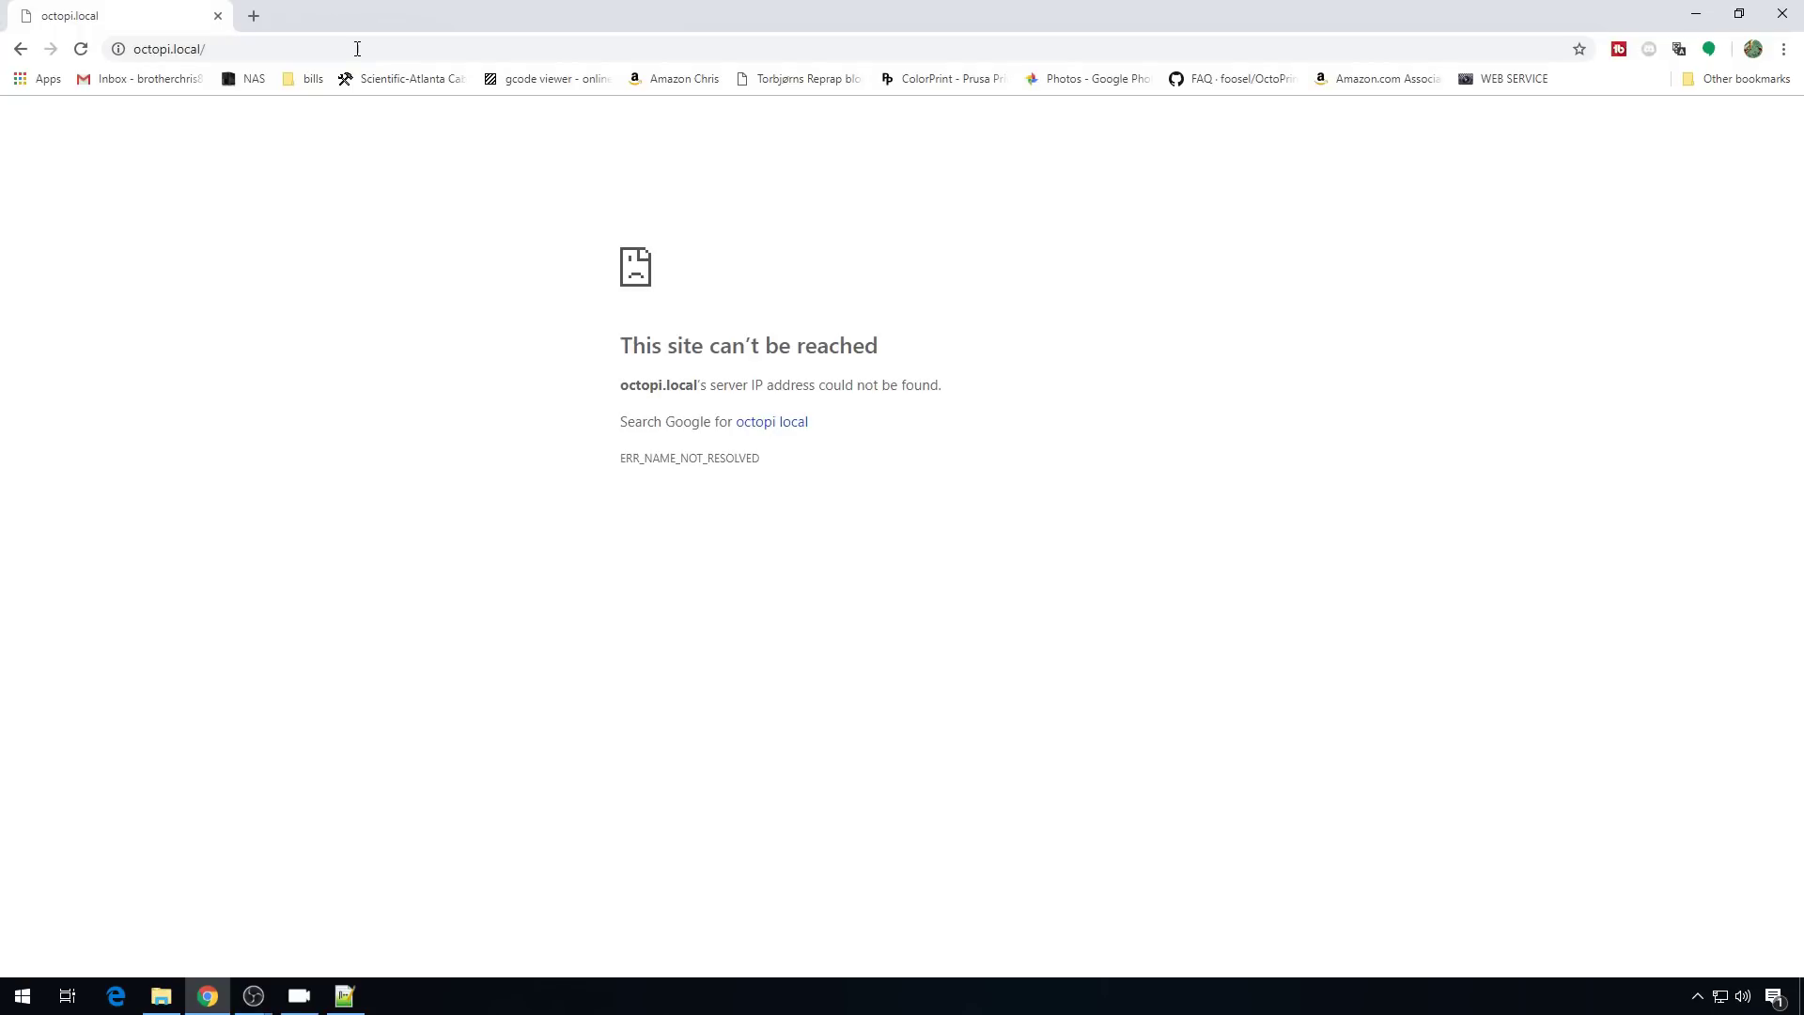
{"action": "key", "text": "F5"}
{"action": "left_click", "coordinate": [253, 16]}
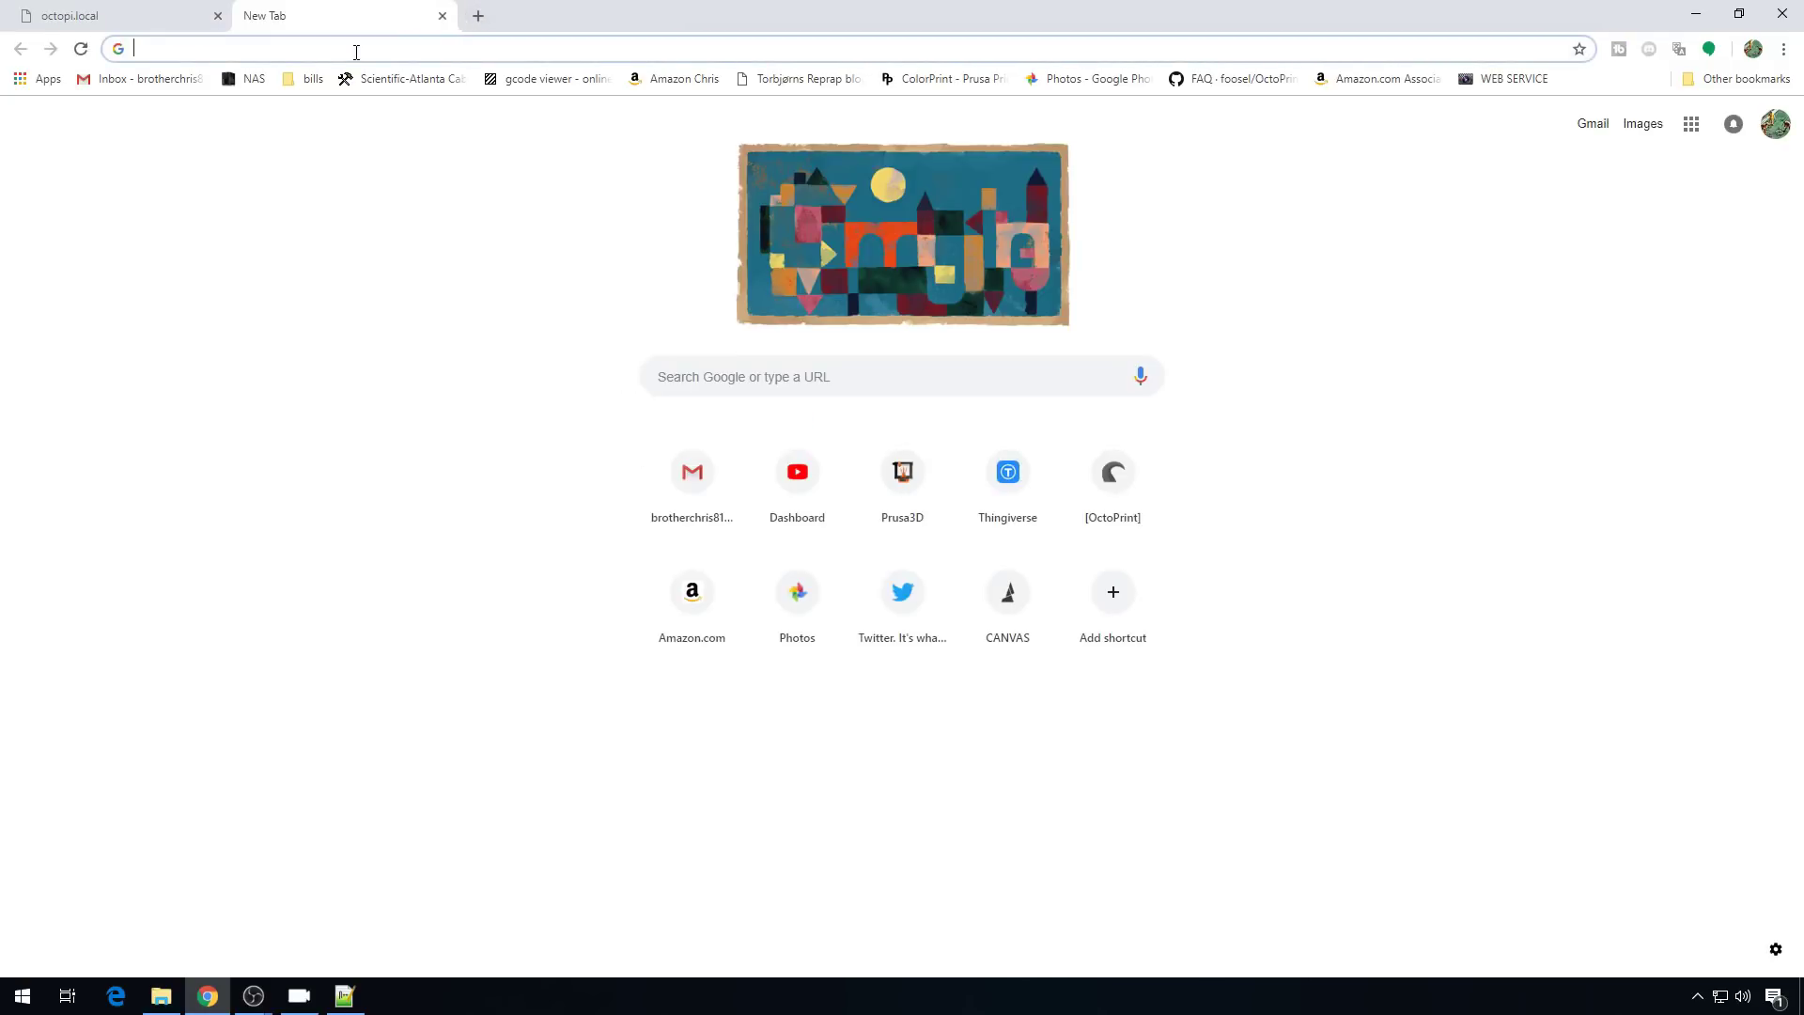
Search 'bonjour download' and download Bonjour Print Services from Apple Support.
{"action": "type", "text": "bonjour download"}
{"action": "key", "text": "Return"}
{"action": "scroll", "coordinate": [294, 526], "scroll_direction": "down", "scroll_amount": 1}
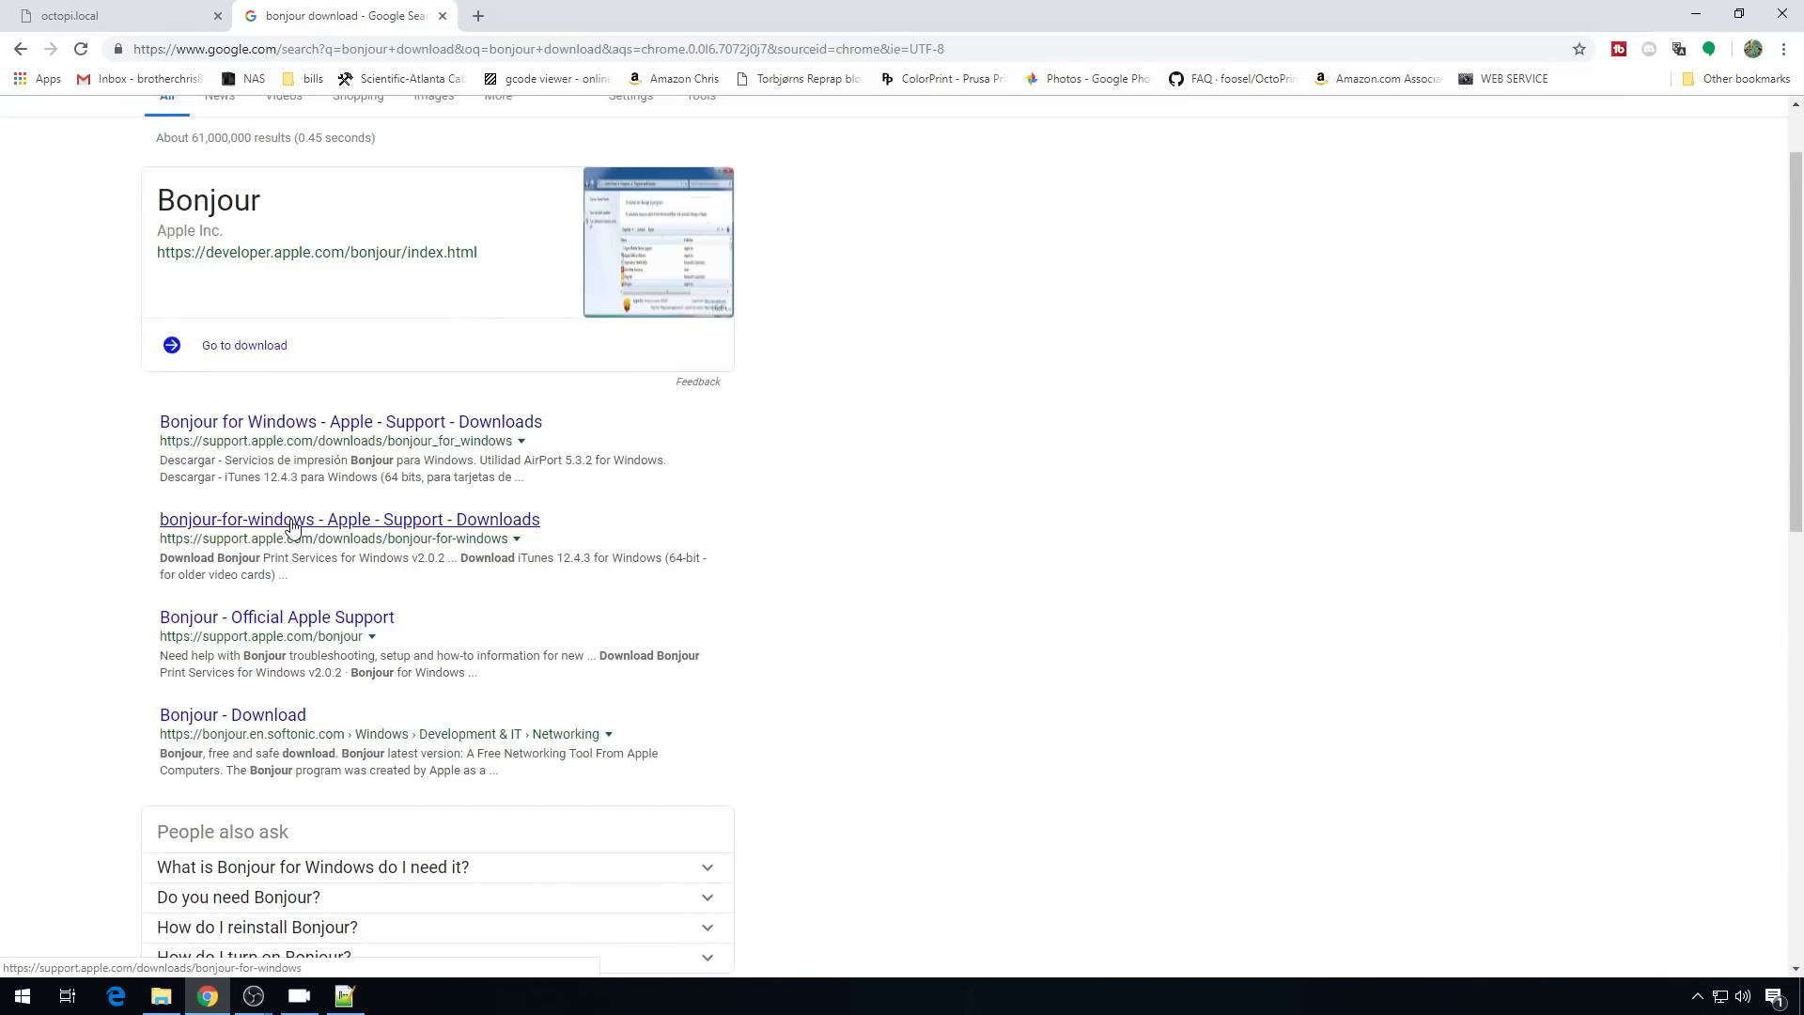
{"action": "left_click", "coordinate": [294, 527]}
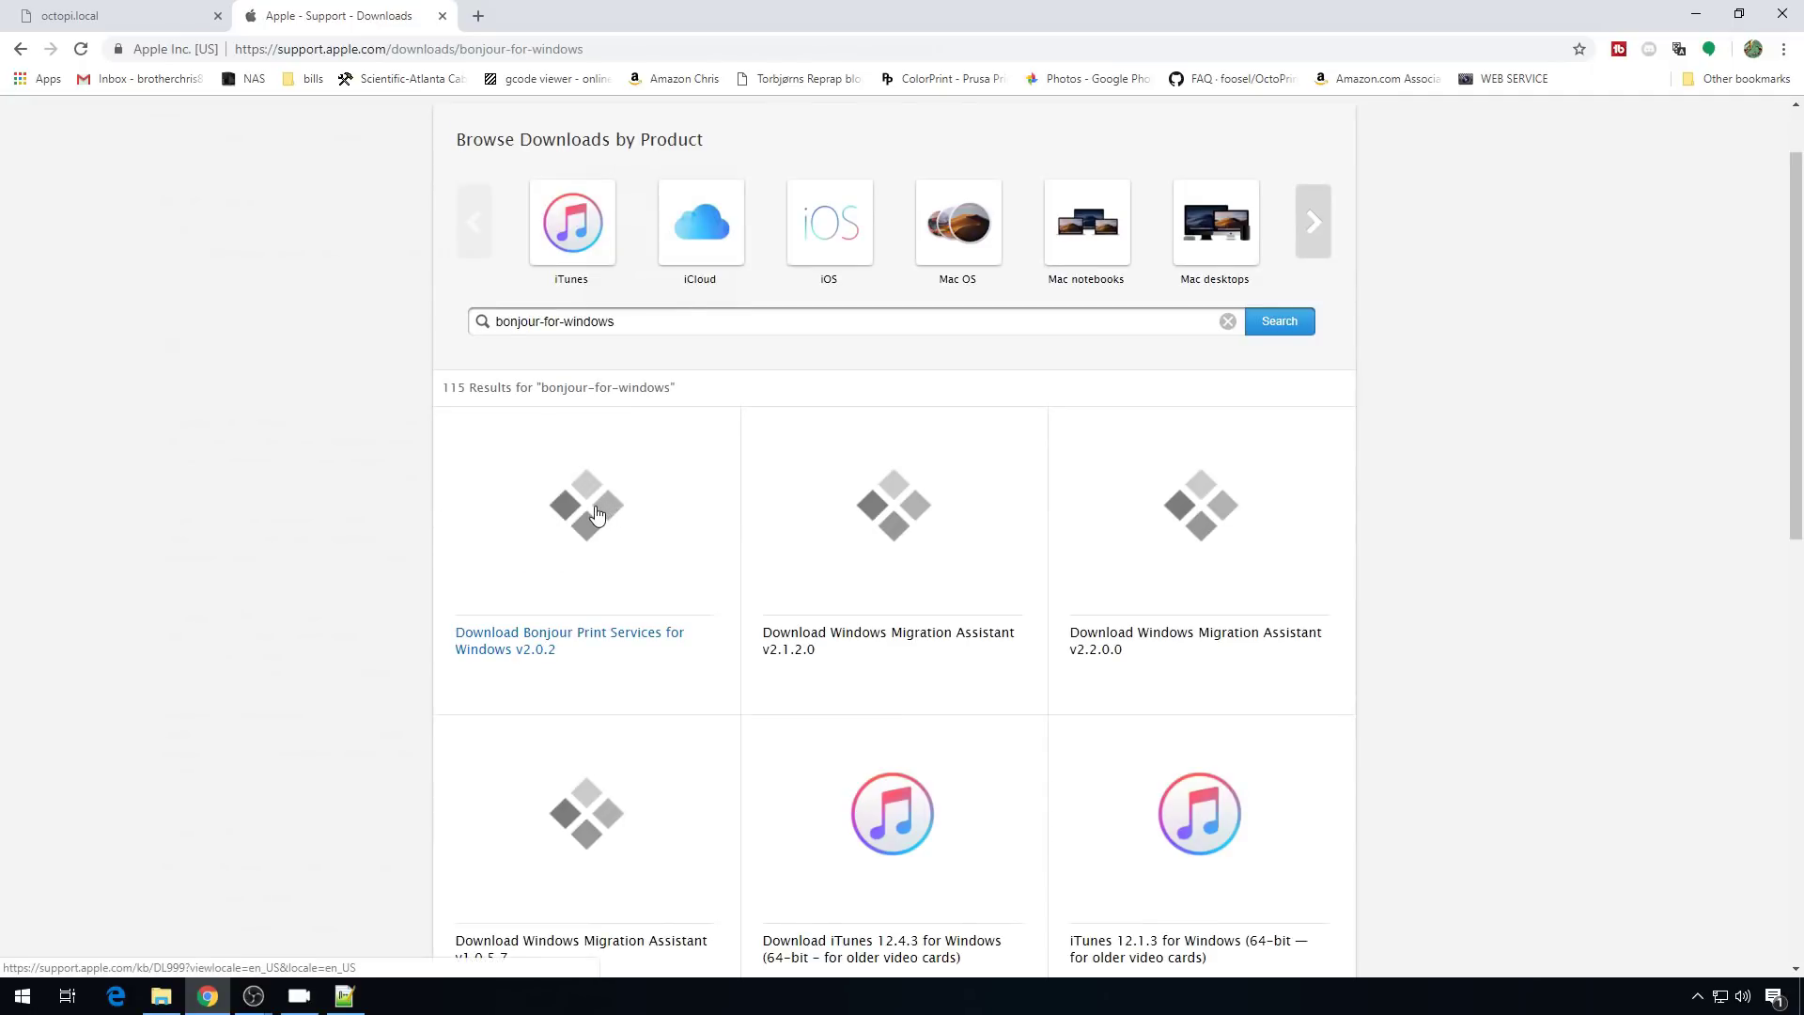
{"action": "left_click", "coordinate": [596, 516]}
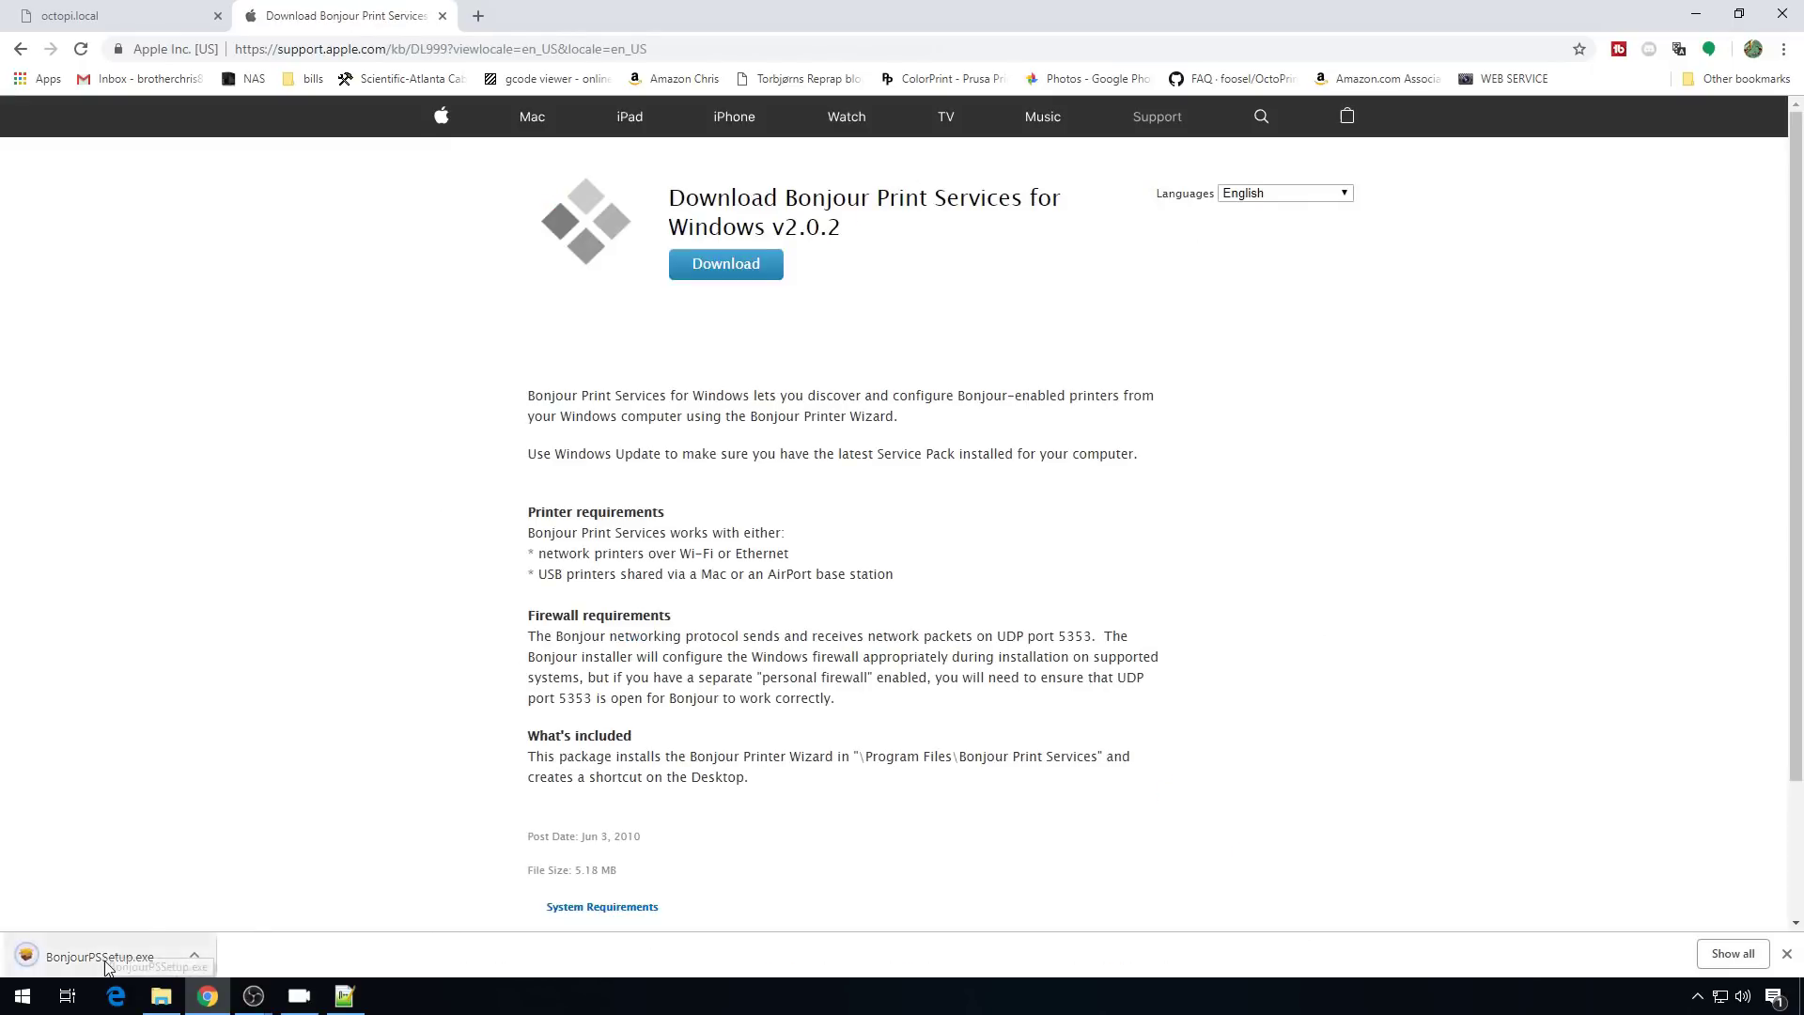
{"action": "left_click", "coordinate": [99, 956]}
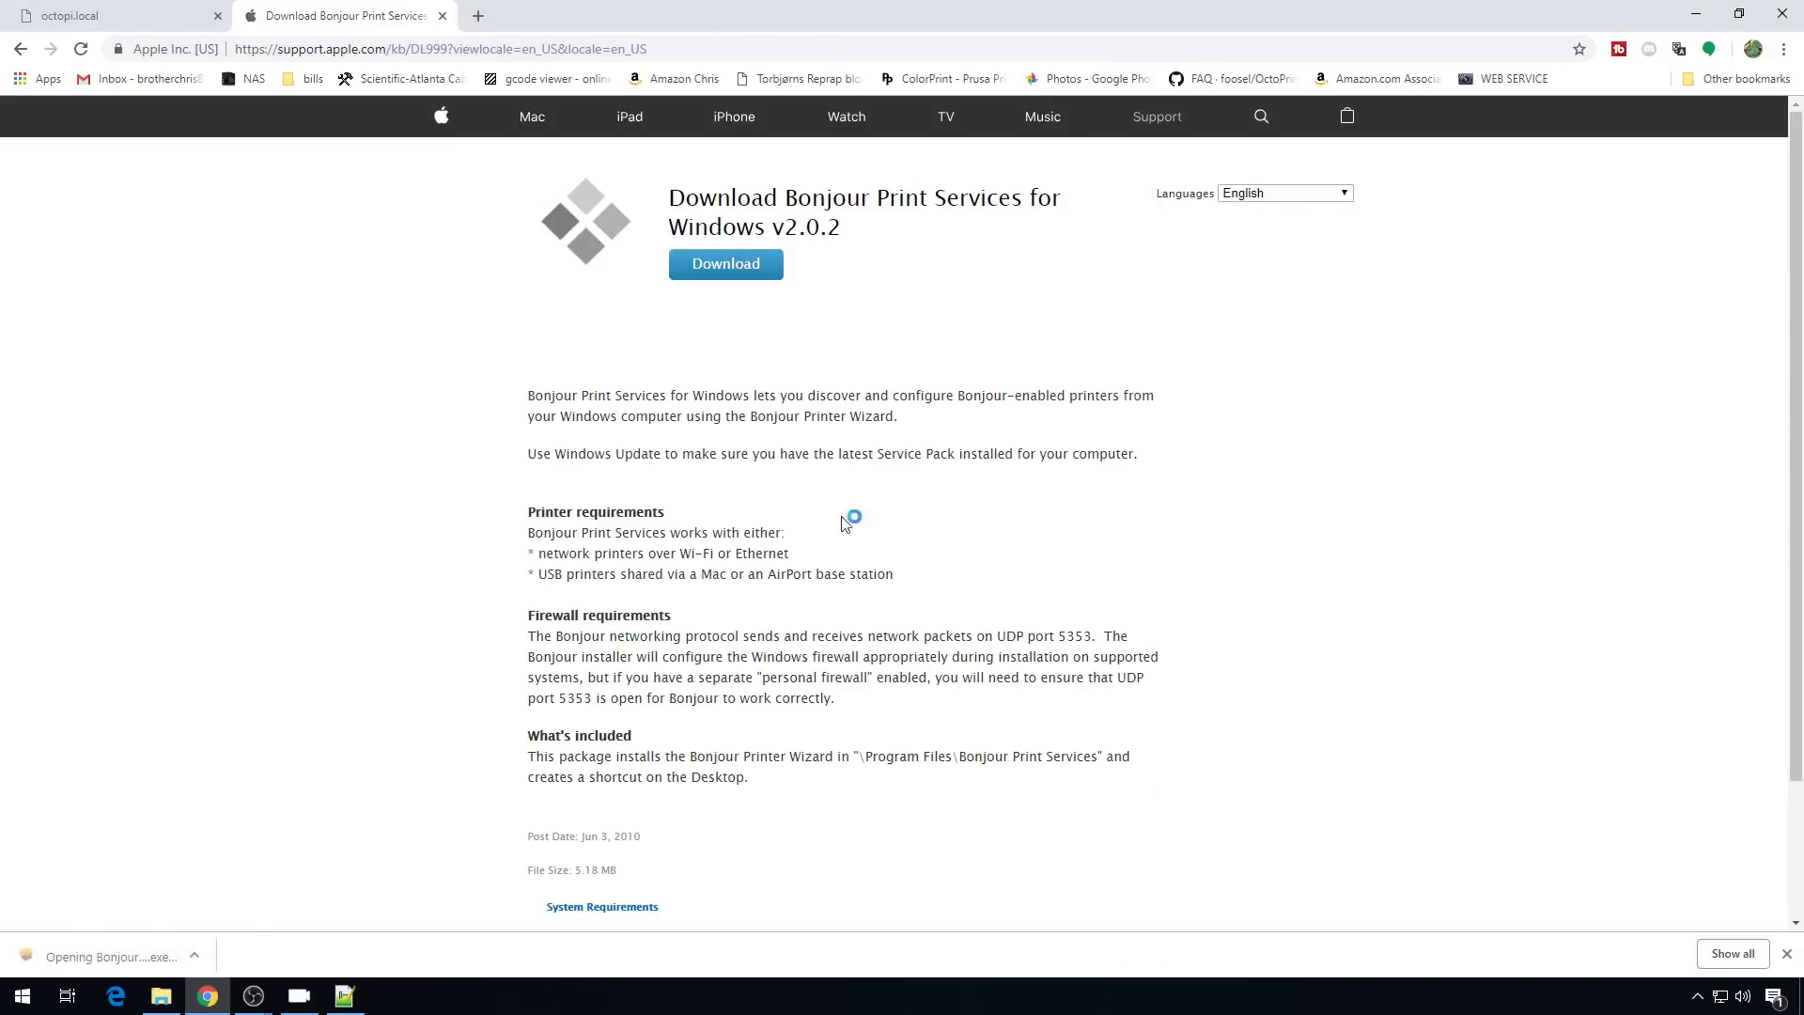
Install Bonjour Print Services without a desktop shortcut, then return to the octopi.local tab.
{"action": "left_click", "coordinate": [998, 641]}
{"action": "left_click", "coordinate": [884, 593]}
{"action": "left_click", "coordinate": [996, 642]}
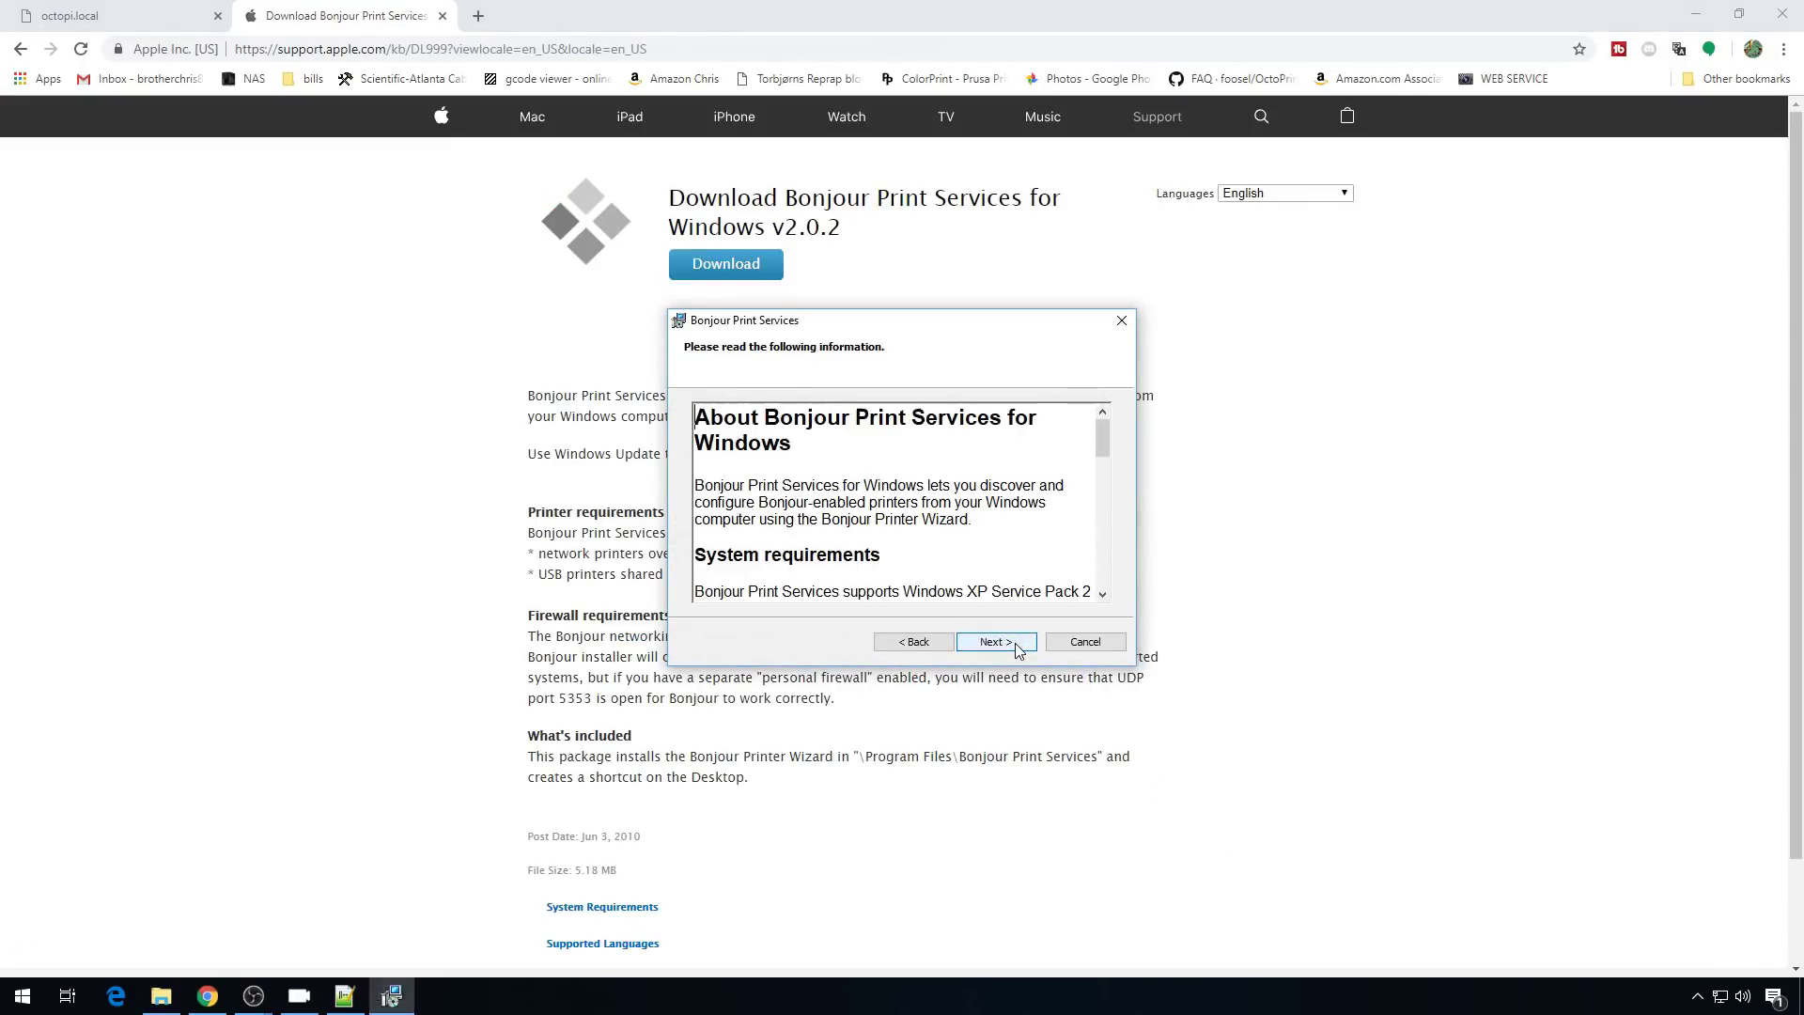
{"action": "left_click", "coordinate": [997, 642]}
{"action": "left_click", "coordinate": [846, 435]}
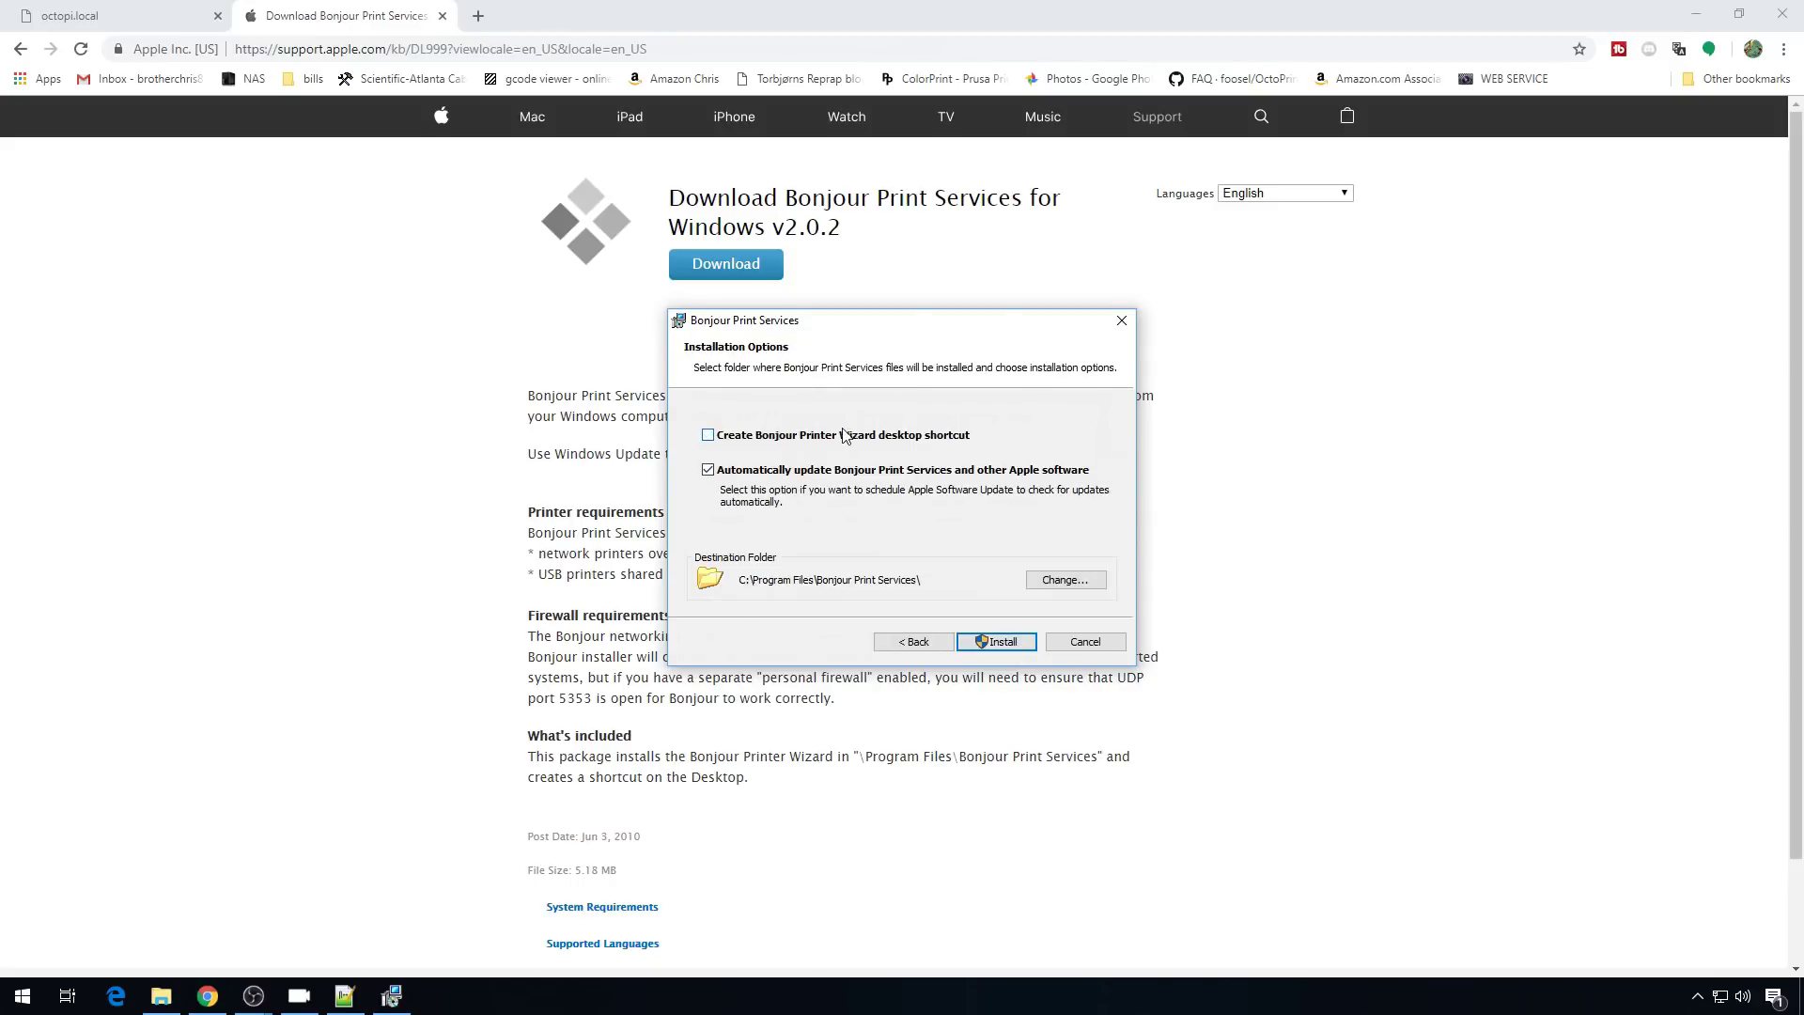
{"action": "left_click", "coordinate": [987, 646]}
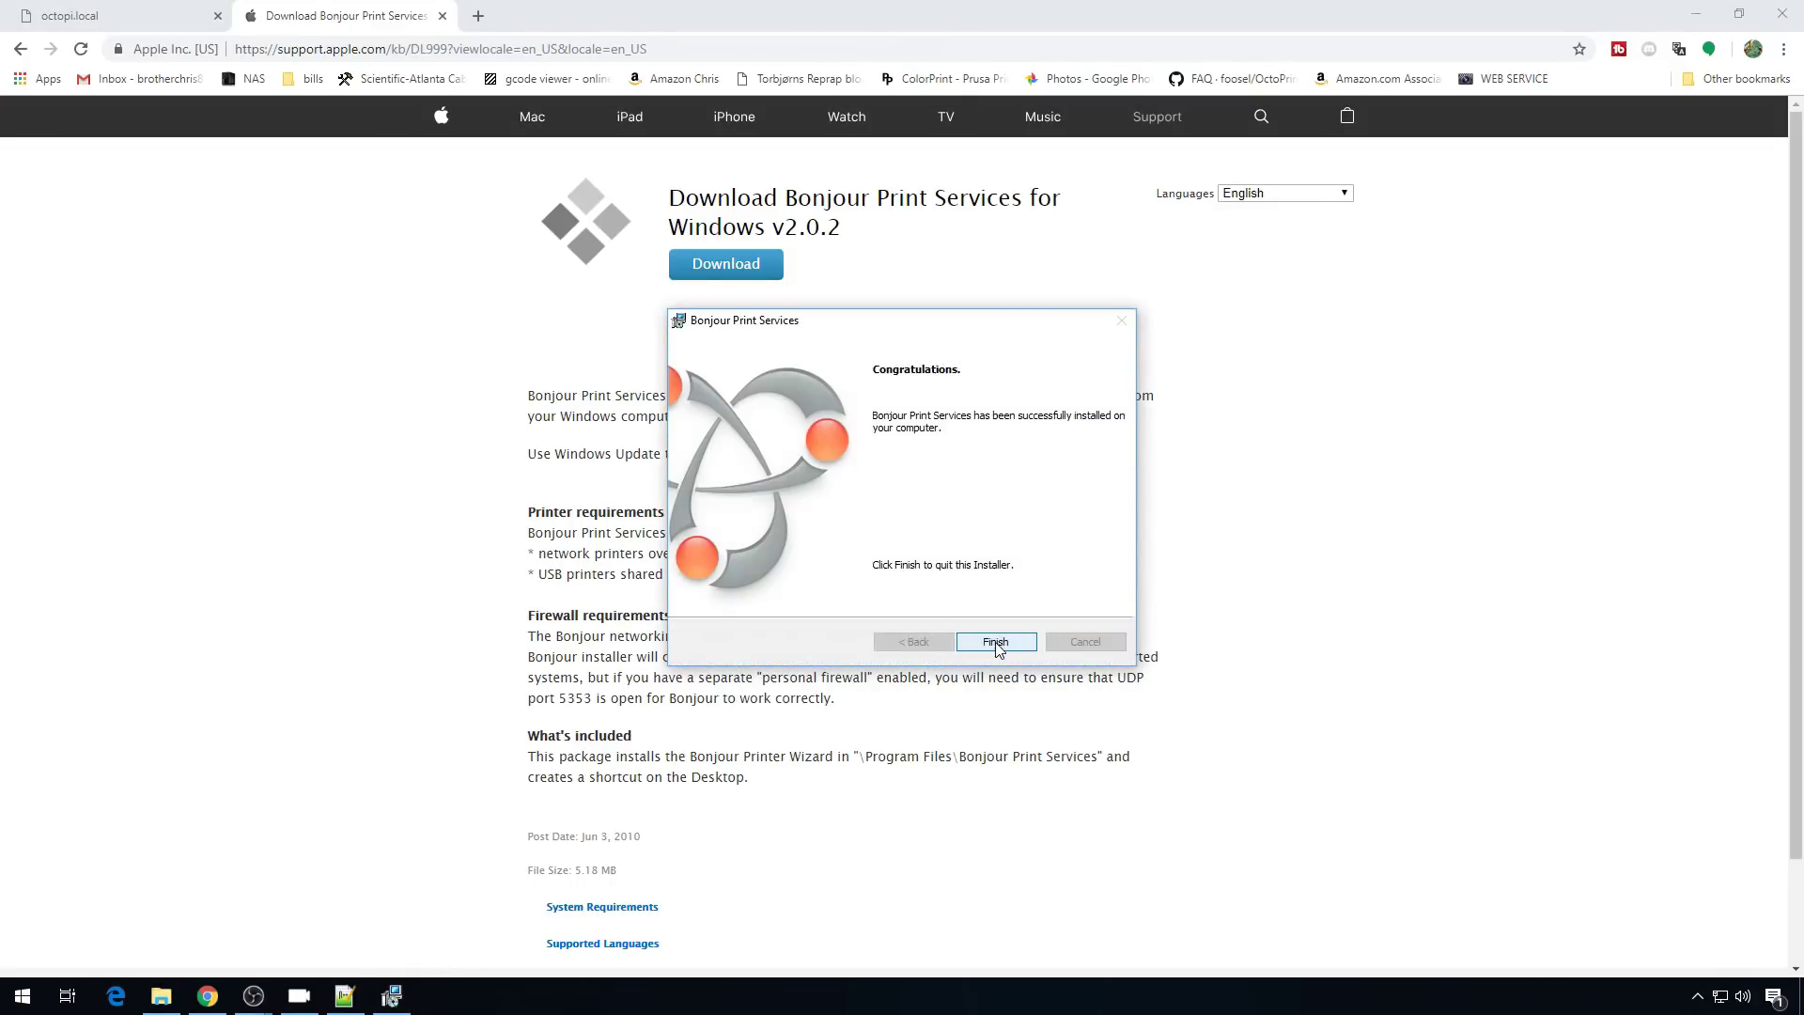
{"action": "left_click", "coordinate": [996, 642]}
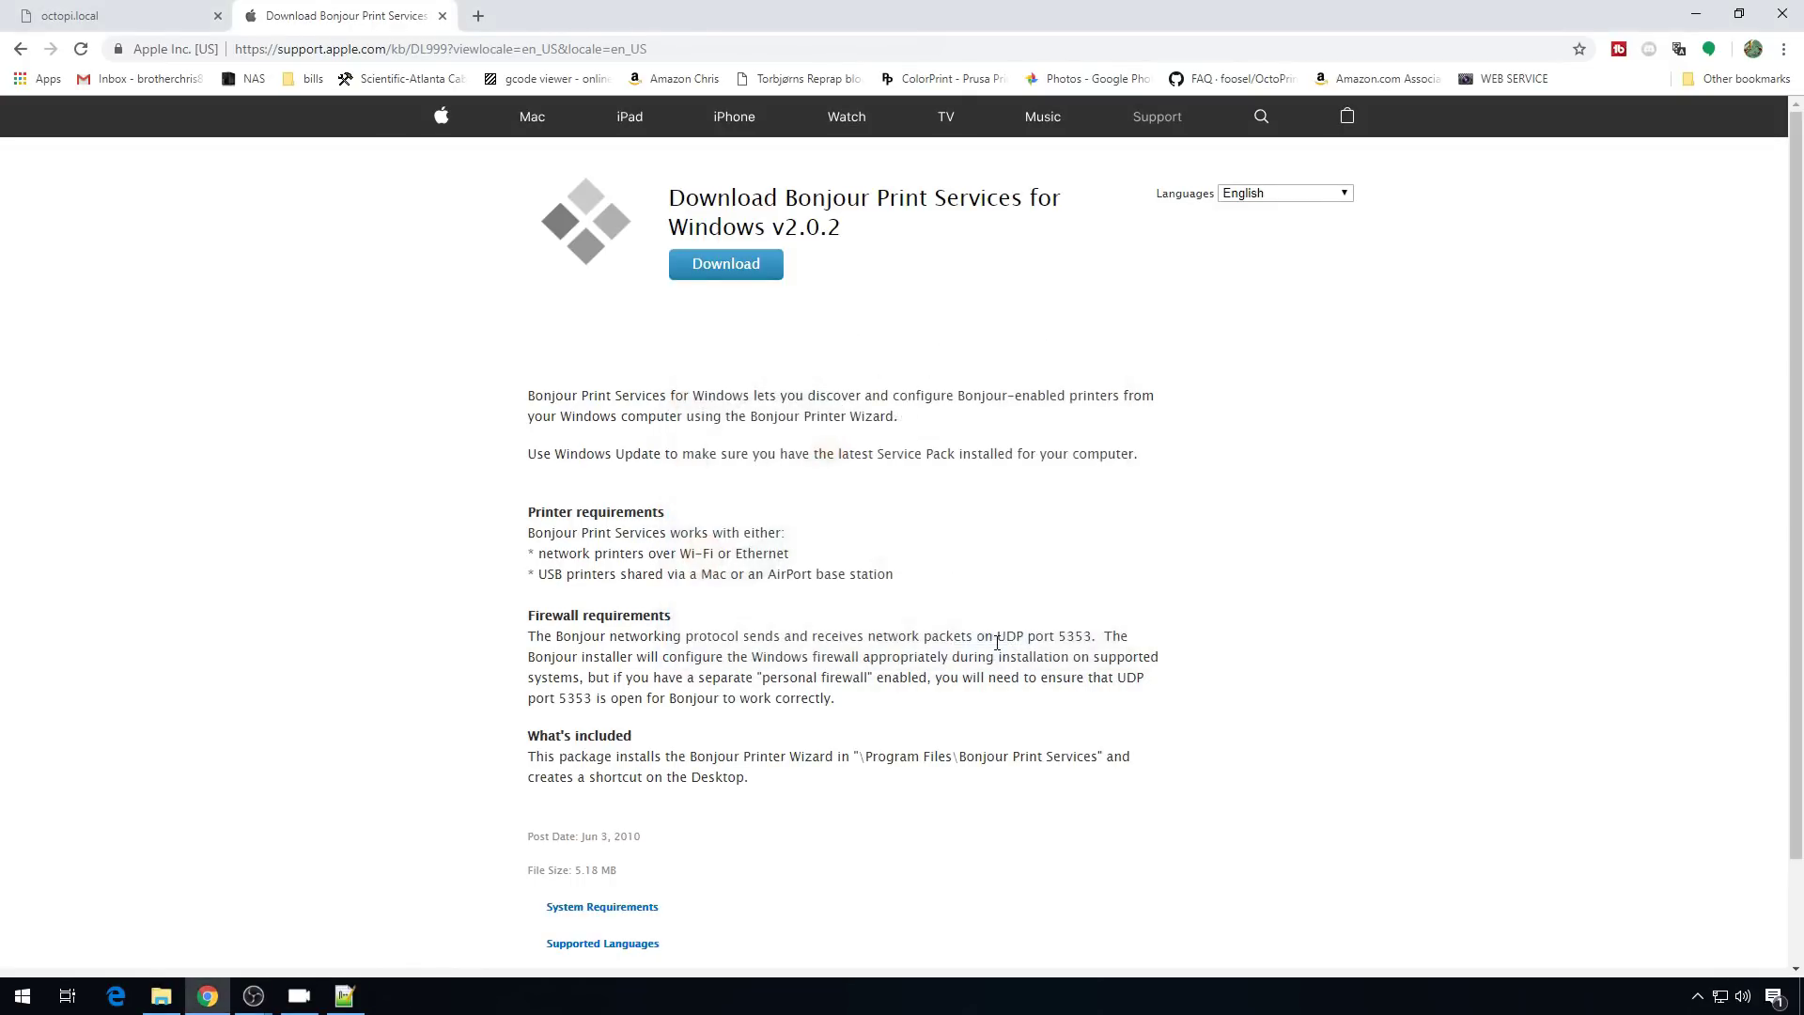
{"action": "left_click", "coordinate": [135, 26]}
Reload octopi.local and create the OctoPrint admin account with access control enabled.
{"action": "key", "text": "F5"}
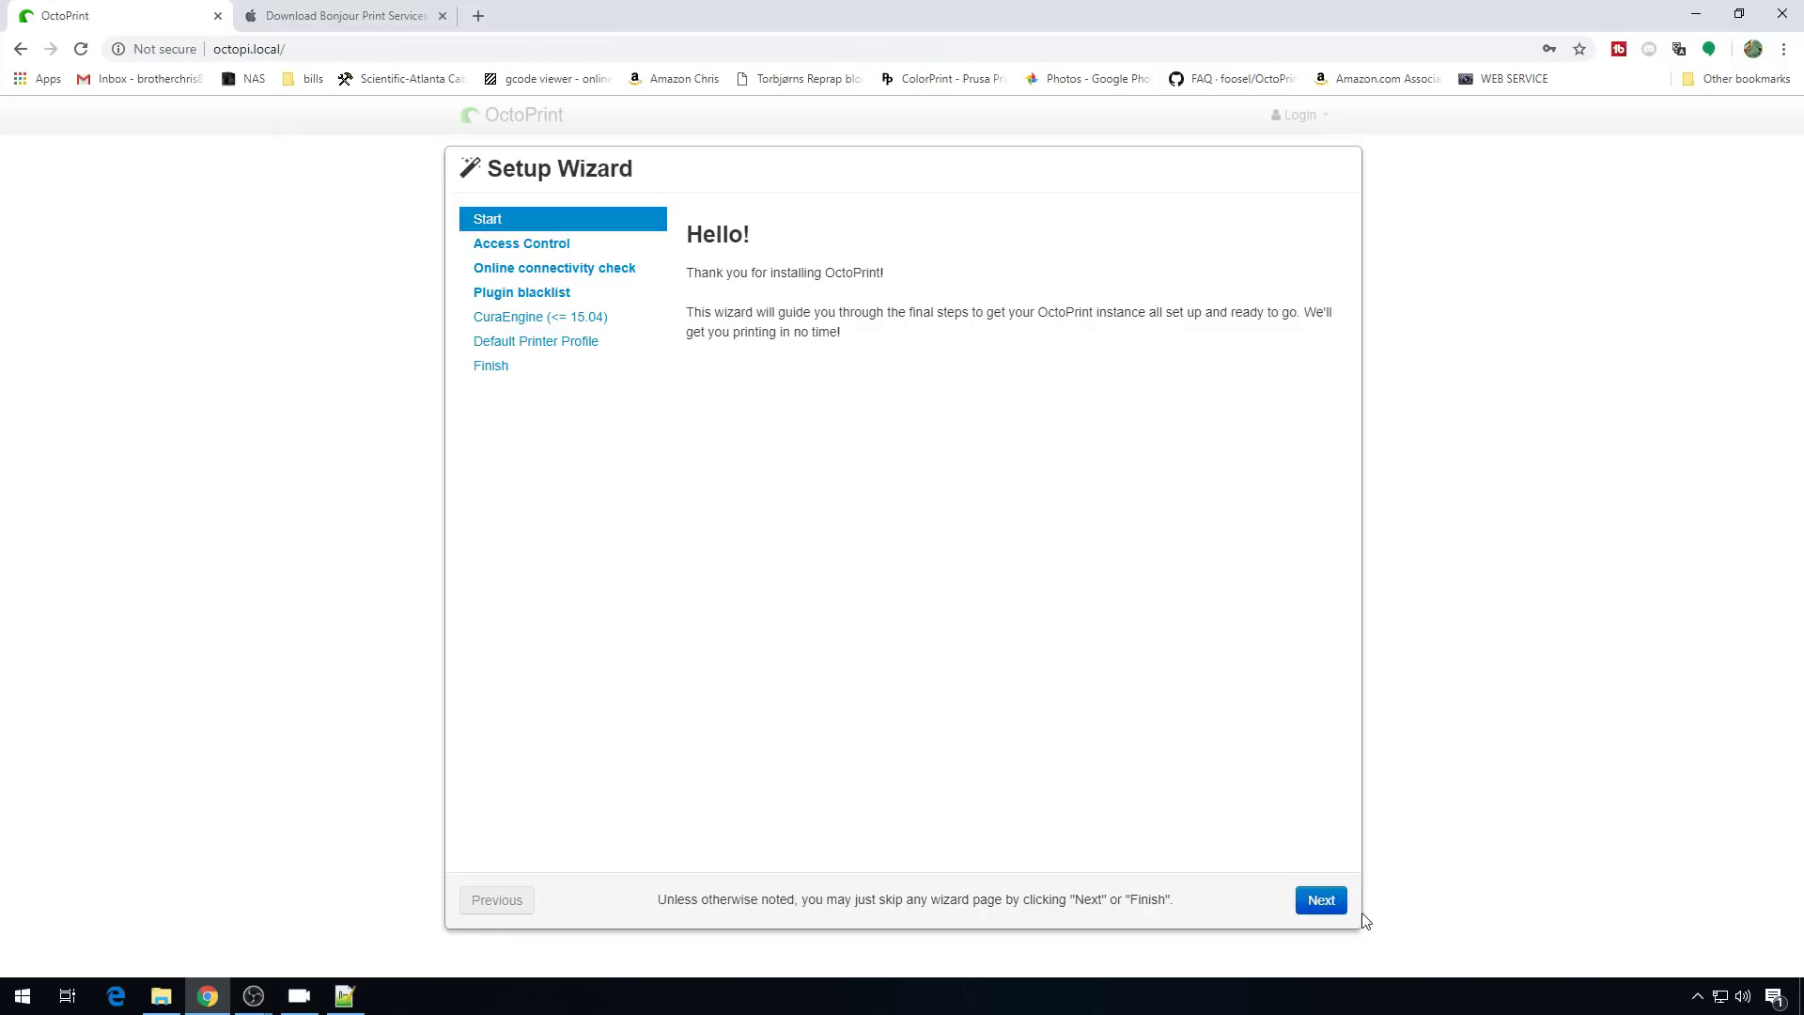
{"action": "left_click", "coordinate": [1321, 902]}
{"action": "left_click", "coordinate": [922, 498]}
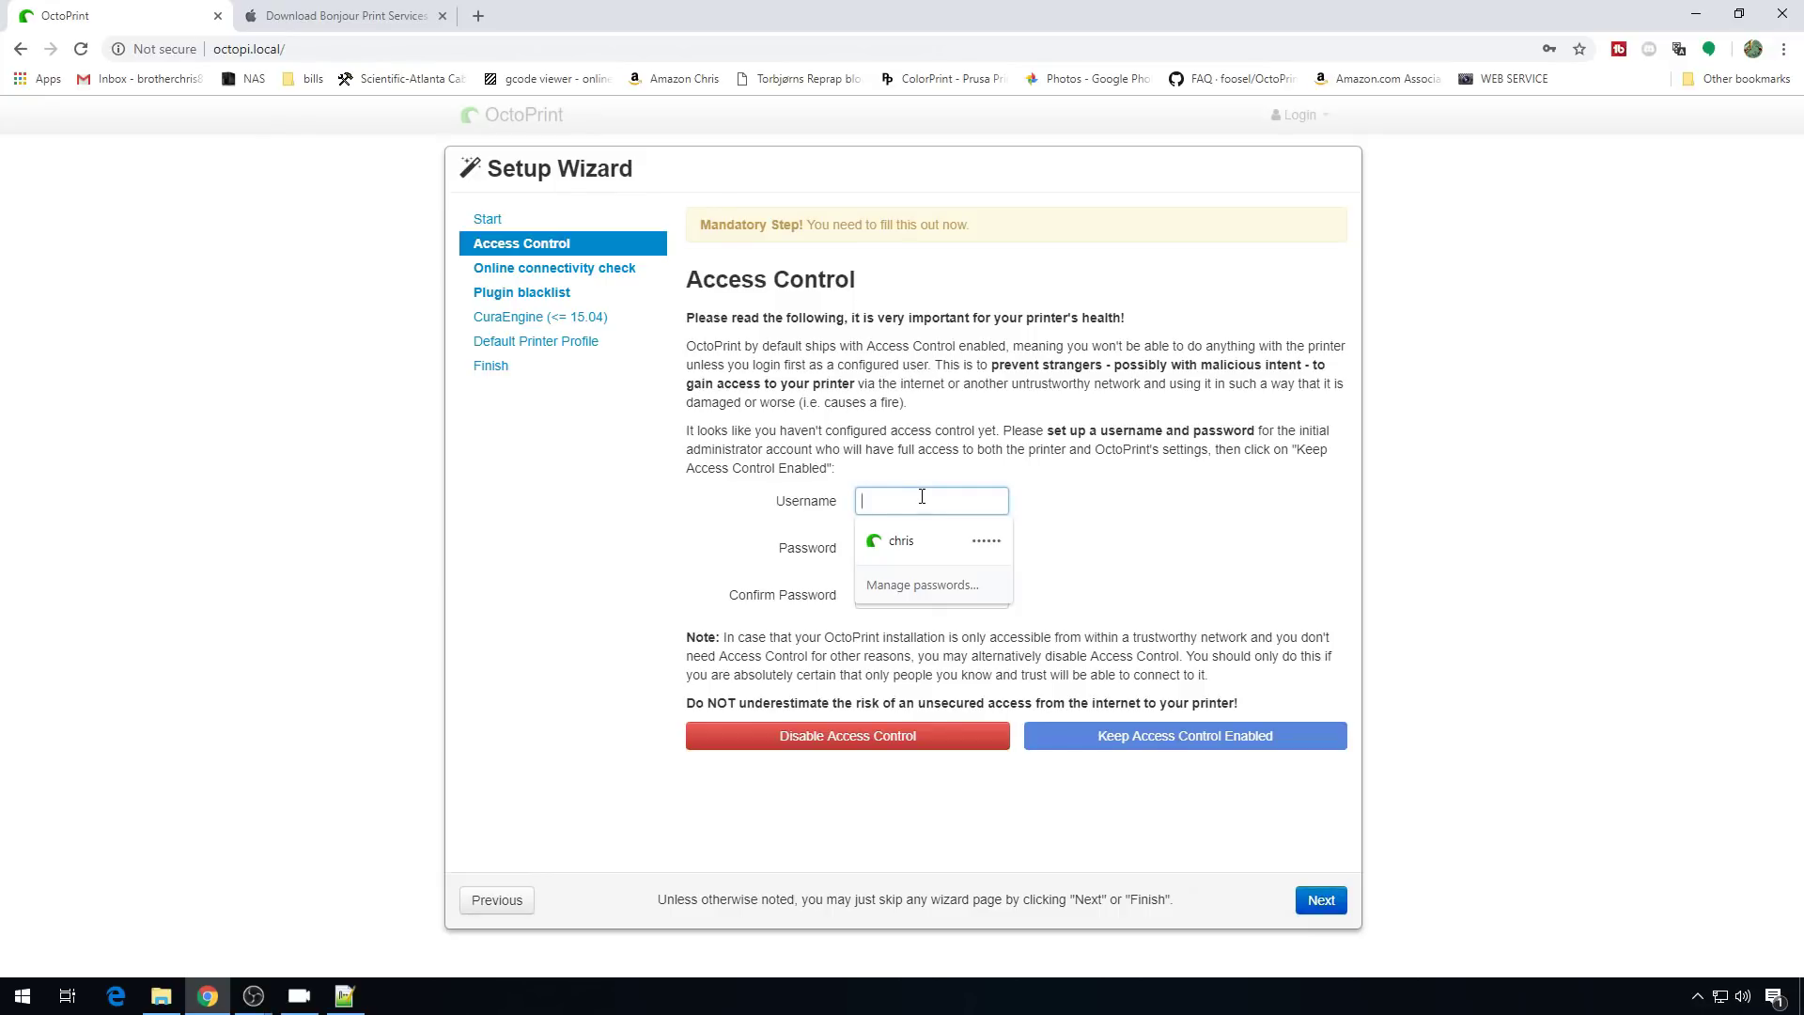
{"action": "type", "text": "chris"}
{"action": "key", "text": "Tab"}
{"action": "key", "text": "ctrl+v"}
{"action": "key", "text": "Tab"}
{"action": "key", "text": "ctrl+v"}
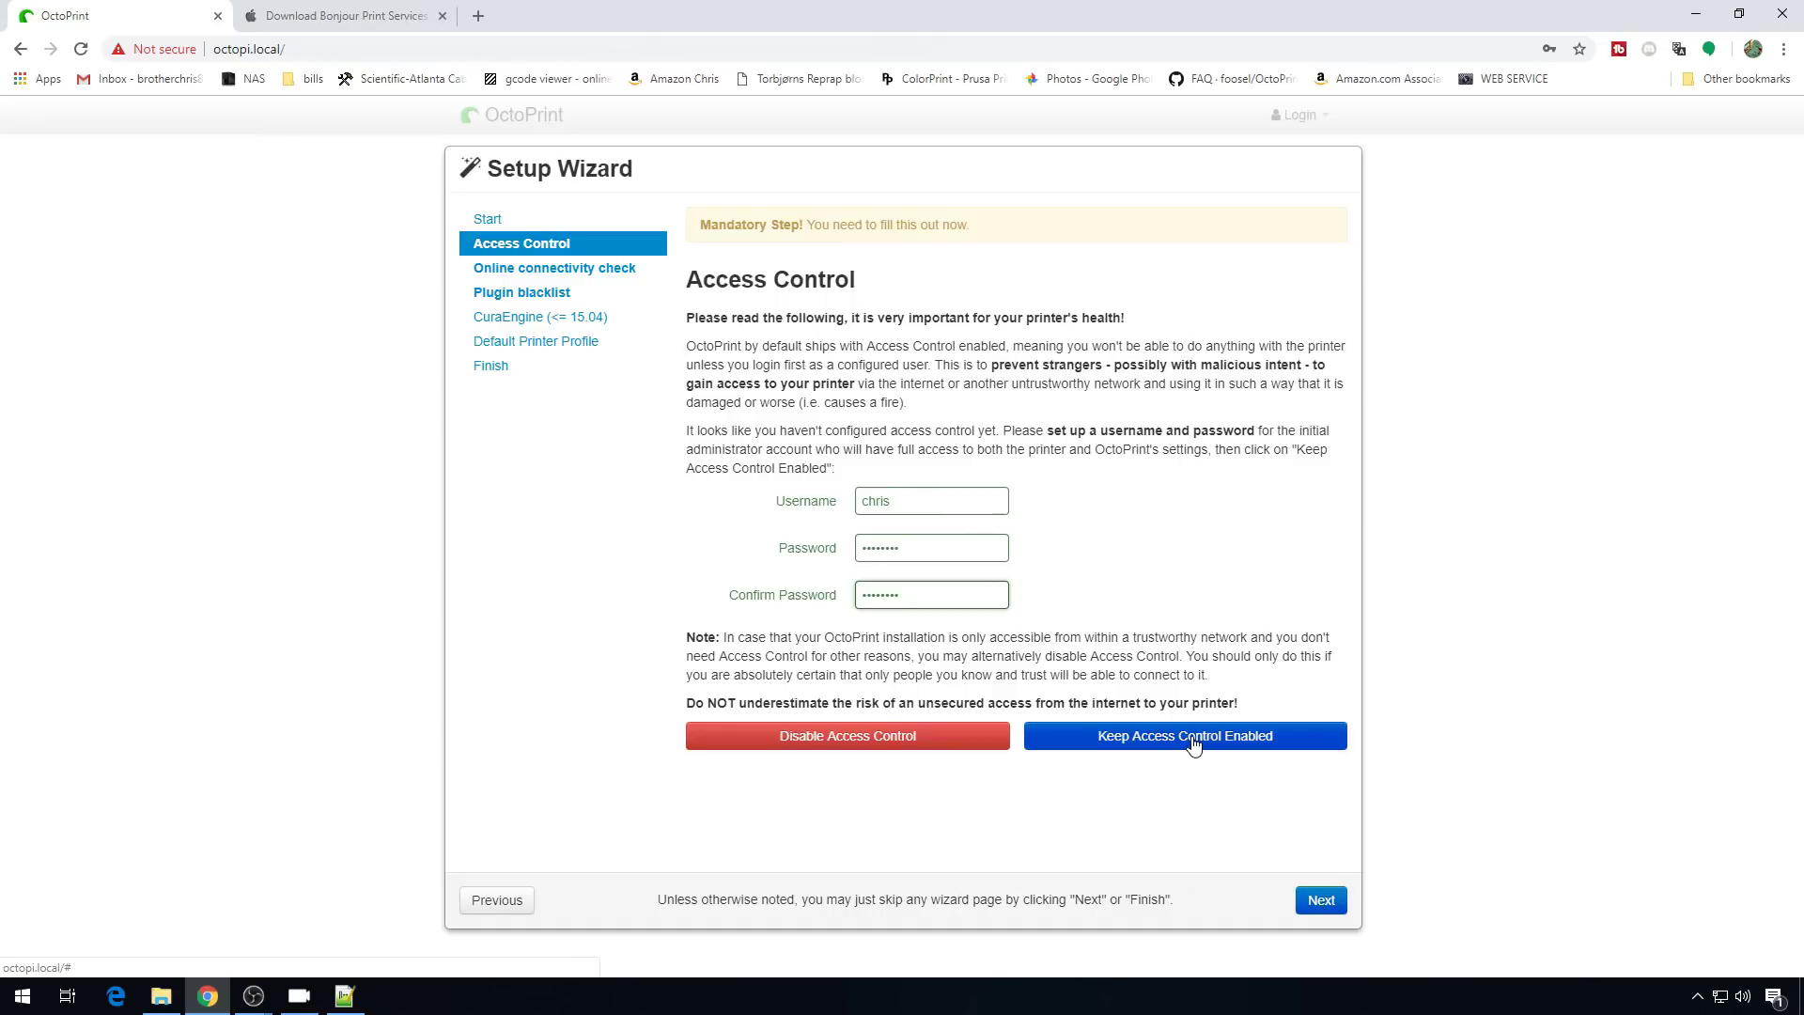
{"action": "left_click", "coordinate": [1193, 742]}
Enable the online connectivity check and plugin blacklist processing, advancing to the printer profile step.
{"action": "left_click", "coordinate": [1322, 902]}
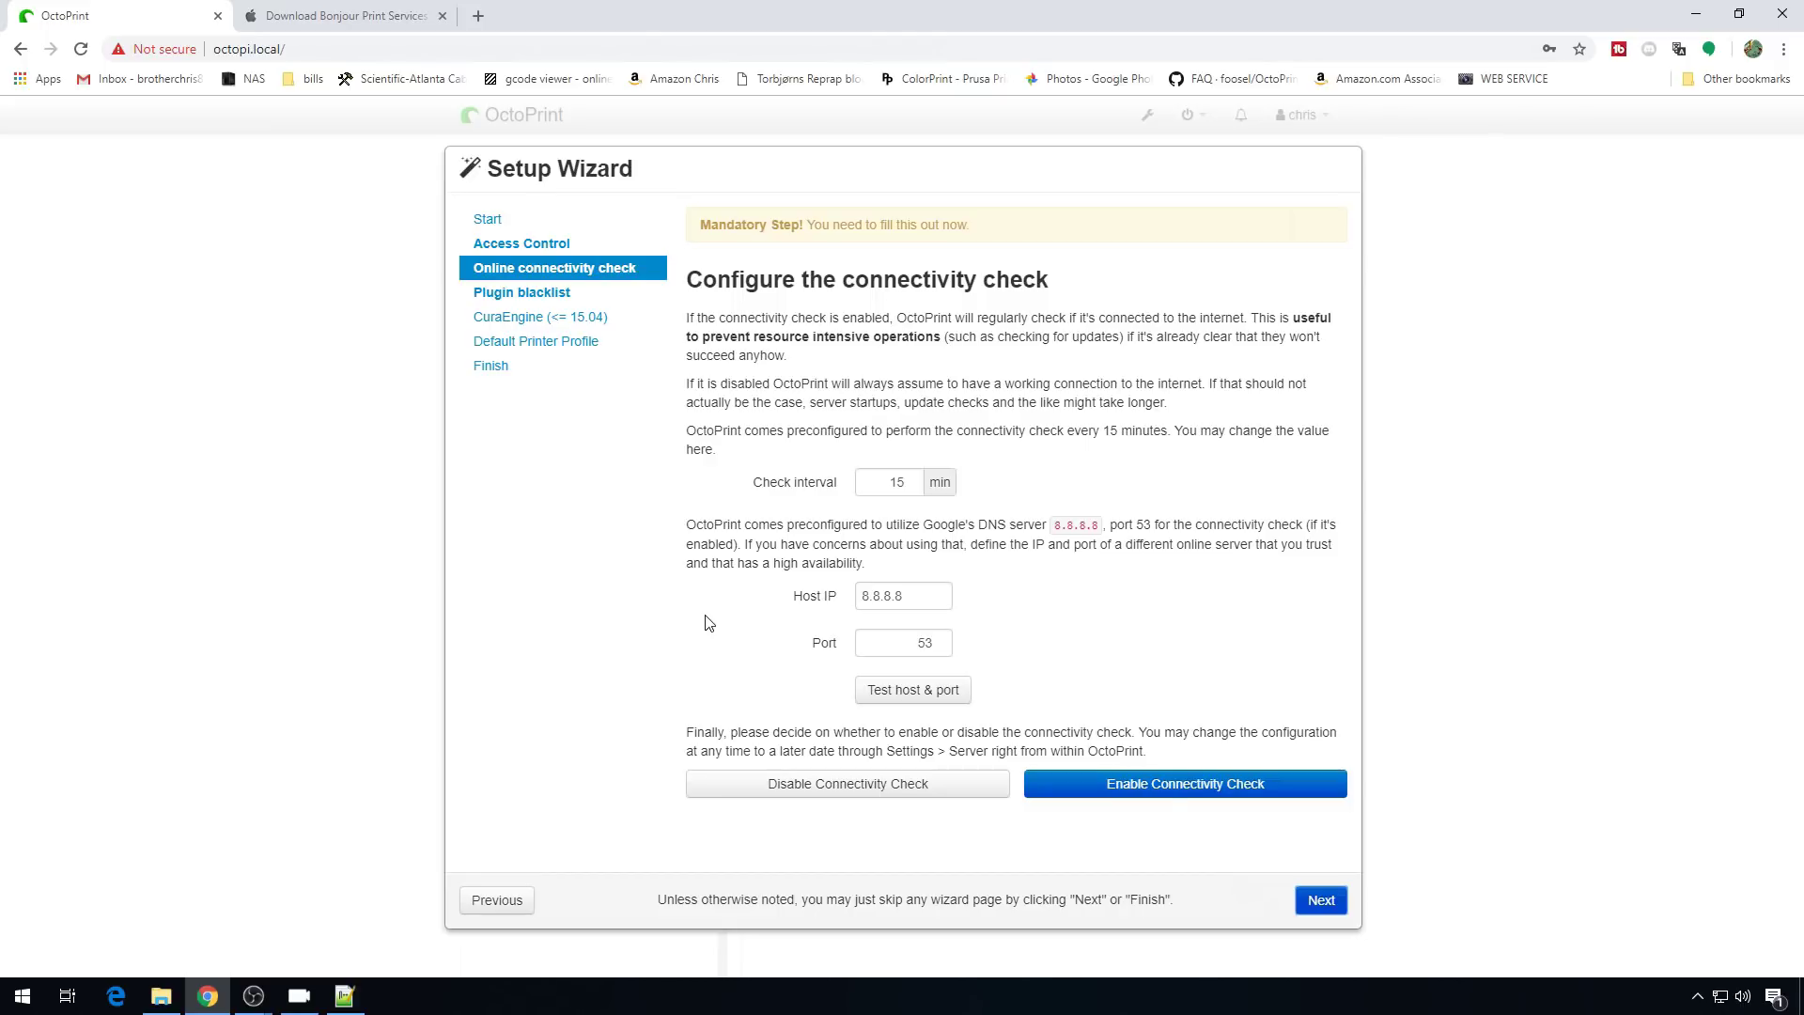
{"action": "left_click", "coordinate": [1232, 787]}
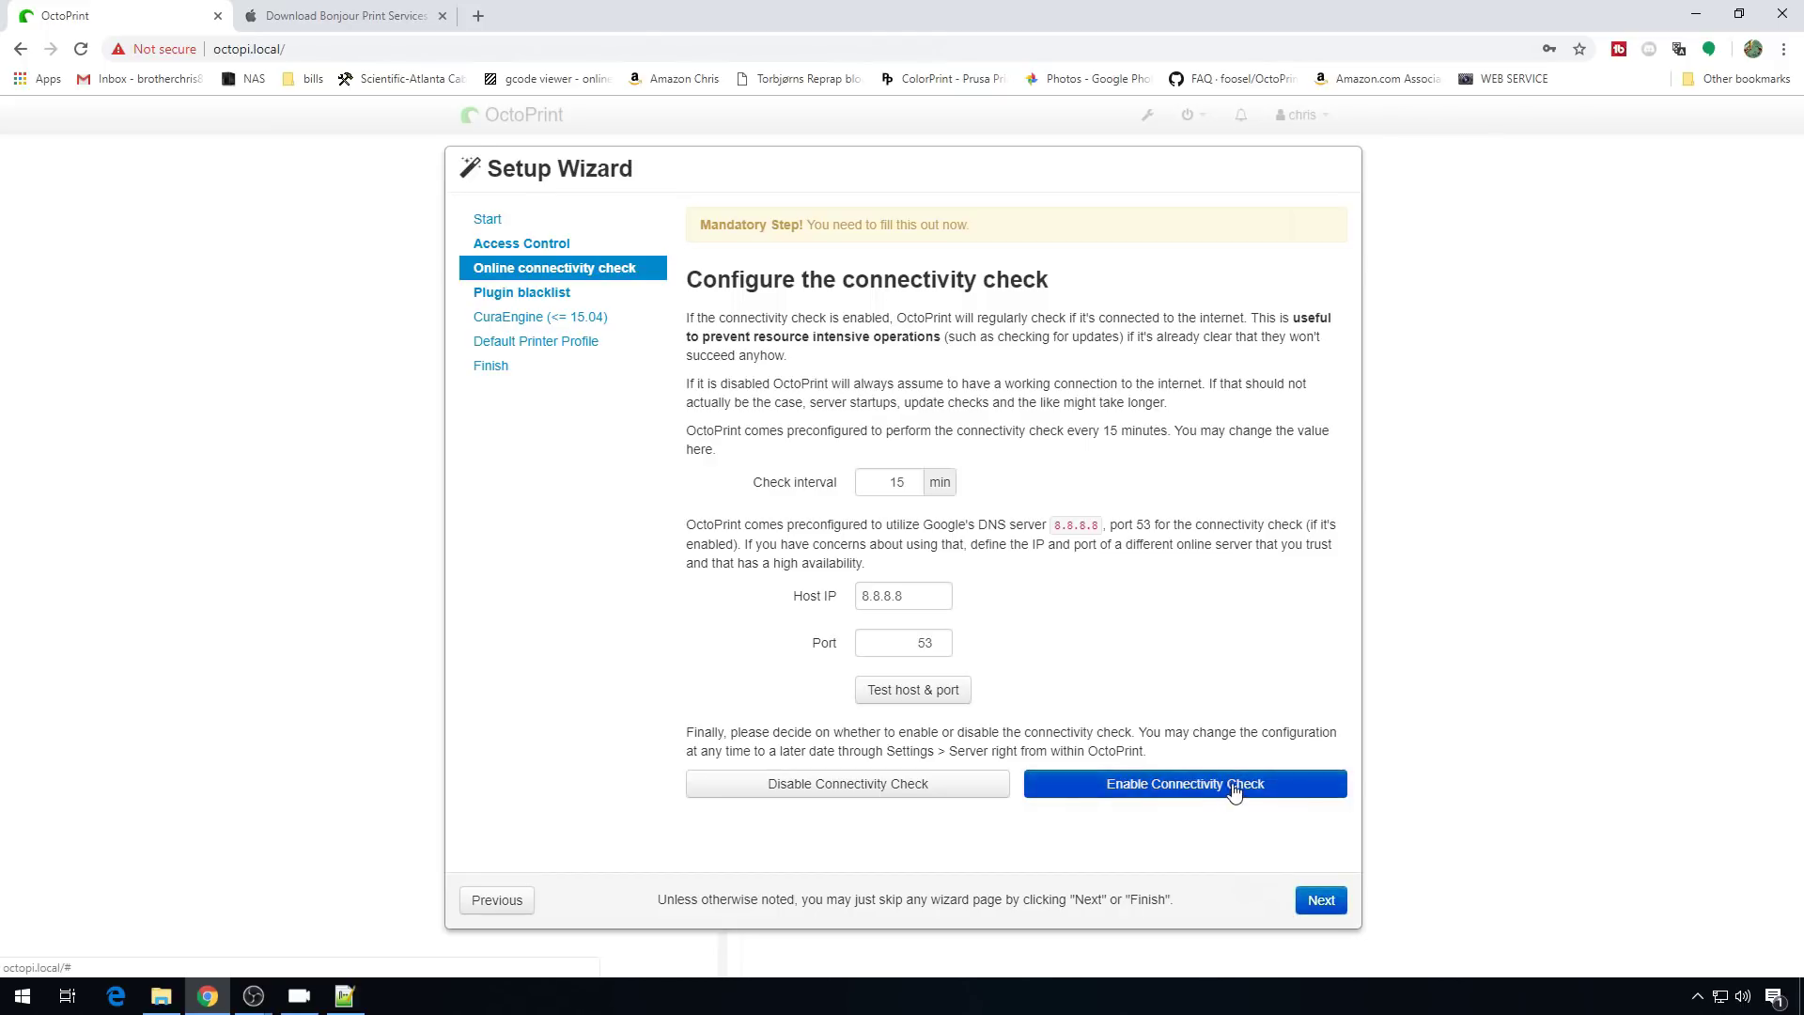
{"action": "left_click", "coordinate": [1323, 902]}
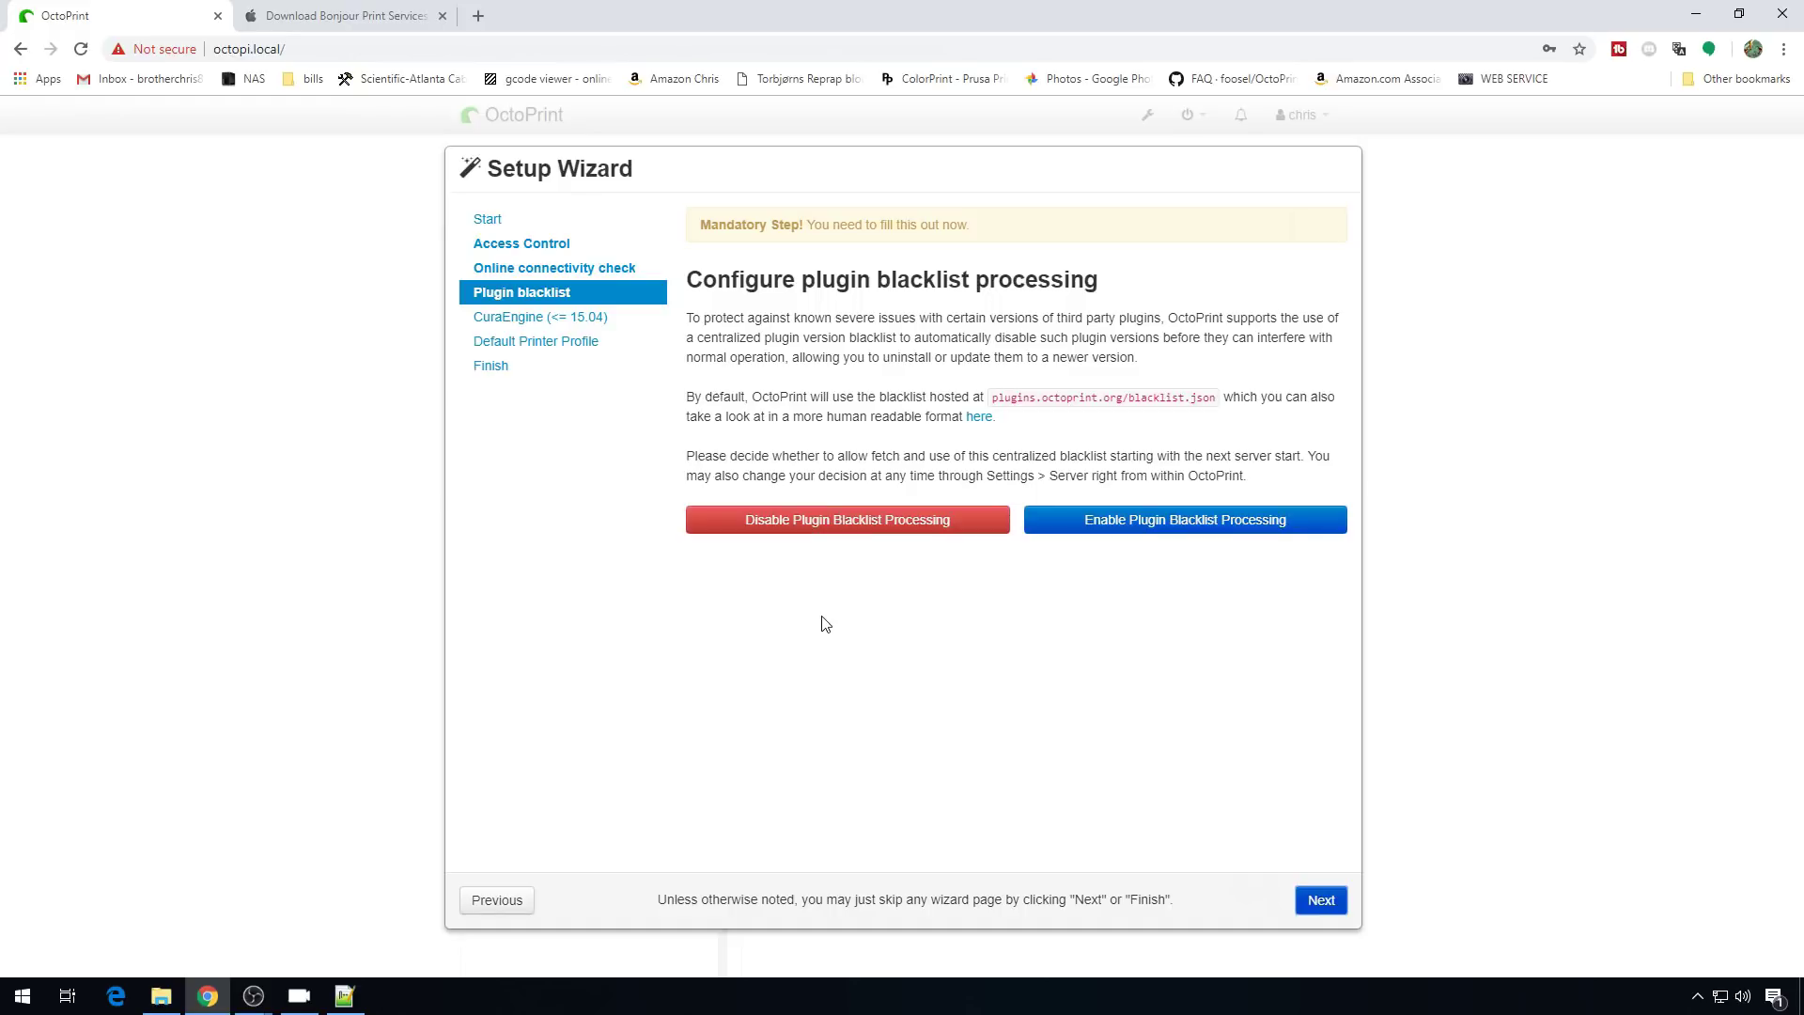
{"action": "left_click", "coordinate": [1119, 523]}
{"action": "left_click", "coordinate": [1318, 900]}
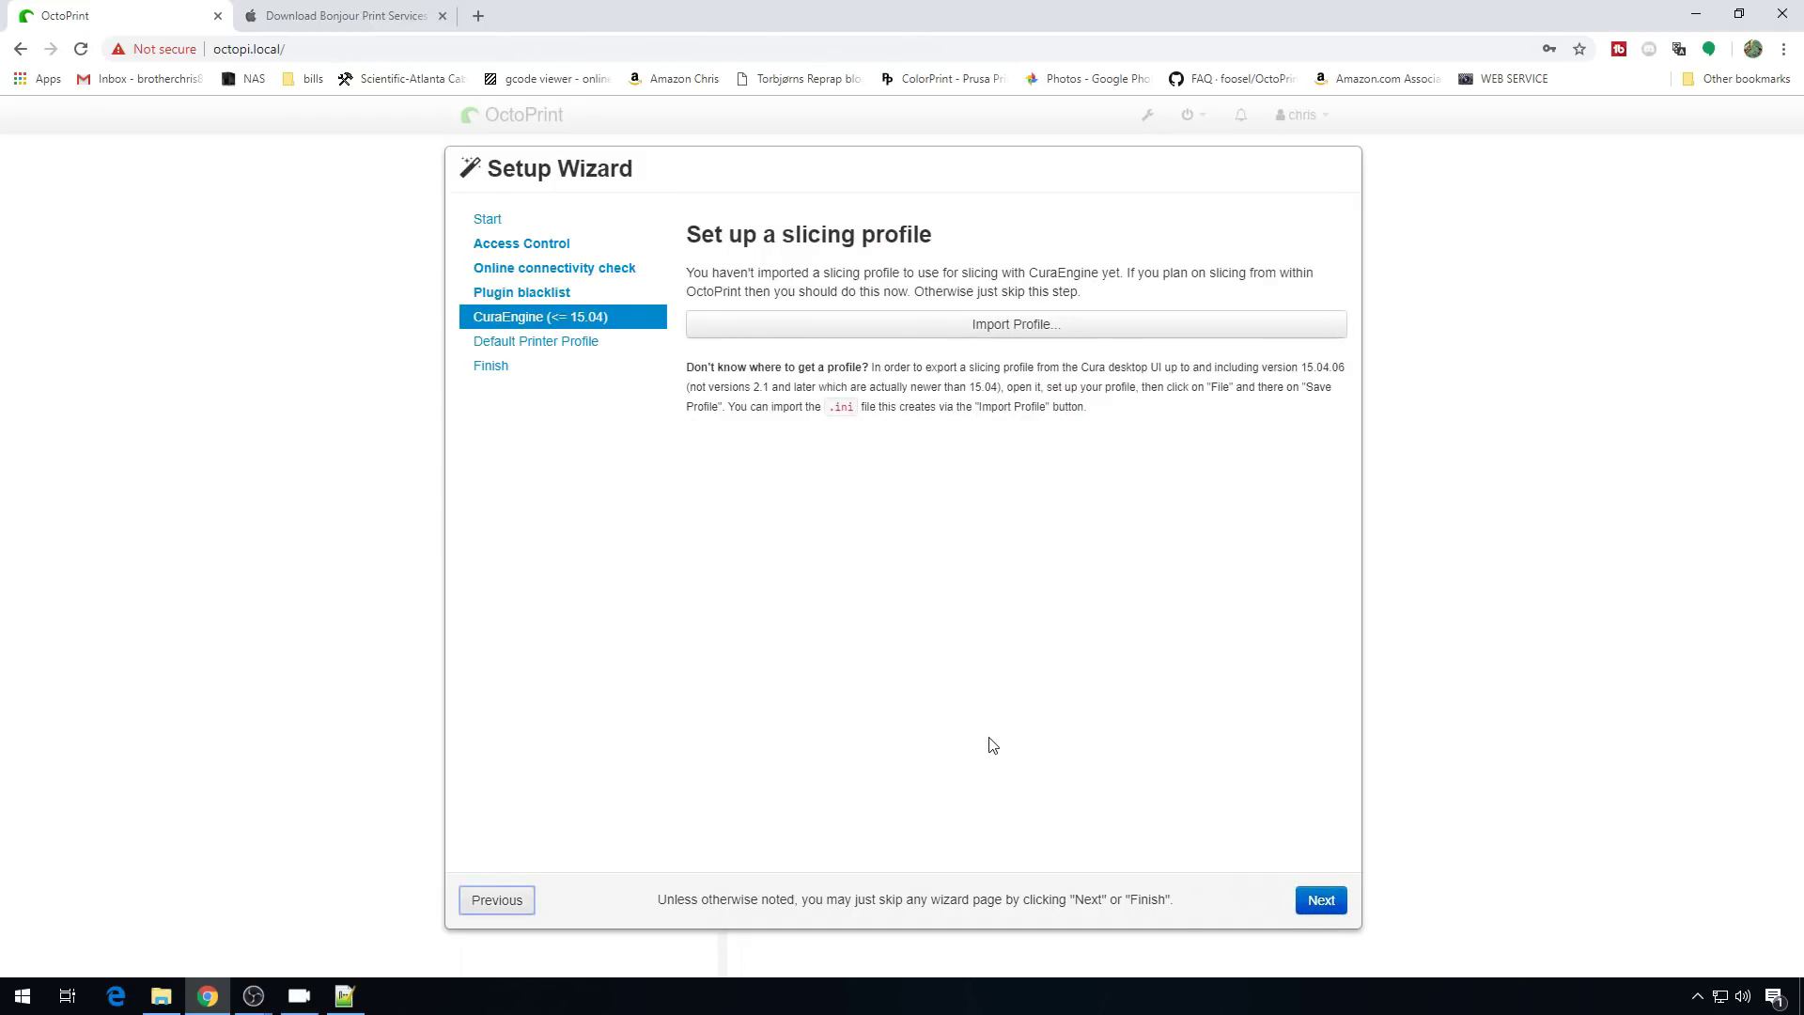
{"action": "left_click", "coordinate": [1320, 902]}
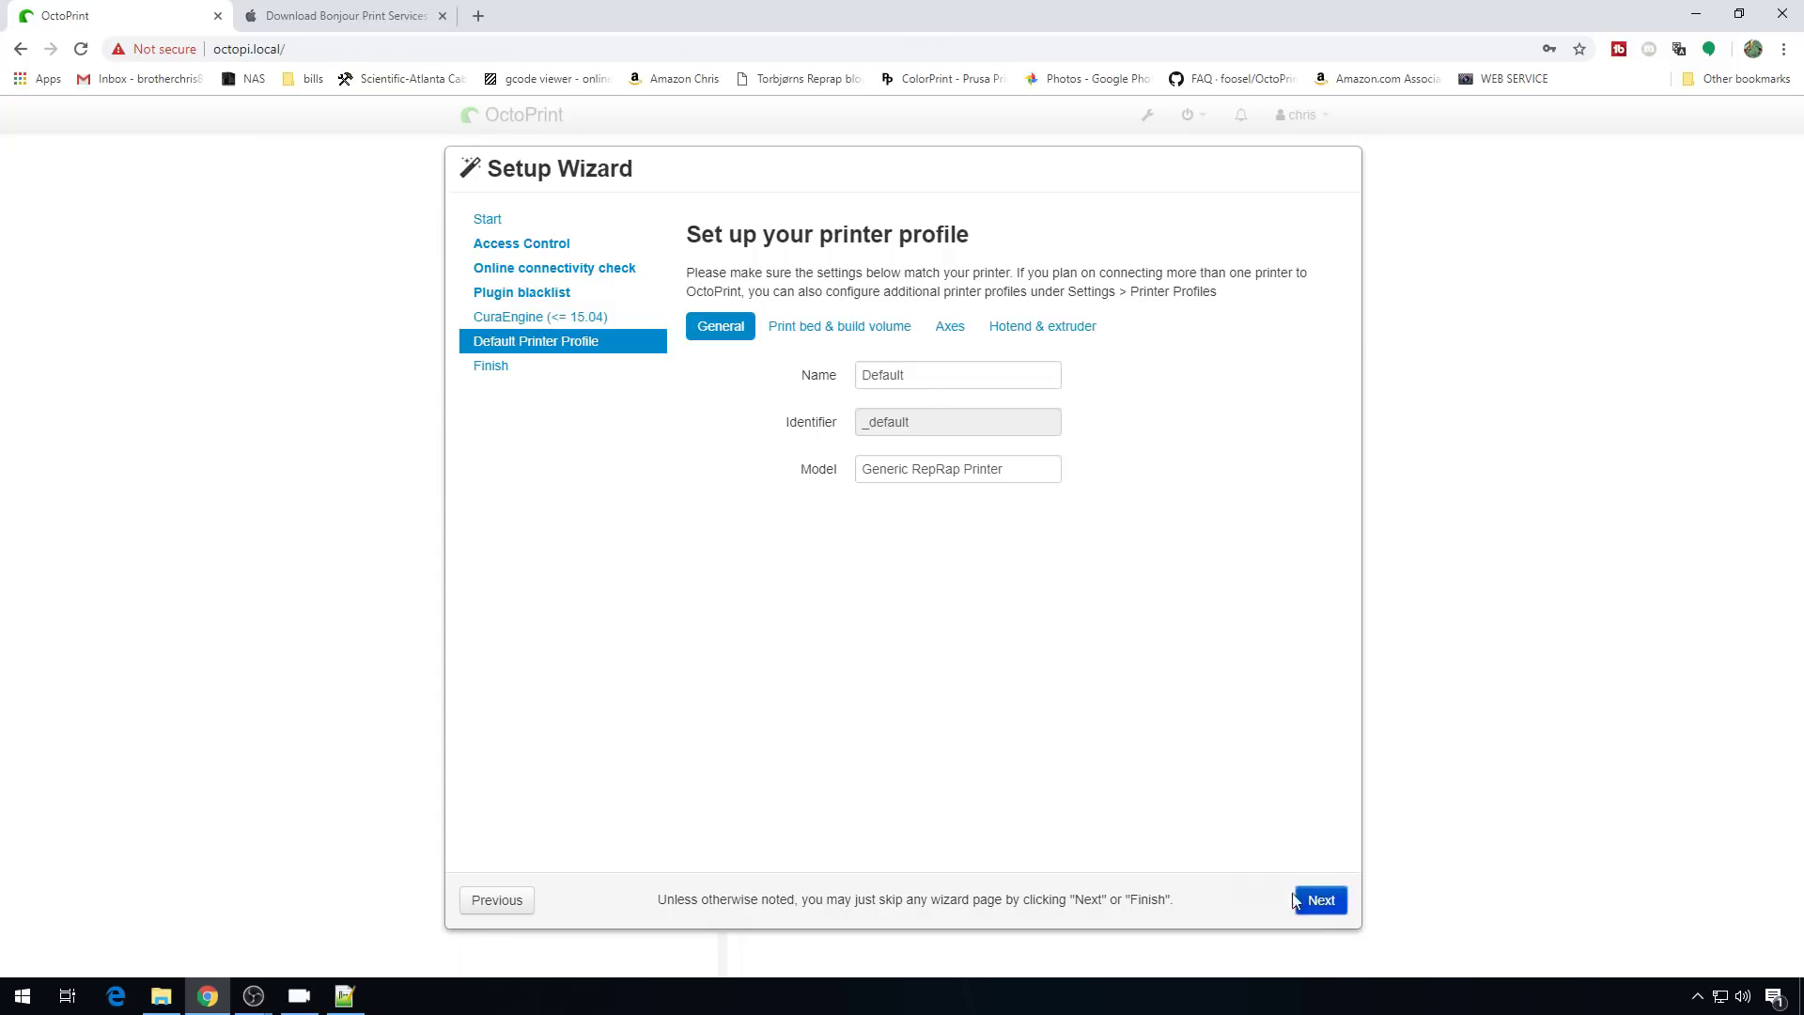
Name the printer profile Prusa and set the build volume to 250 × 210 × 200 mm.
{"action": "double_click", "coordinate": [989, 374]}
{"action": "type", "text": "Prusa"}
{"action": "key", "text": "Tab"}
{"action": "type", "text": "Prusa"}
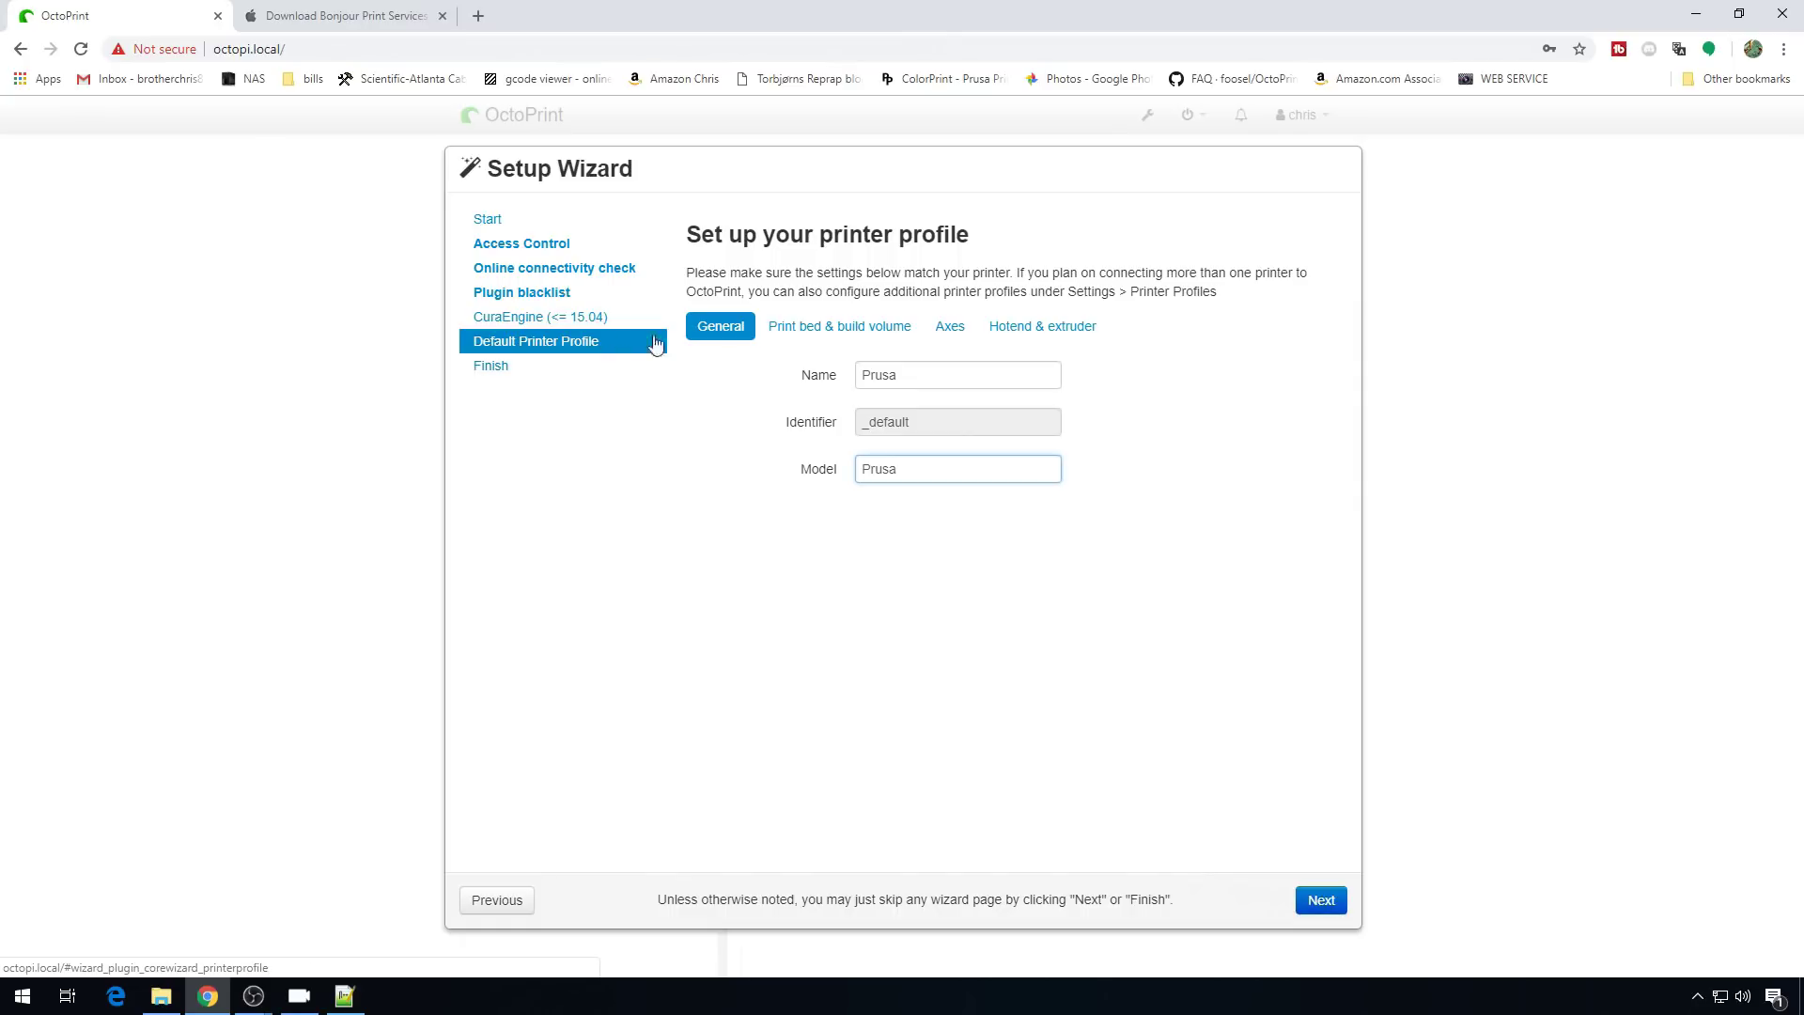
{"action": "left_click", "coordinate": [839, 326]}
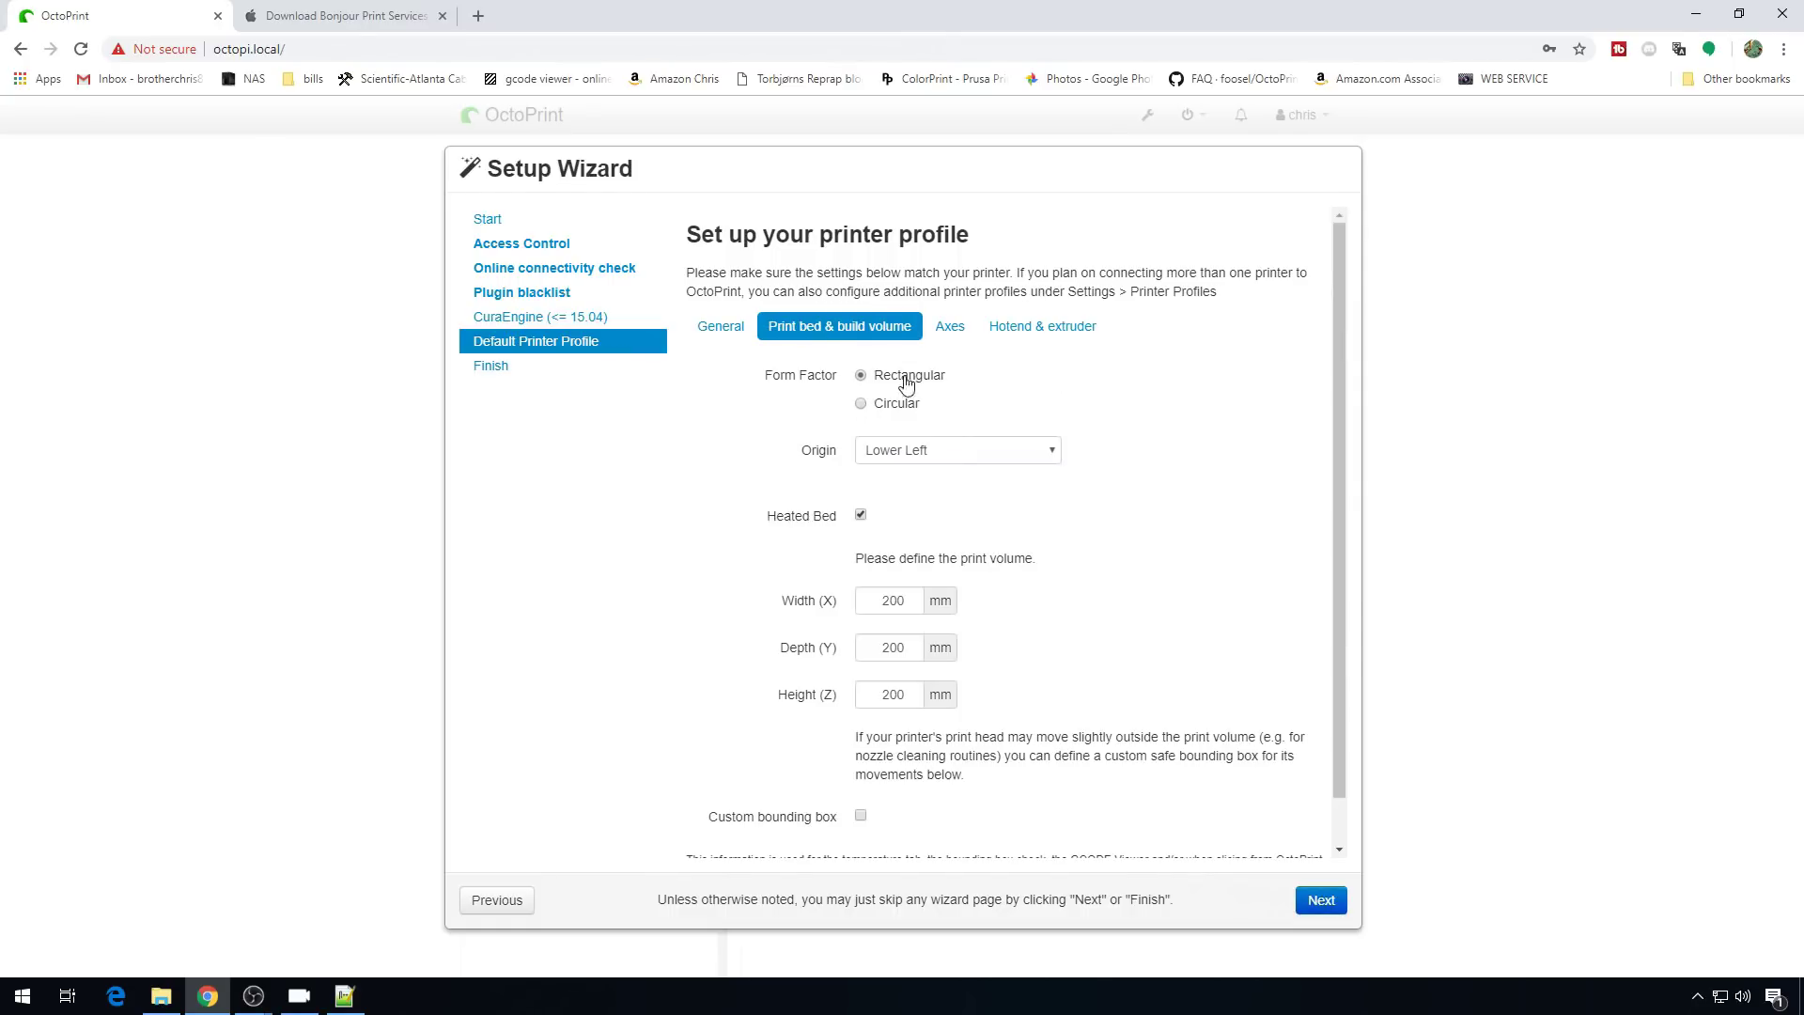
{"action": "left_click_drag", "start_coordinate": [880, 601], "coordinate": [933, 599]}
{"action": "type", "text": "250"}
{"action": "key", "text": "Tab"}
{"action": "type", "text": "210"}
{"action": "key", "text": "Tab"}
{"action": "type", "text": "200"}
Set the E axis feedrate to 100 mm/min and finish the setup wizard.
{"action": "left_click", "coordinate": [951, 326]}
{"action": "left_click", "coordinate": [883, 572]}
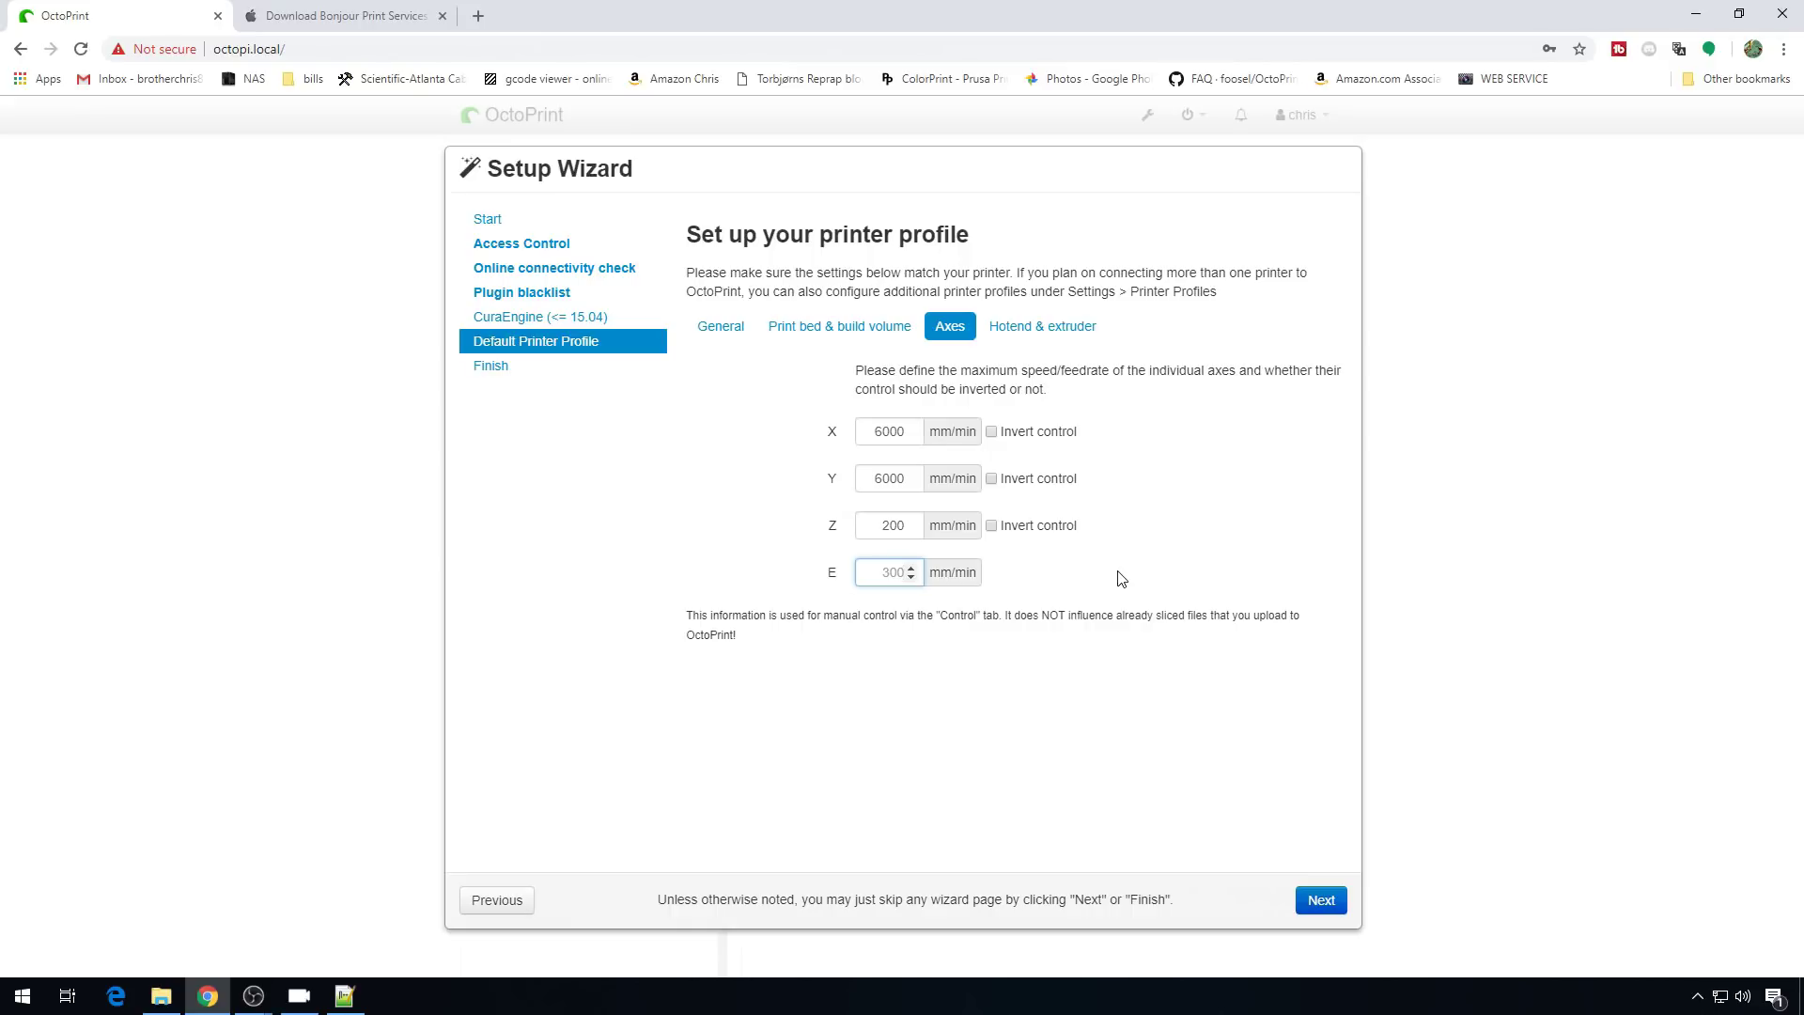
{"action": "type", "text": "100"}
{"action": "left_click", "coordinate": [1043, 326]}
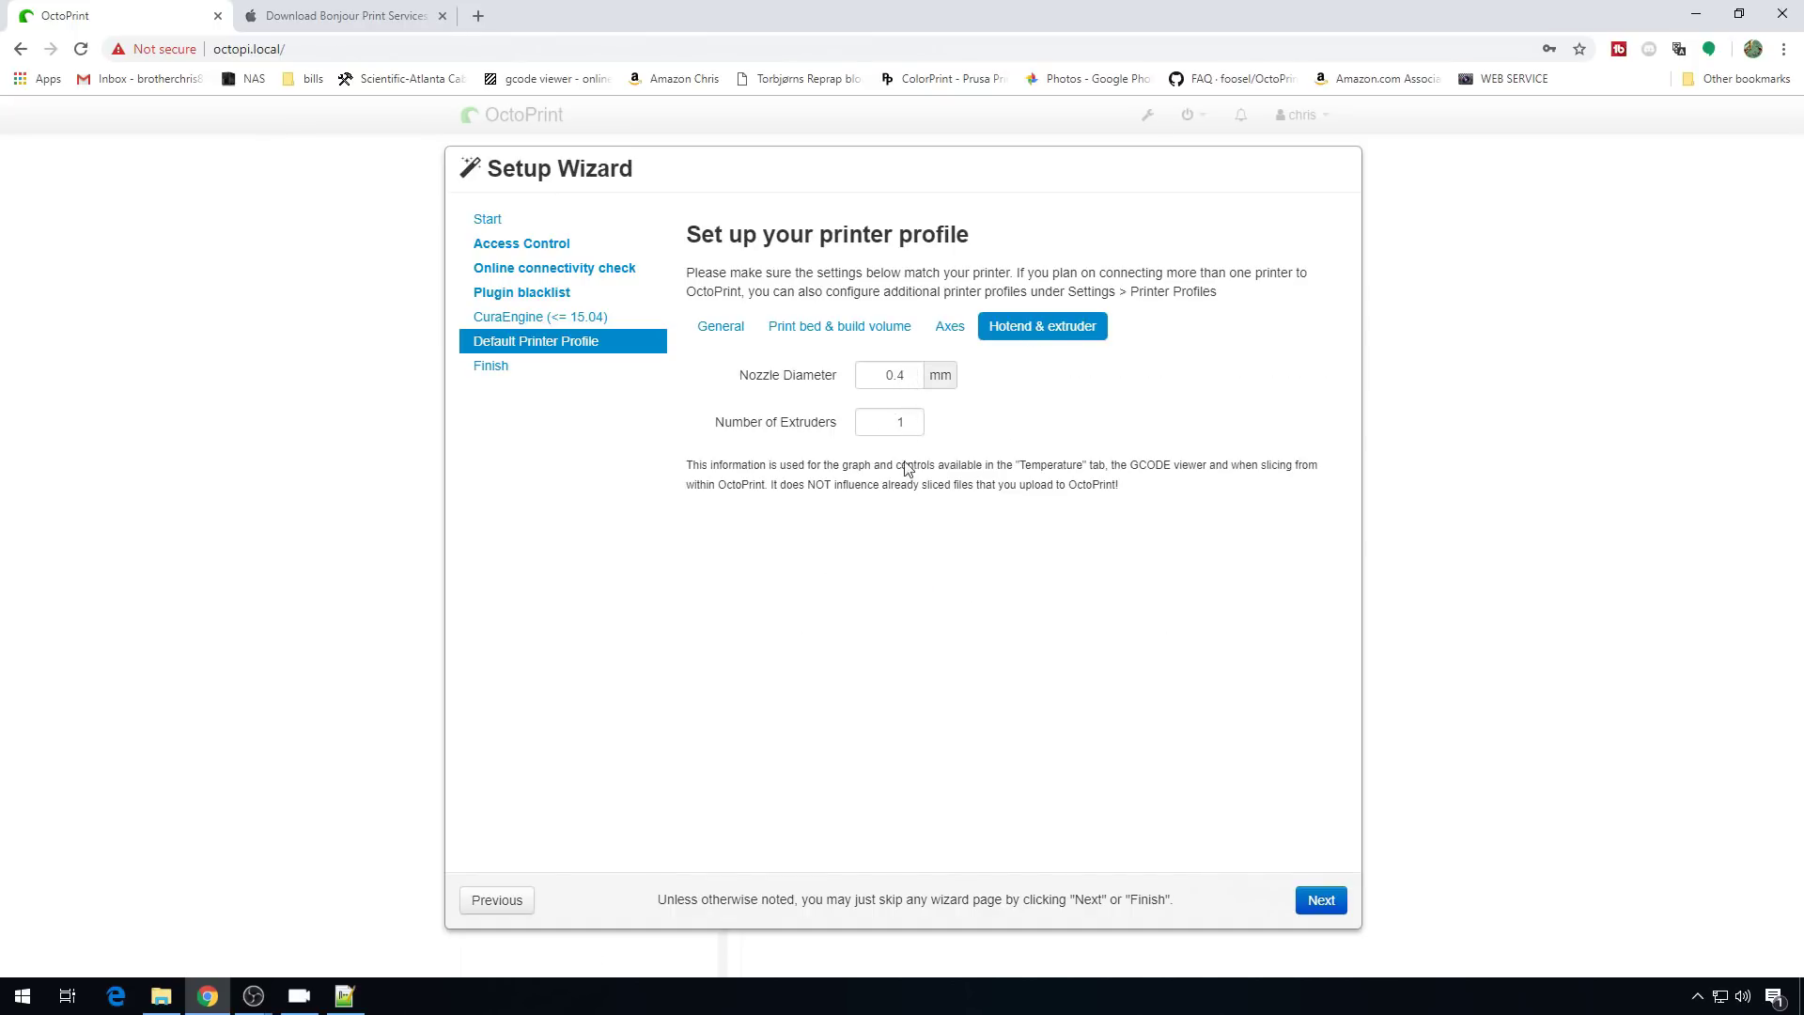
{"action": "left_click", "coordinate": [1323, 904]}
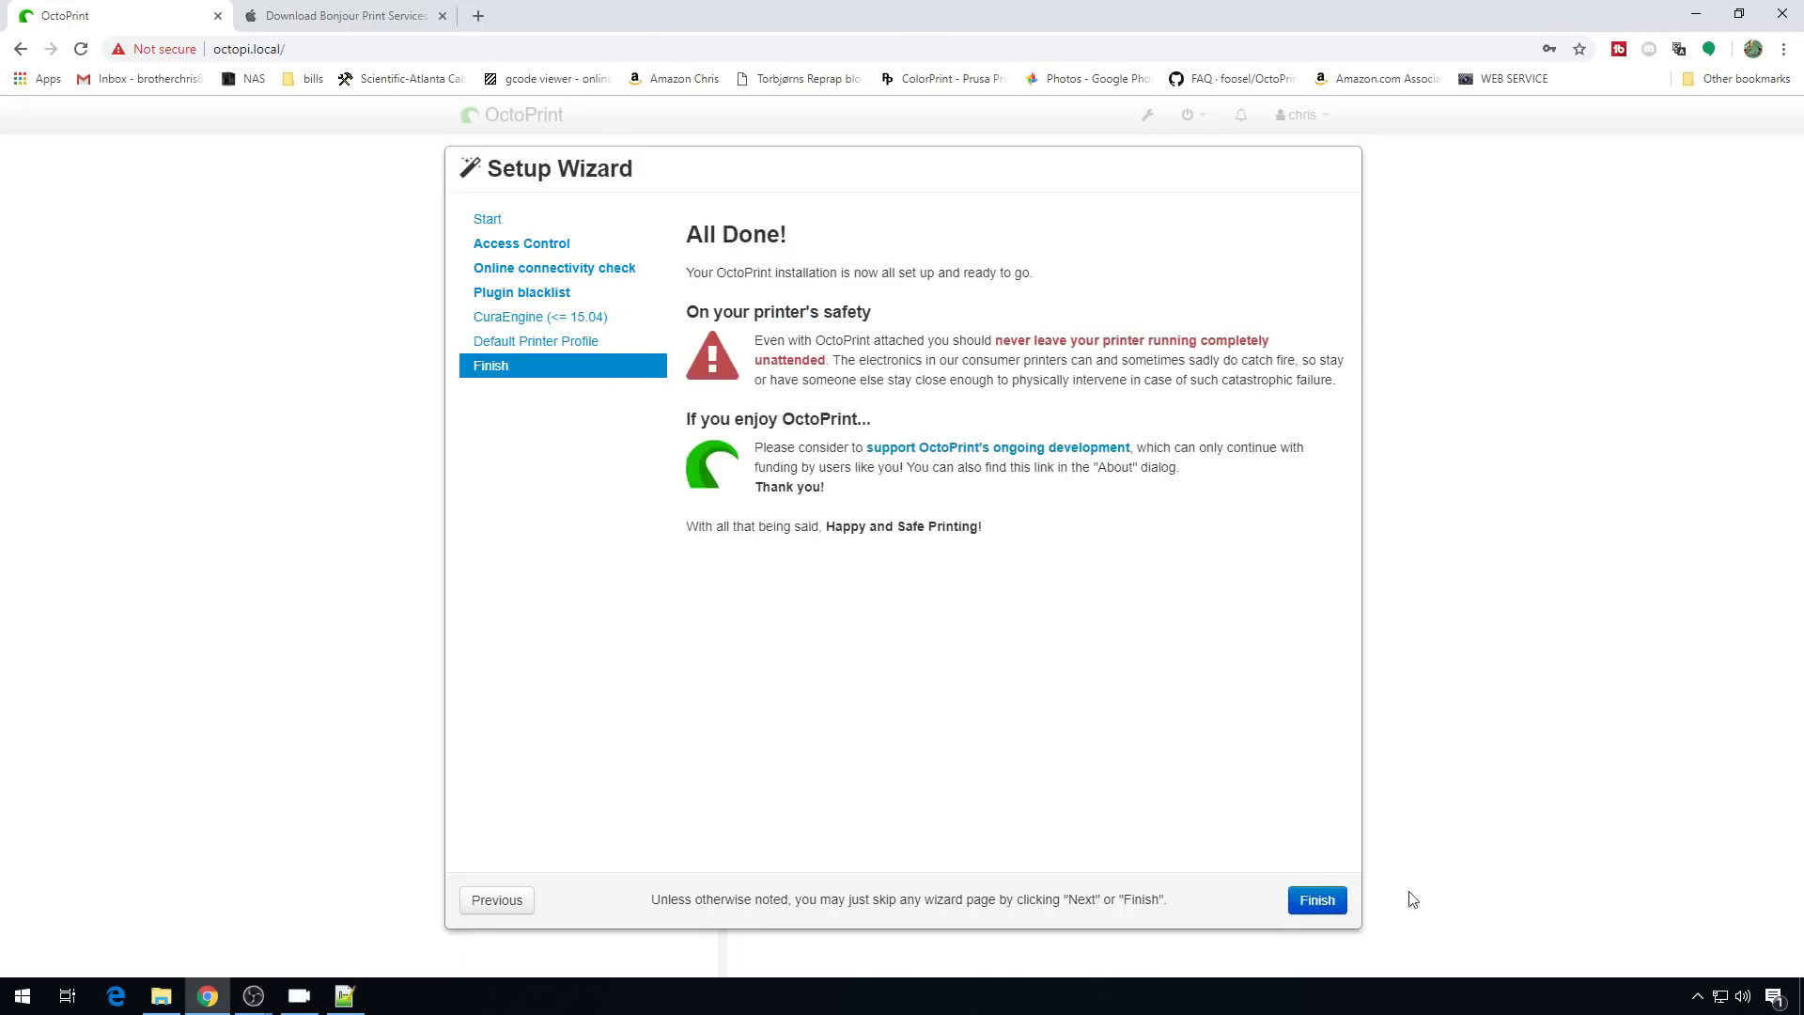
{"action": "left_click", "coordinate": [1316, 903]}
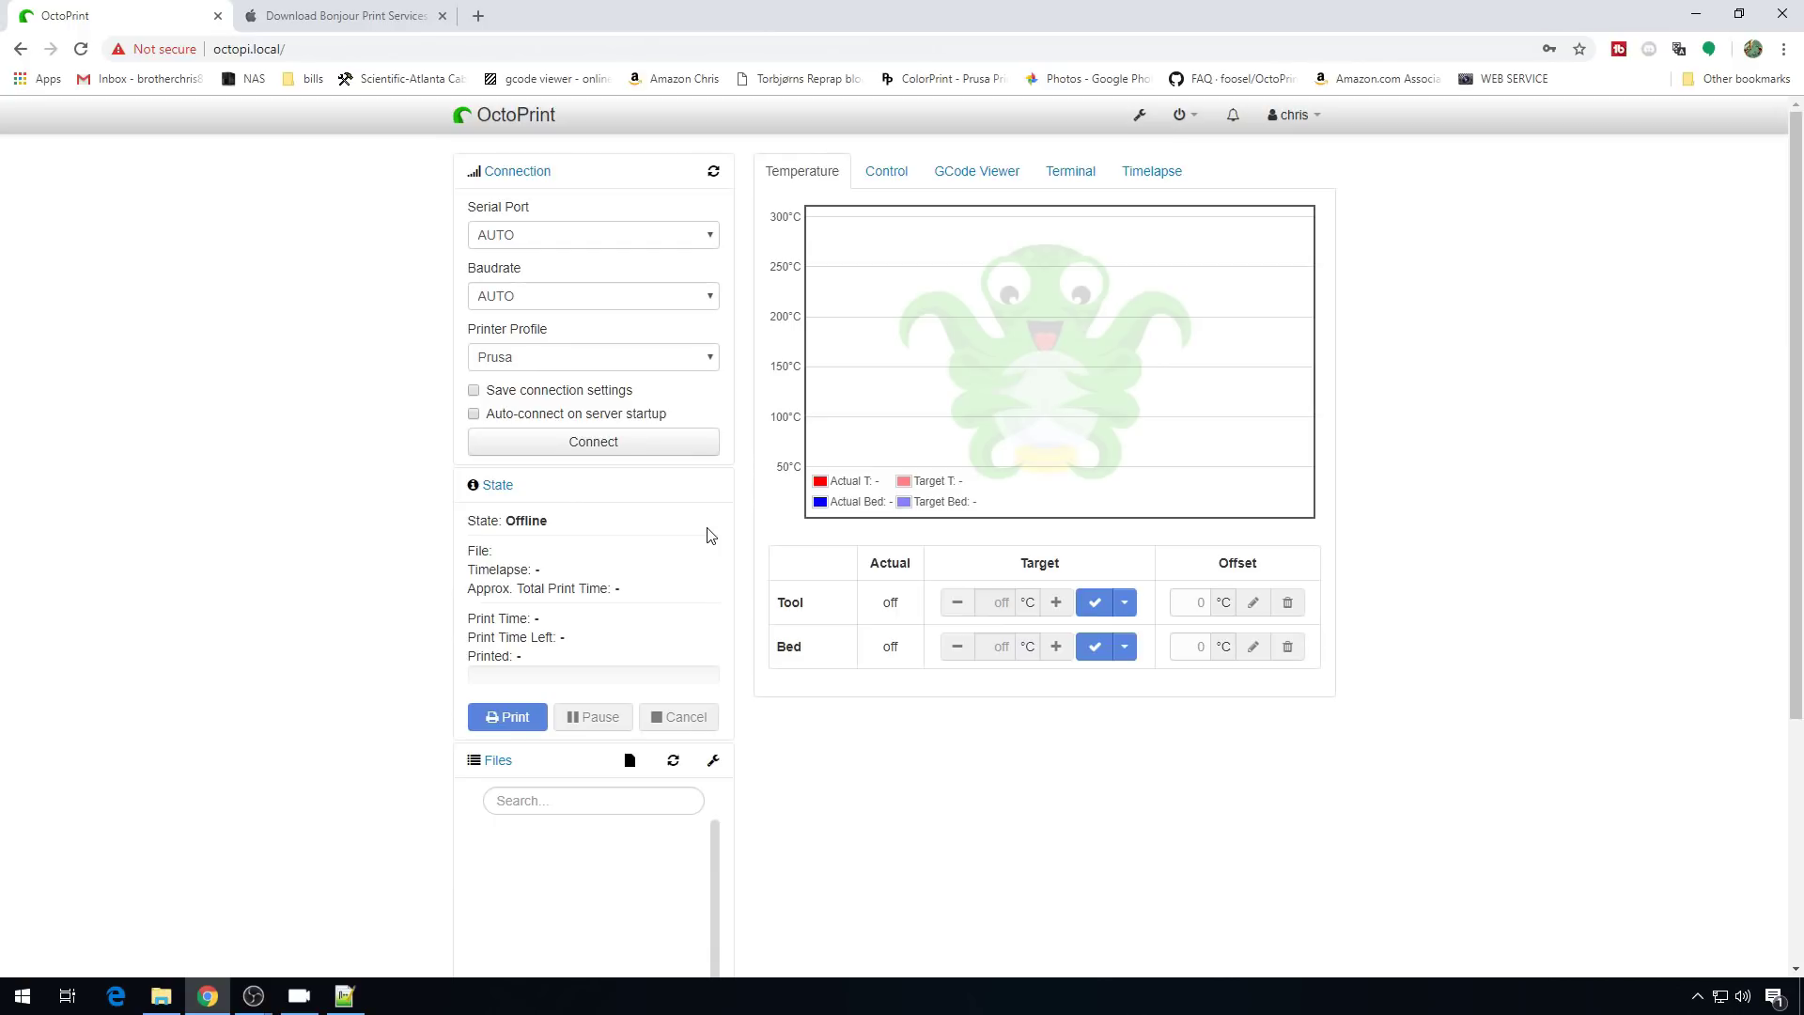
Reload OctoPrint and connect to the printer on serial port /dev/ttyUSB0.
{"action": "key", "text": "F5"}
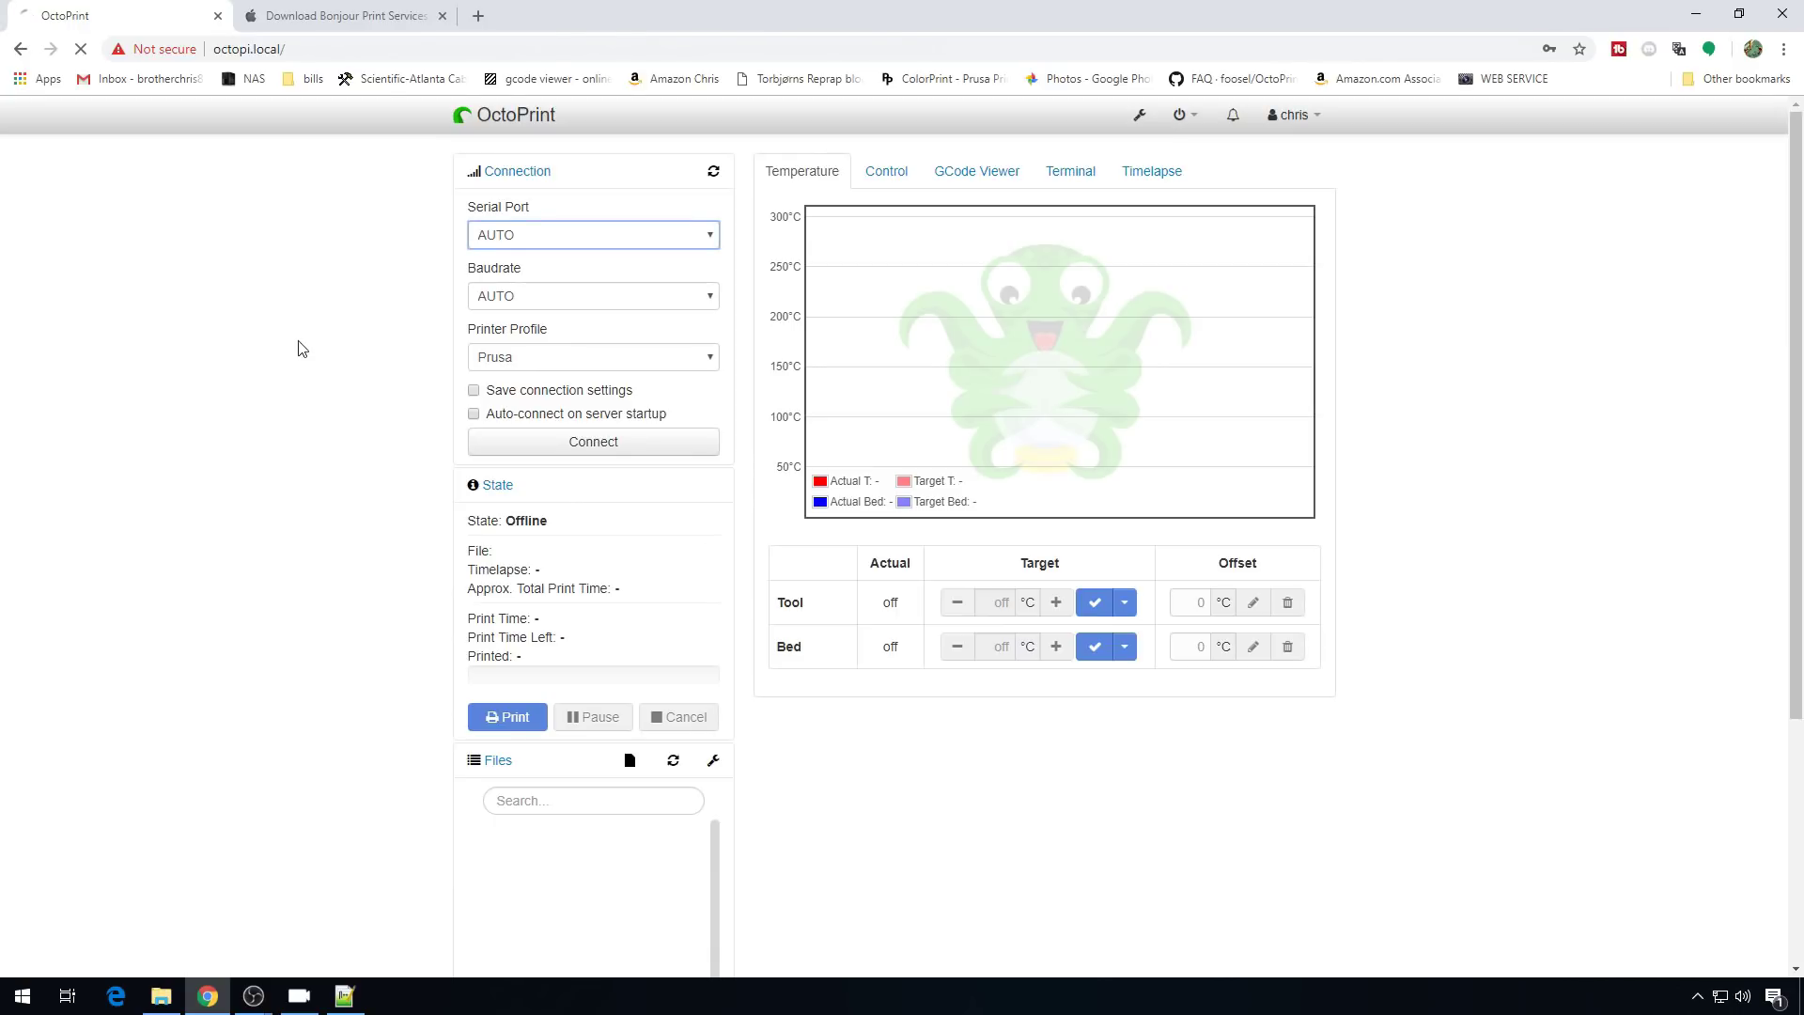
{"action": "left_click", "coordinate": [593, 237]}
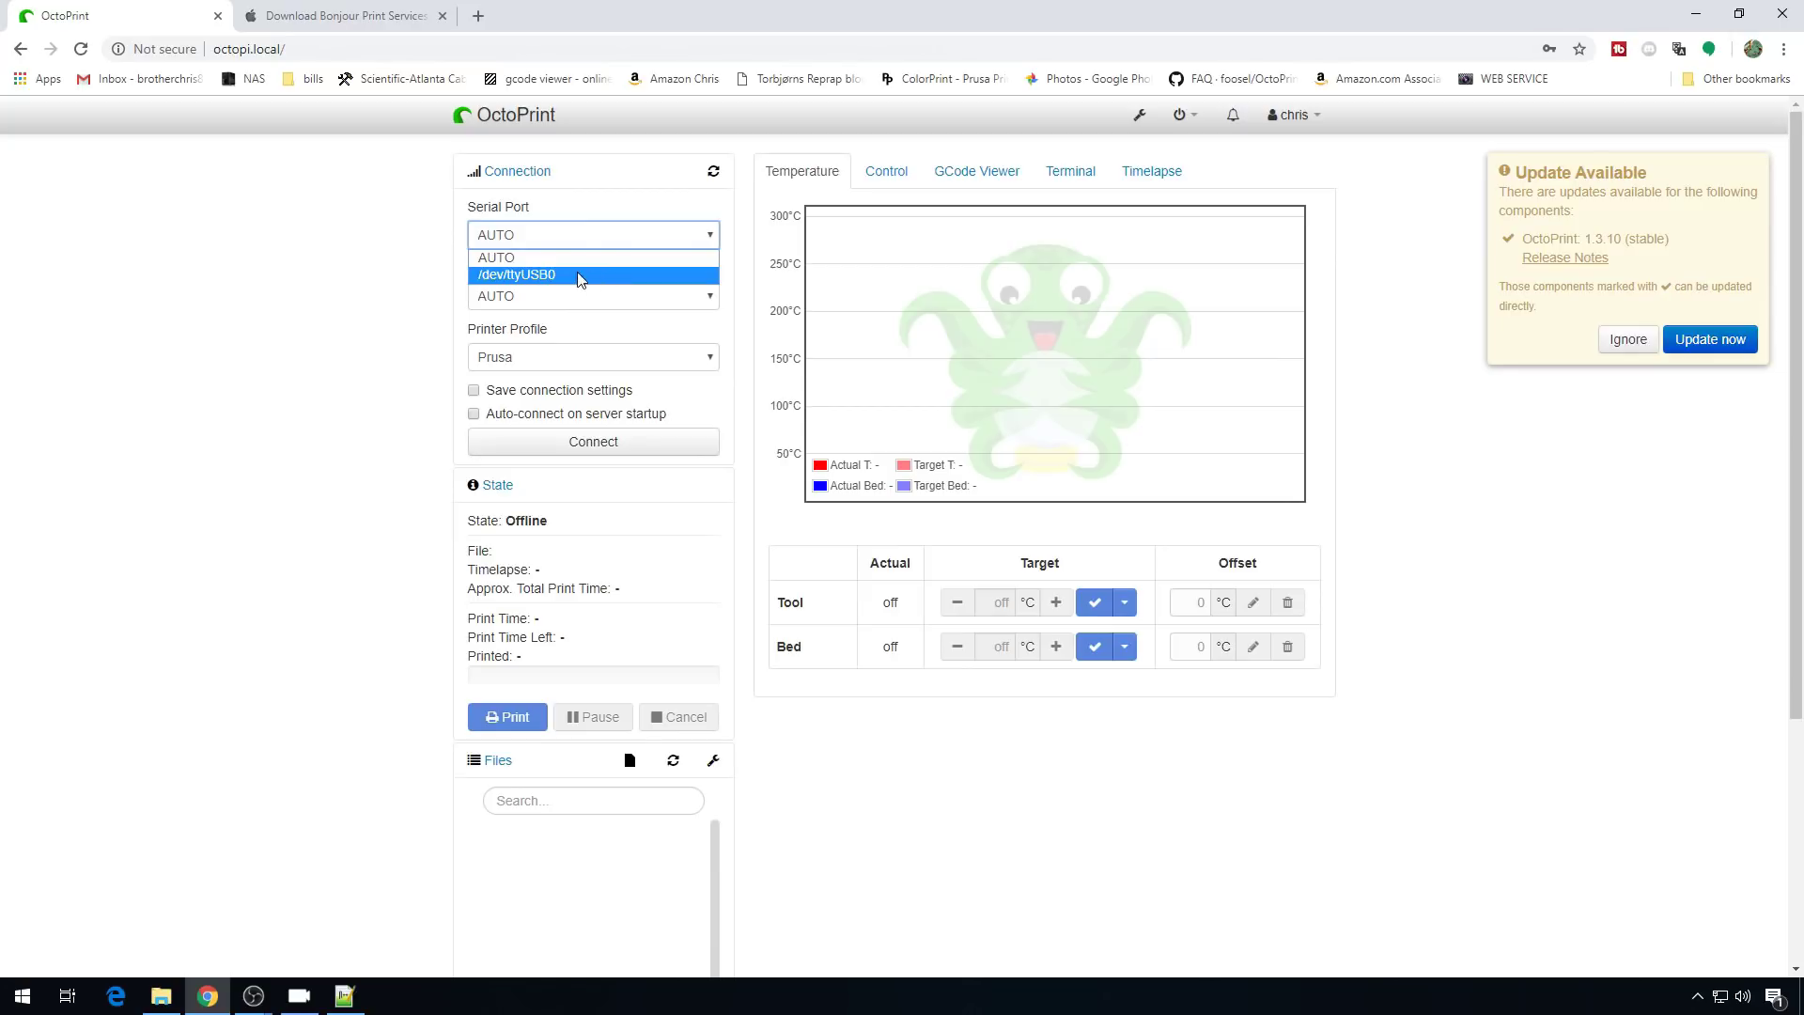
{"action": "left_click", "coordinate": [575, 275]}
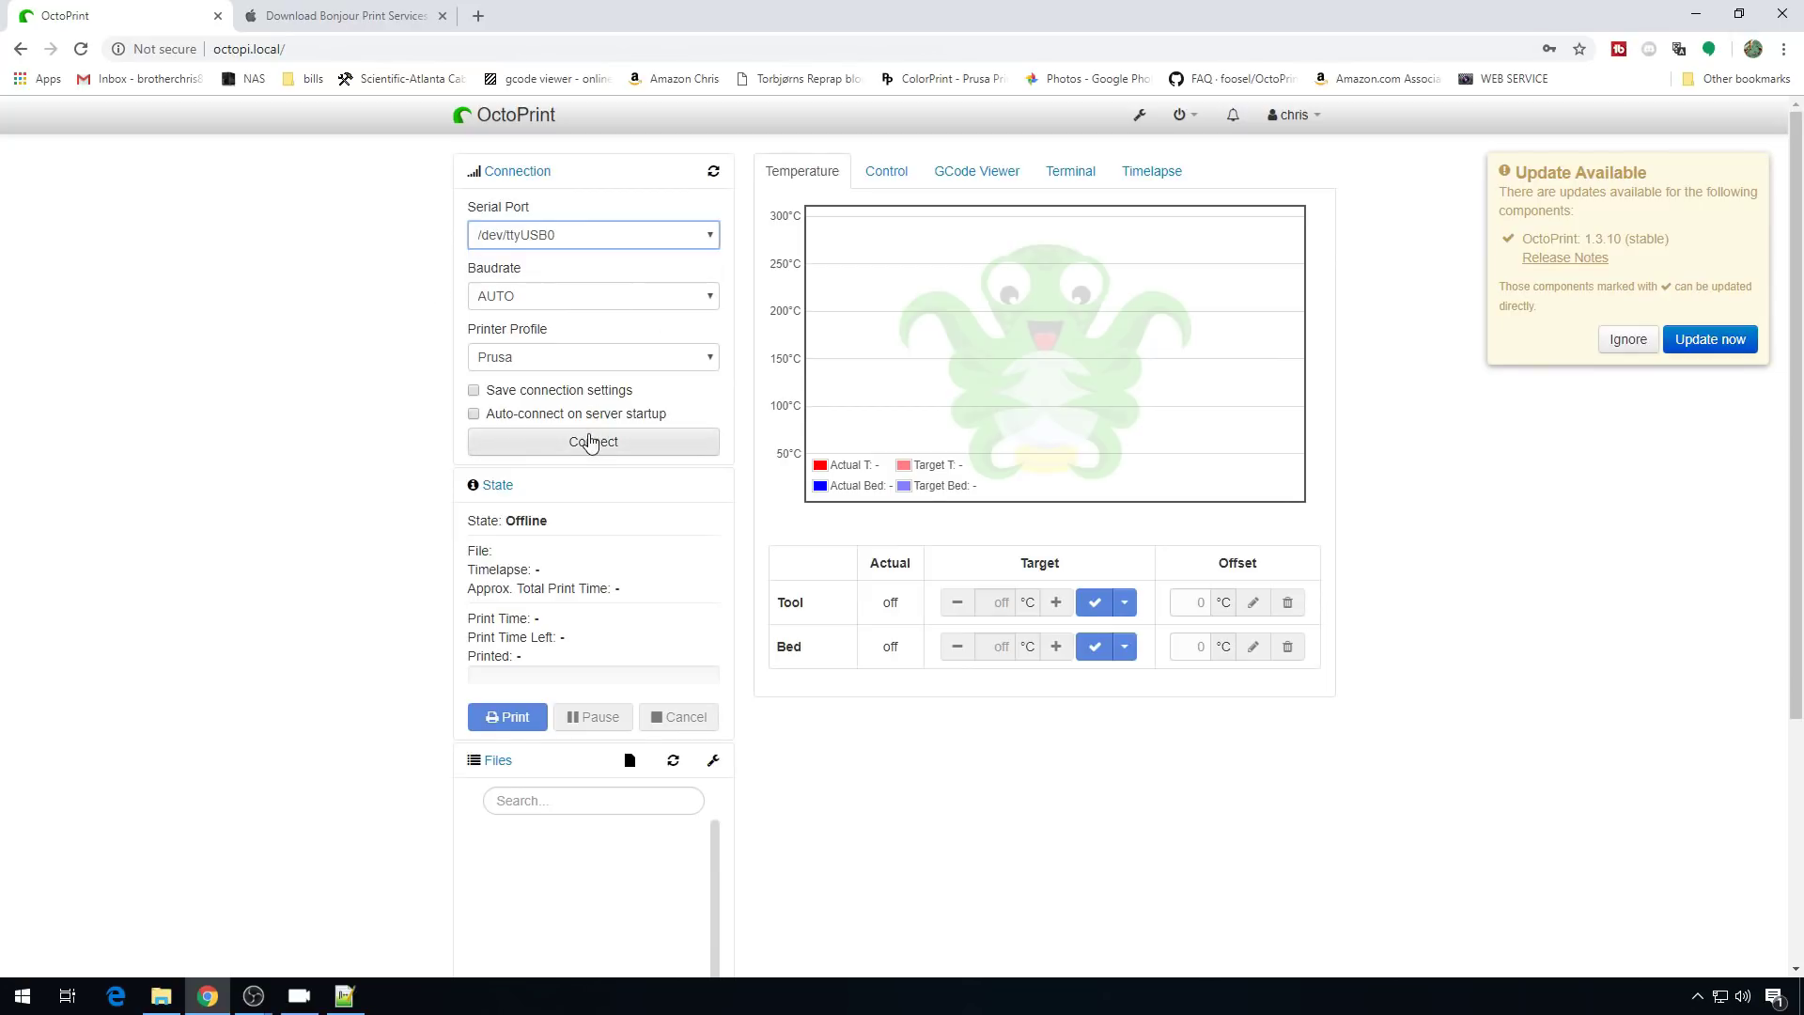
{"action": "left_click", "coordinate": [589, 442]}
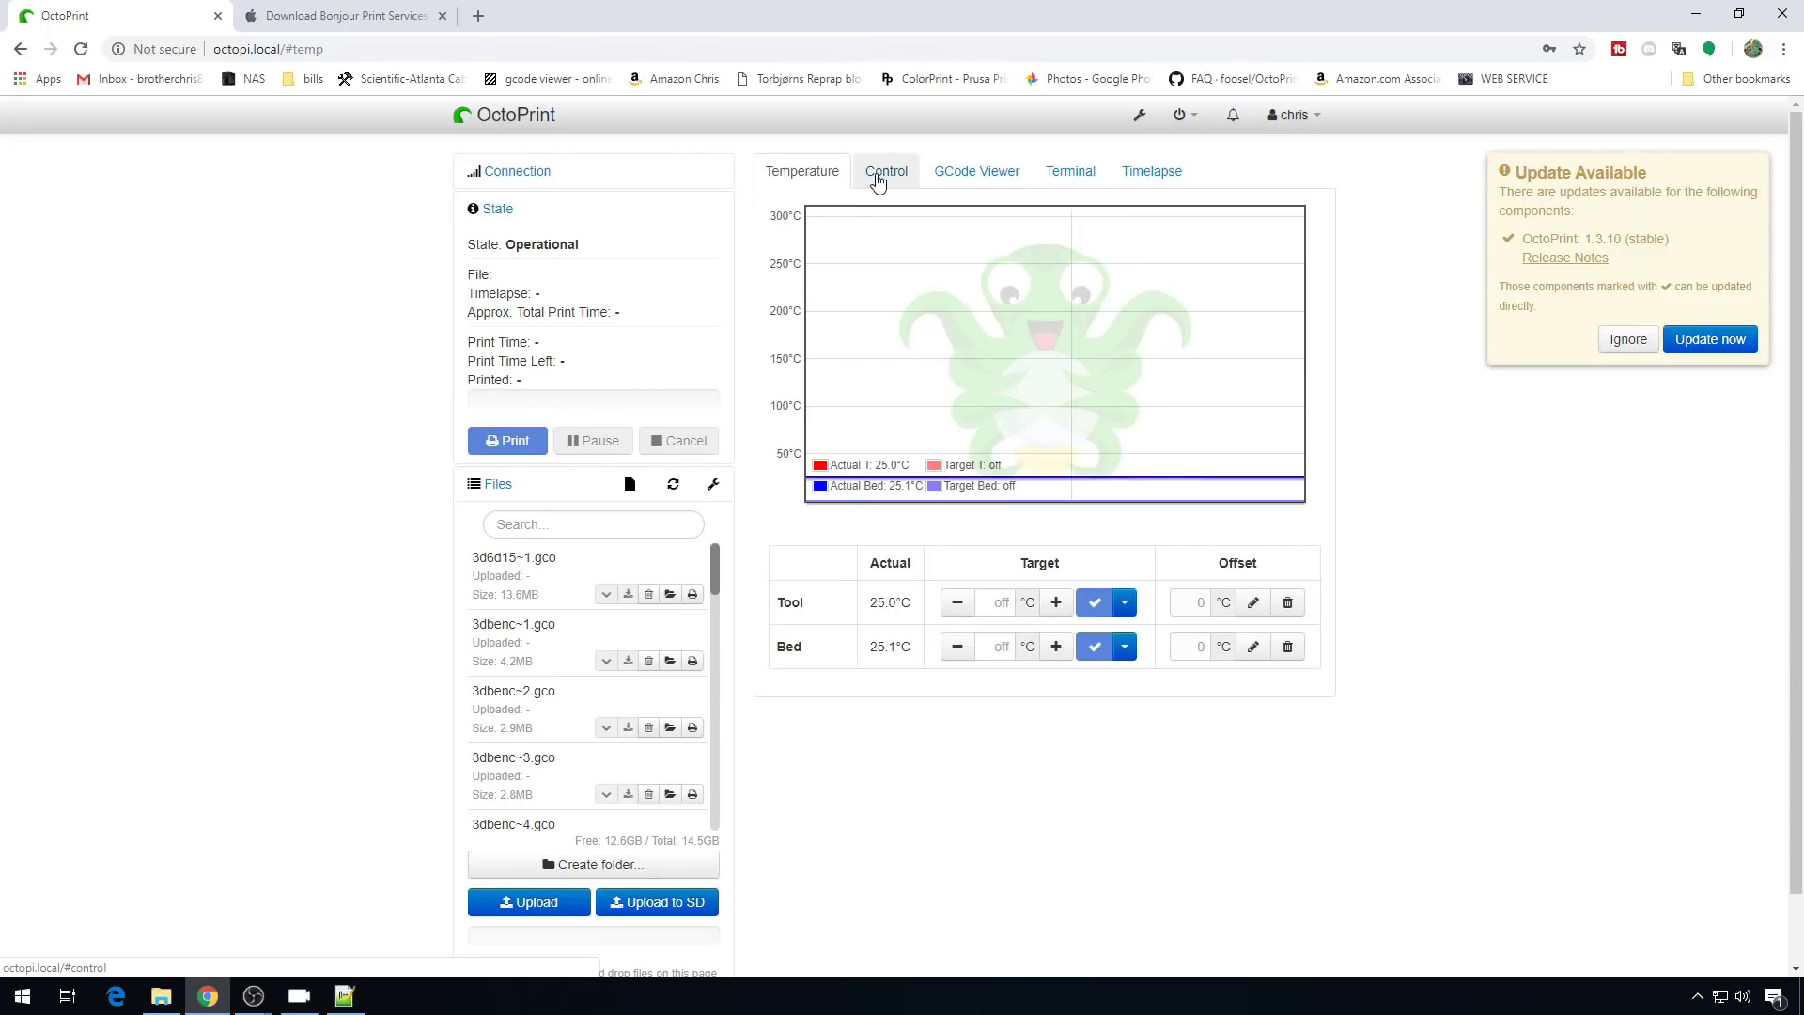
{"action": "left_click", "coordinate": [878, 181]}
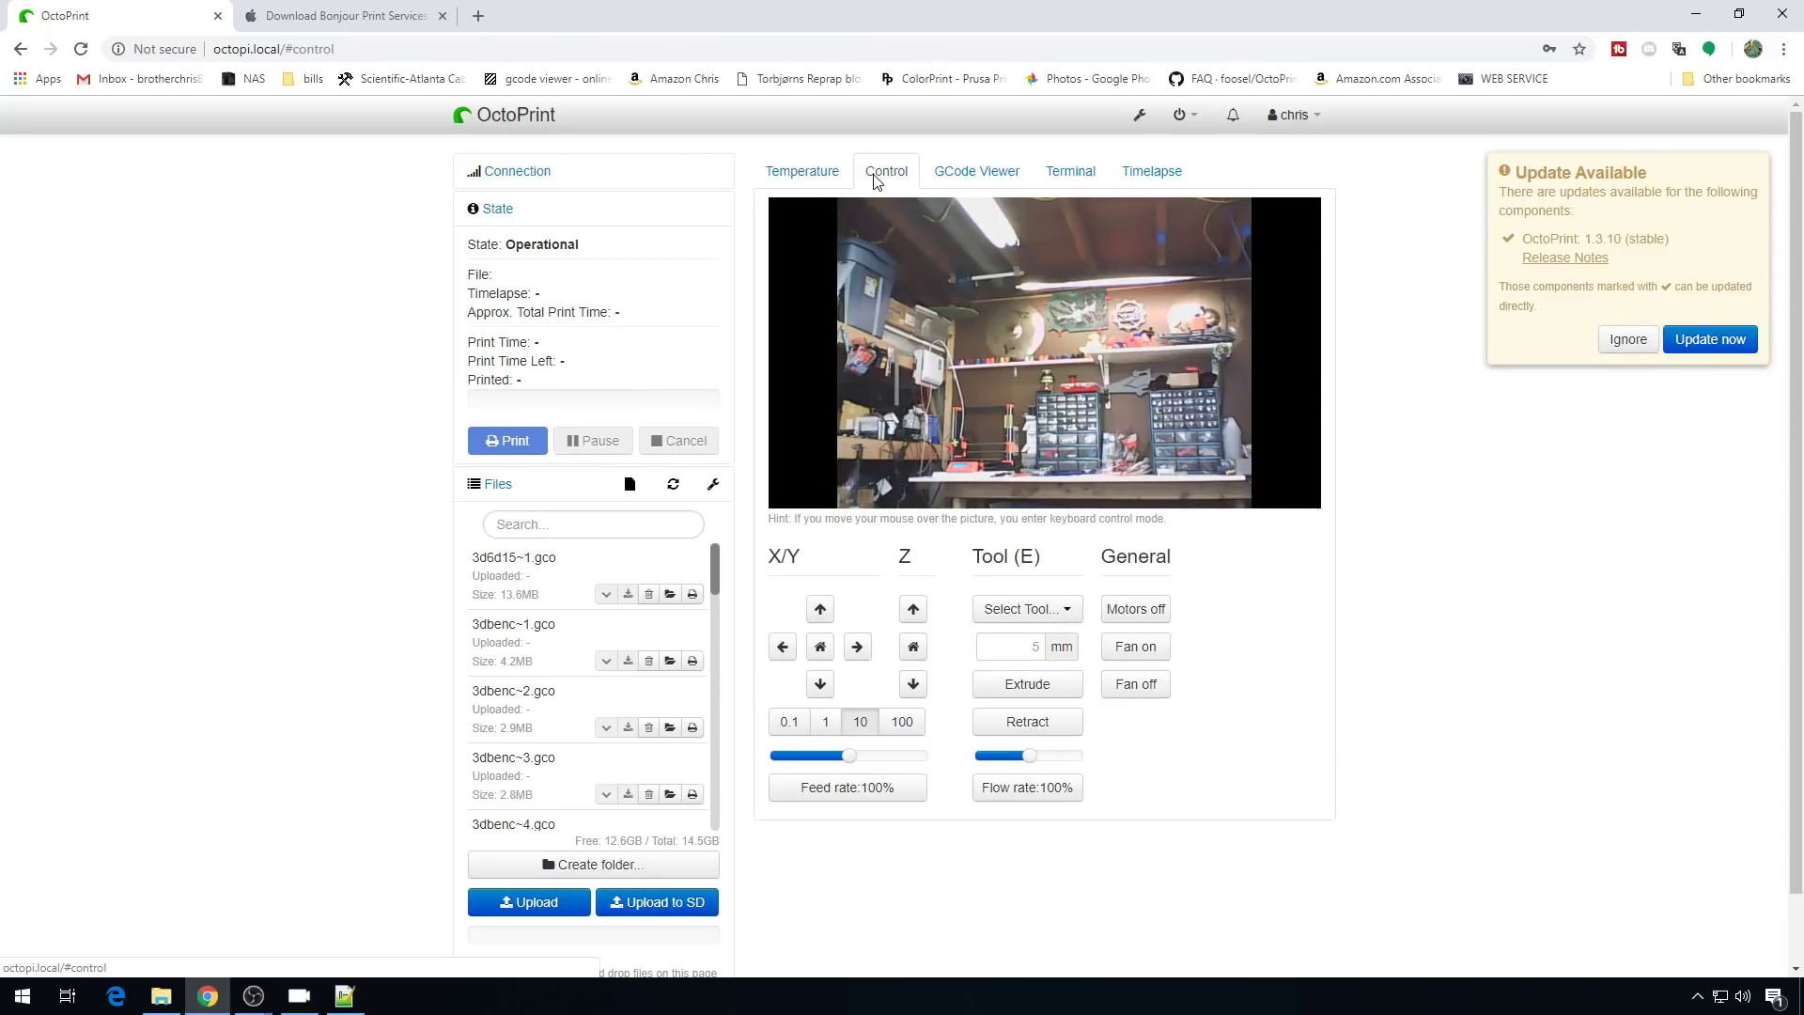
Sort the file list by upload date, newest first, then view the Control and GCode Viewer tabs.
{"action": "left_click", "coordinate": [803, 171]}
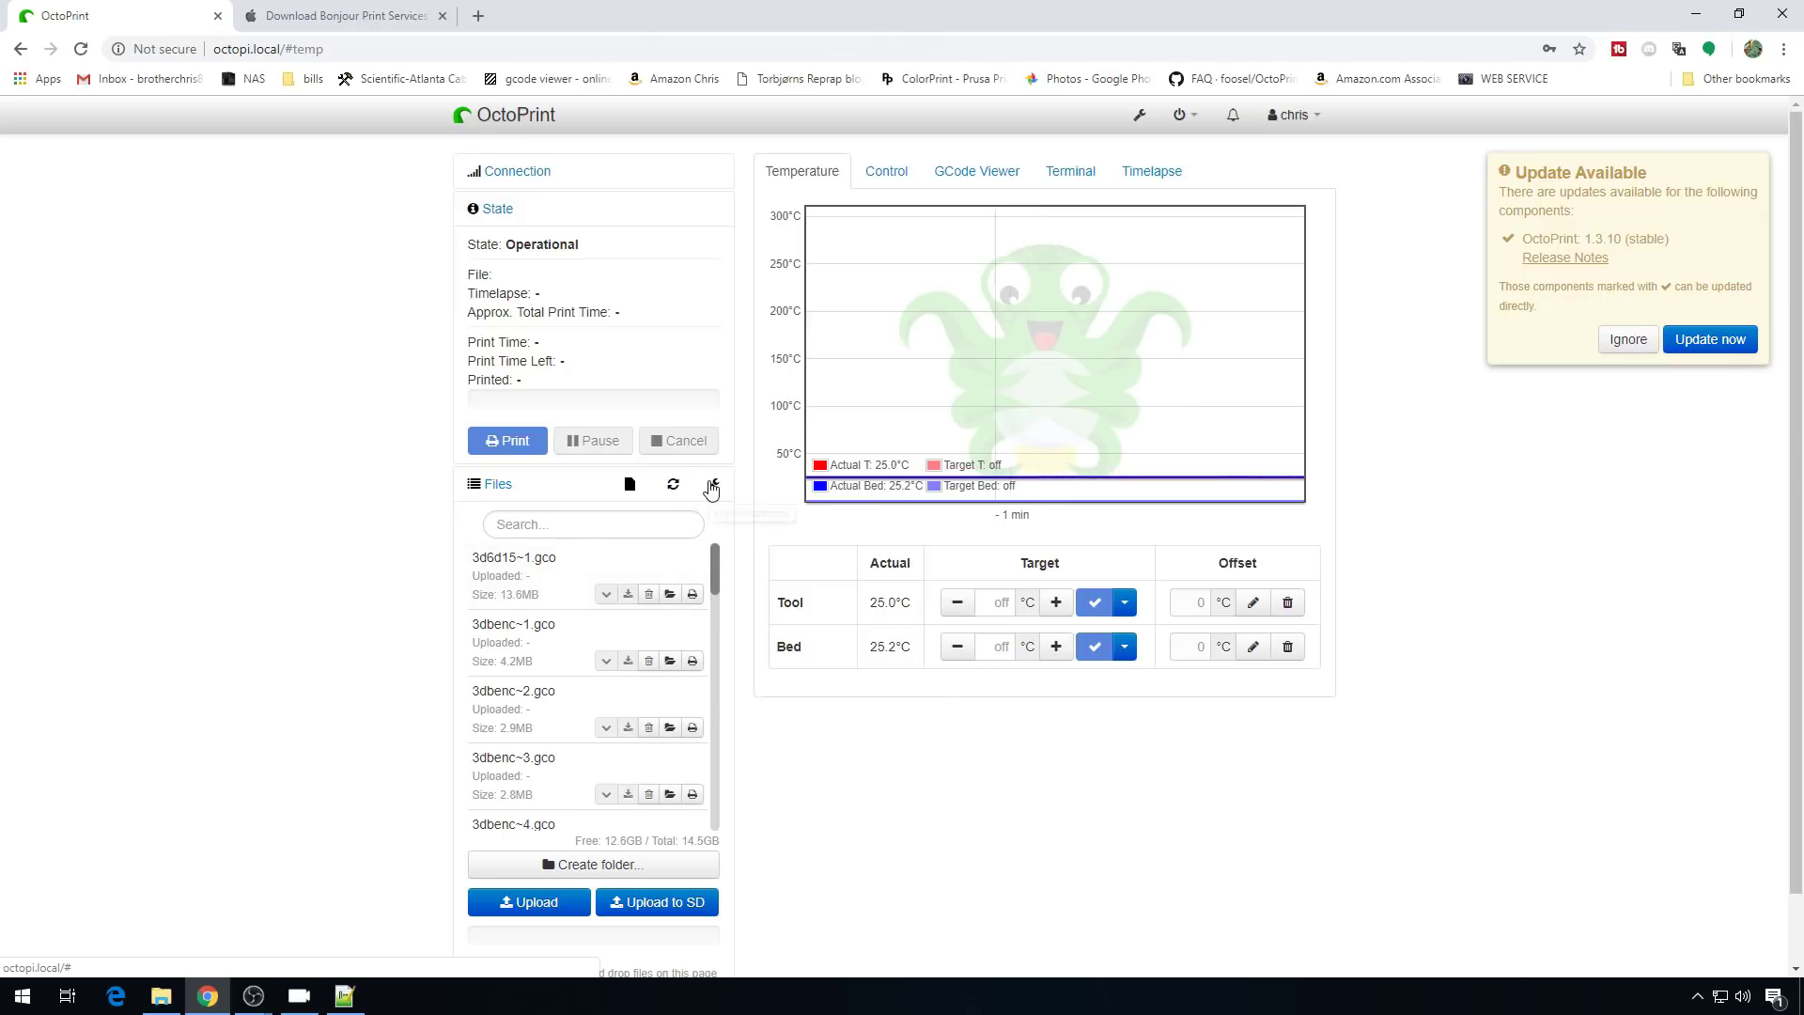
{"action": "left_click", "coordinate": [714, 486]}
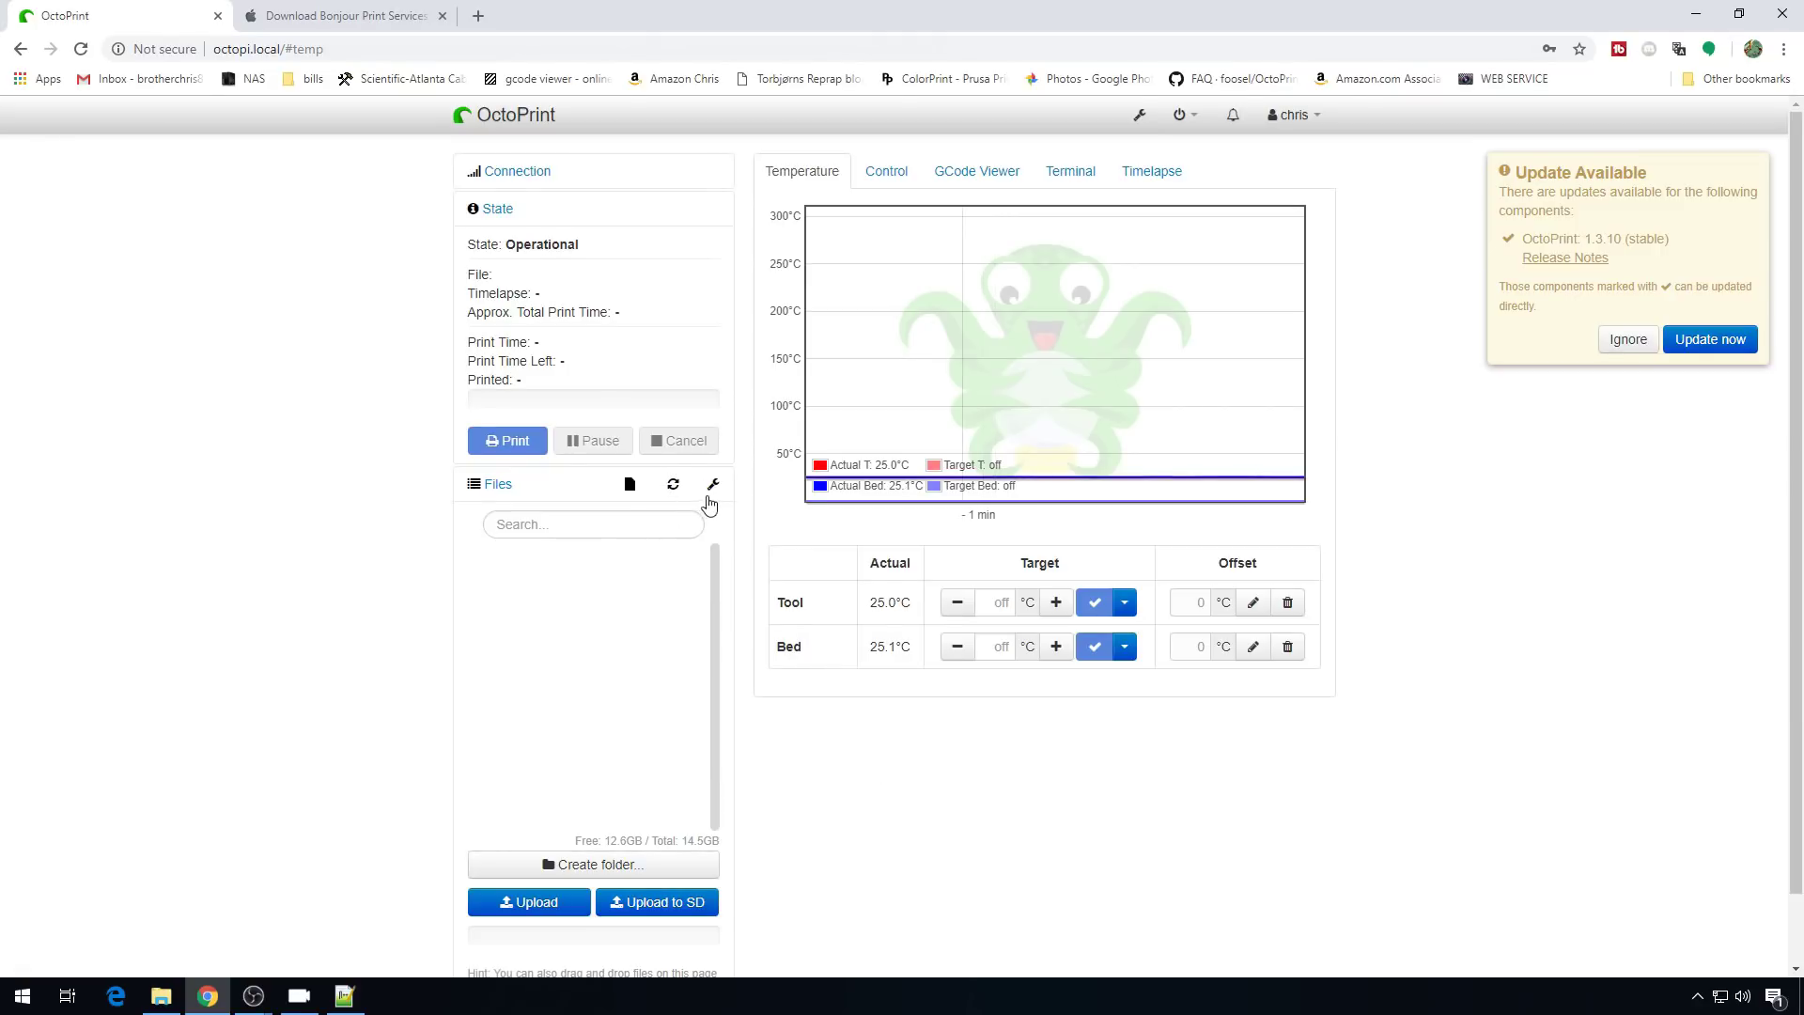
{"action": "left_click", "coordinate": [714, 485]}
{"action": "left_click", "coordinate": [791, 562]}
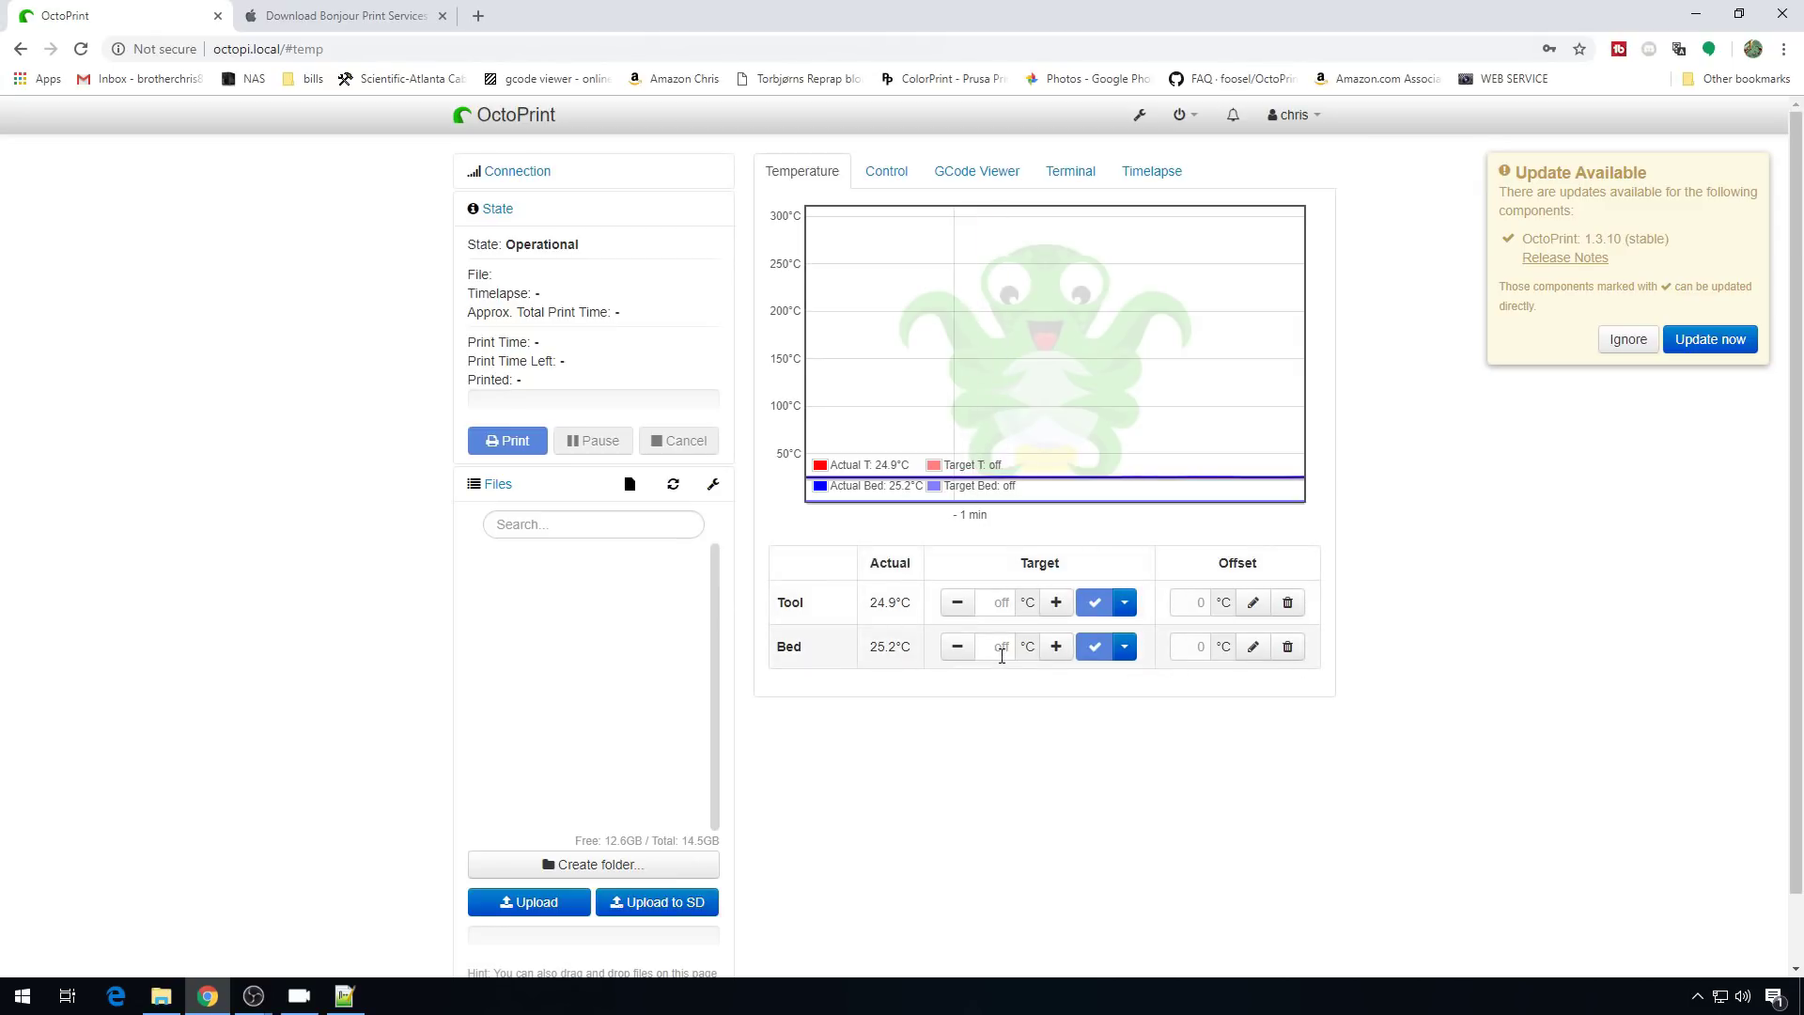
{"action": "left_click", "coordinate": [886, 173]}
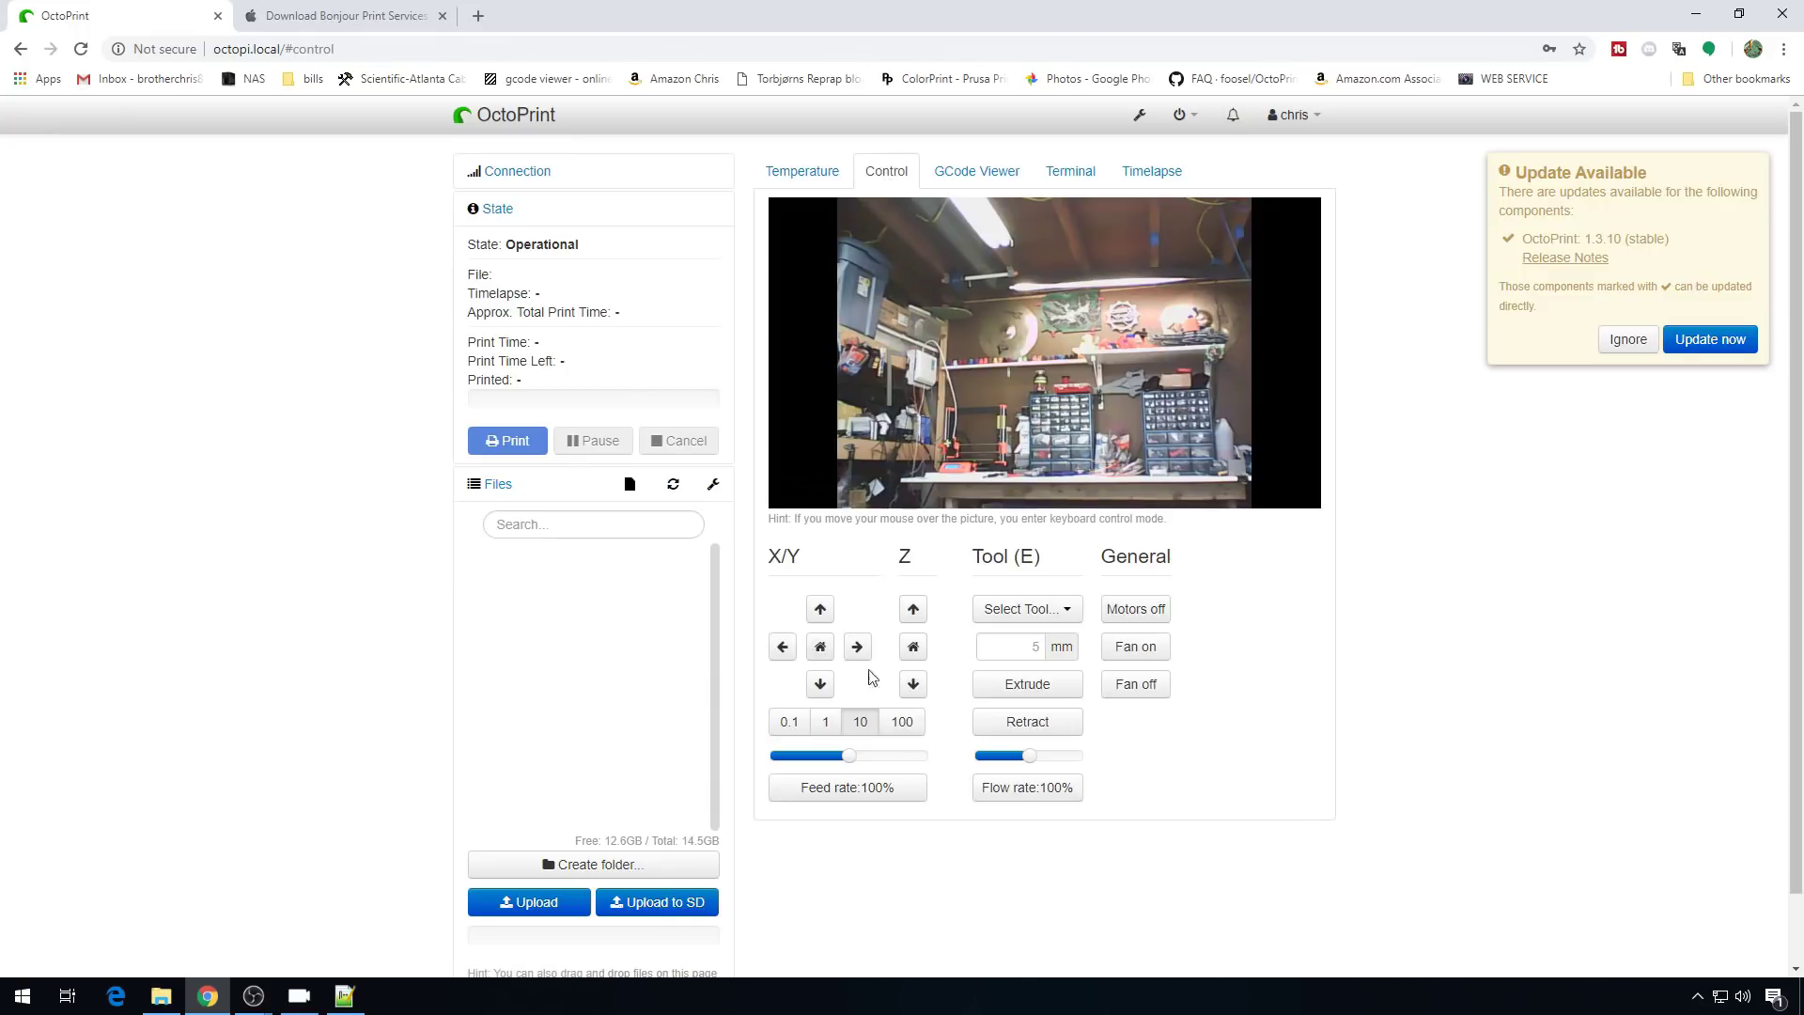
{"action": "left_click", "coordinate": [977, 173]}
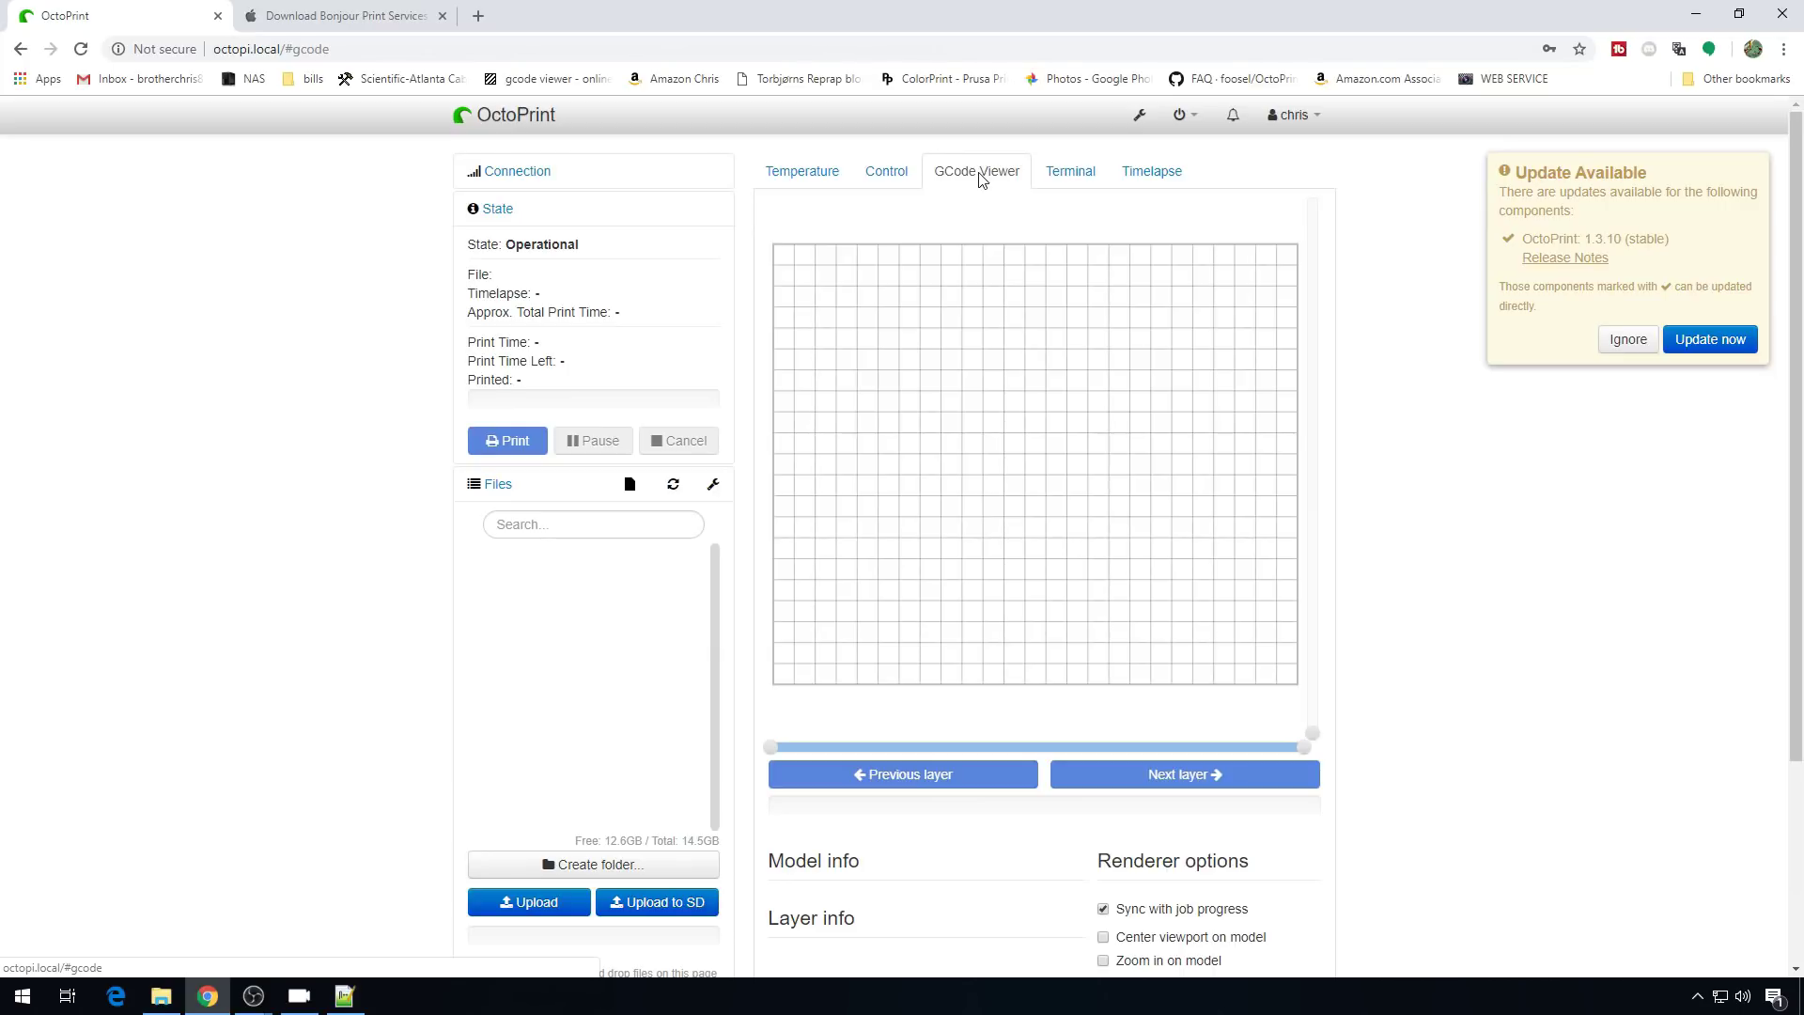
Look over the Terminal and Timelapse tabs, return to Temperature, and start the software update.
{"action": "left_click", "coordinate": [1071, 173]}
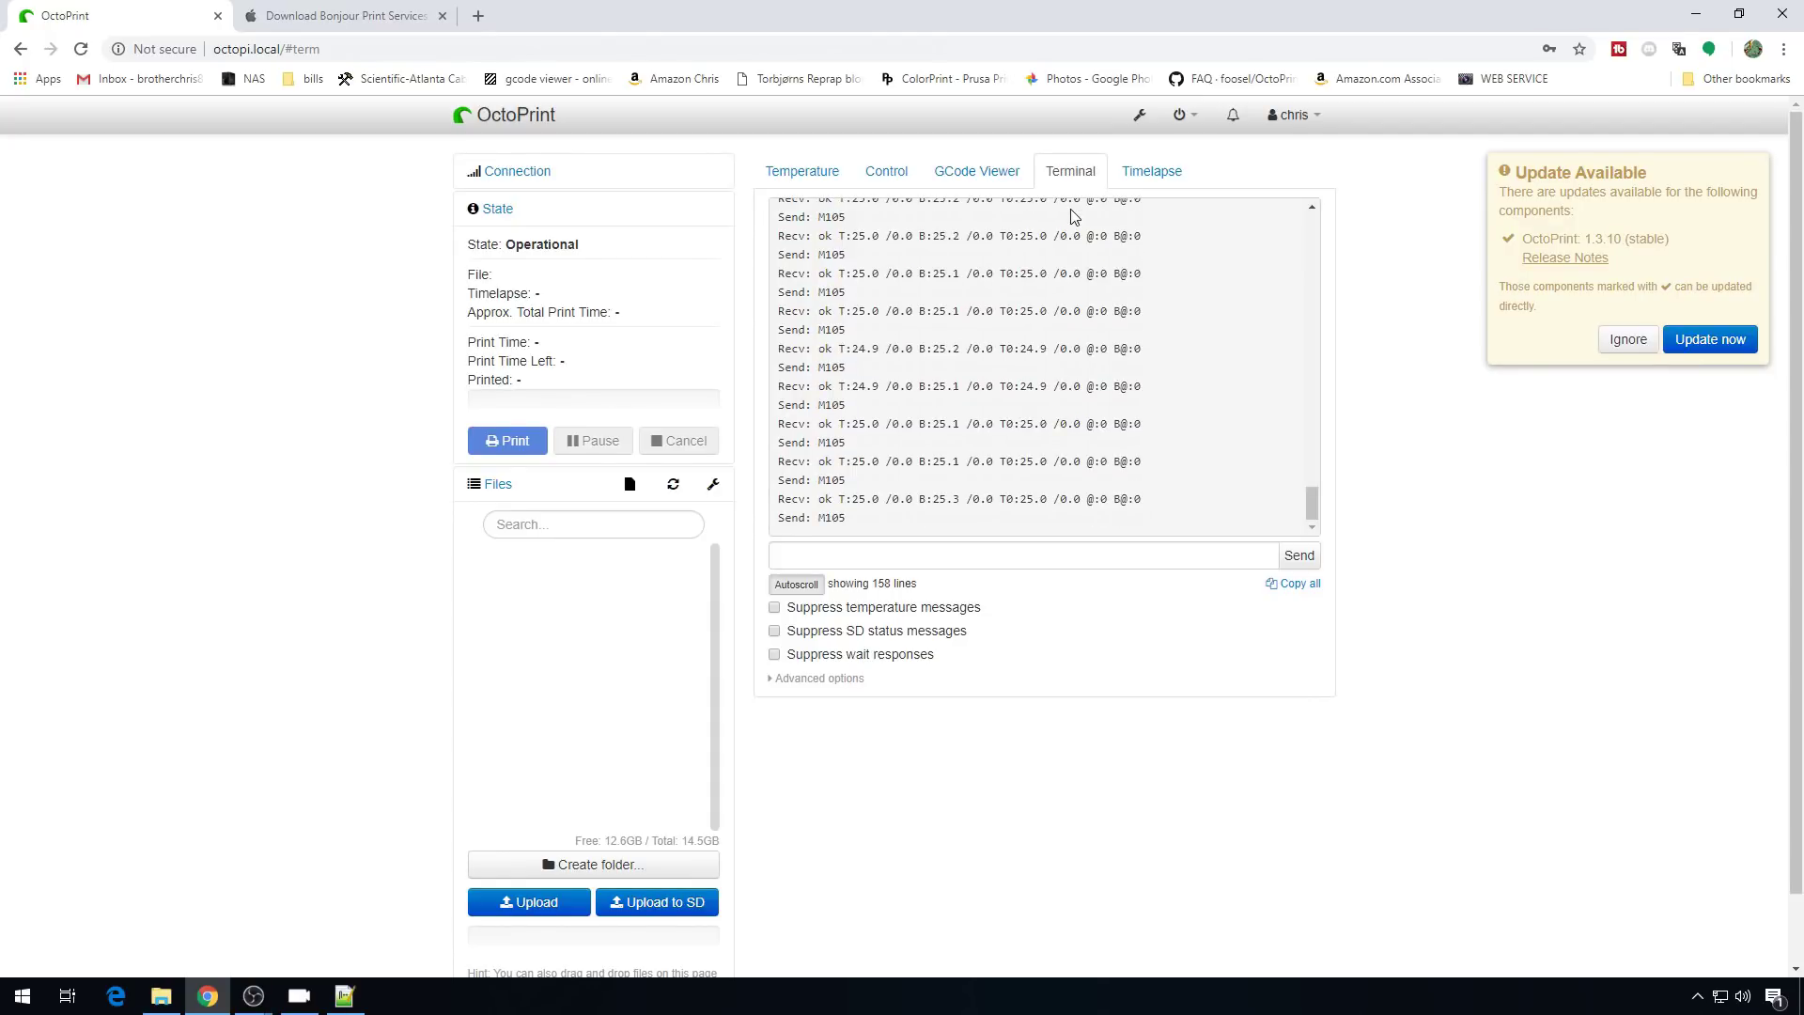
{"action": "left_click", "coordinate": [1152, 171]}
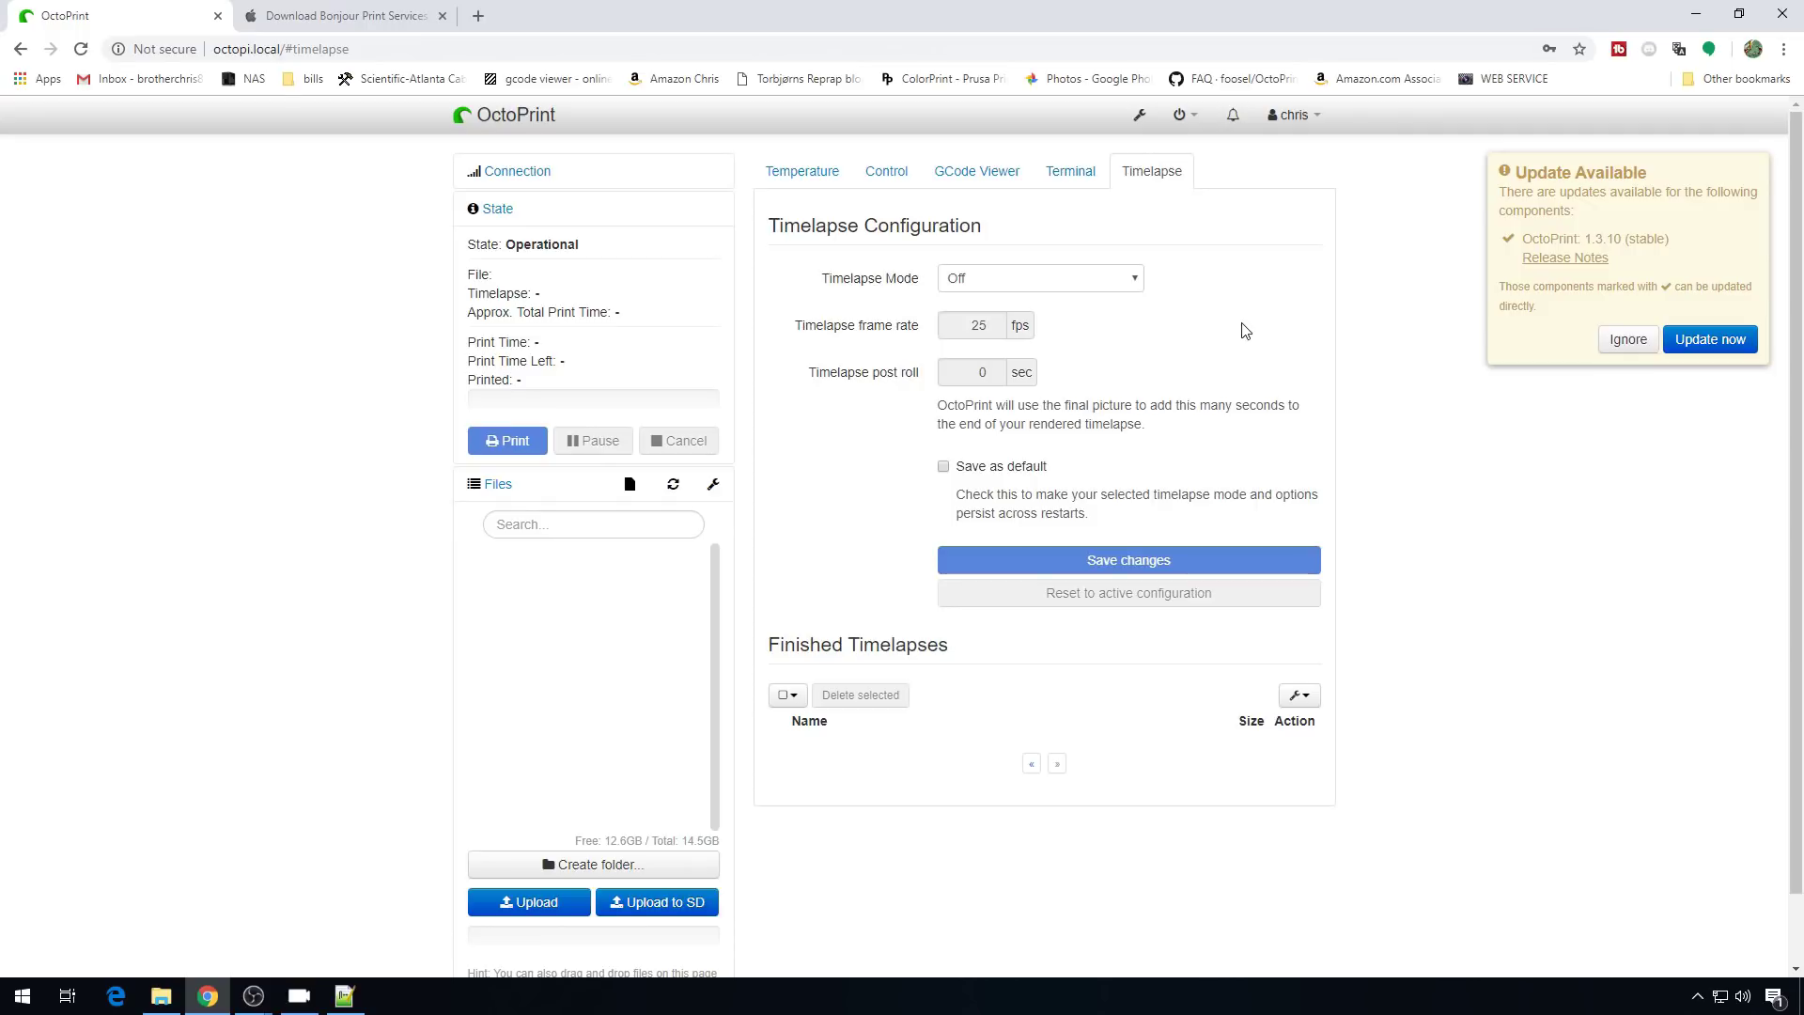
{"action": "key", "text": "alt+Left"}
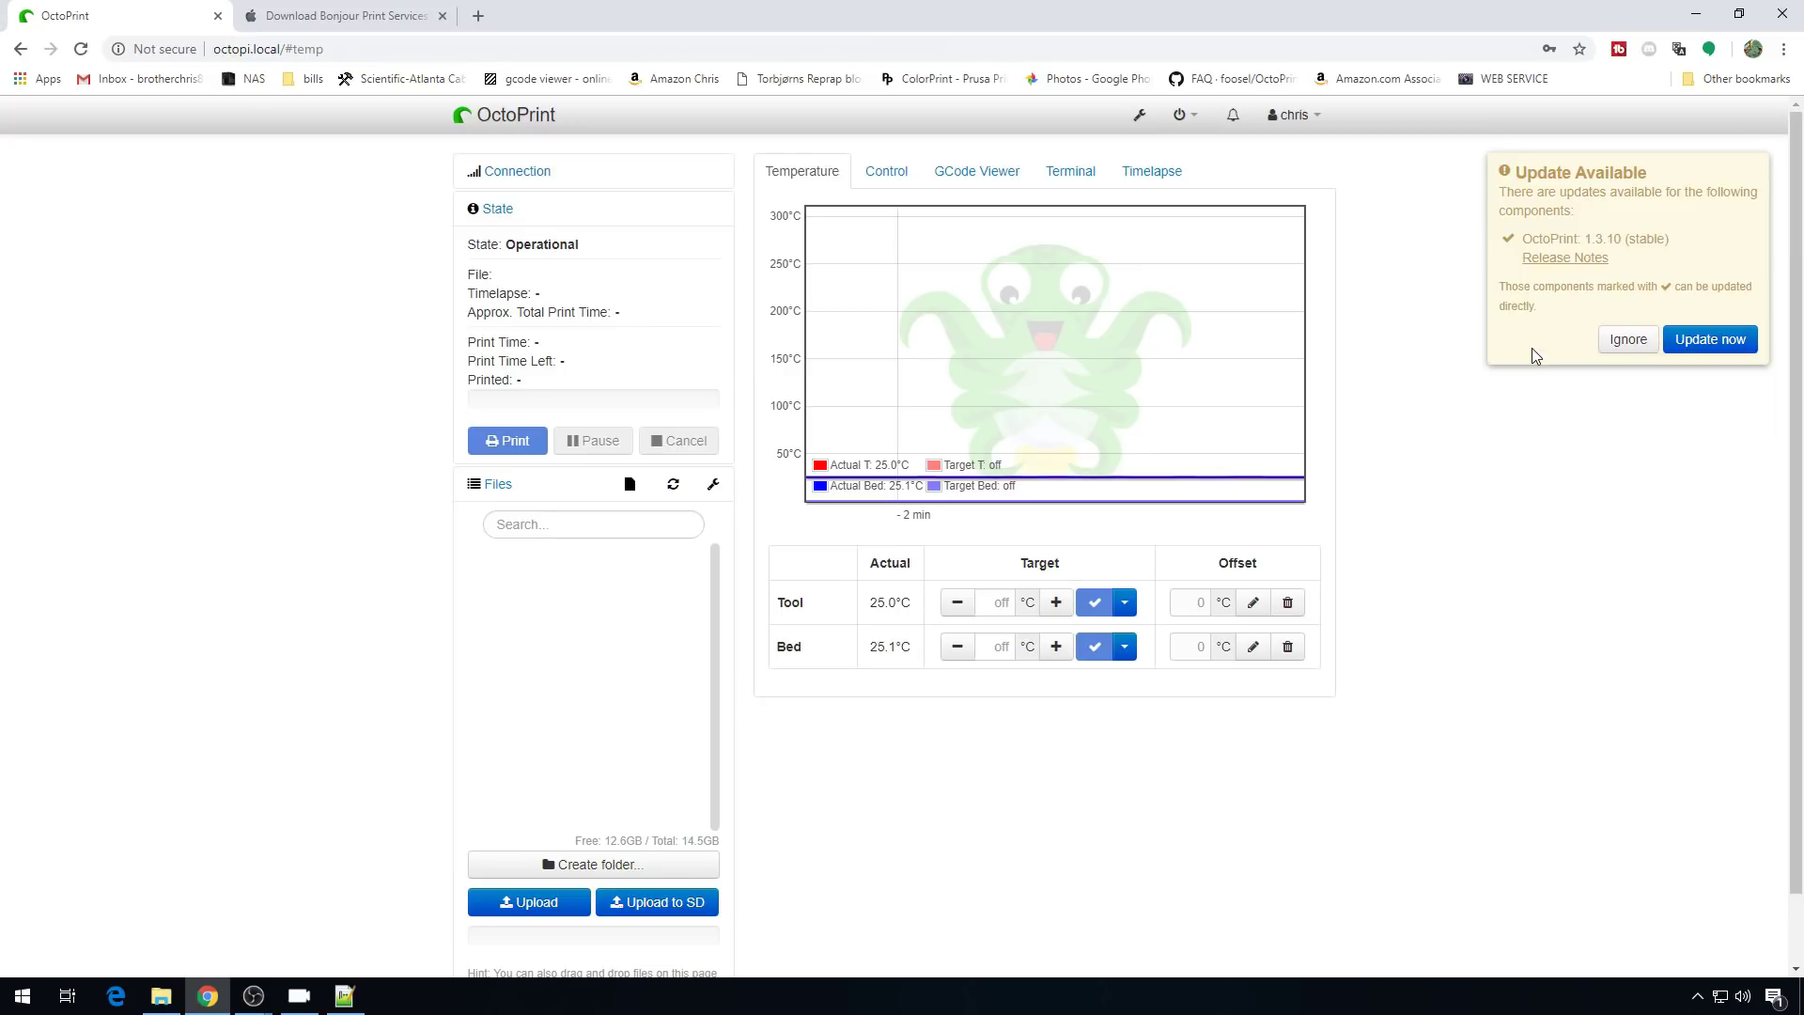
{"action": "left_click", "coordinate": [1710, 340]}
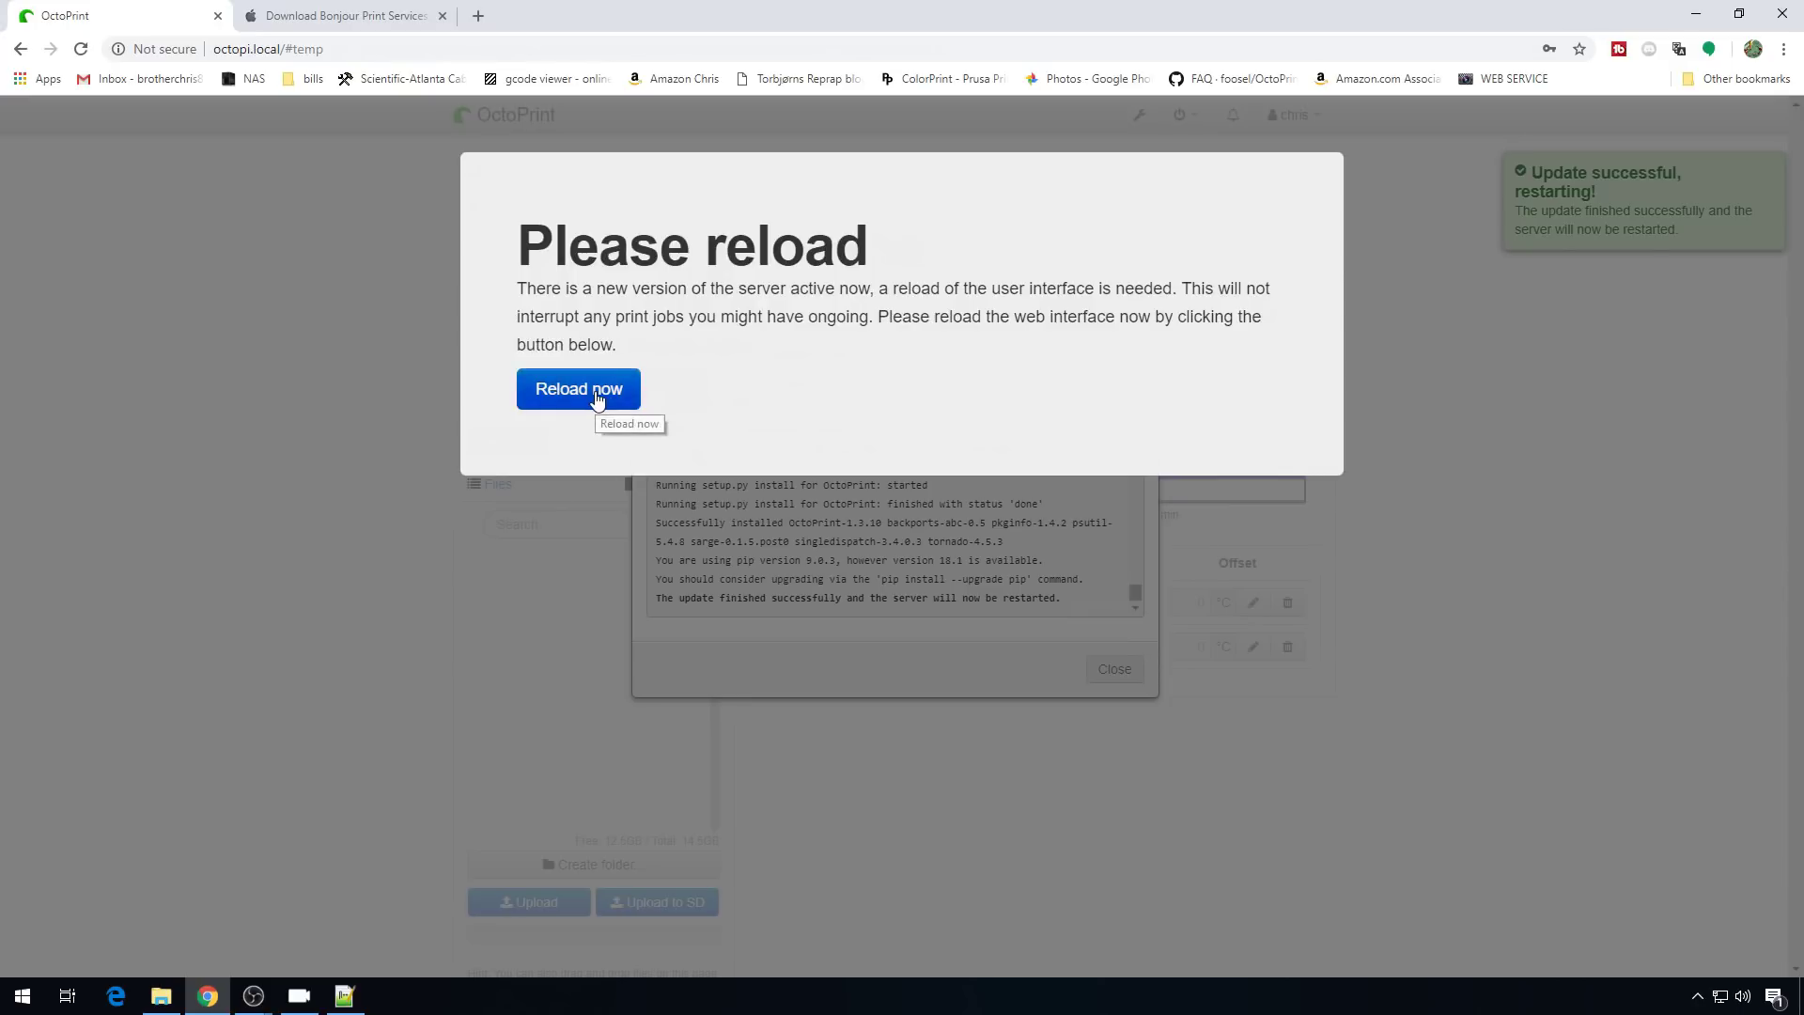
Reload the interface after the 1.3.10 update and disable anonymous usage tracking.
{"action": "left_click", "coordinate": [596, 393]}
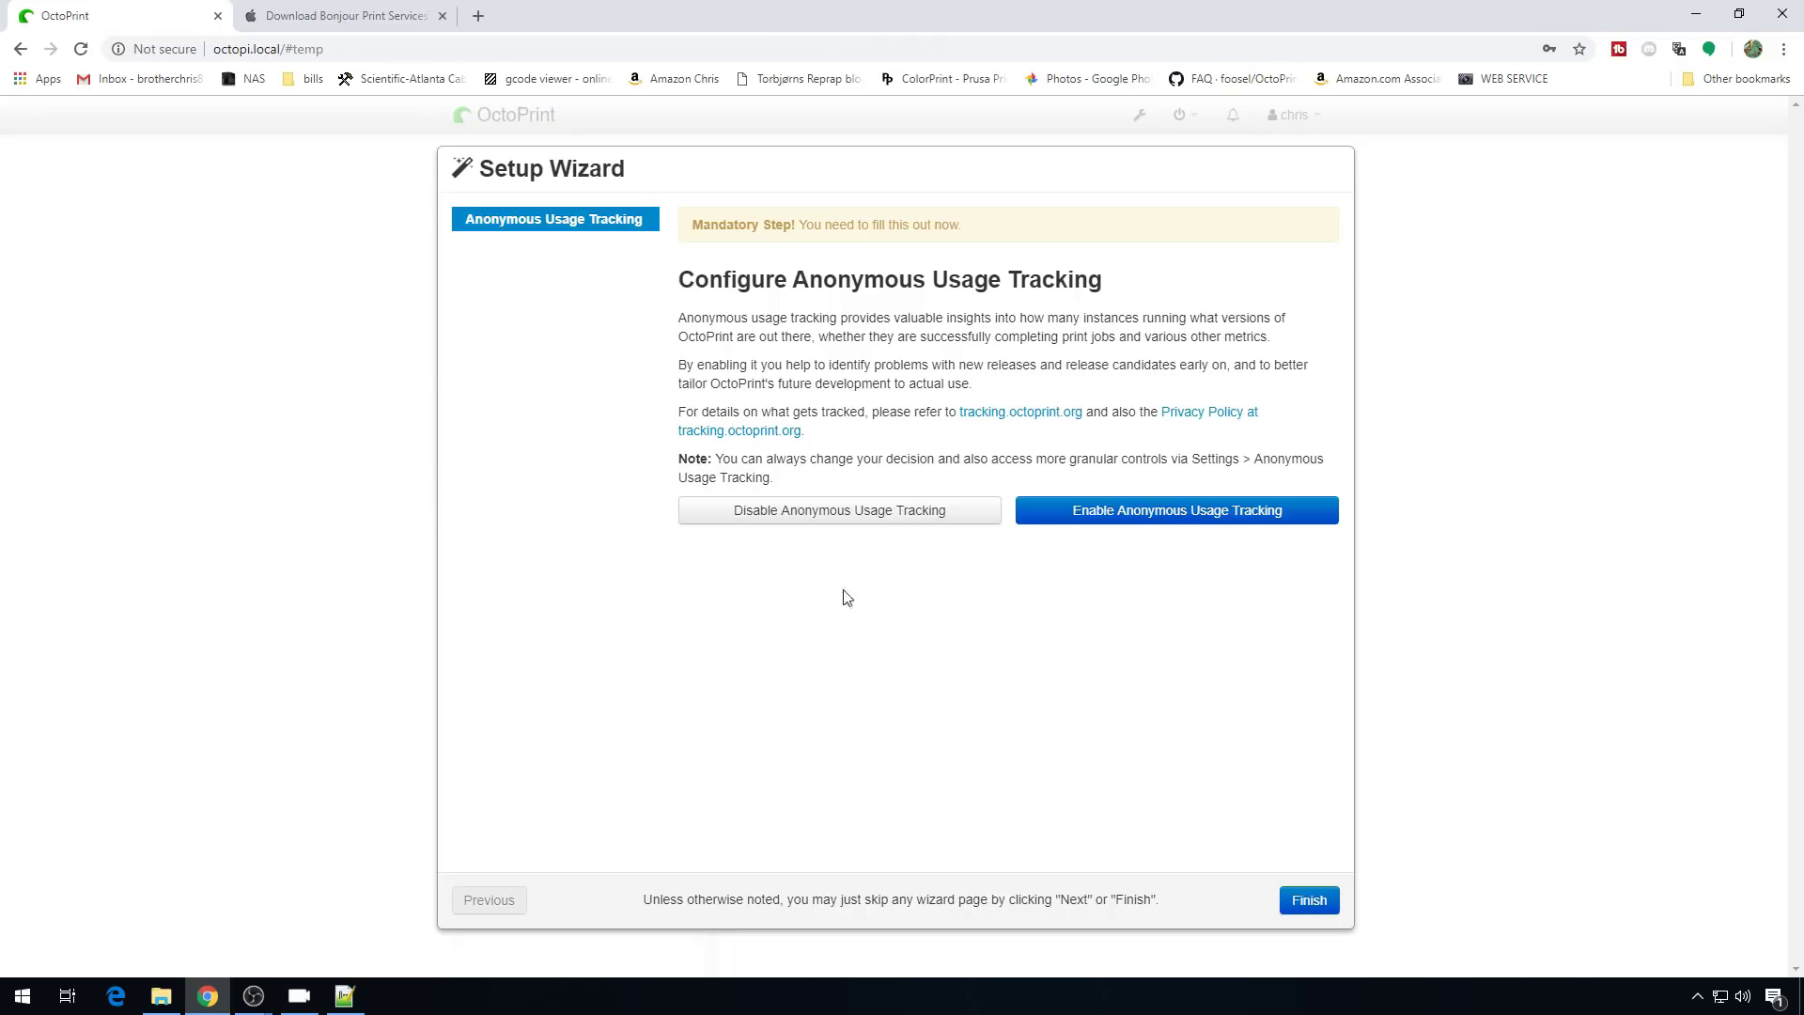
{"action": "left_click", "coordinate": [894, 524]}
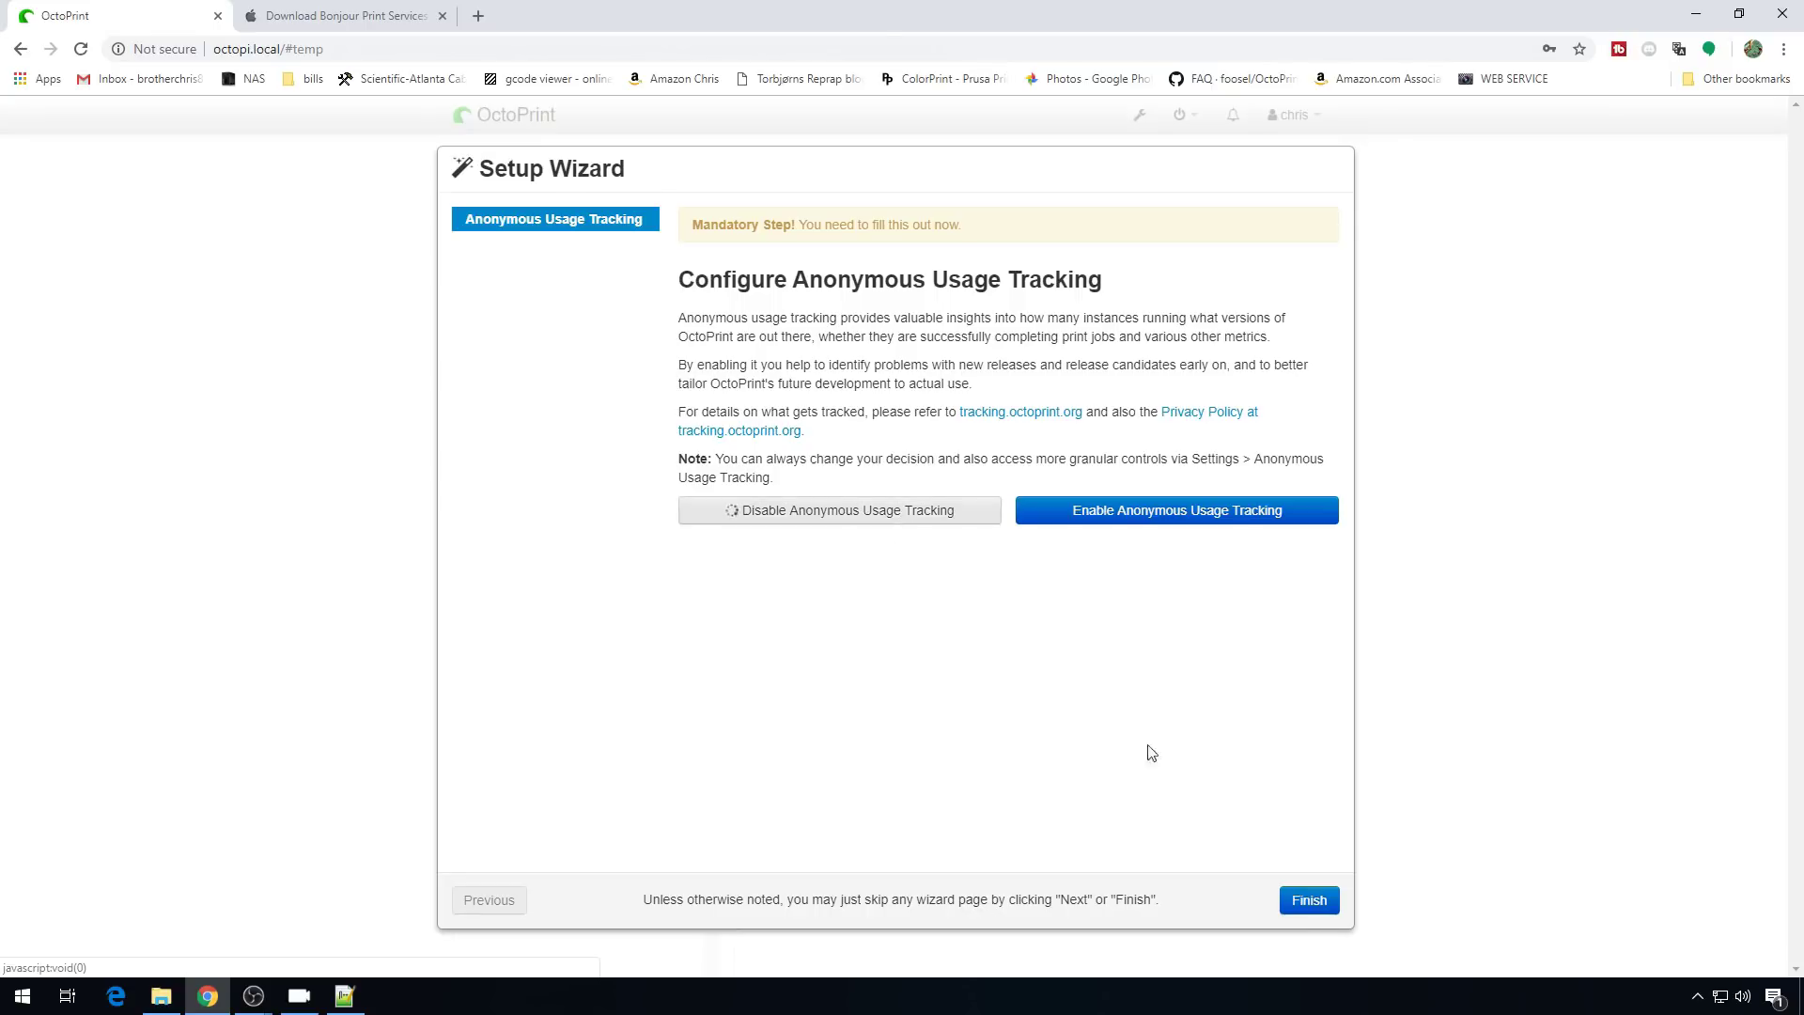
{"action": "left_click", "coordinate": [1292, 902]}
{"action": "scroll", "coordinate": [422, 741], "scroll_direction": "down", "scroll_amount": 4}
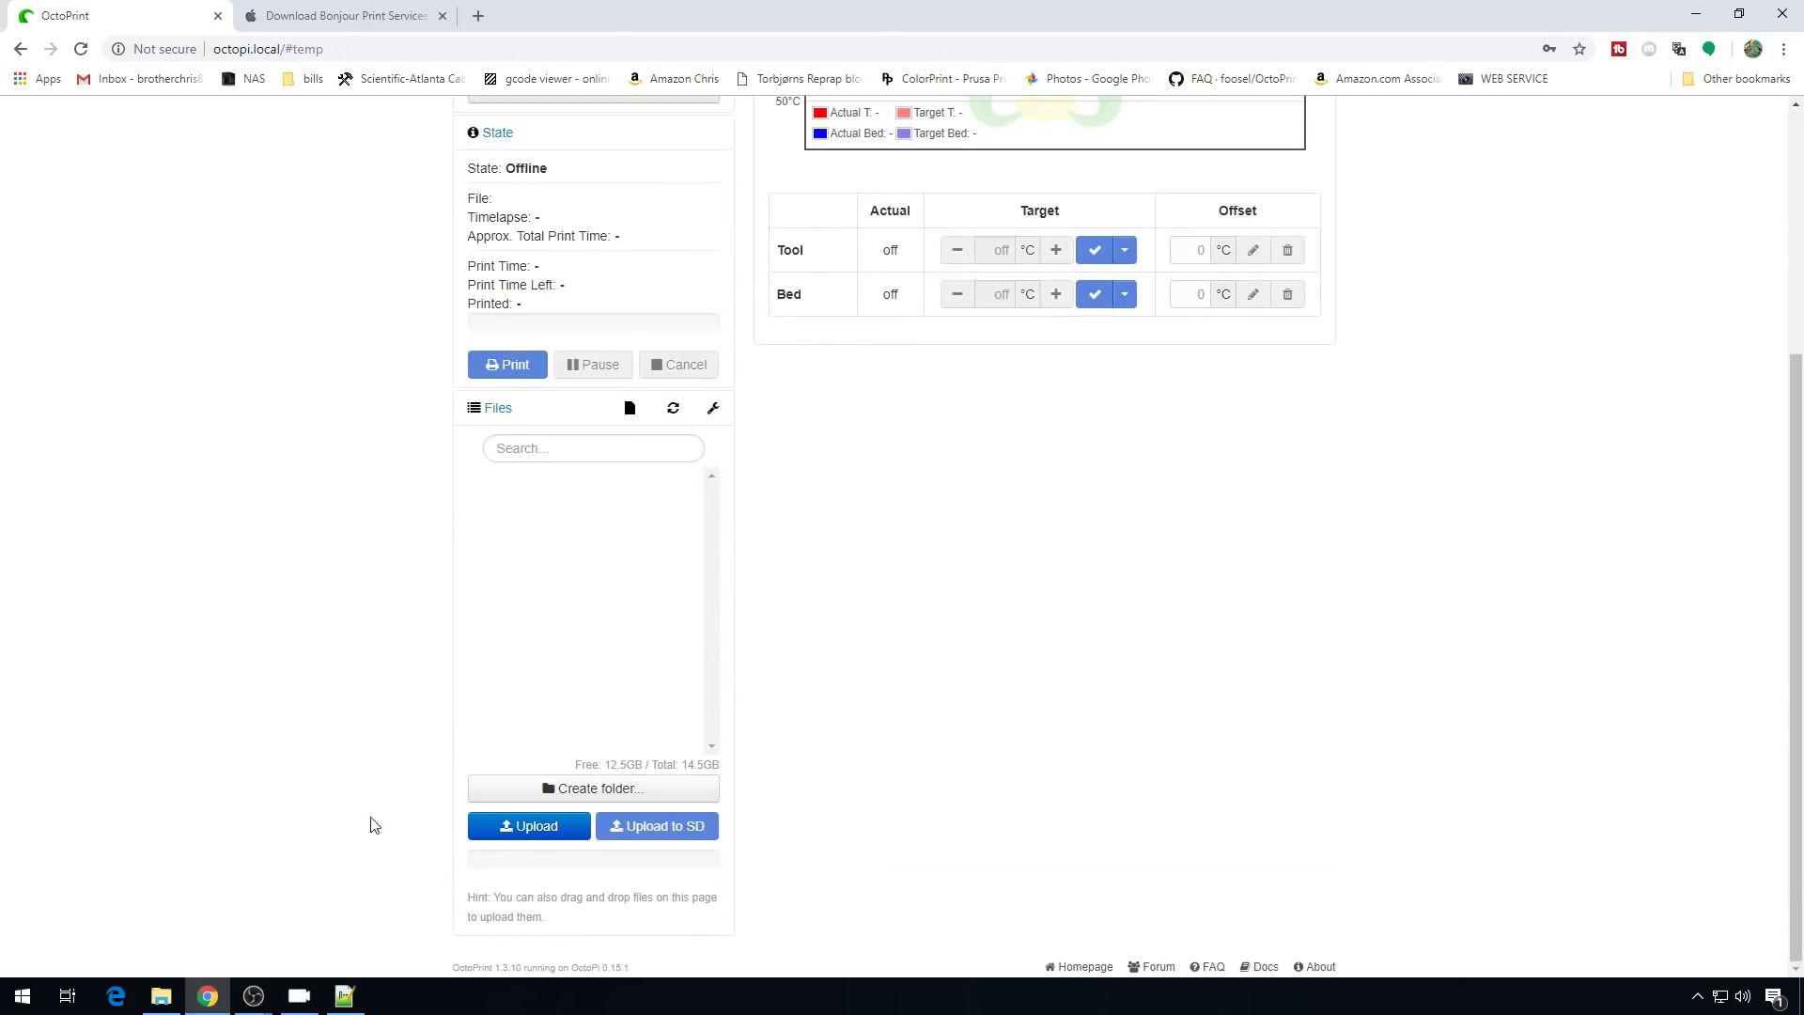
{"action": "left_click_drag", "start_coordinate": [467, 966], "coordinate": [524, 965]}
{"action": "scroll", "coordinate": [1034, 149], "scroll_direction": "up", "scroll_amount": 4}
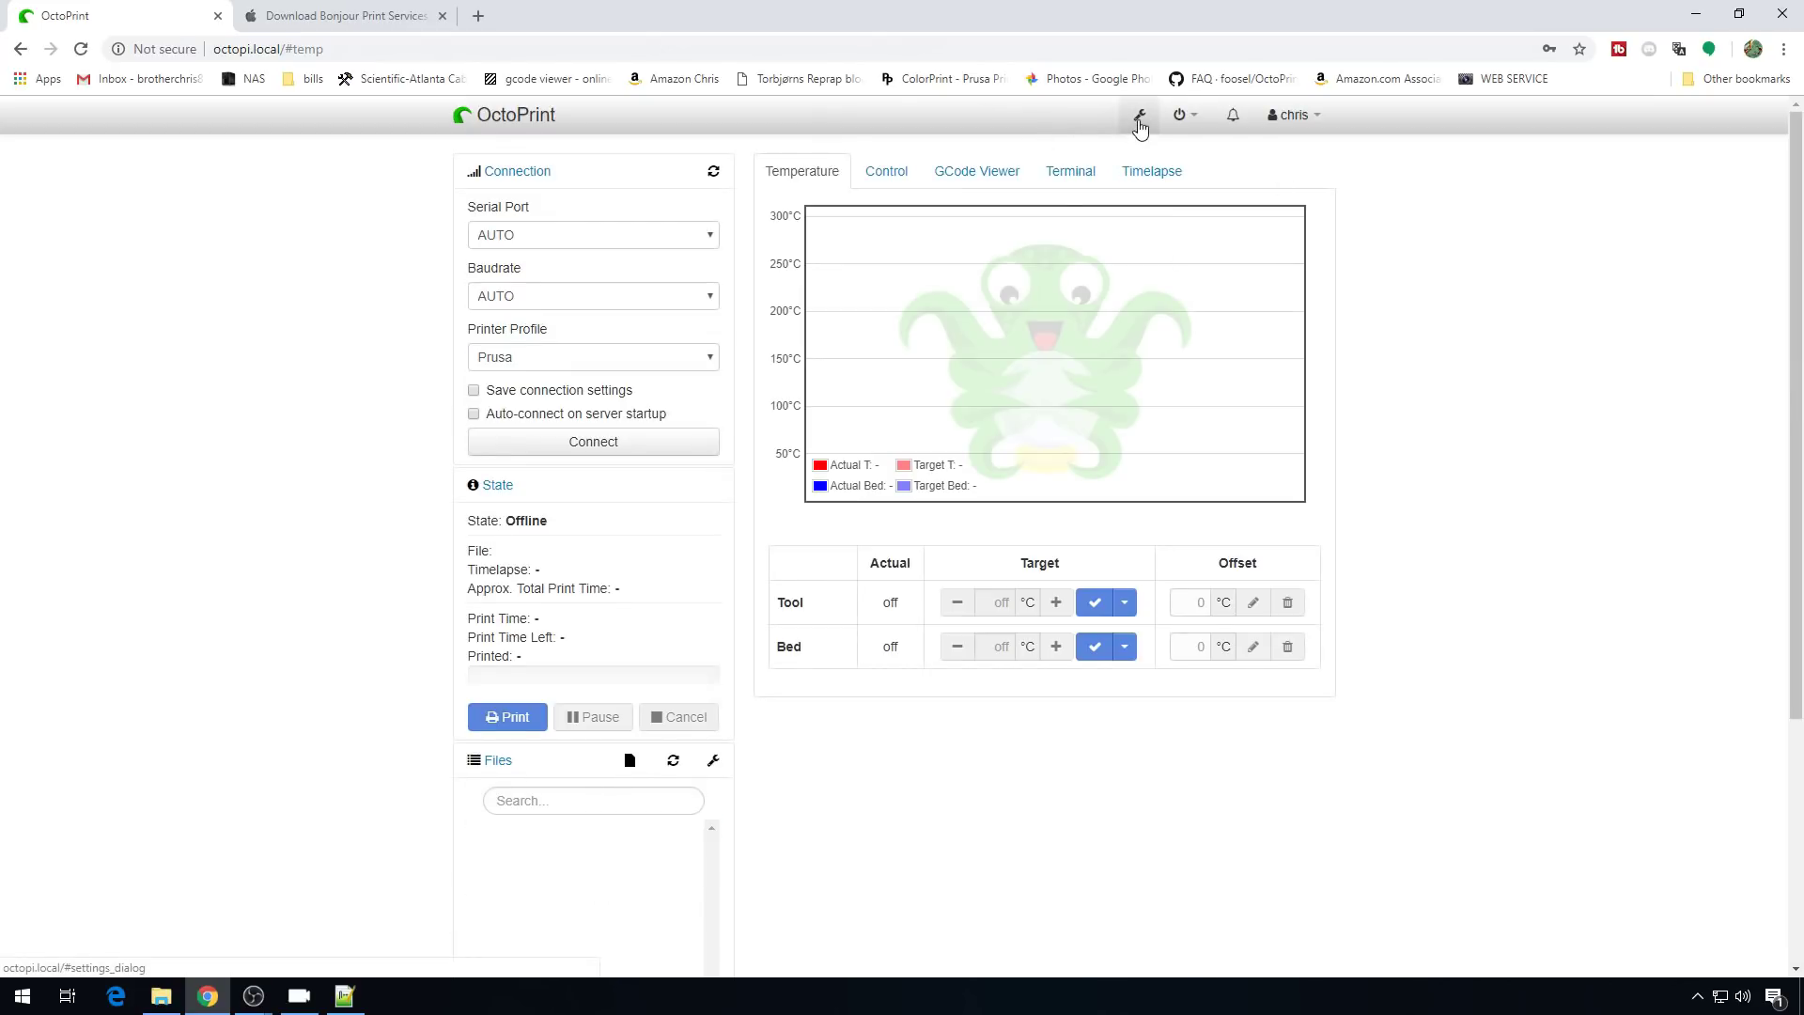
{"action": "left_click", "coordinate": [1139, 115]}
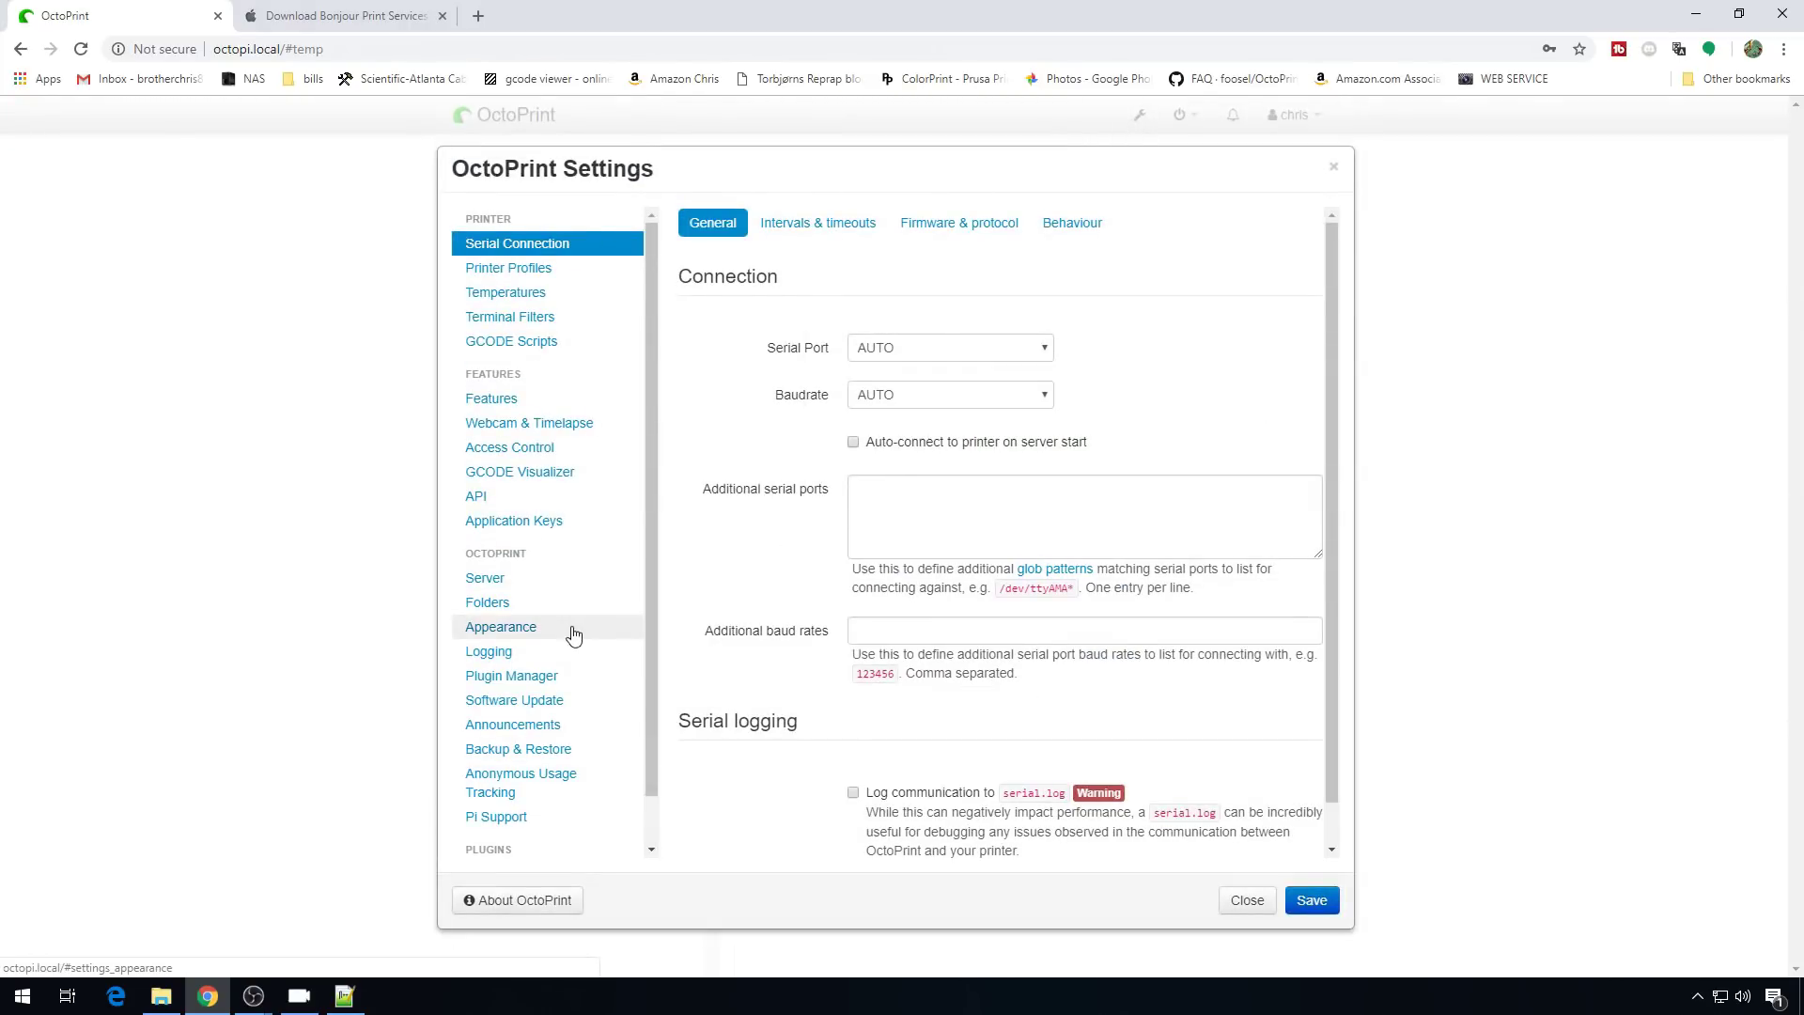
Set the interface title to Prusa and the interface colour to orange.
{"action": "left_click", "coordinate": [572, 633]}
{"action": "left_click", "coordinate": [945, 221]}
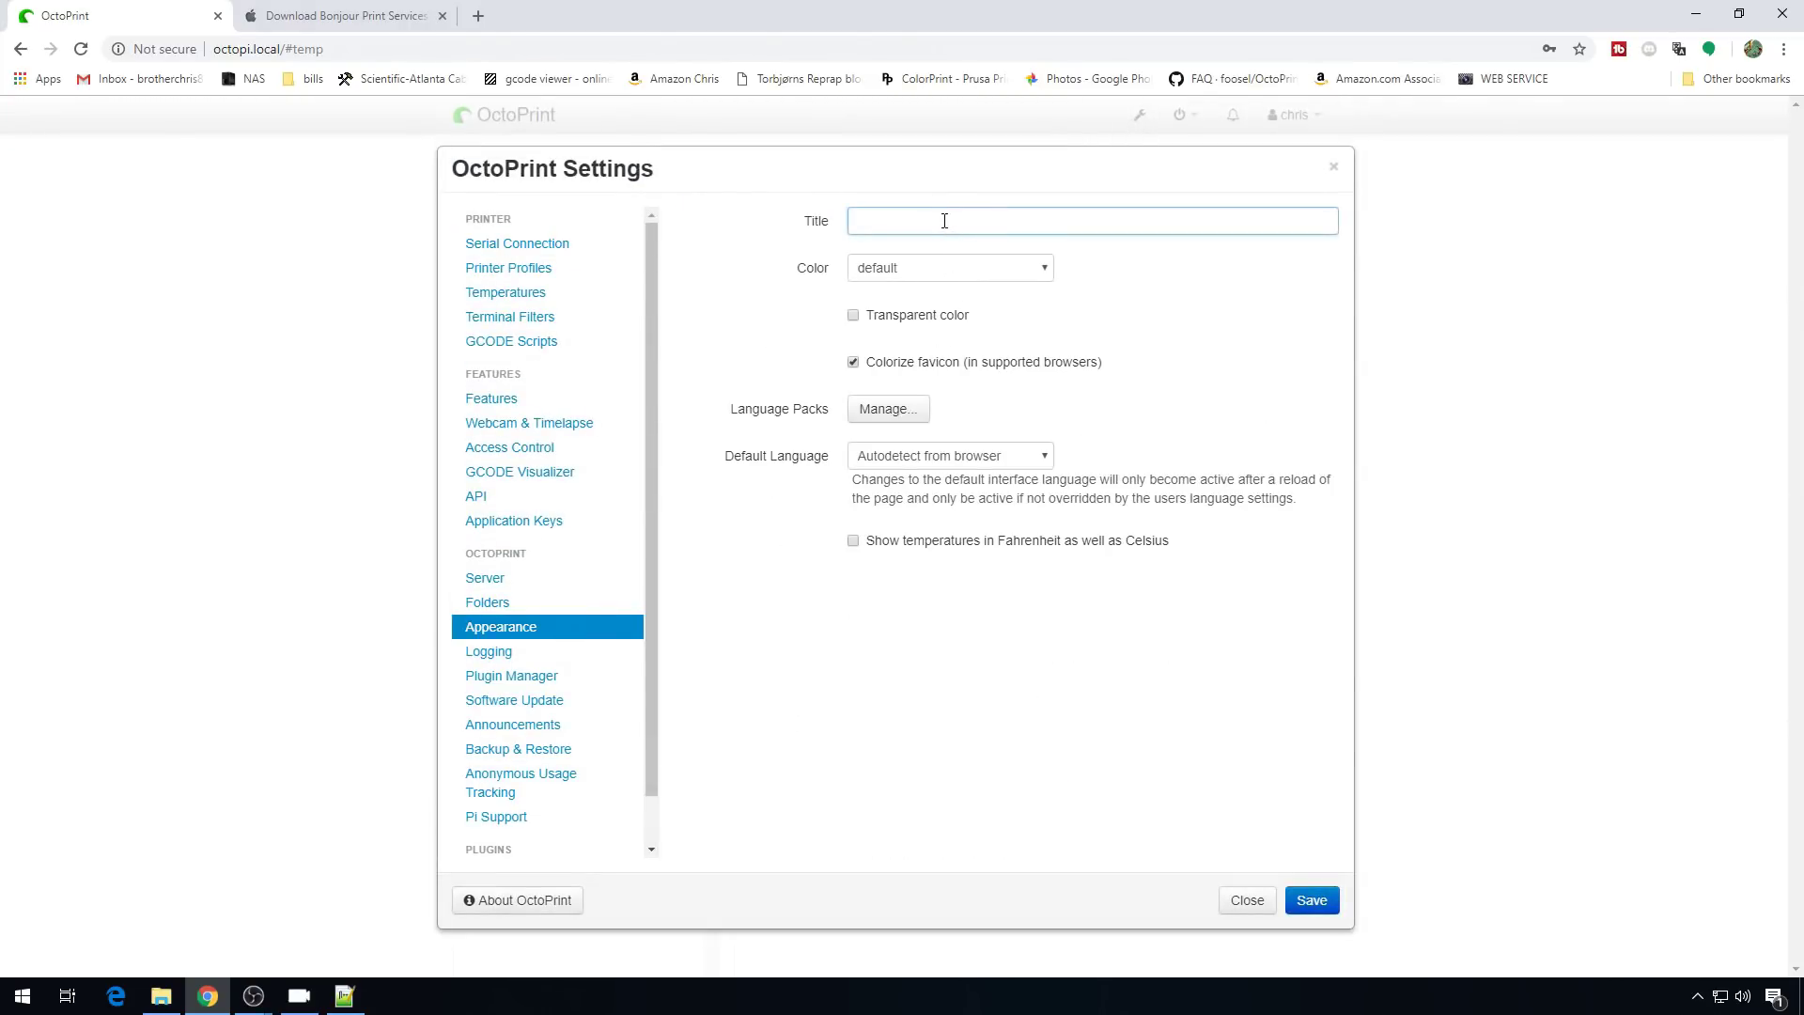
{"action": "type", "text": "Prusa"}
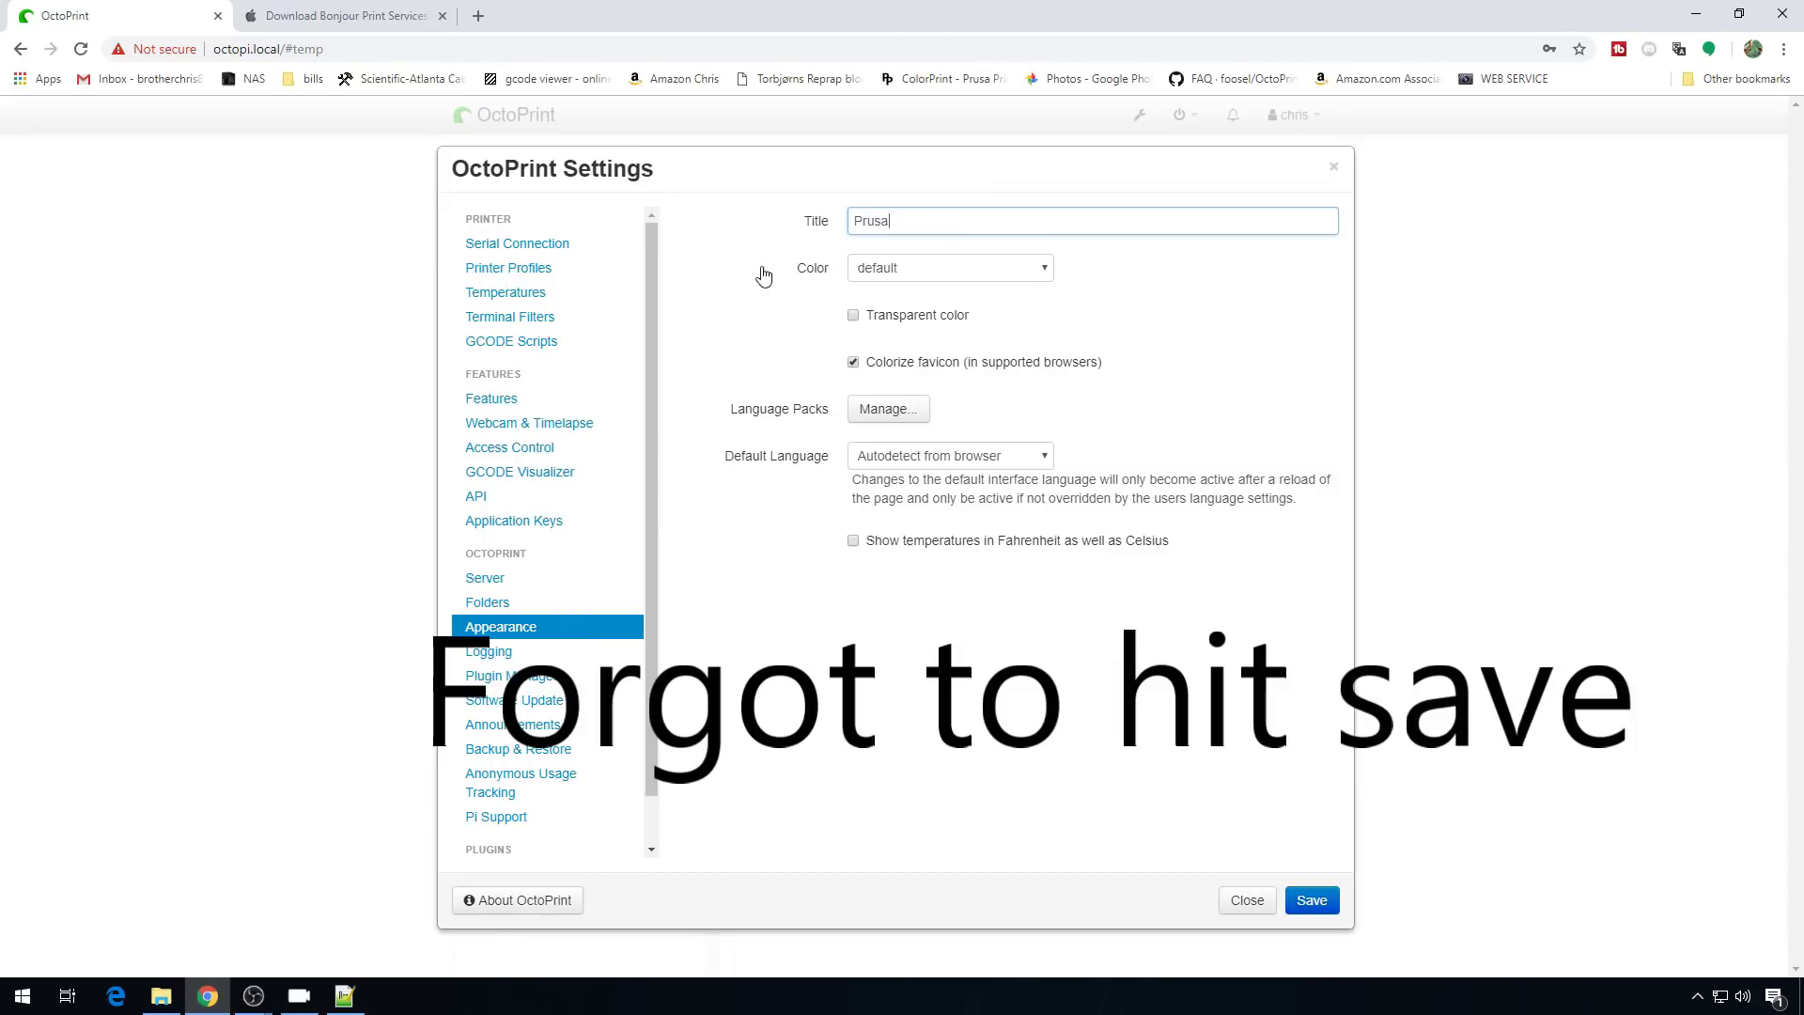
{"action": "left_click", "coordinate": [883, 270]}
{"action": "left_click", "coordinate": [888, 324]}
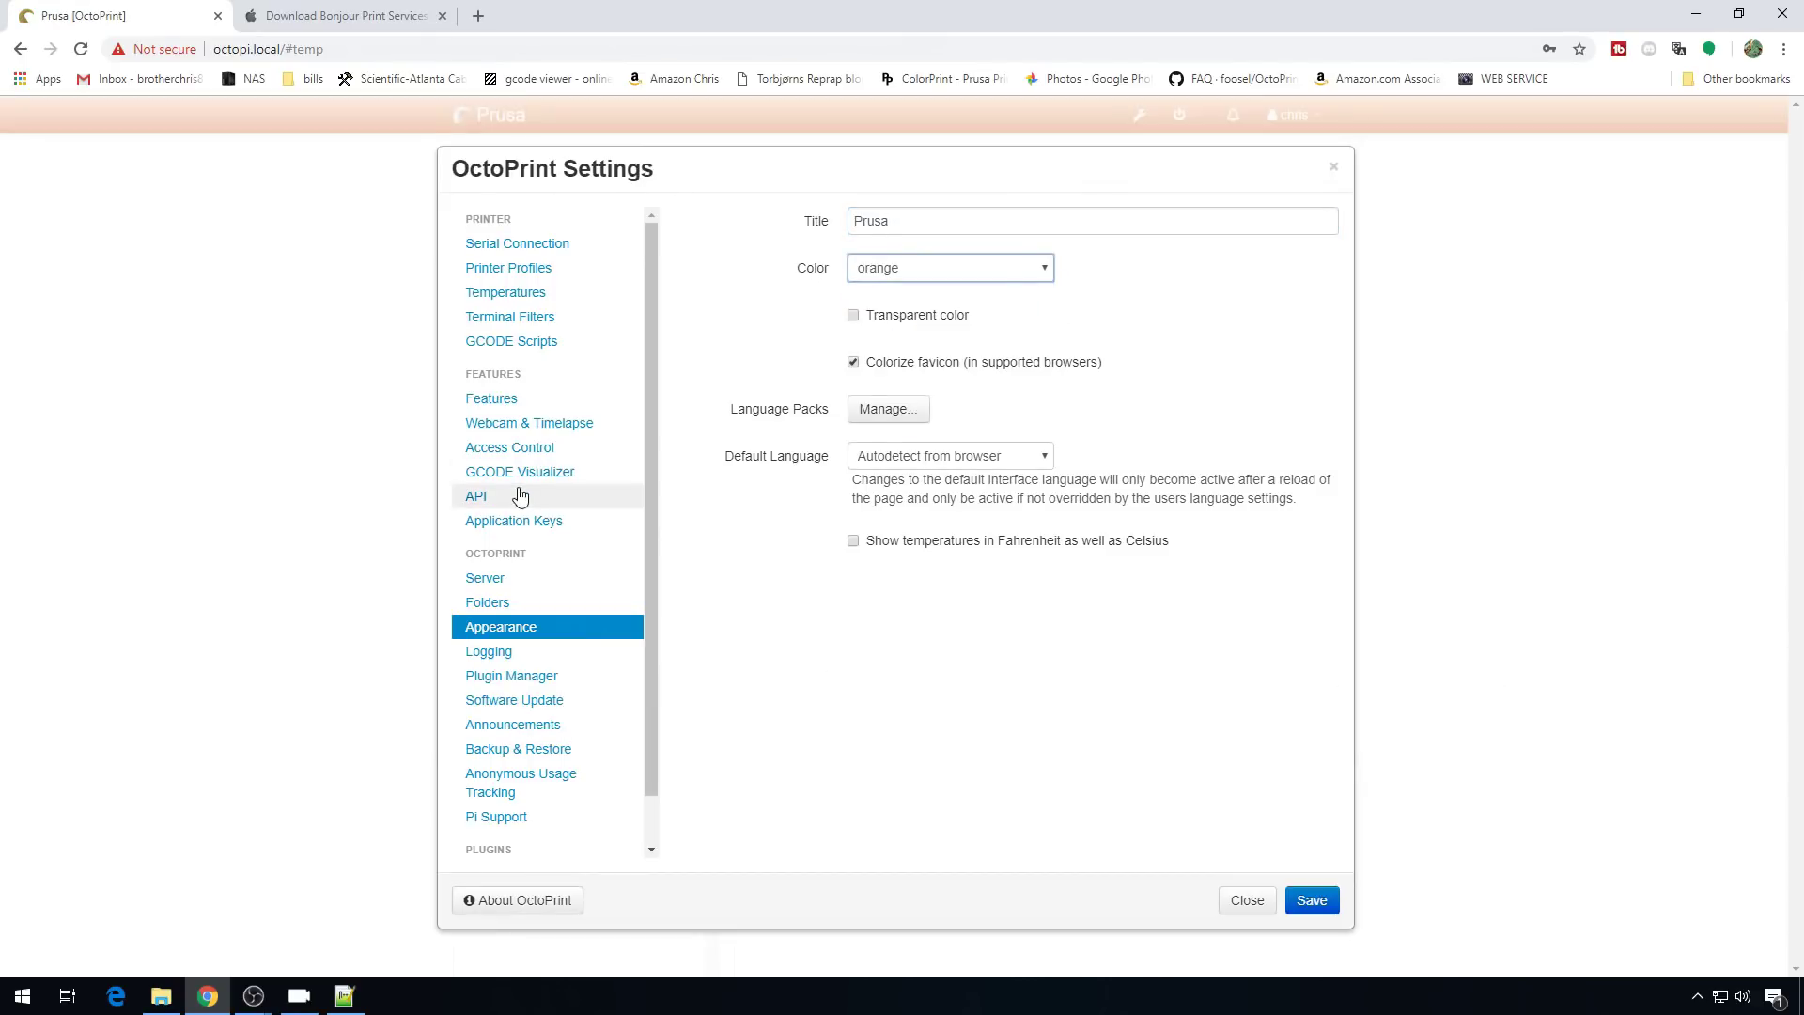
Select the whole API key in the API settings for copying.
{"action": "left_click", "coordinate": [520, 501]}
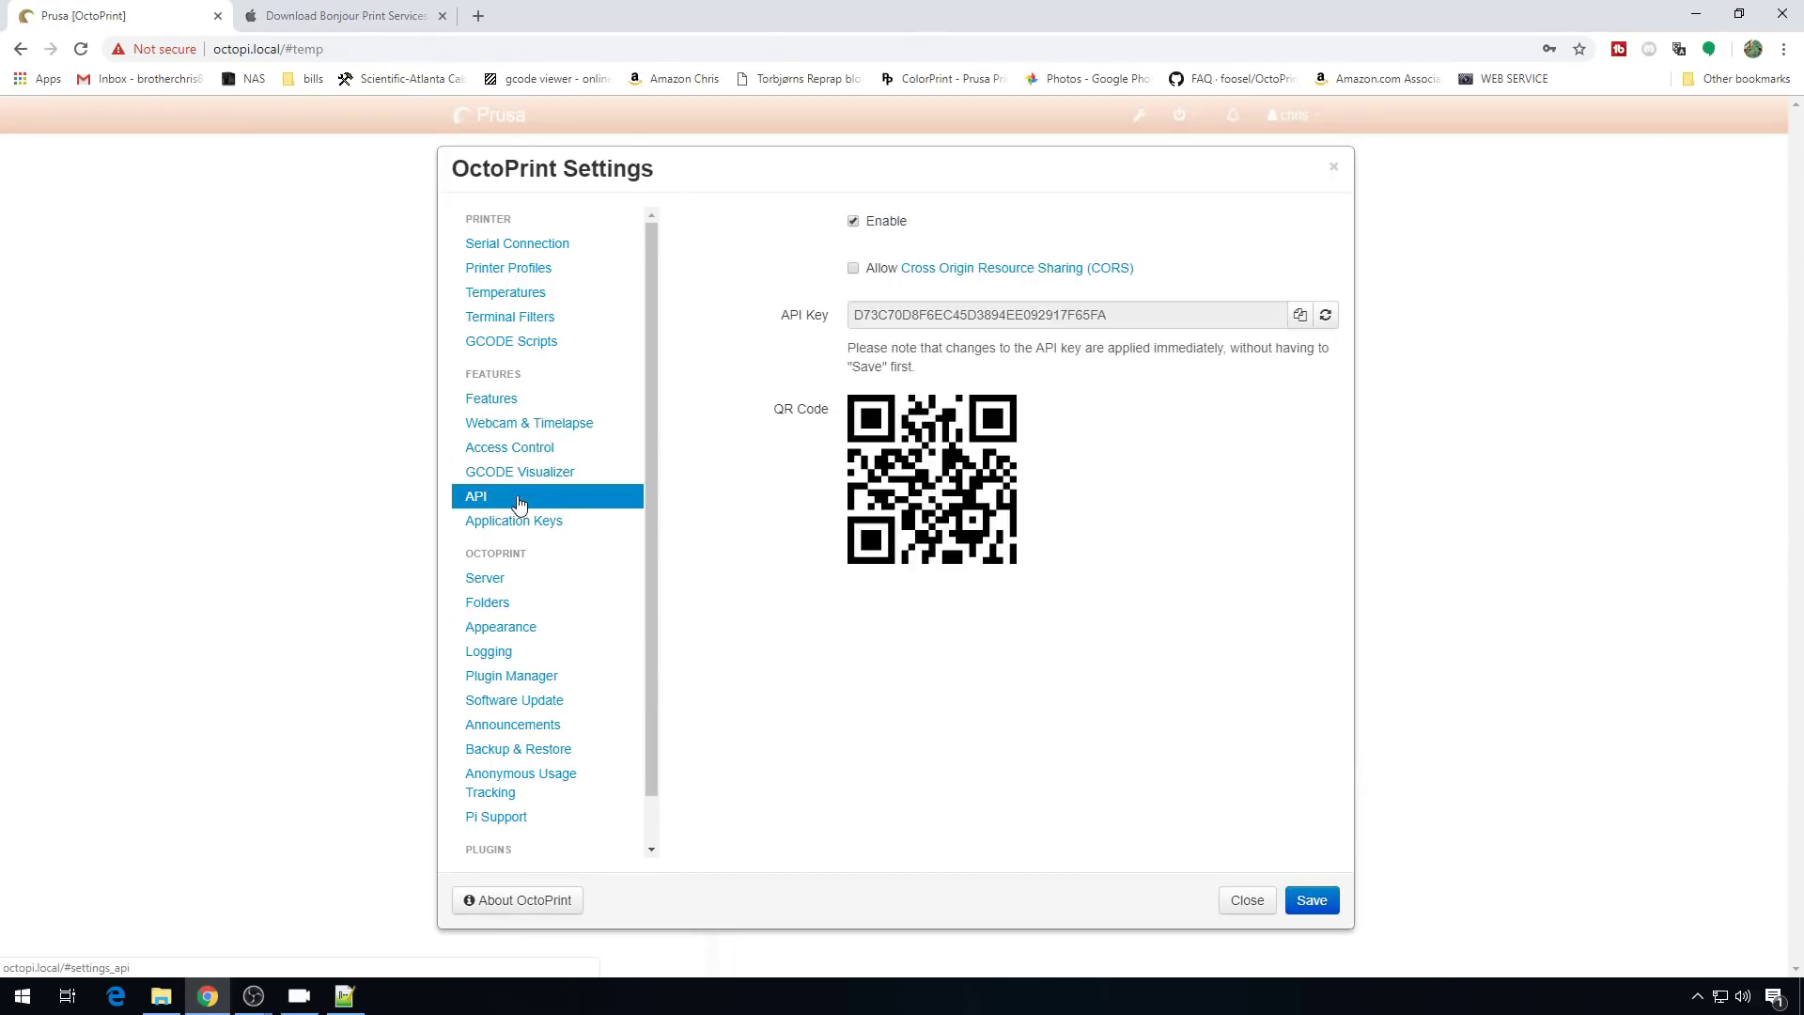
{"action": "double_click", "coordinate": [979, 310]}
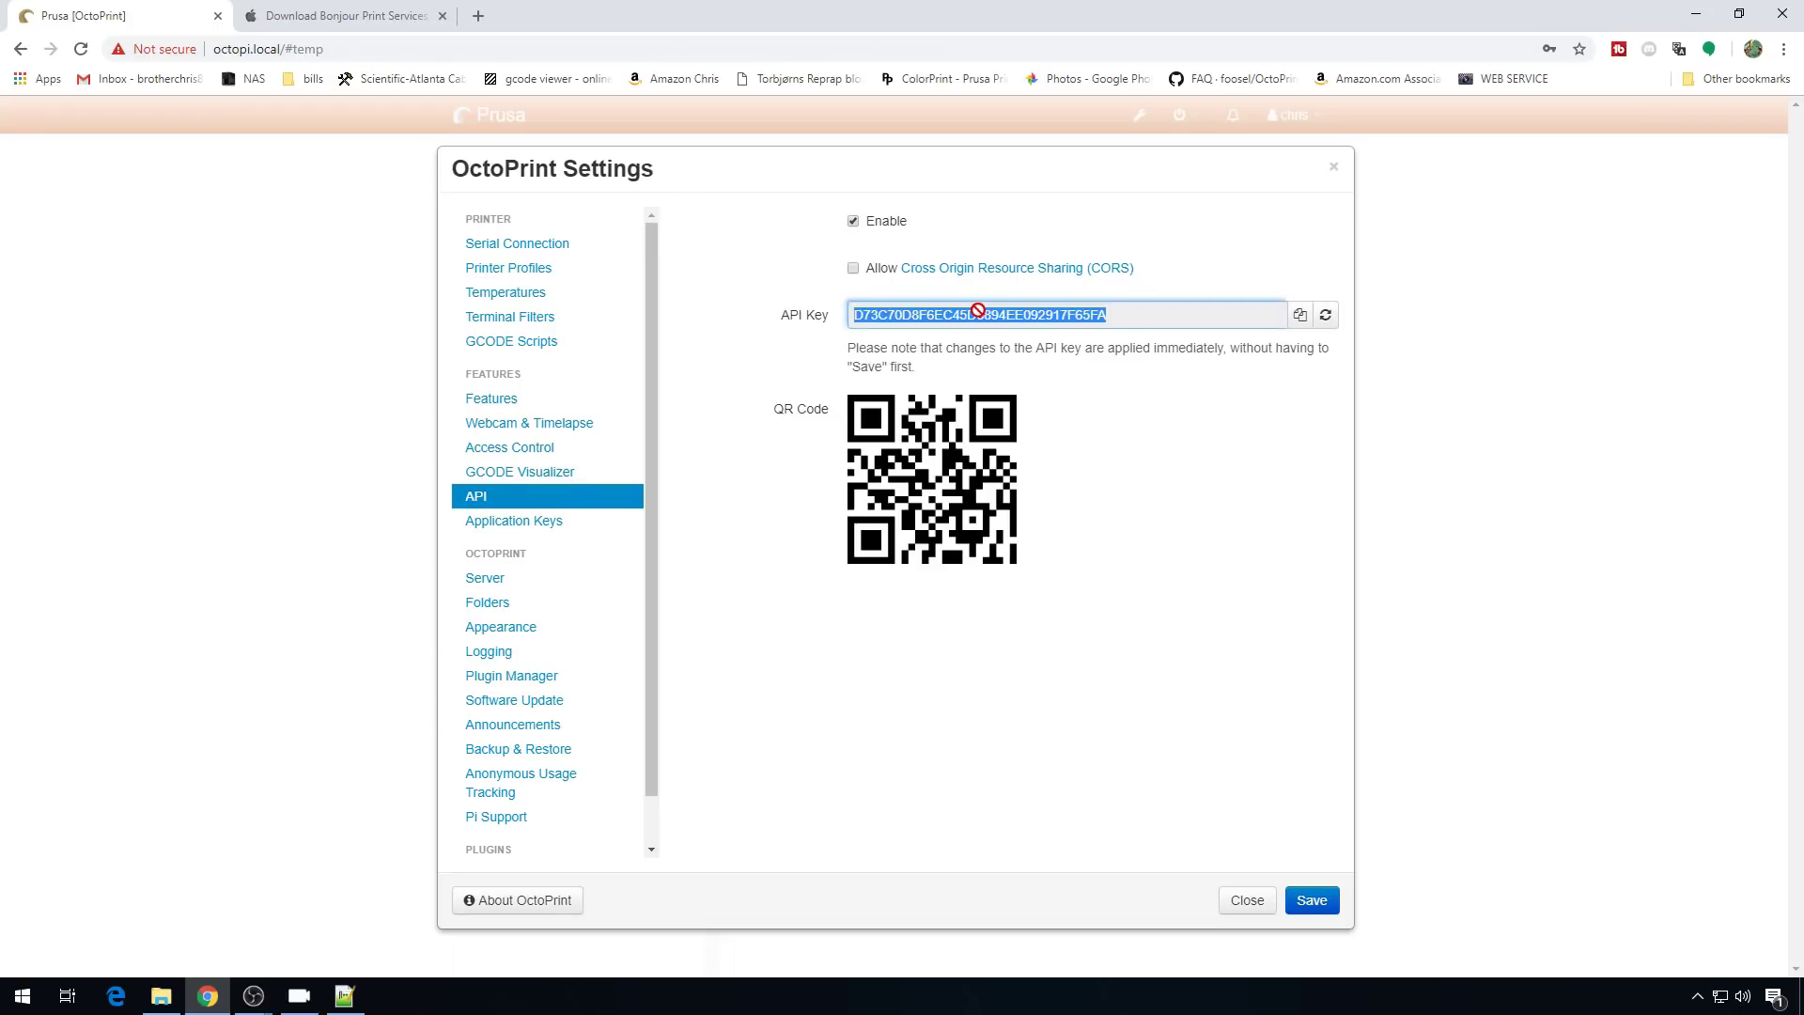
{"action": "scroll", "coordinate": [564, 625], "scroll_direction": "down", "scroll_amount": 1}
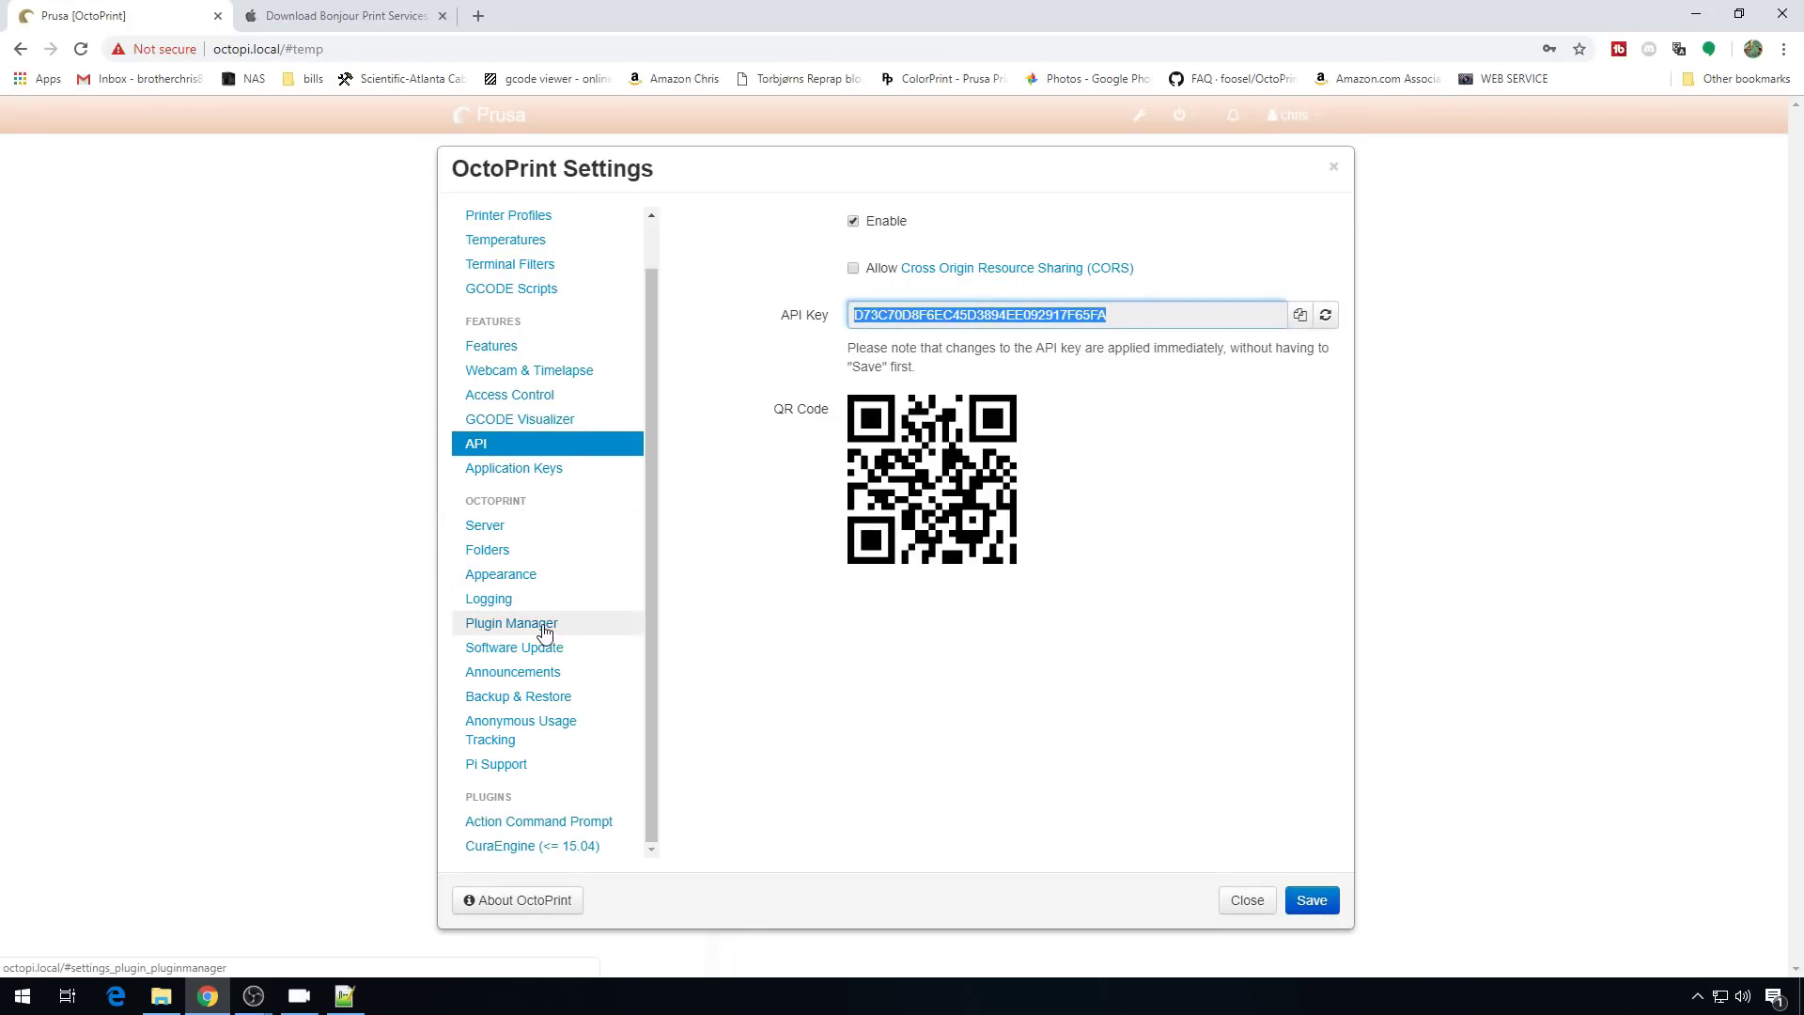
{"action": "left_click", "coordinate": [543, 628]}
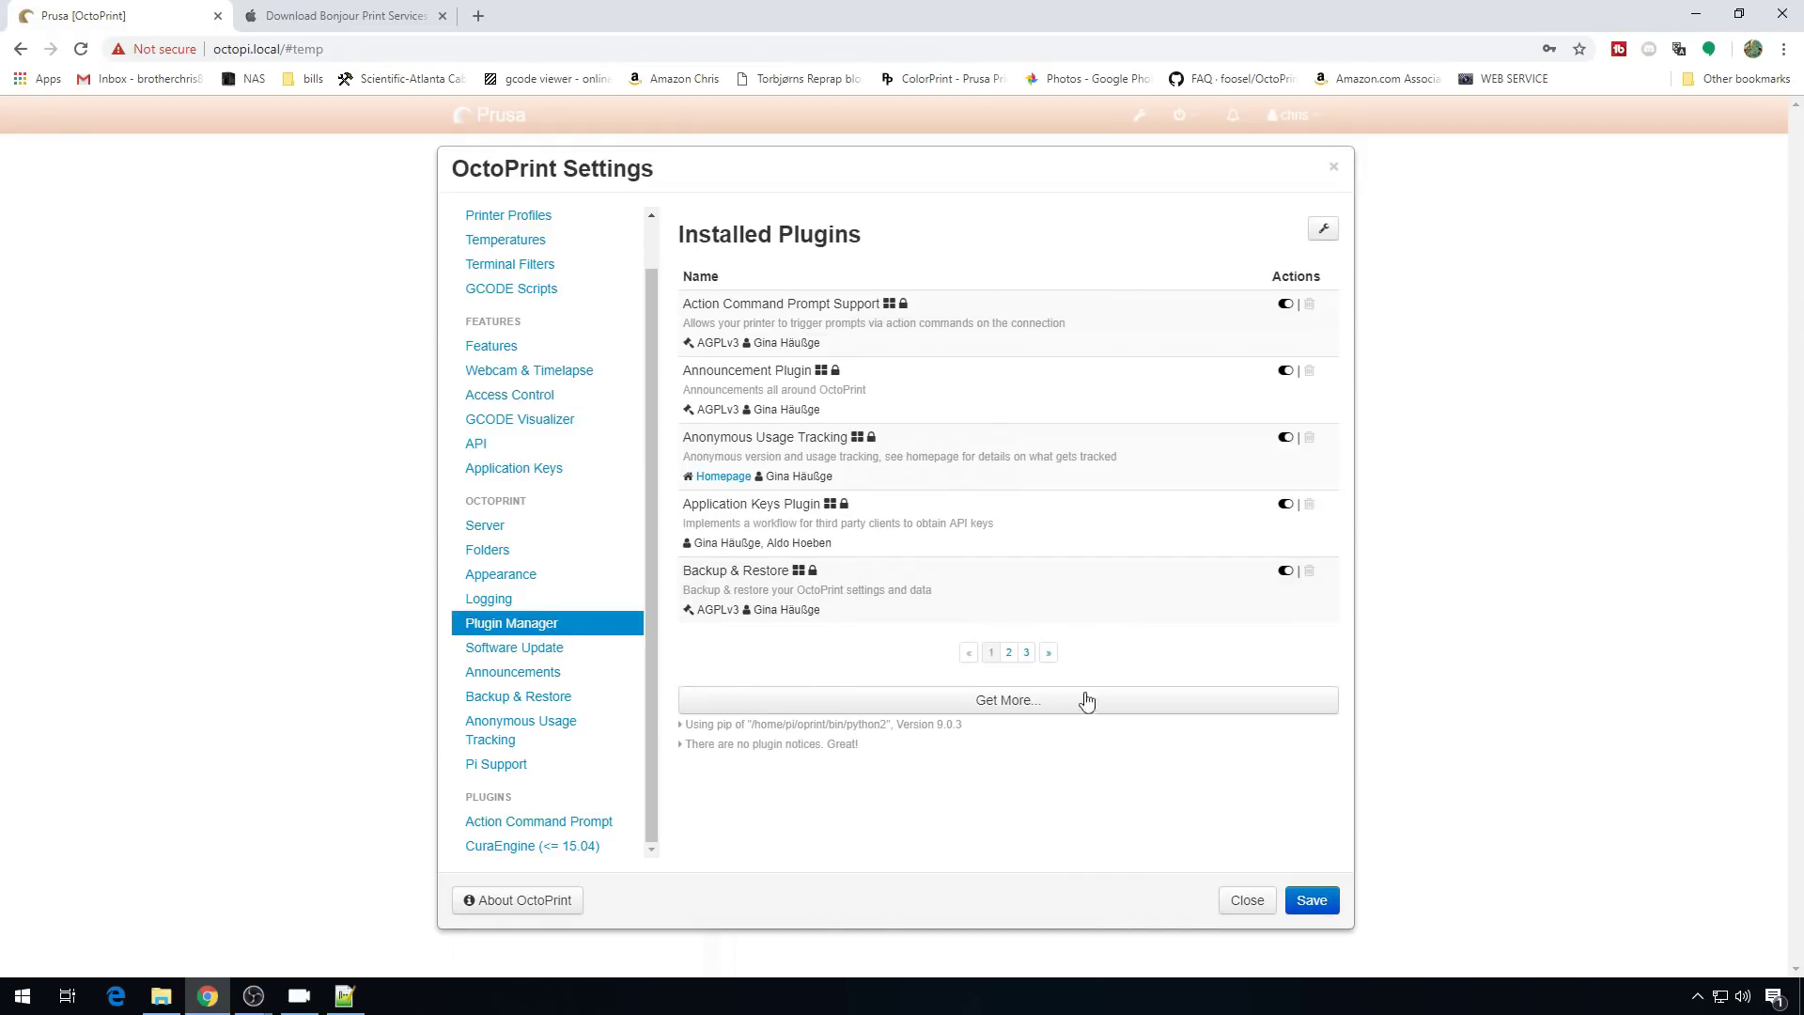
Install the DisplayZ plugin (search 'z') and the Fullscreen Webcam plugin (search 'web').
{"action": "left_click", "coordinate": [1007, 705]}
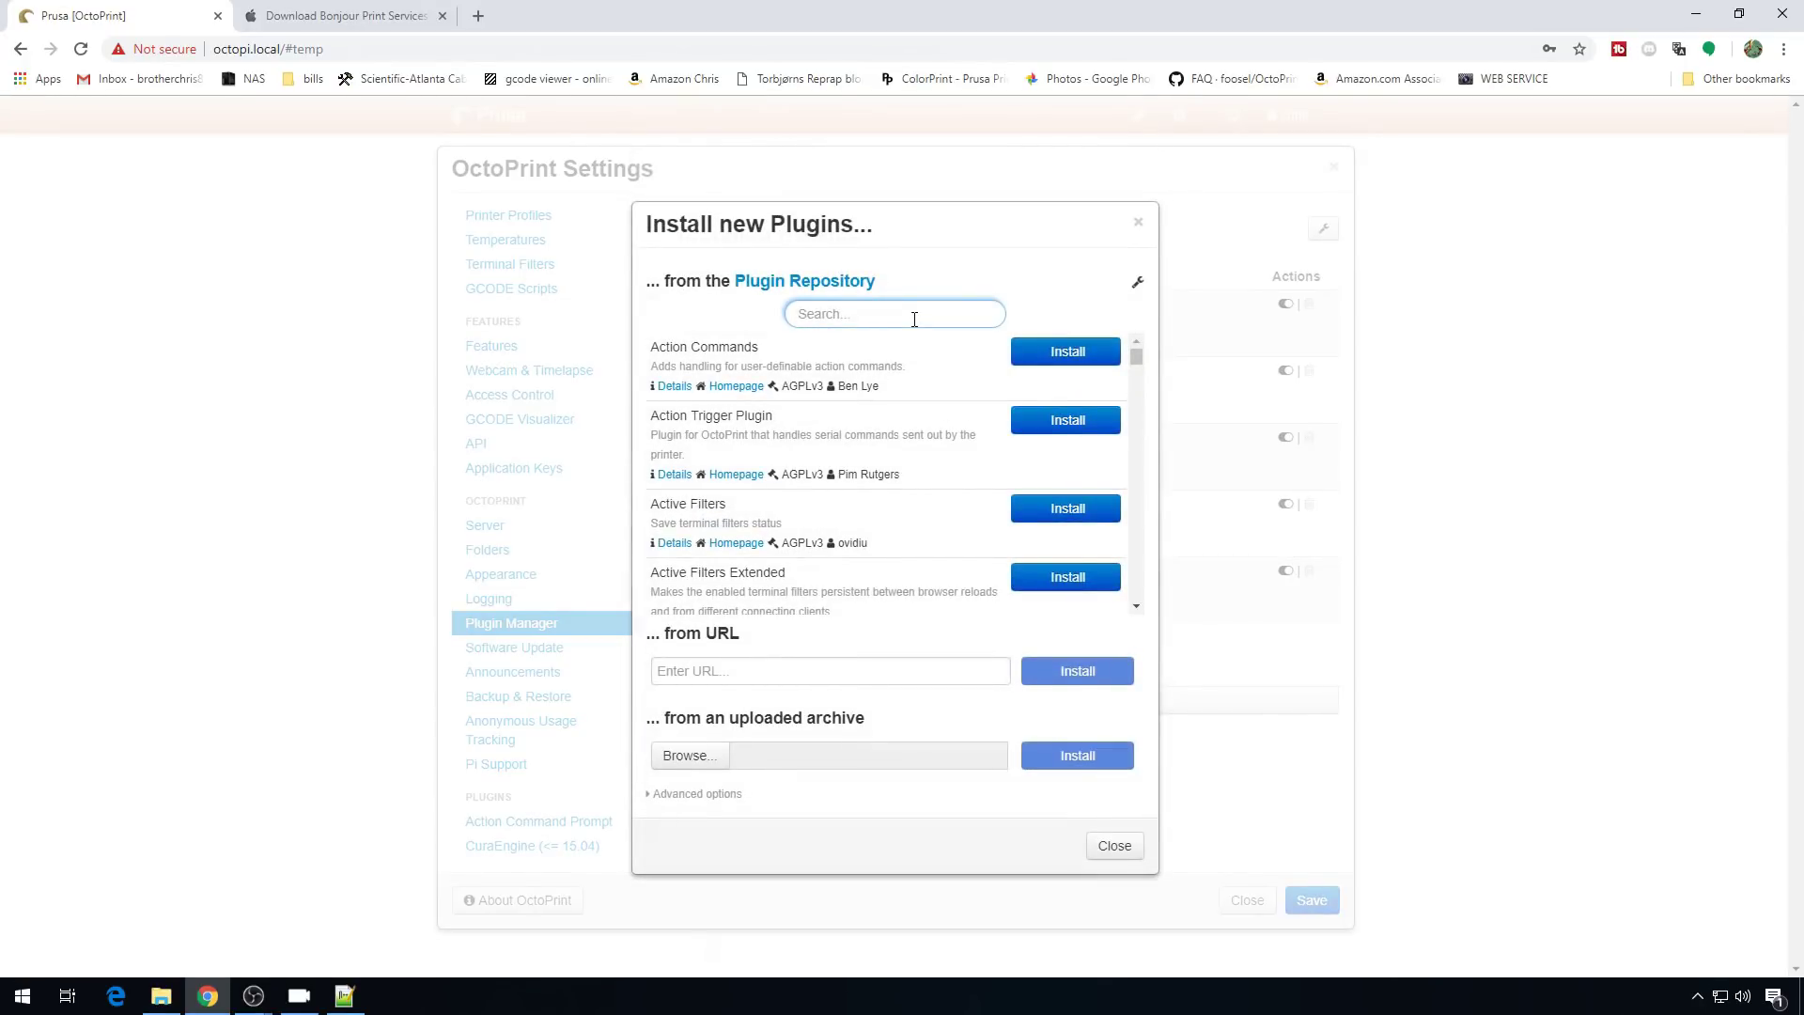
{"action": "type", "text": "z"}
{"action": "left_click", "coordinate": [1055, 576]}
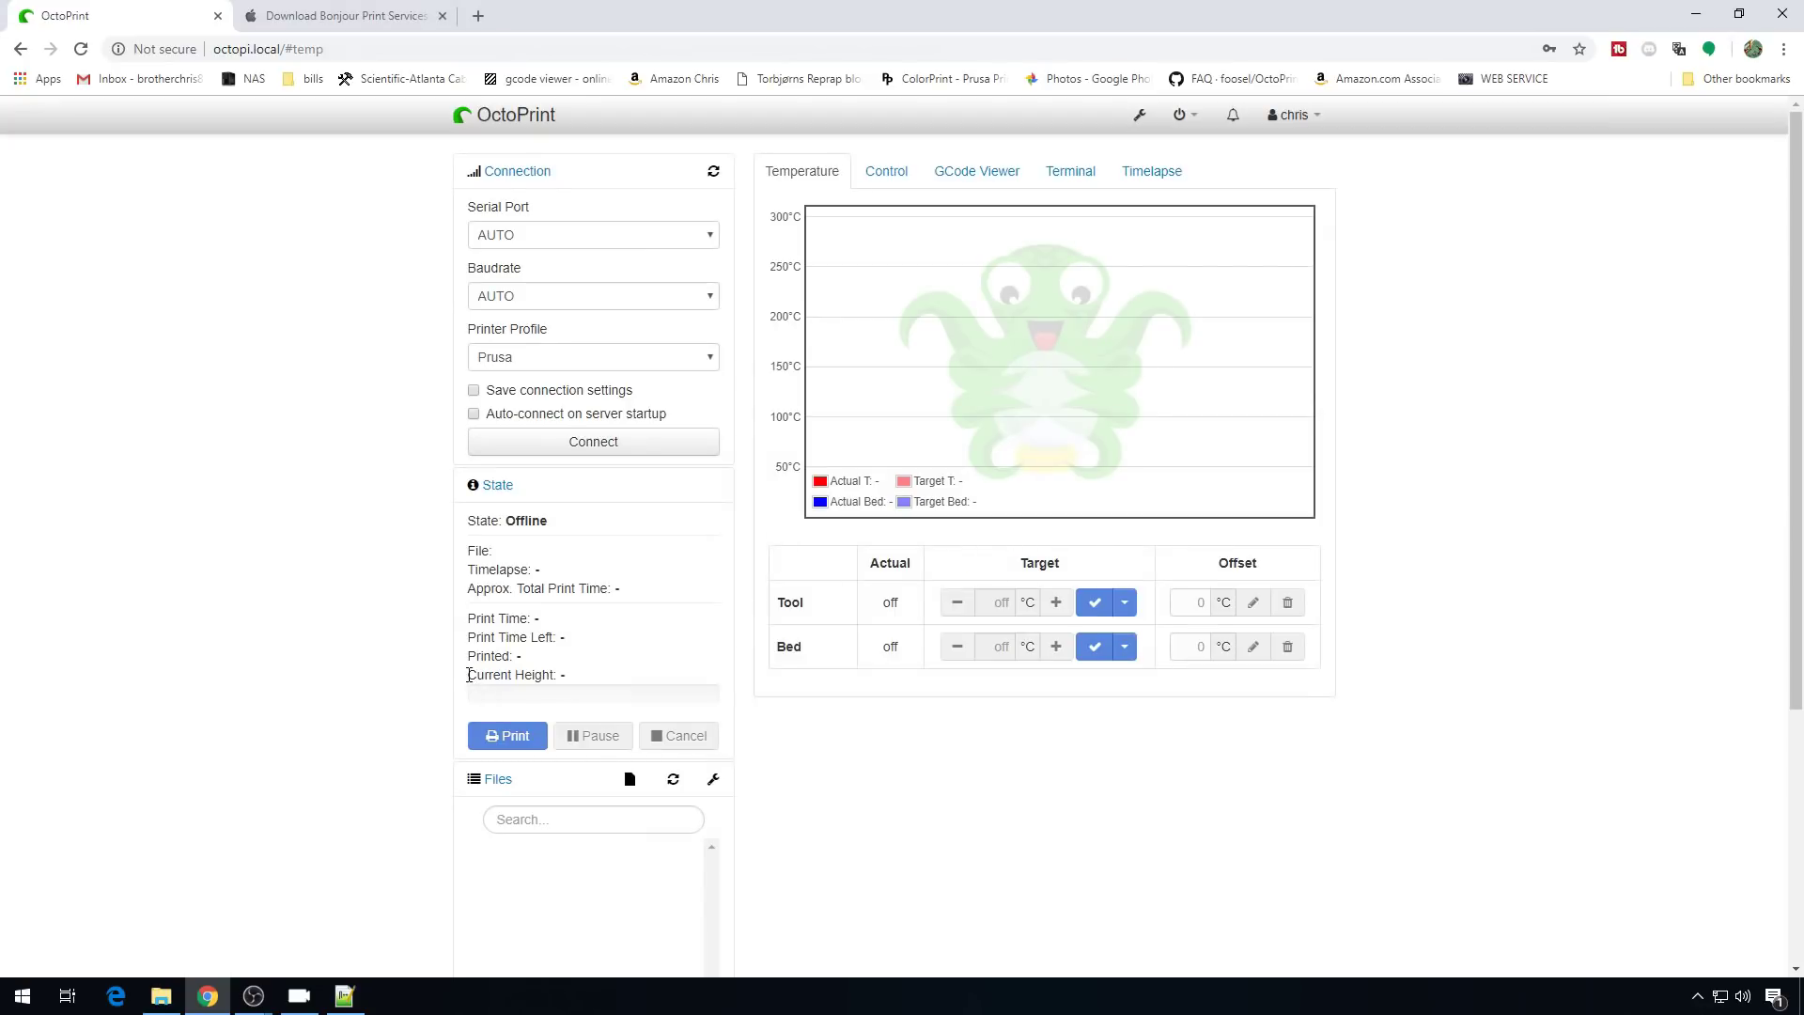
{"action": "left_click_drag", "start_coordinate": [468, 679], "coordinate": [569, 684]}
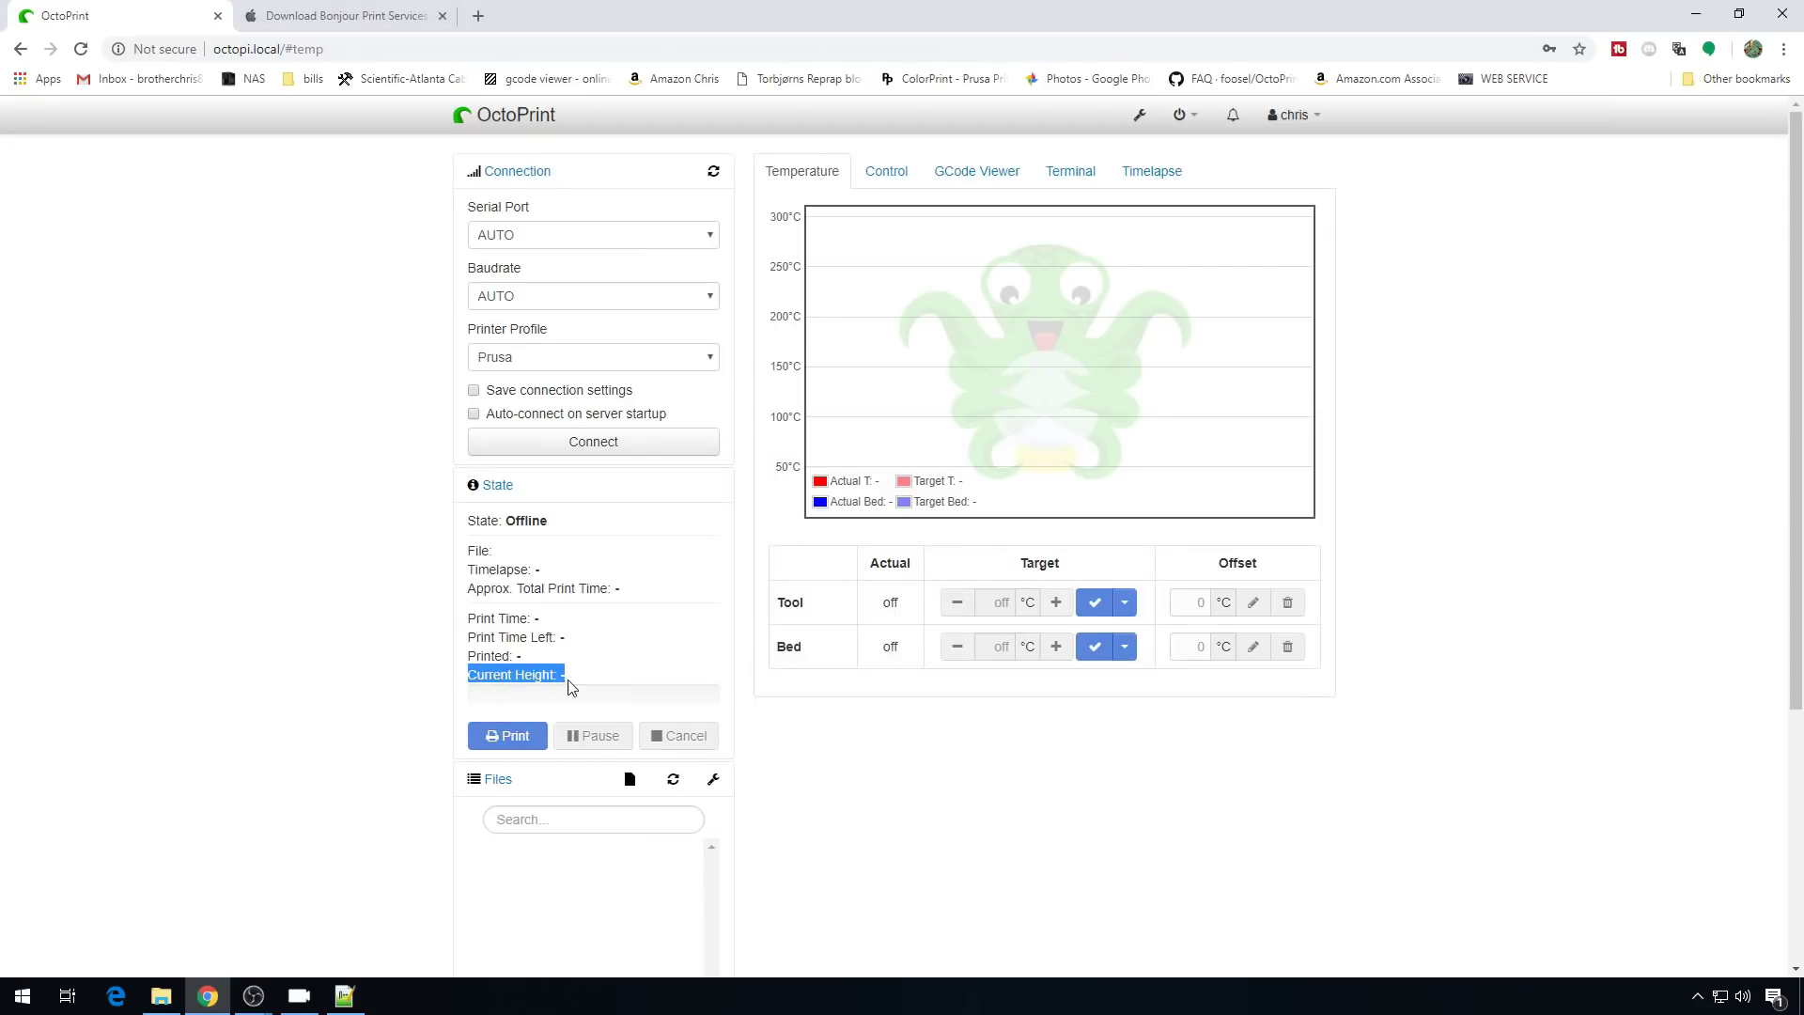
{"action": "left_click", "coordinate": [1137, 116]}
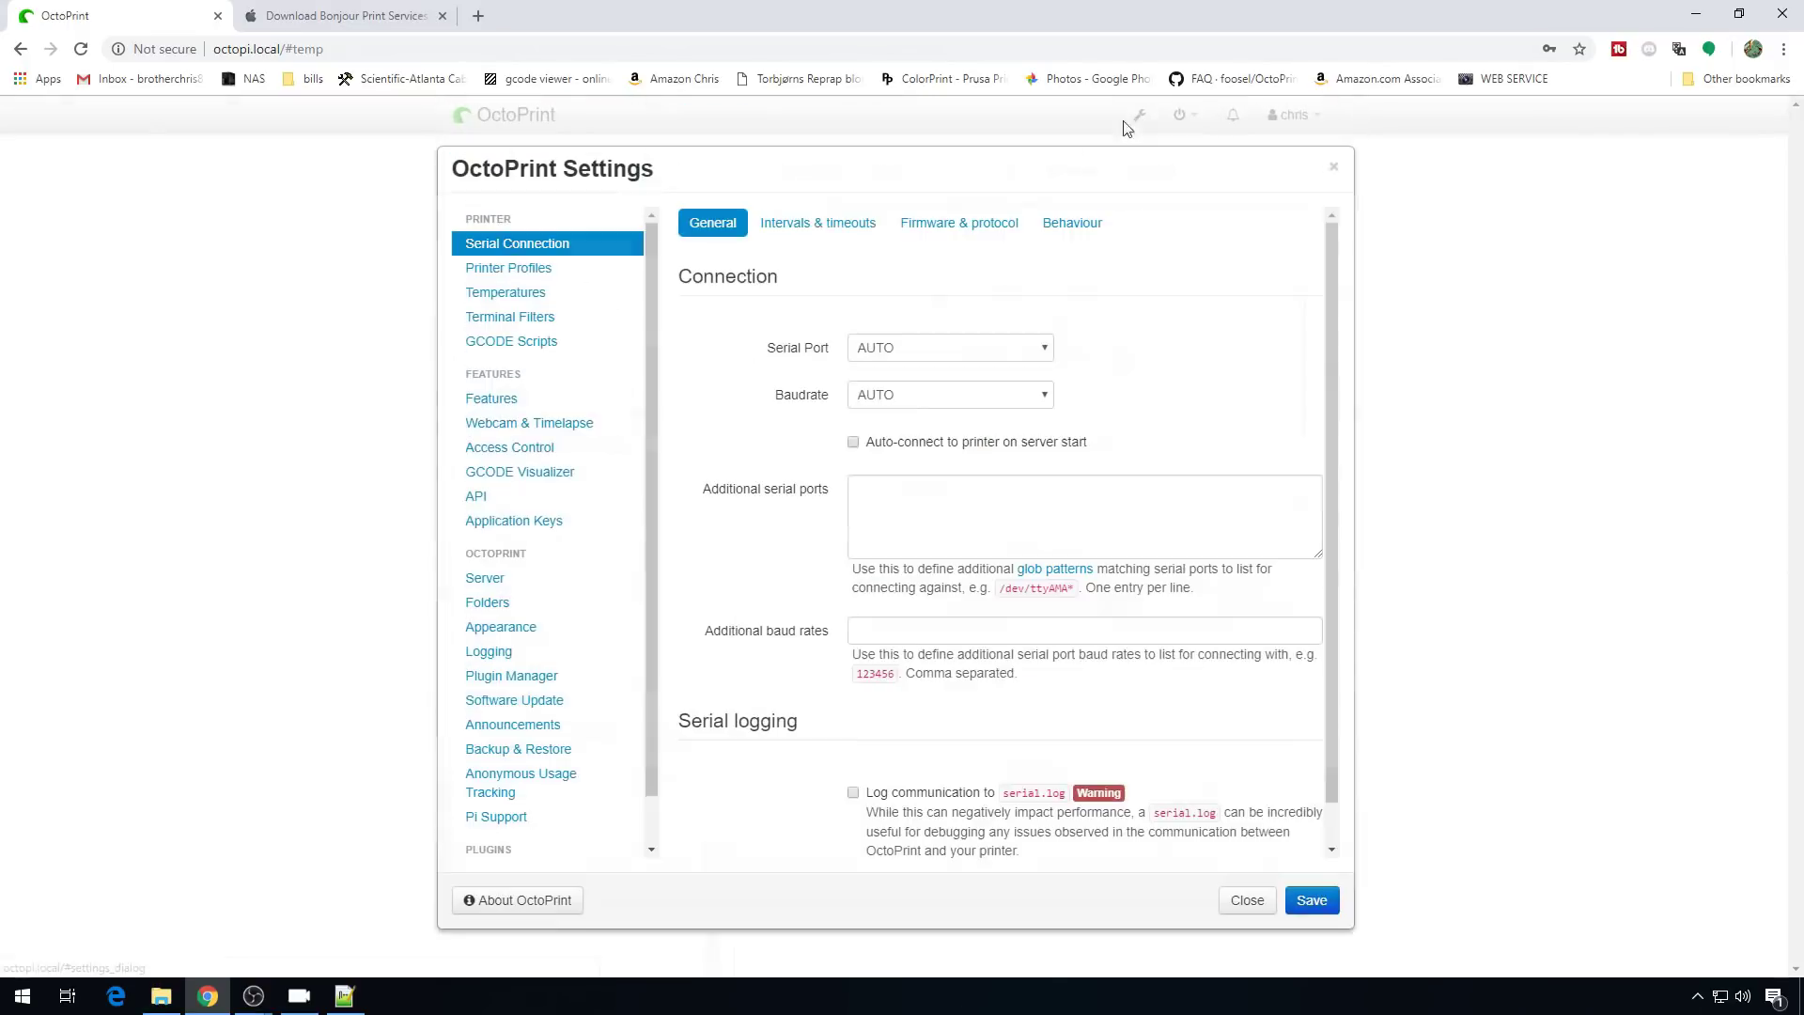
{"action": "left_click", "coordinate": [511, 676]}
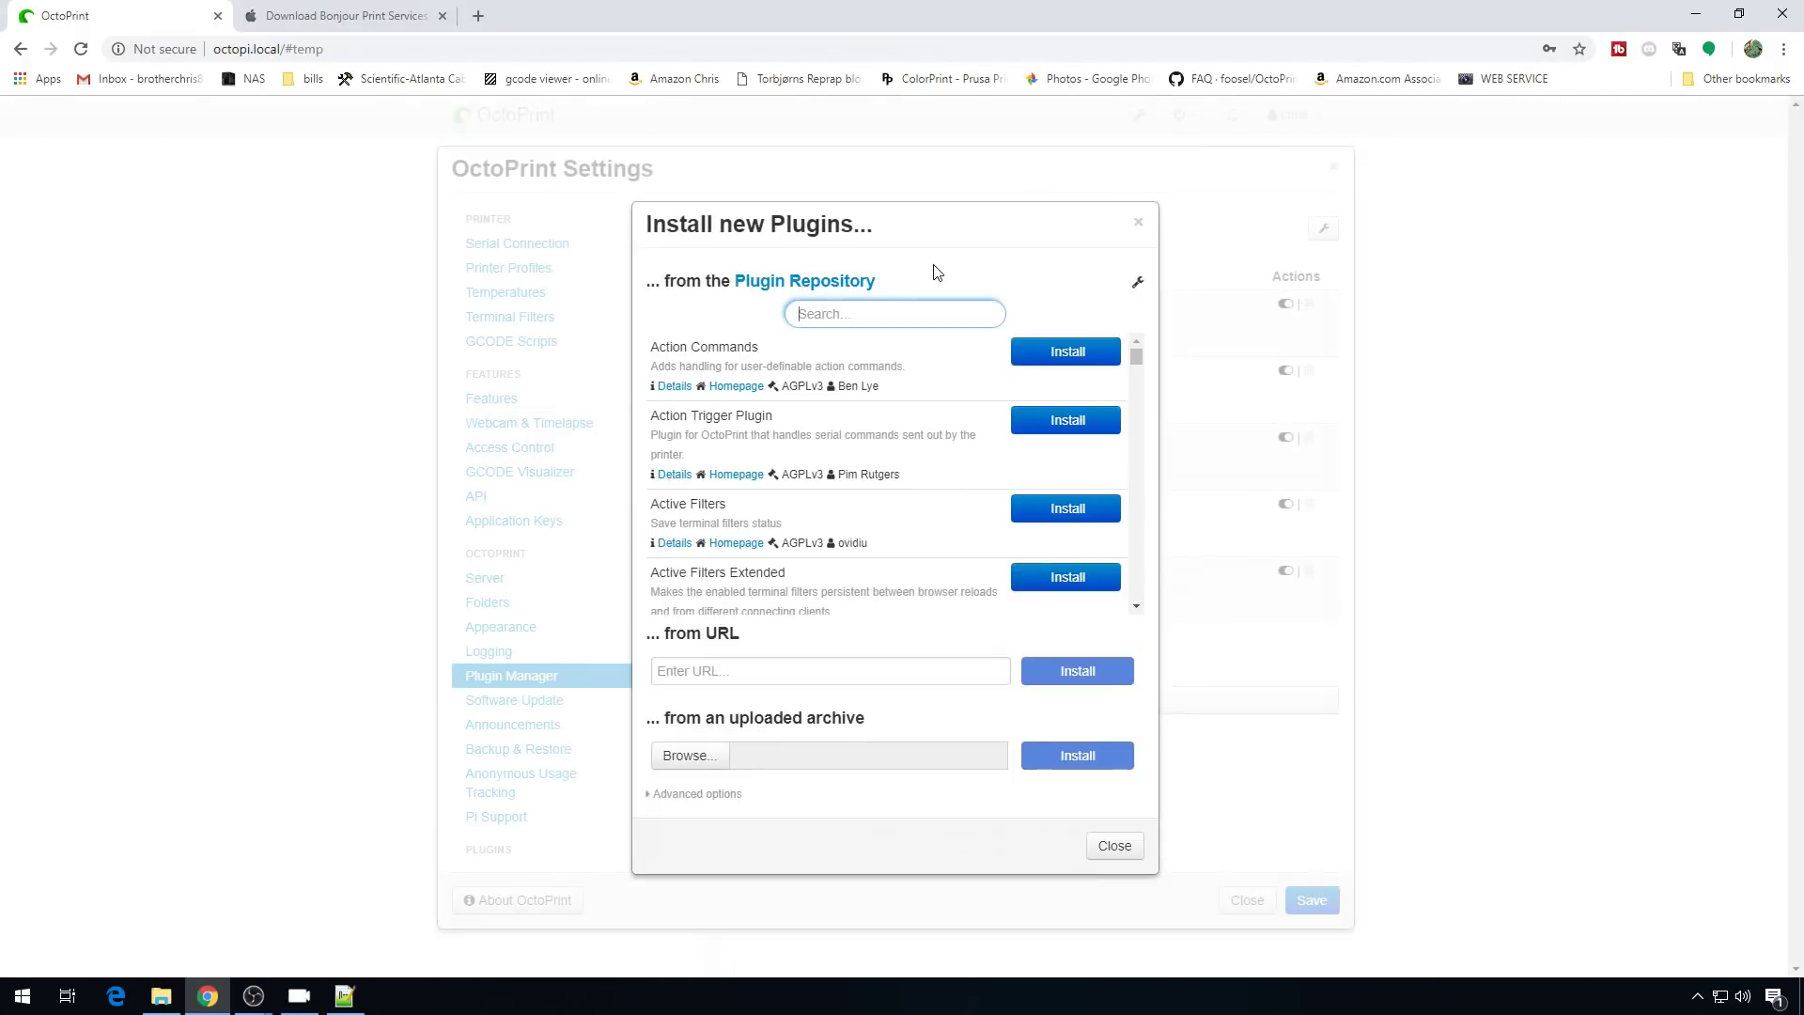
{"action": "type", "text": "web"}
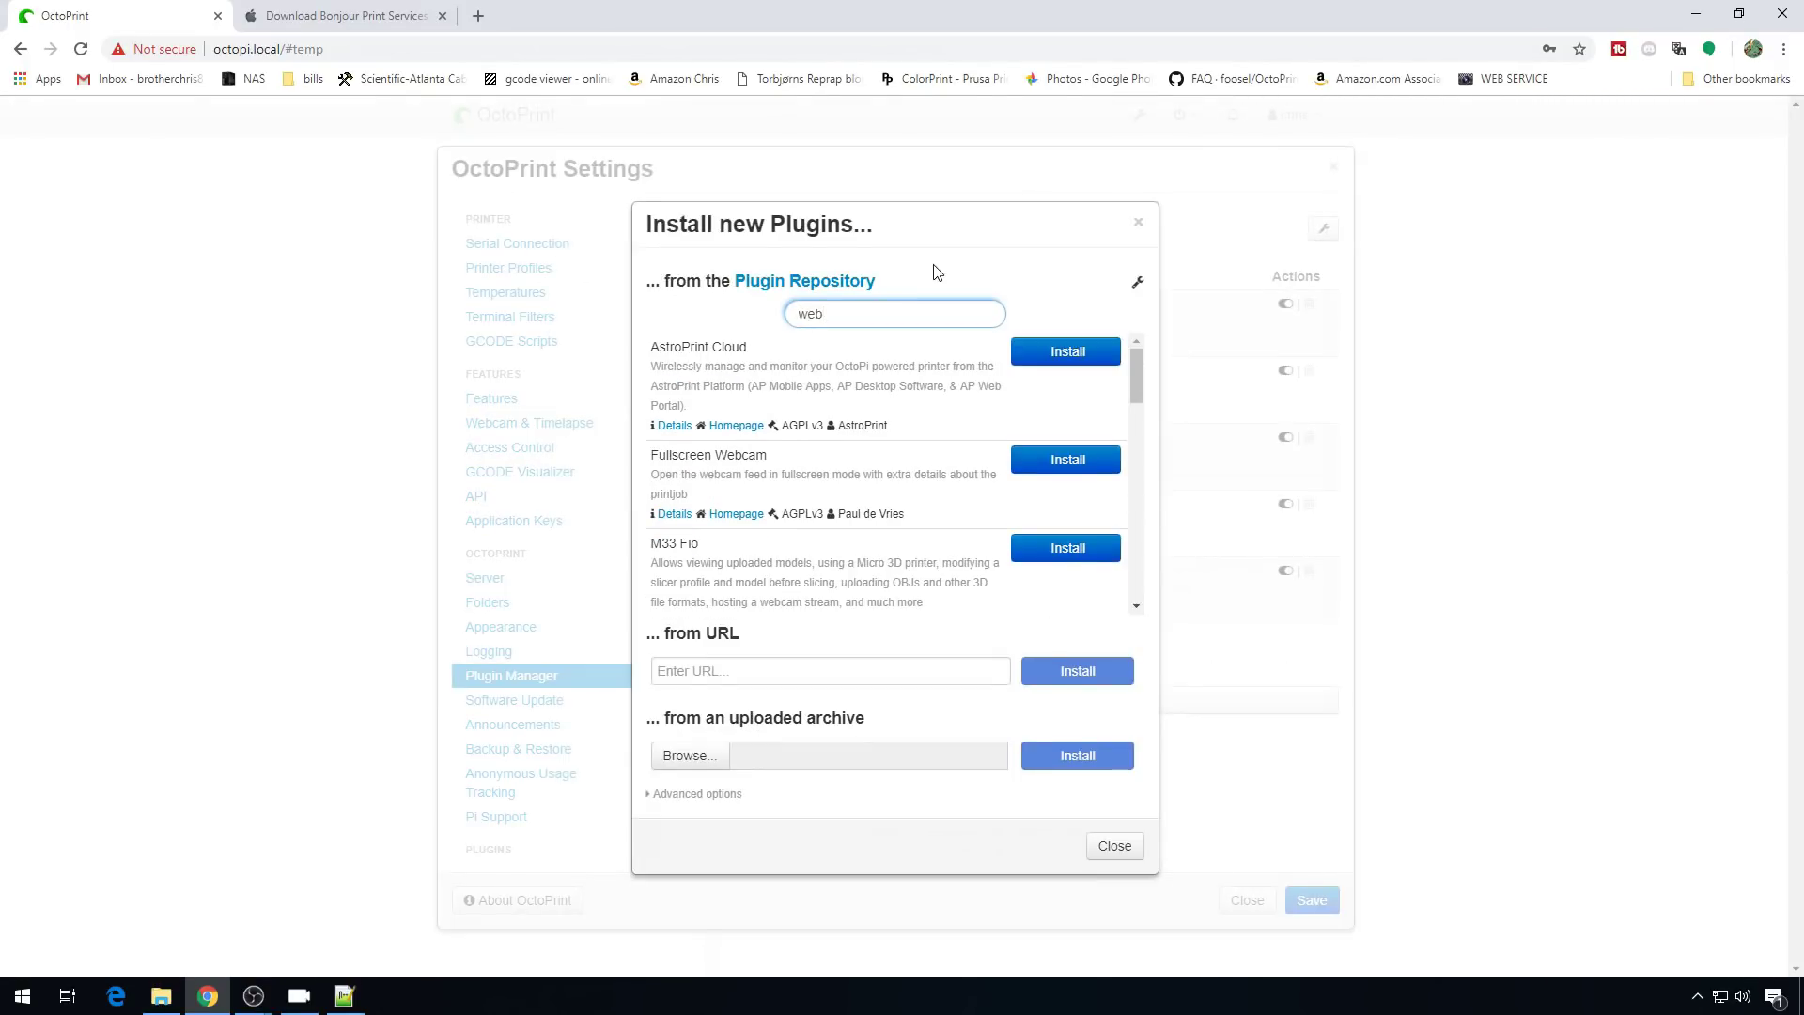
{"action": "left_click", "coordinate": [1066, 463]}
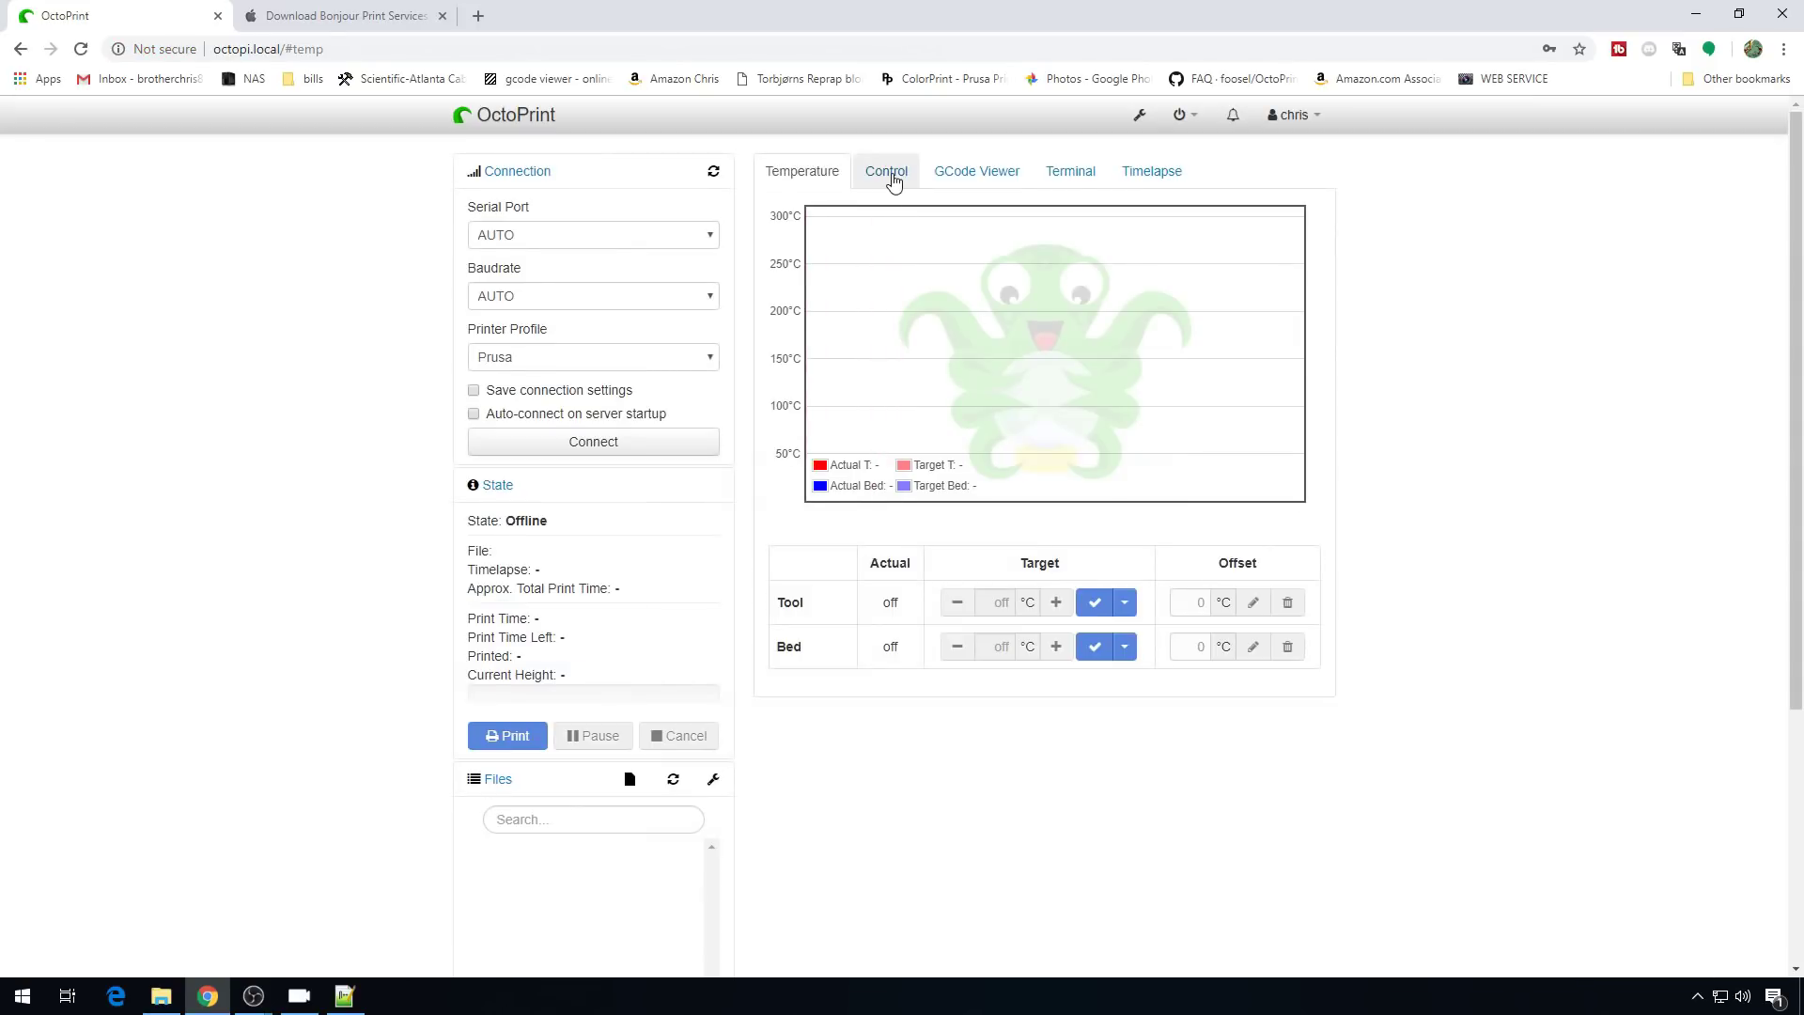
Show the Control tab's webcam feed full-page, then go back to the dashboard.
{"action": "left_click", "coordinate": [892, 177]}
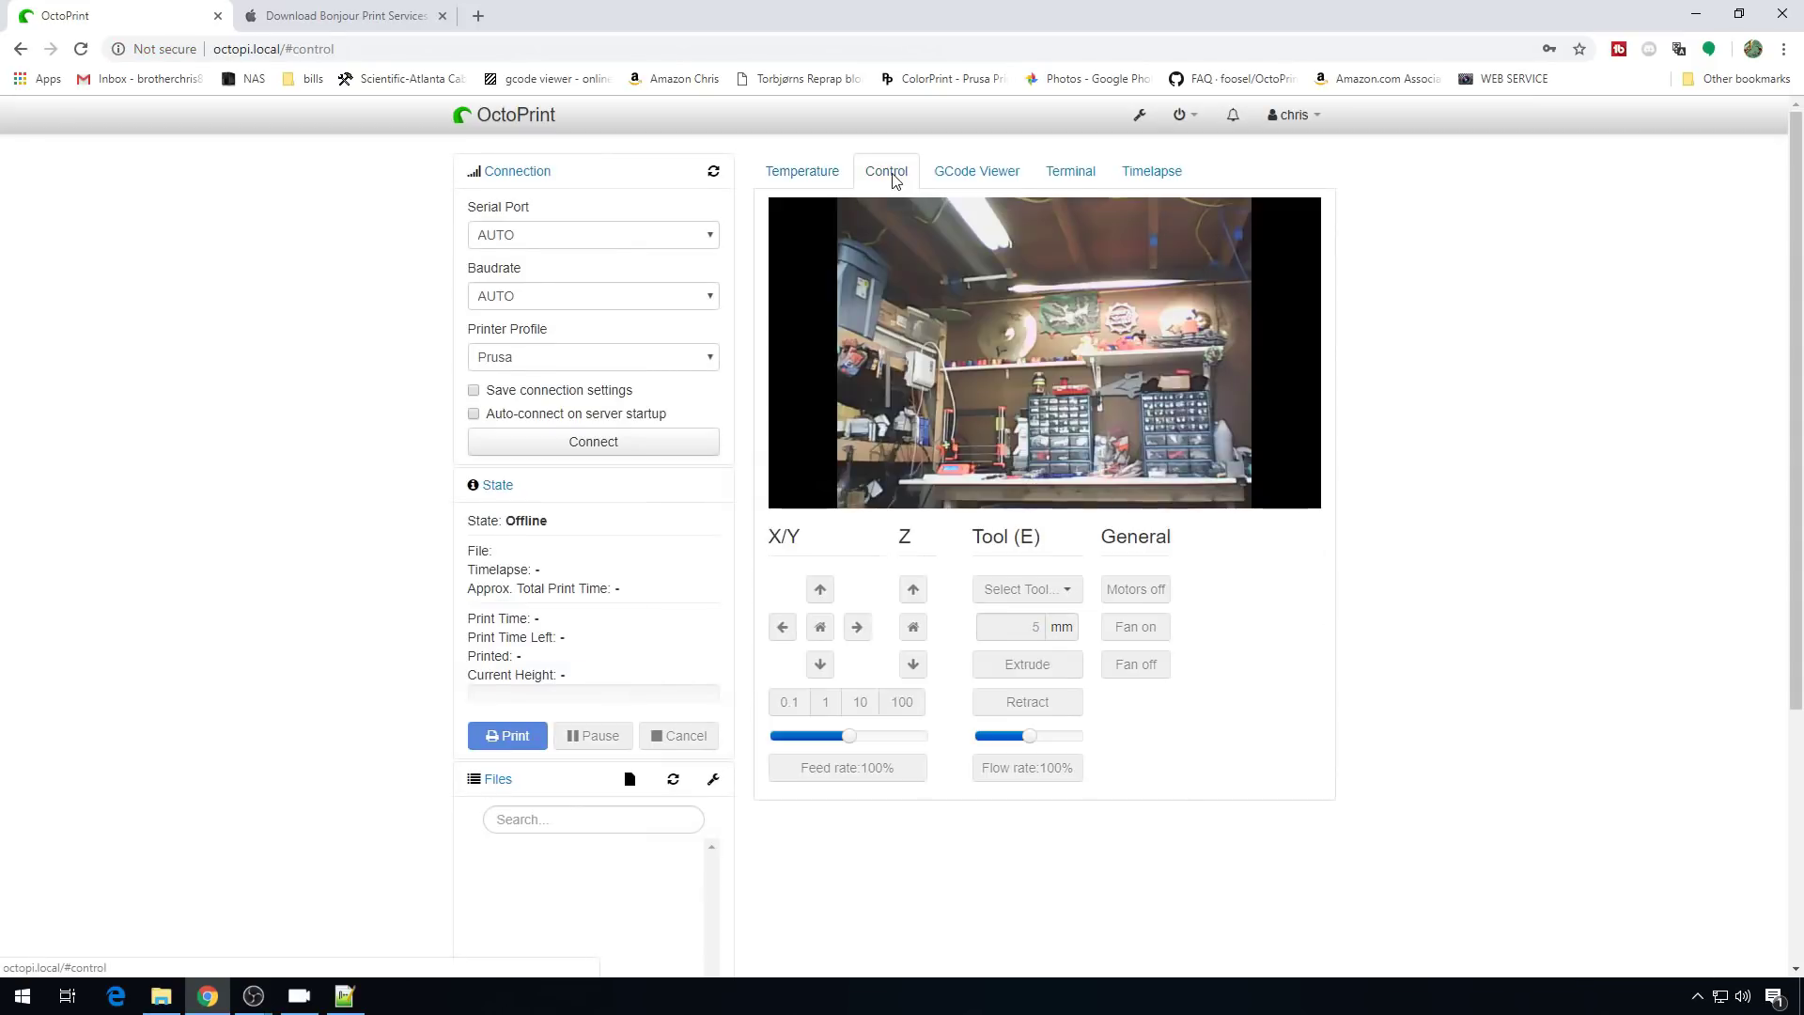
{"action": "double_click", "coordinate": [1086, 380]}
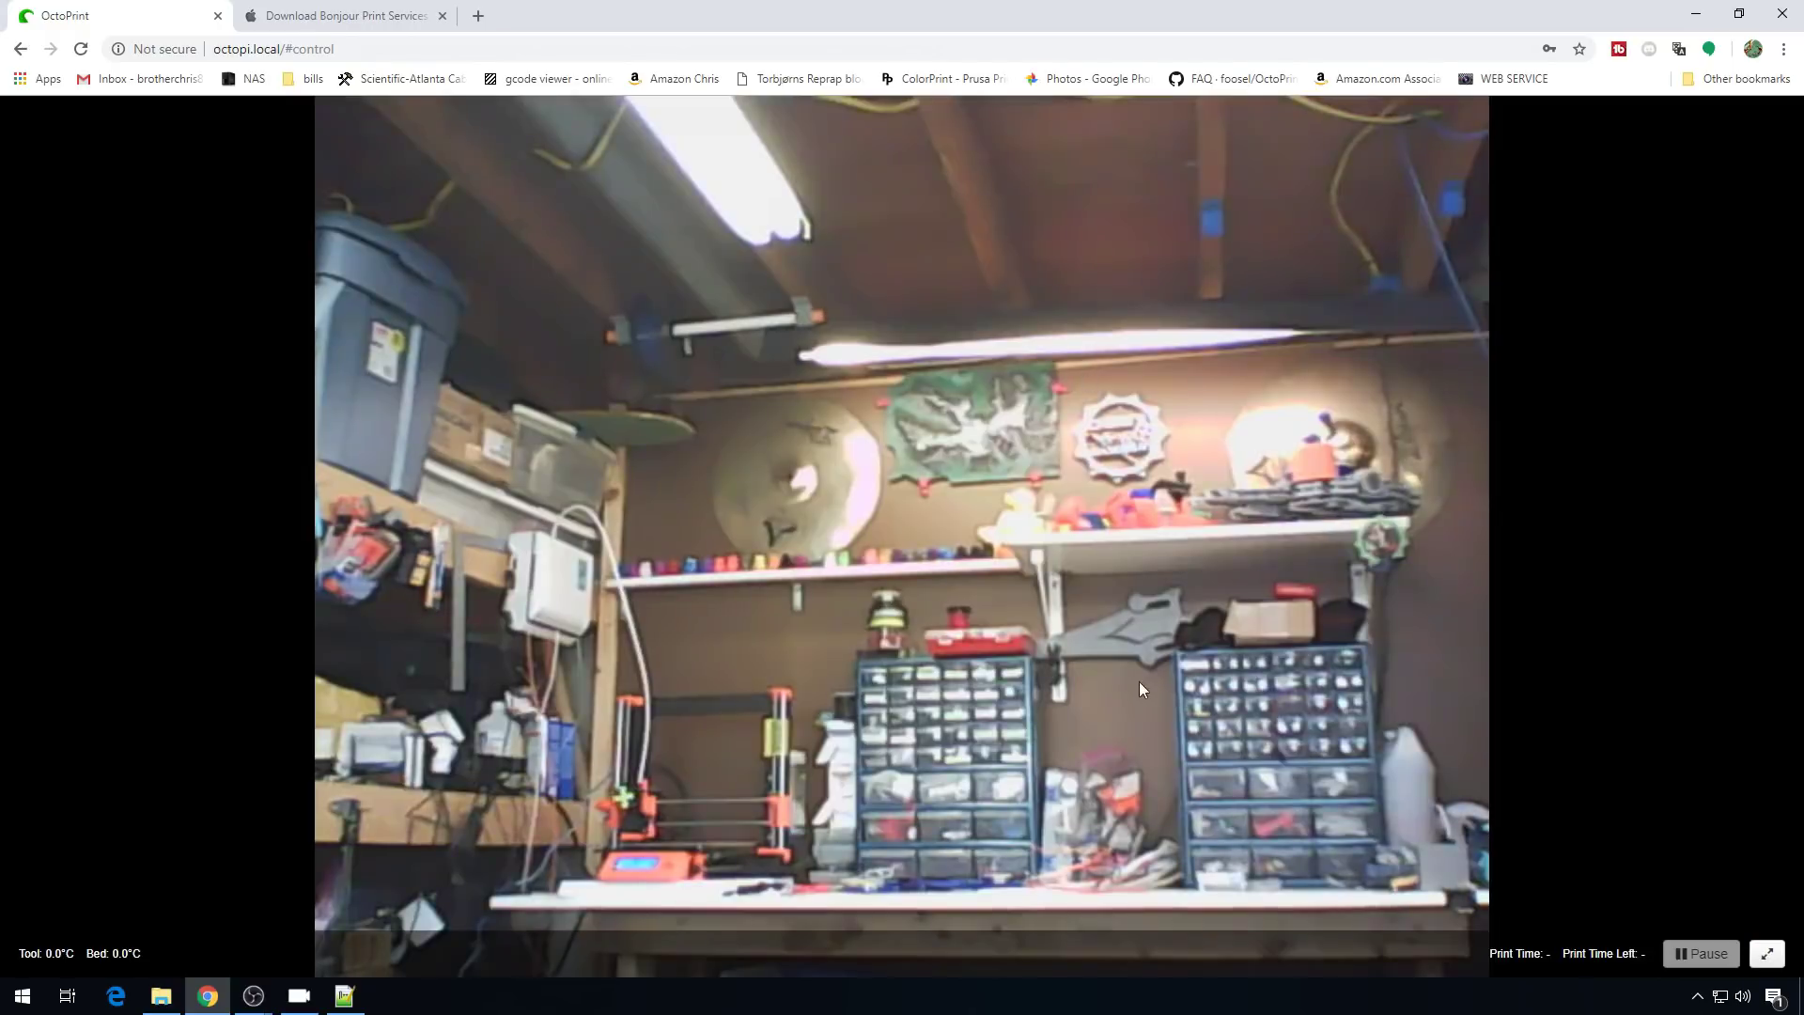
{"action": "left_click", "coordinate": [21, 50]}
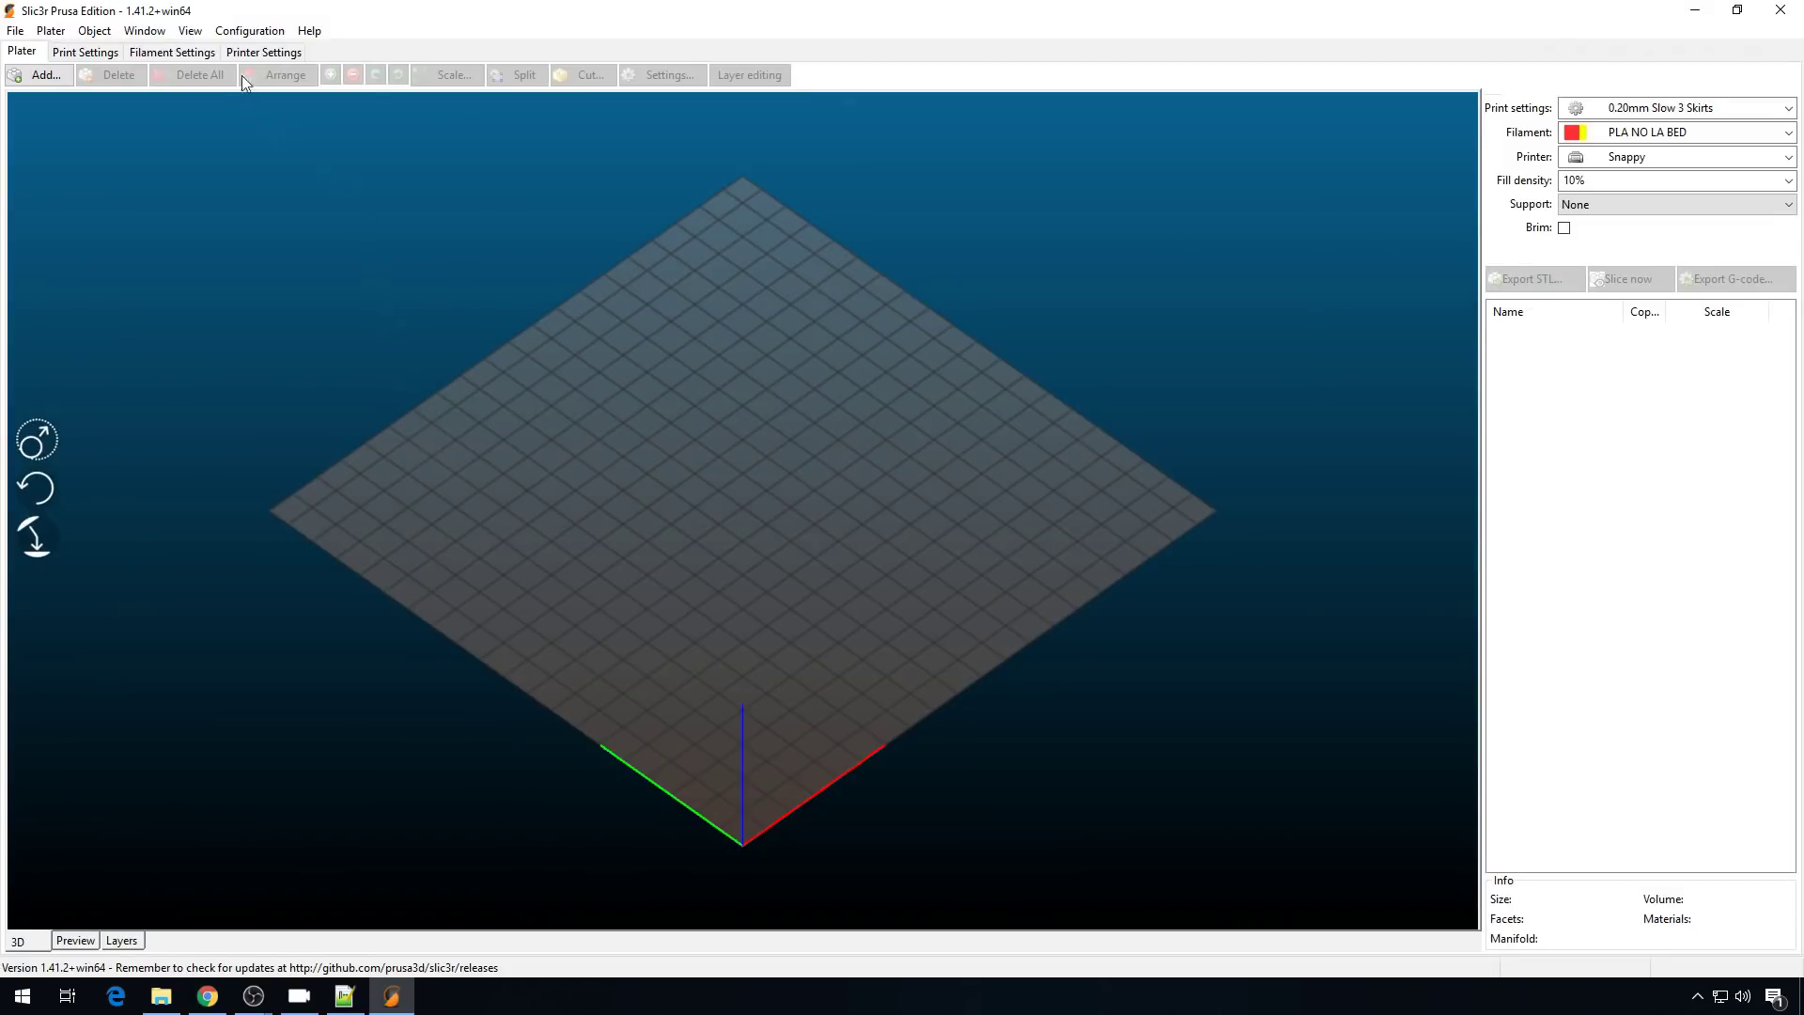
Set the printer's OctoPrint host to octopi.local with the pasted API key and test the connection.
{"action": "left_click", "coordinate": [272, 52]}
{"action": "left_click", "coordinate": [473, 420]}
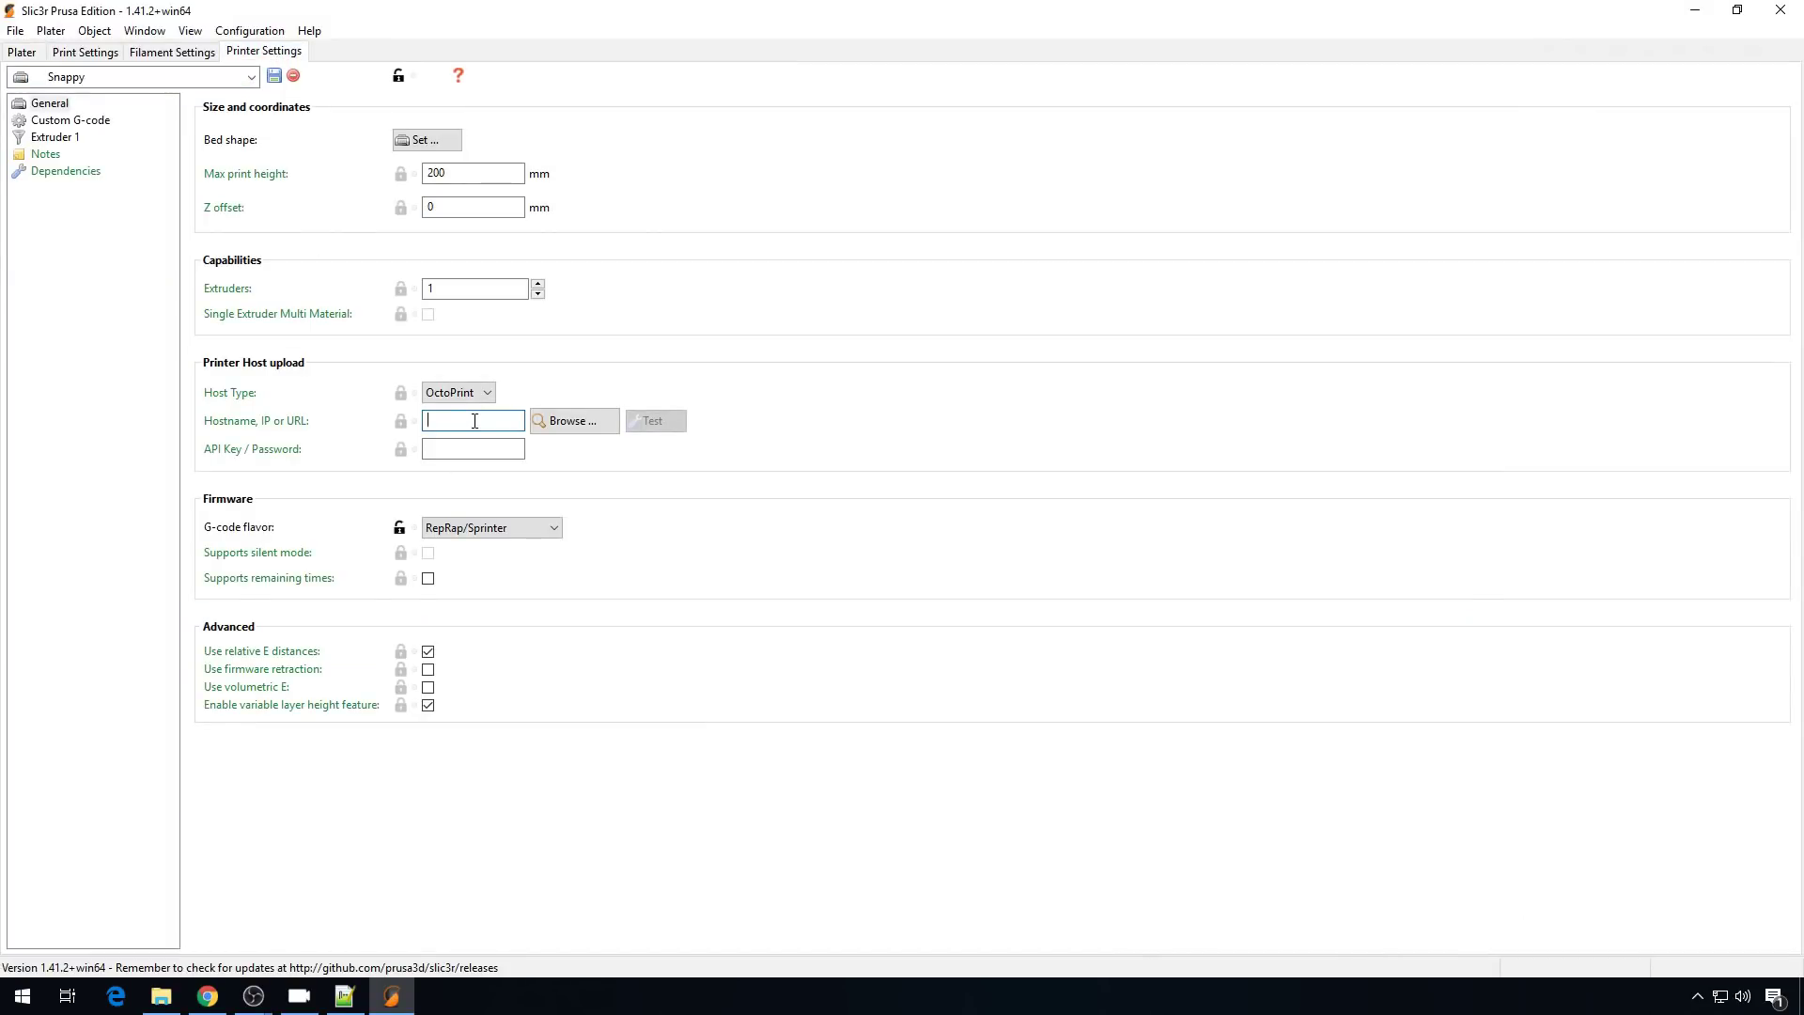
{"action": "type", "text": "octopi"}
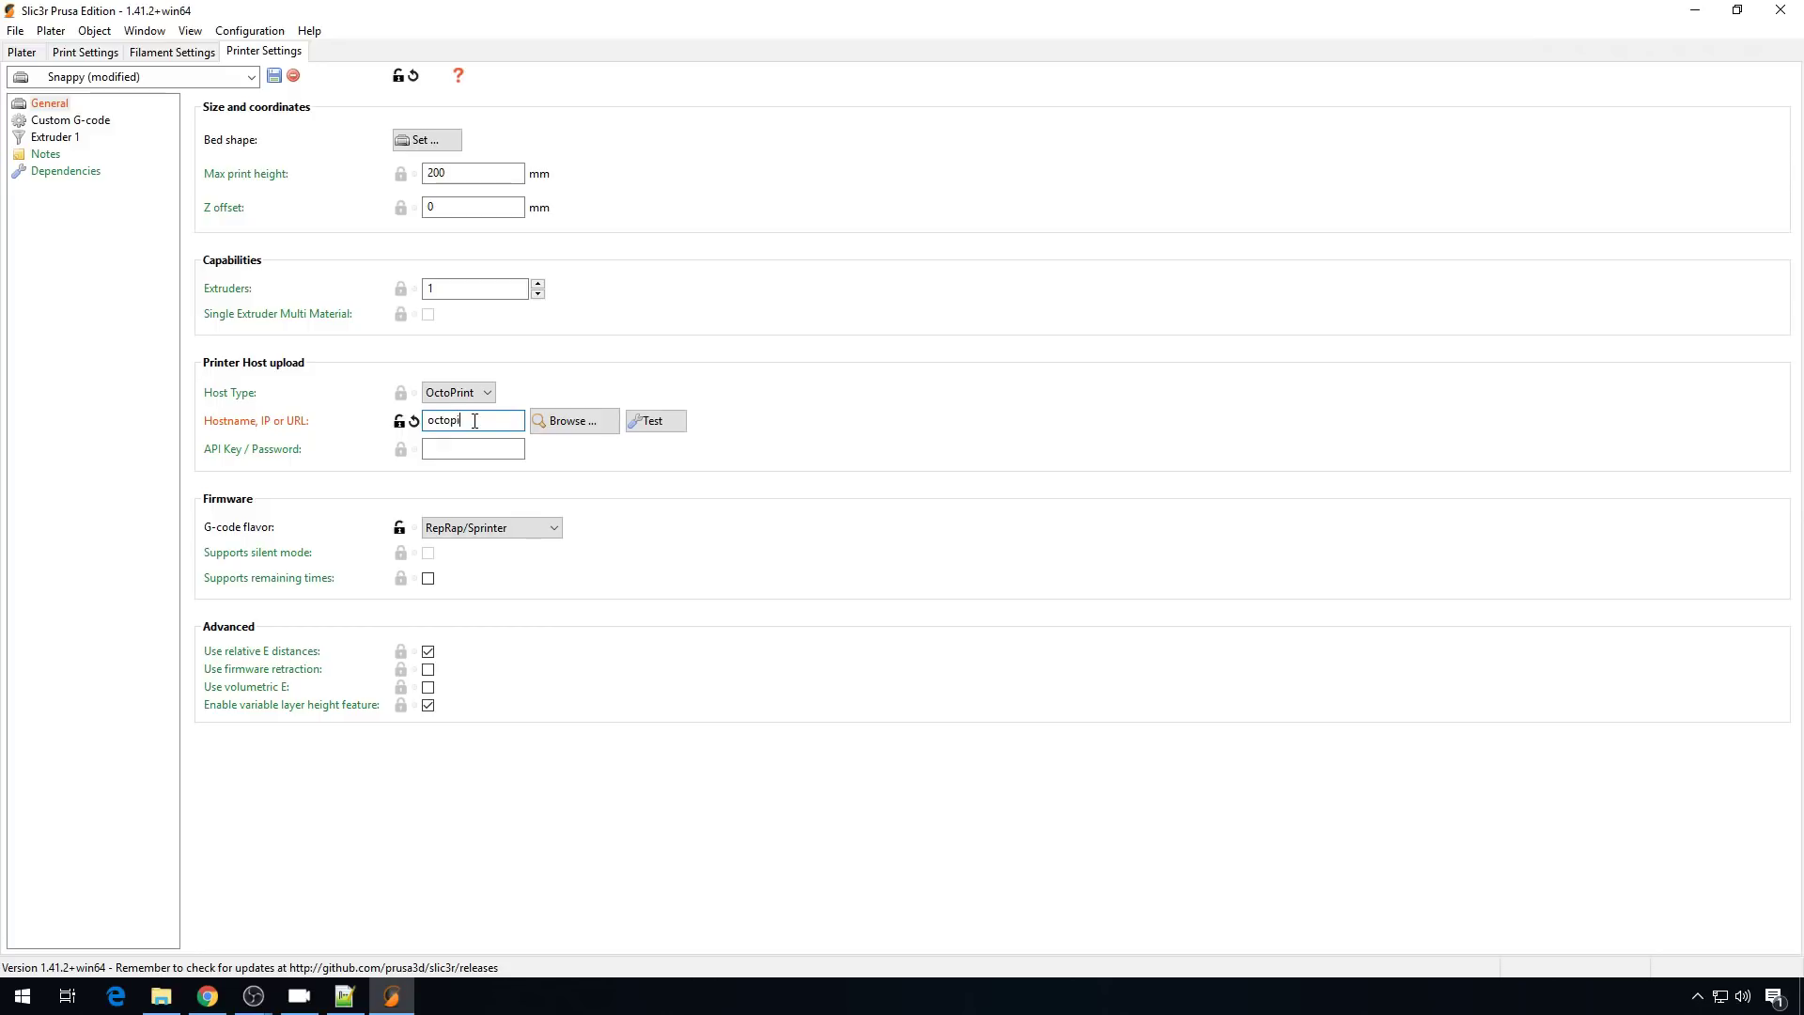
{"action": "type", "text": ".local"}
{"action": "left_click", "coordinate": [477, 445]}
{"action": "key", "text": "ctrl+v"}
{"action": "left_click", "coordinate": [655, 421]}
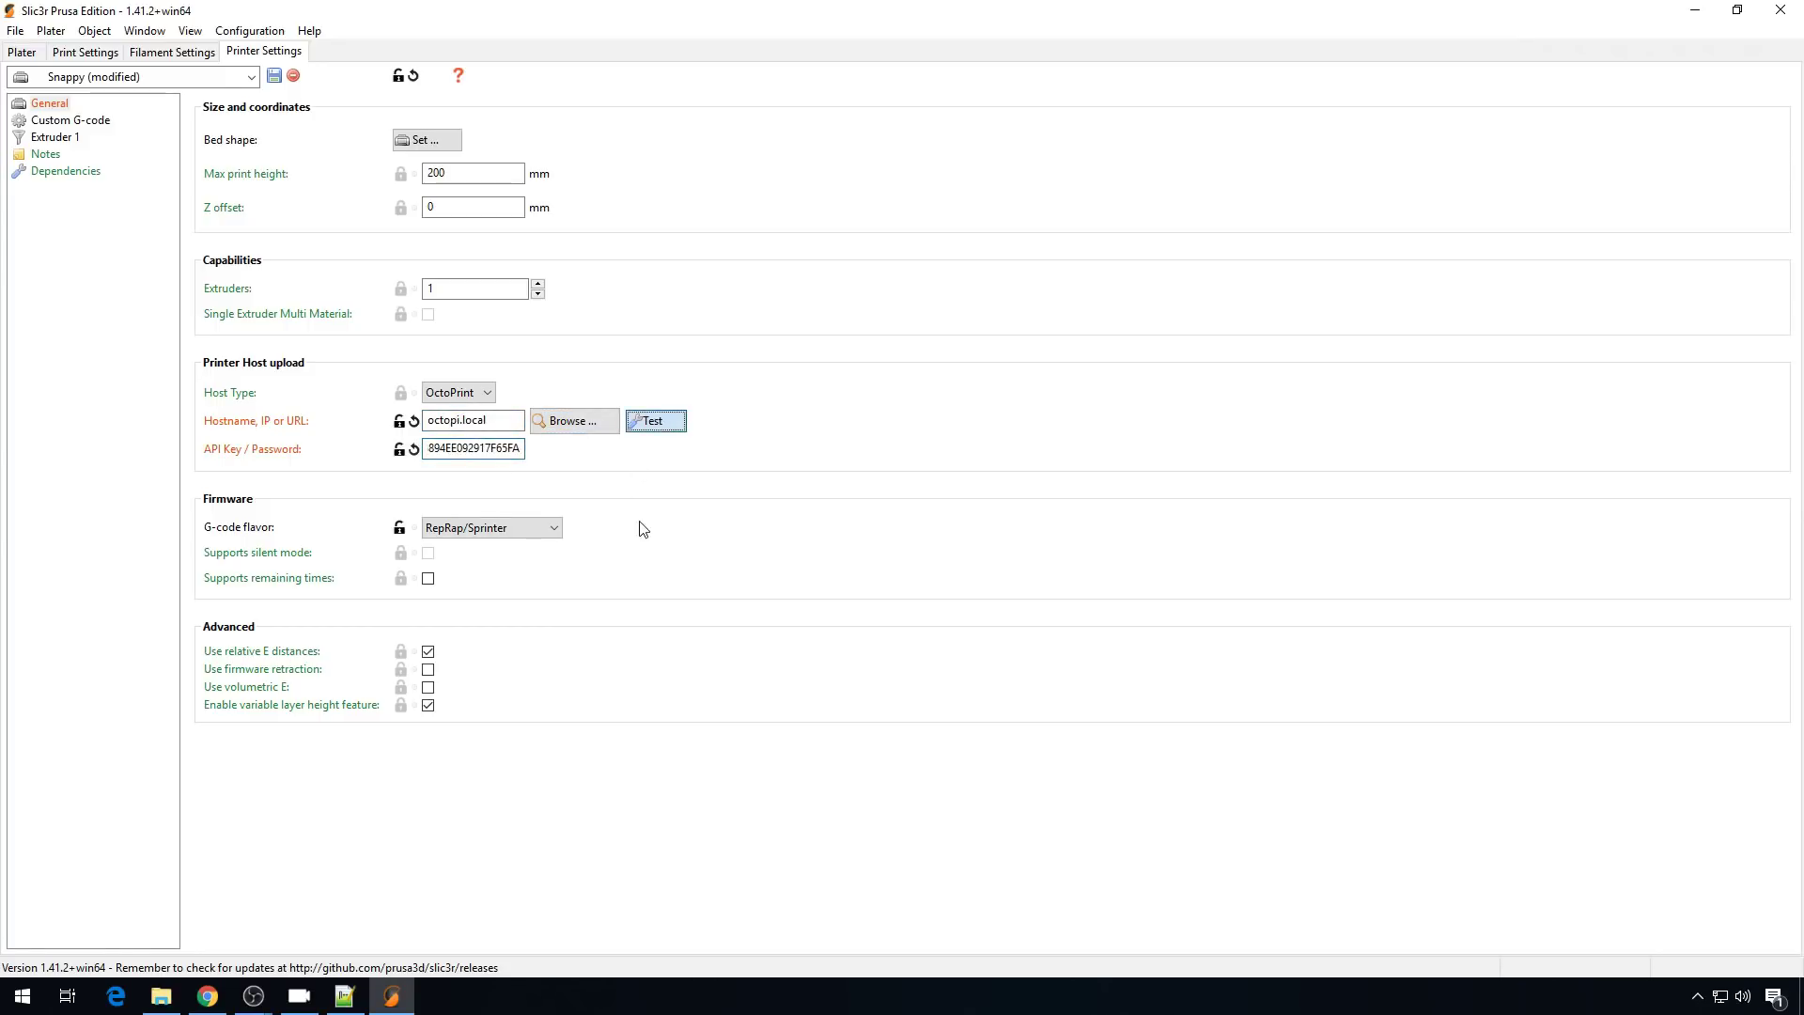
{"action": "left_click", "coordinate": [1021, 499]}
Load 3DBenchy onto the plater and send its G-code to OctoPrint.
{"action": "left_click", "coordinate": [22, 51]}
{"action": "key", "text": "ctrl+o"}
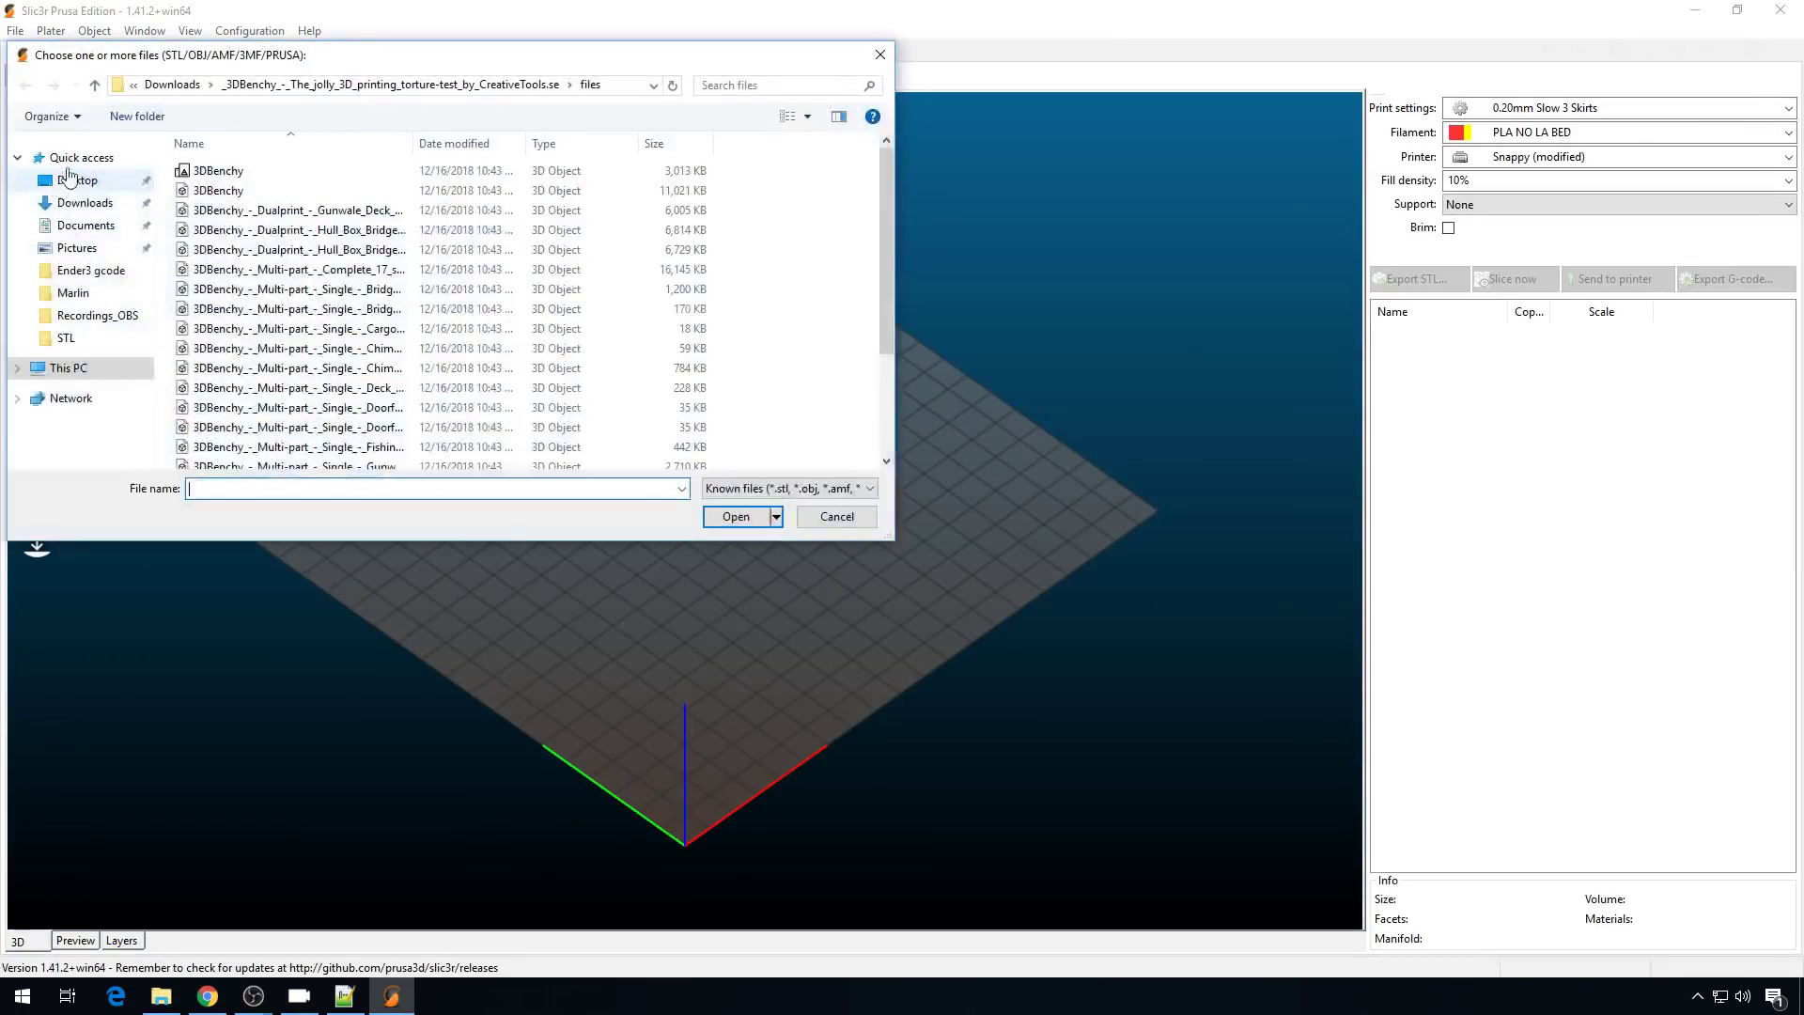
{"action": "double_click", "coordinate": [235, 193]}
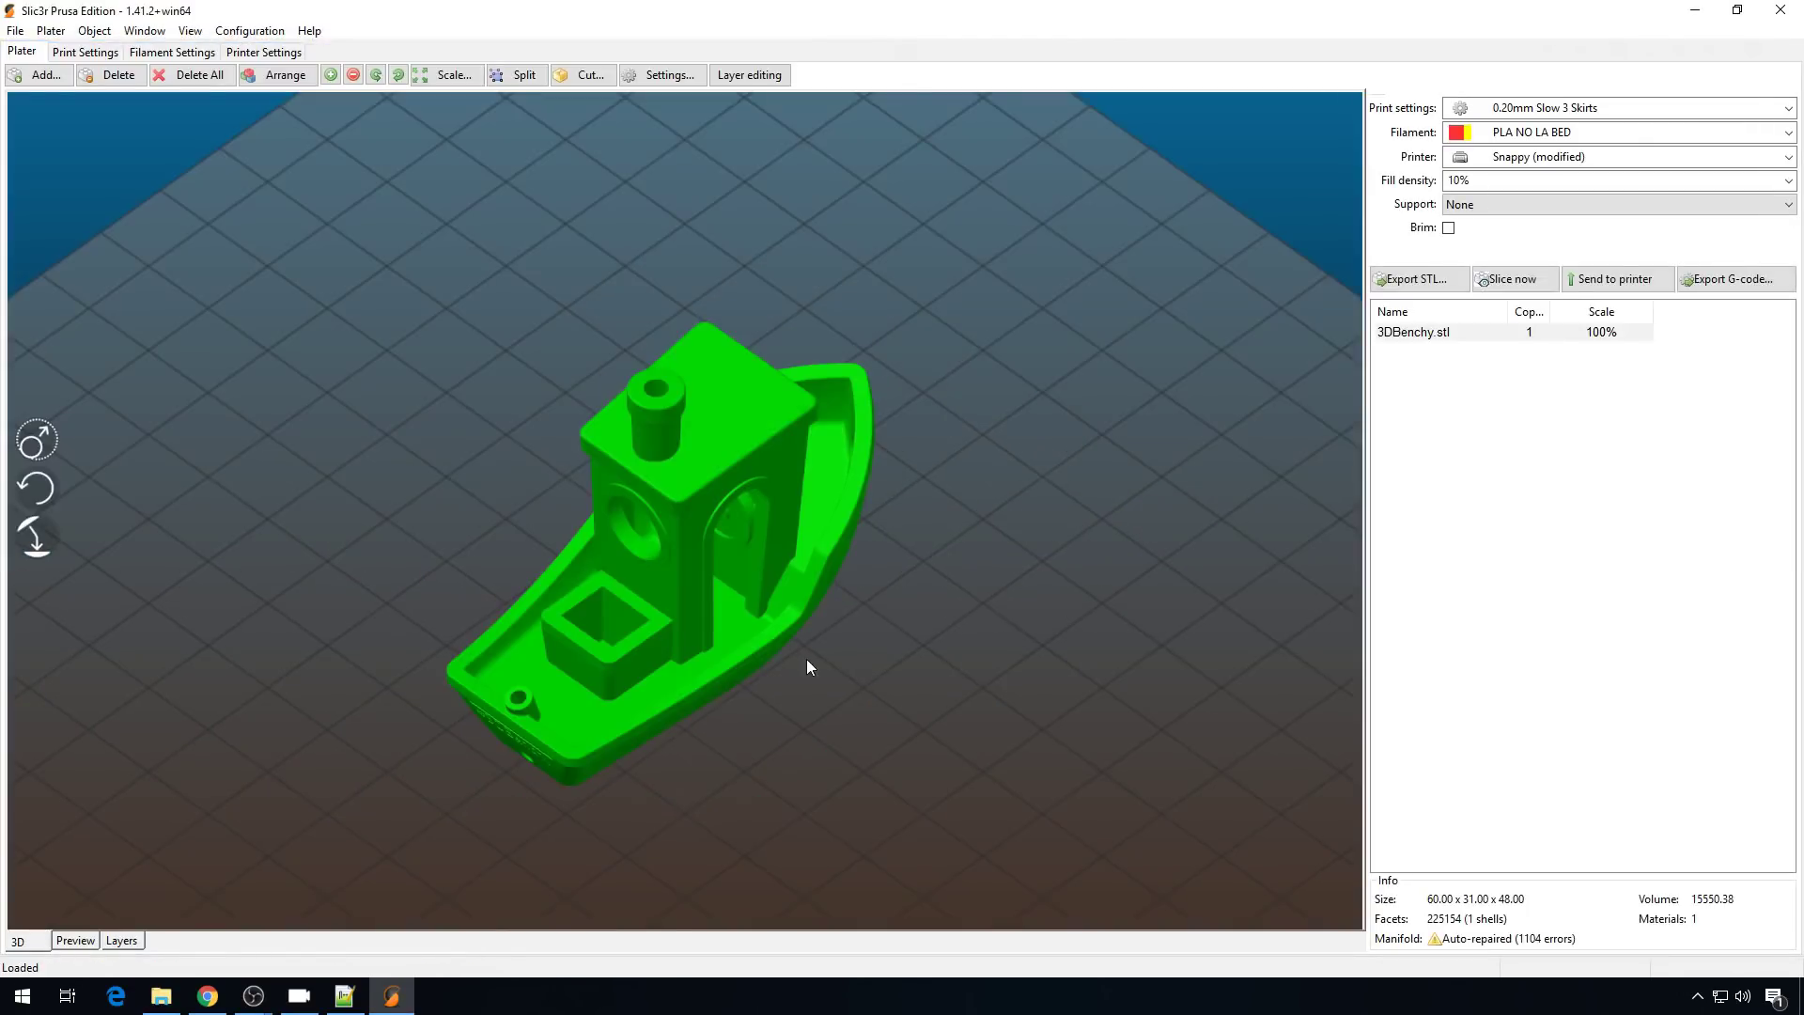
{"action": "left_click", "coordinate": [1634, 280]}
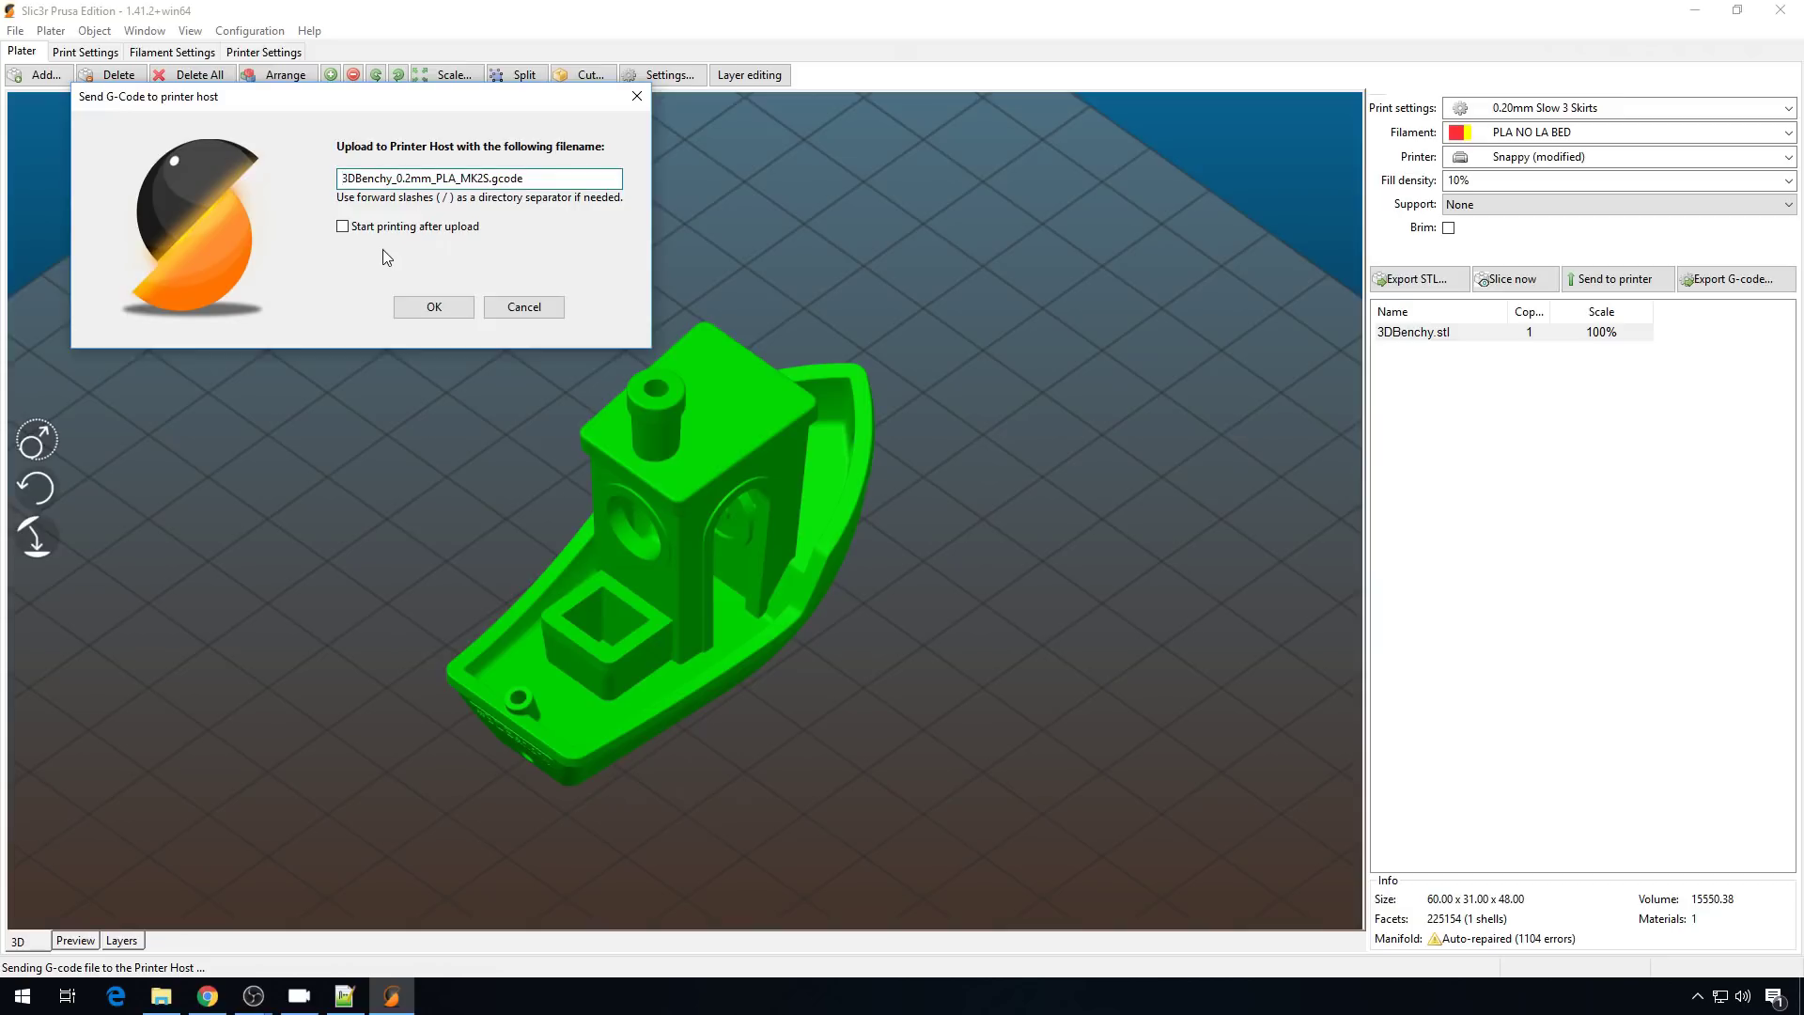
{"action": "left_click", "coordinate": [432, 308]}
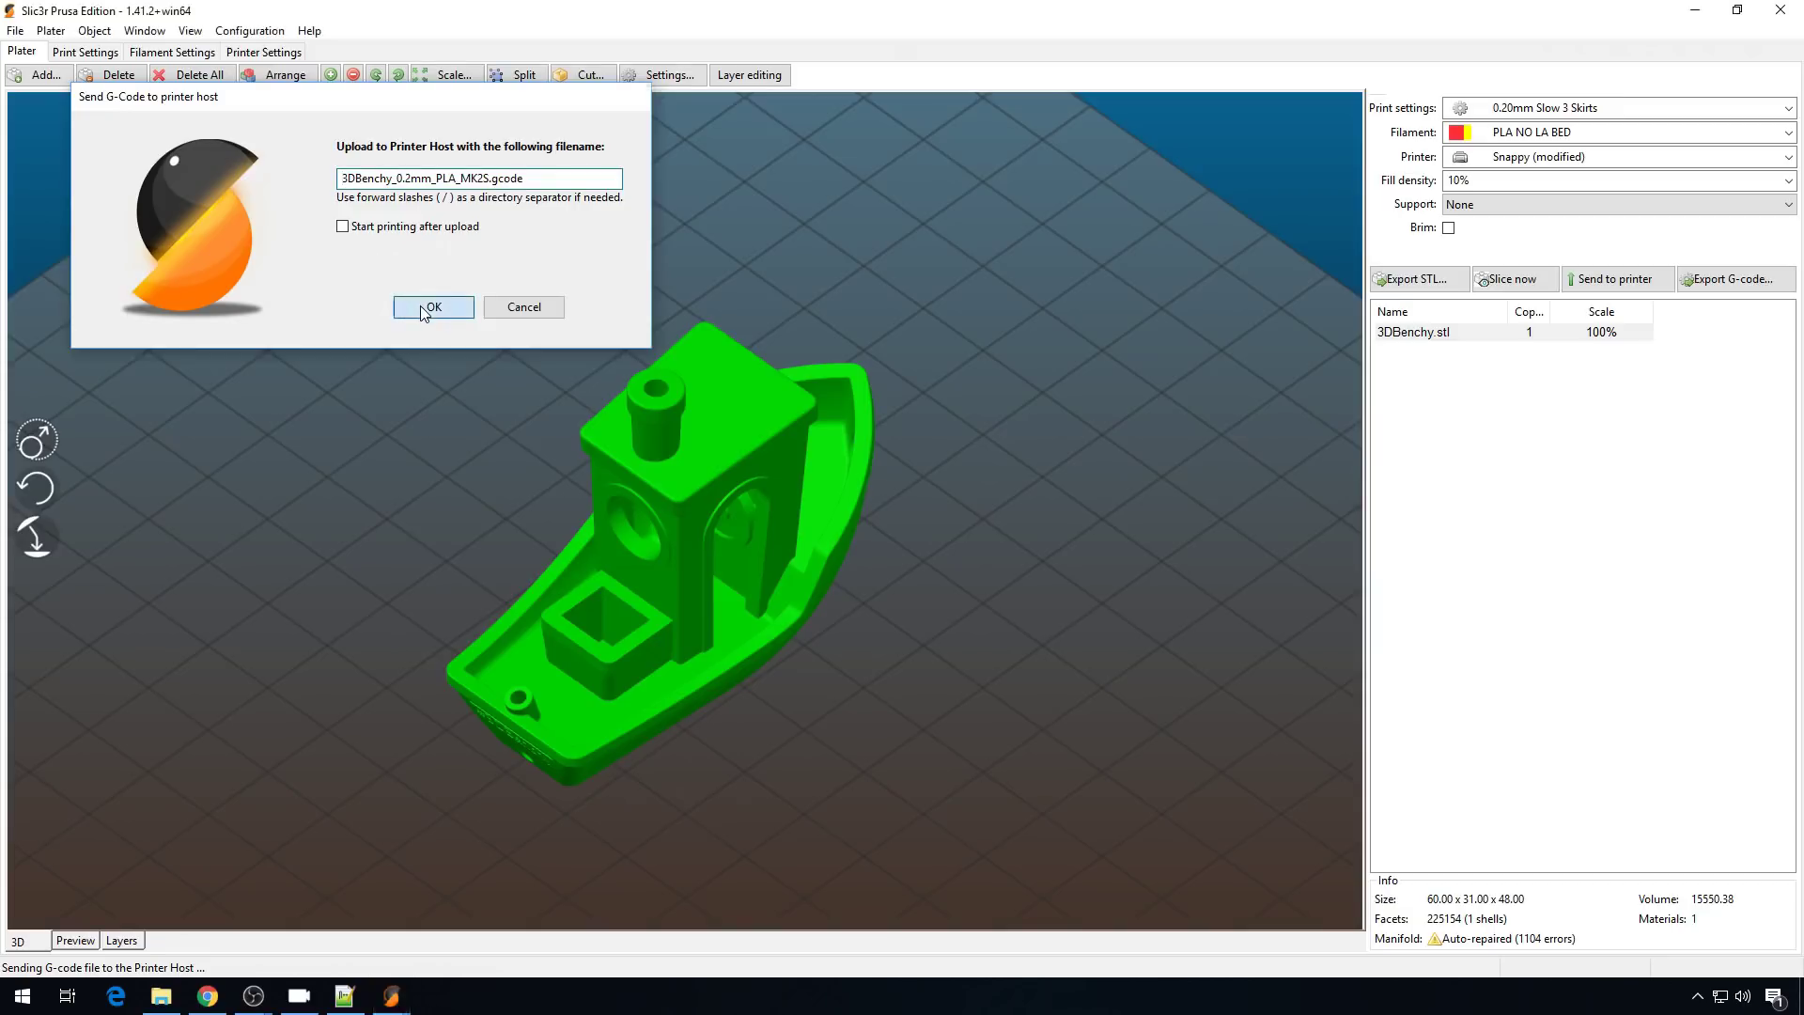
{"action": "left_click", "coordinate": [207, 999]}
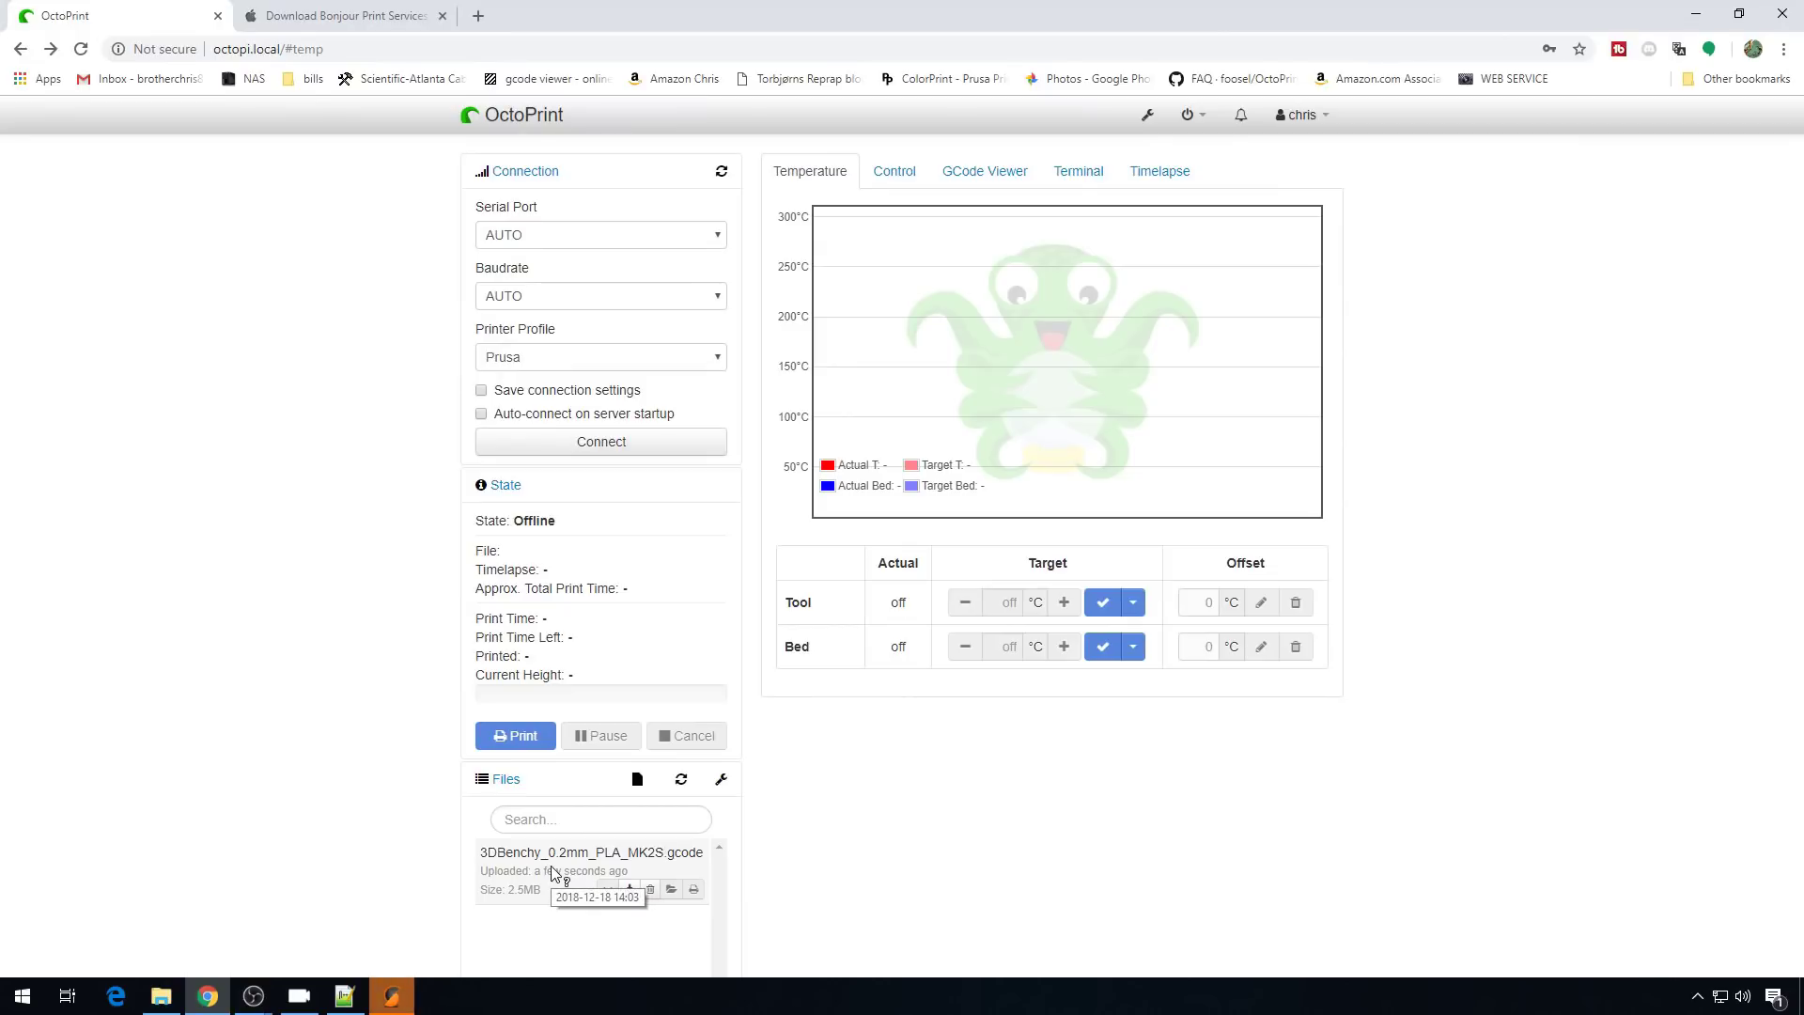
Drag the 3DBenchy G-code from the Desktop onto OctoPrint's local and SD upload areas.
{"action": "key", "text": "alt+Tab"}
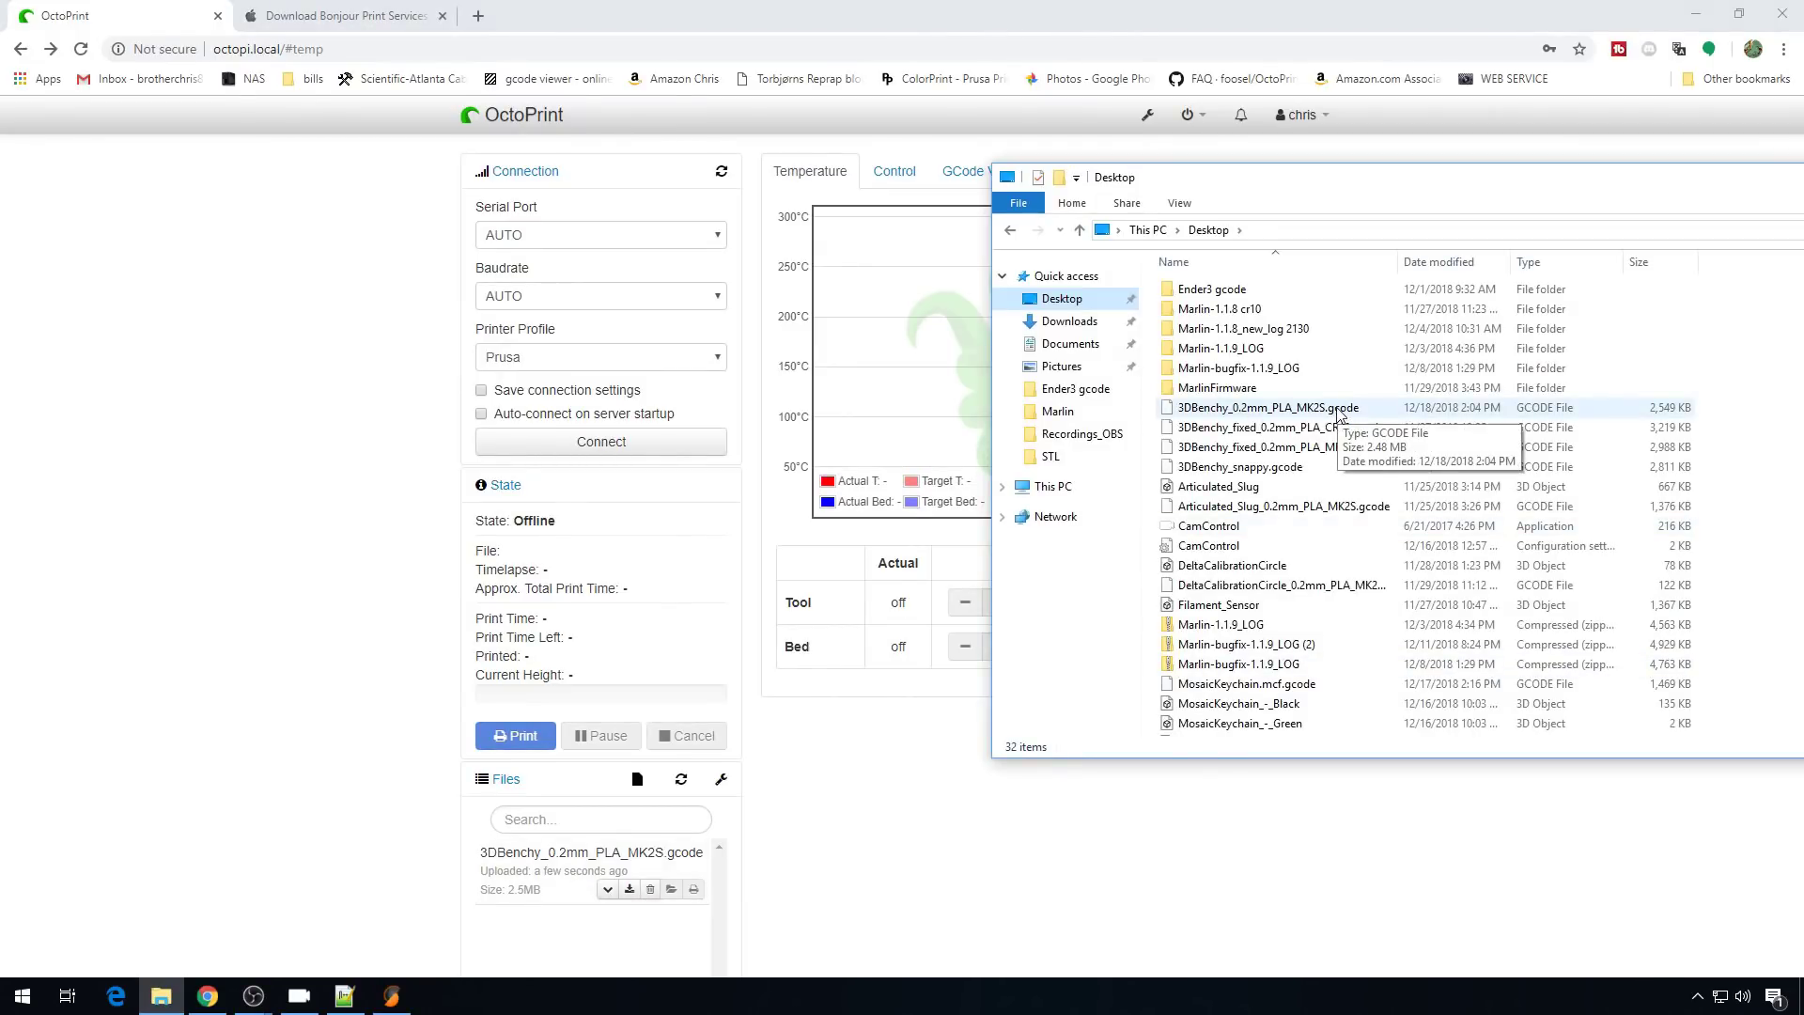
{"action": "left_click_drag", "start_coordinate": [1339, 413], "coordinate": [294, 595]}
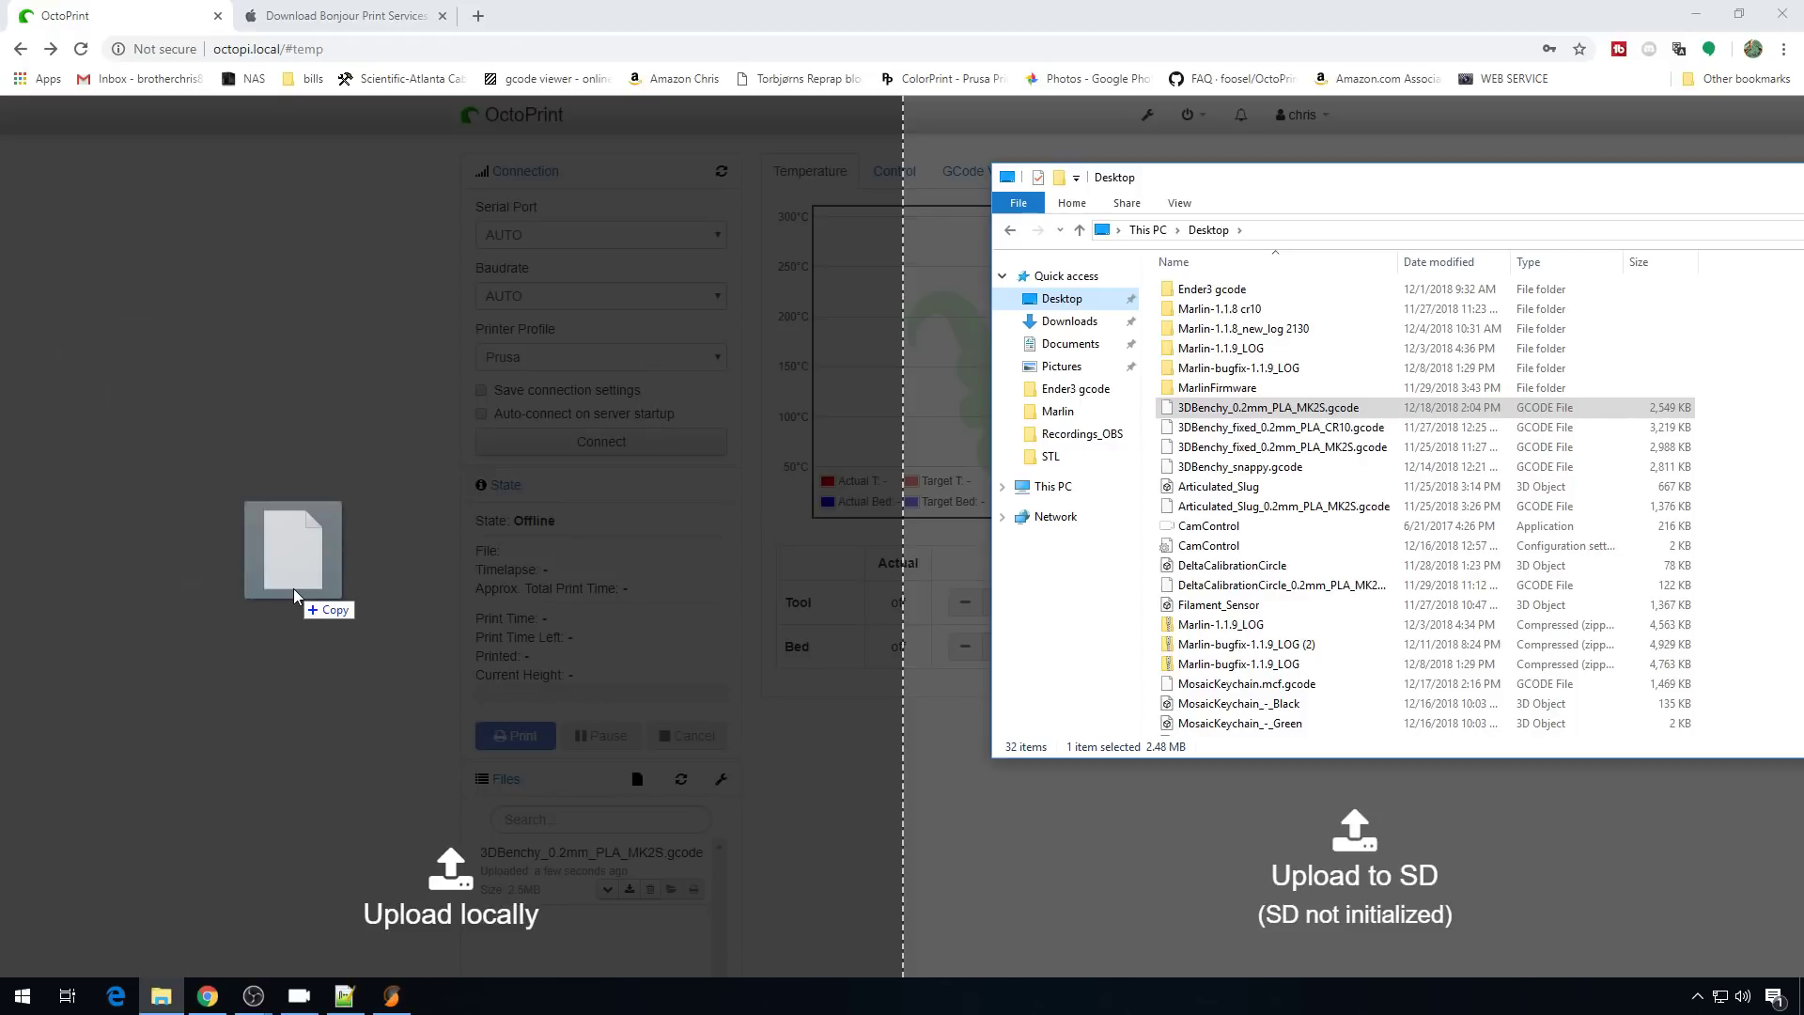
{"action": "left_click_drag", "start_coordinate": [294, 595], "coordinate": [340, 588]}
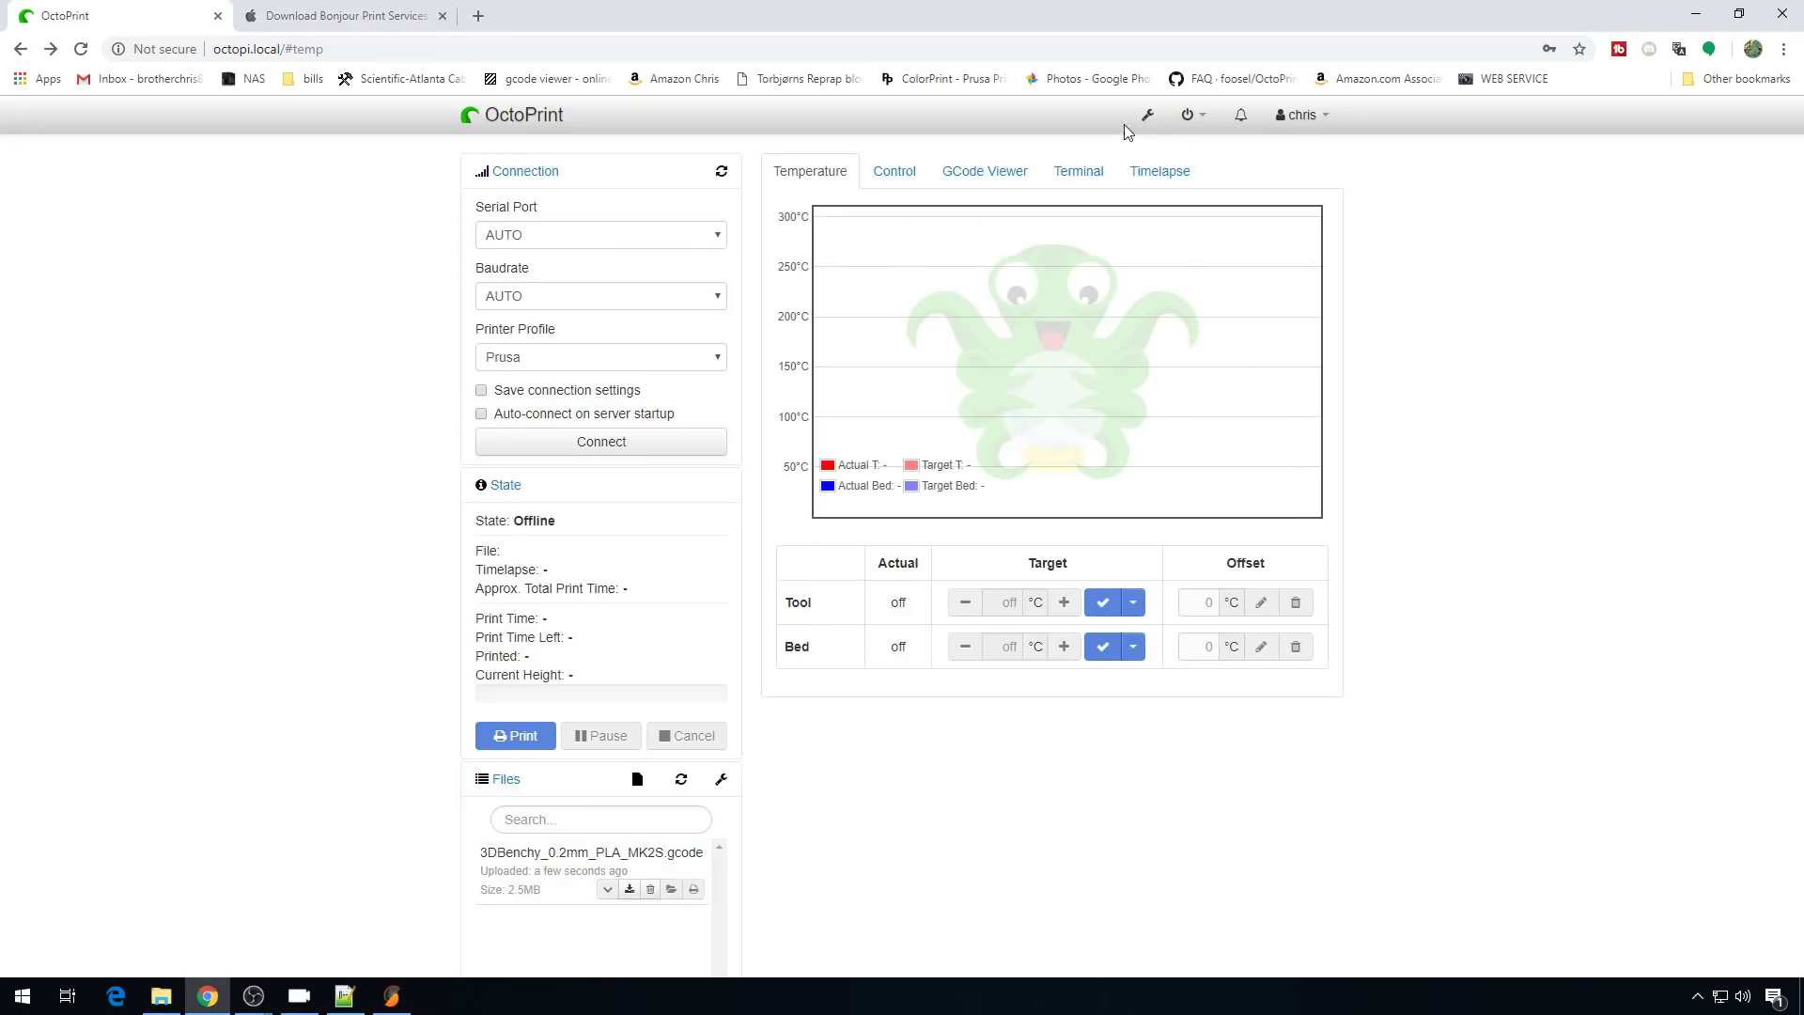
Create a new backup under Backup & Restore and download backup-20181218-200546.zip (688.6KB).
{"action": "left_click", "coordinate": [1151, 118]}
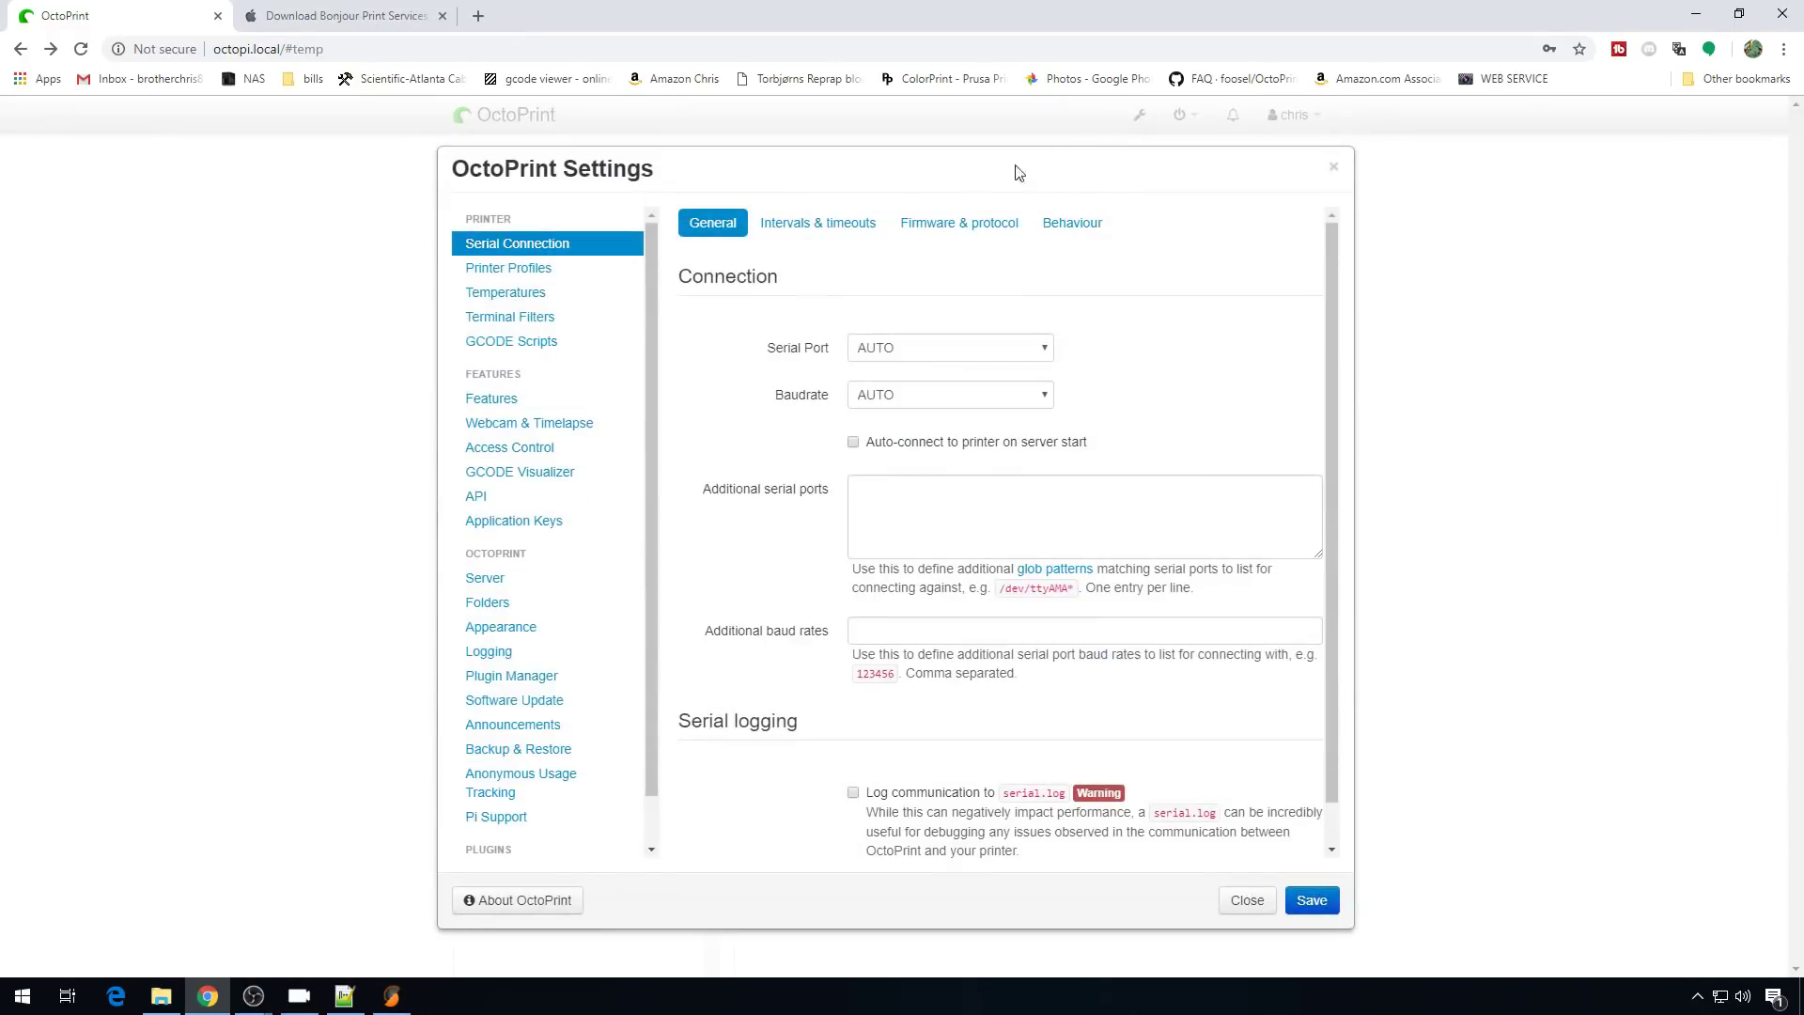
{"action": "left_click", "coordinate": [575, 752]}
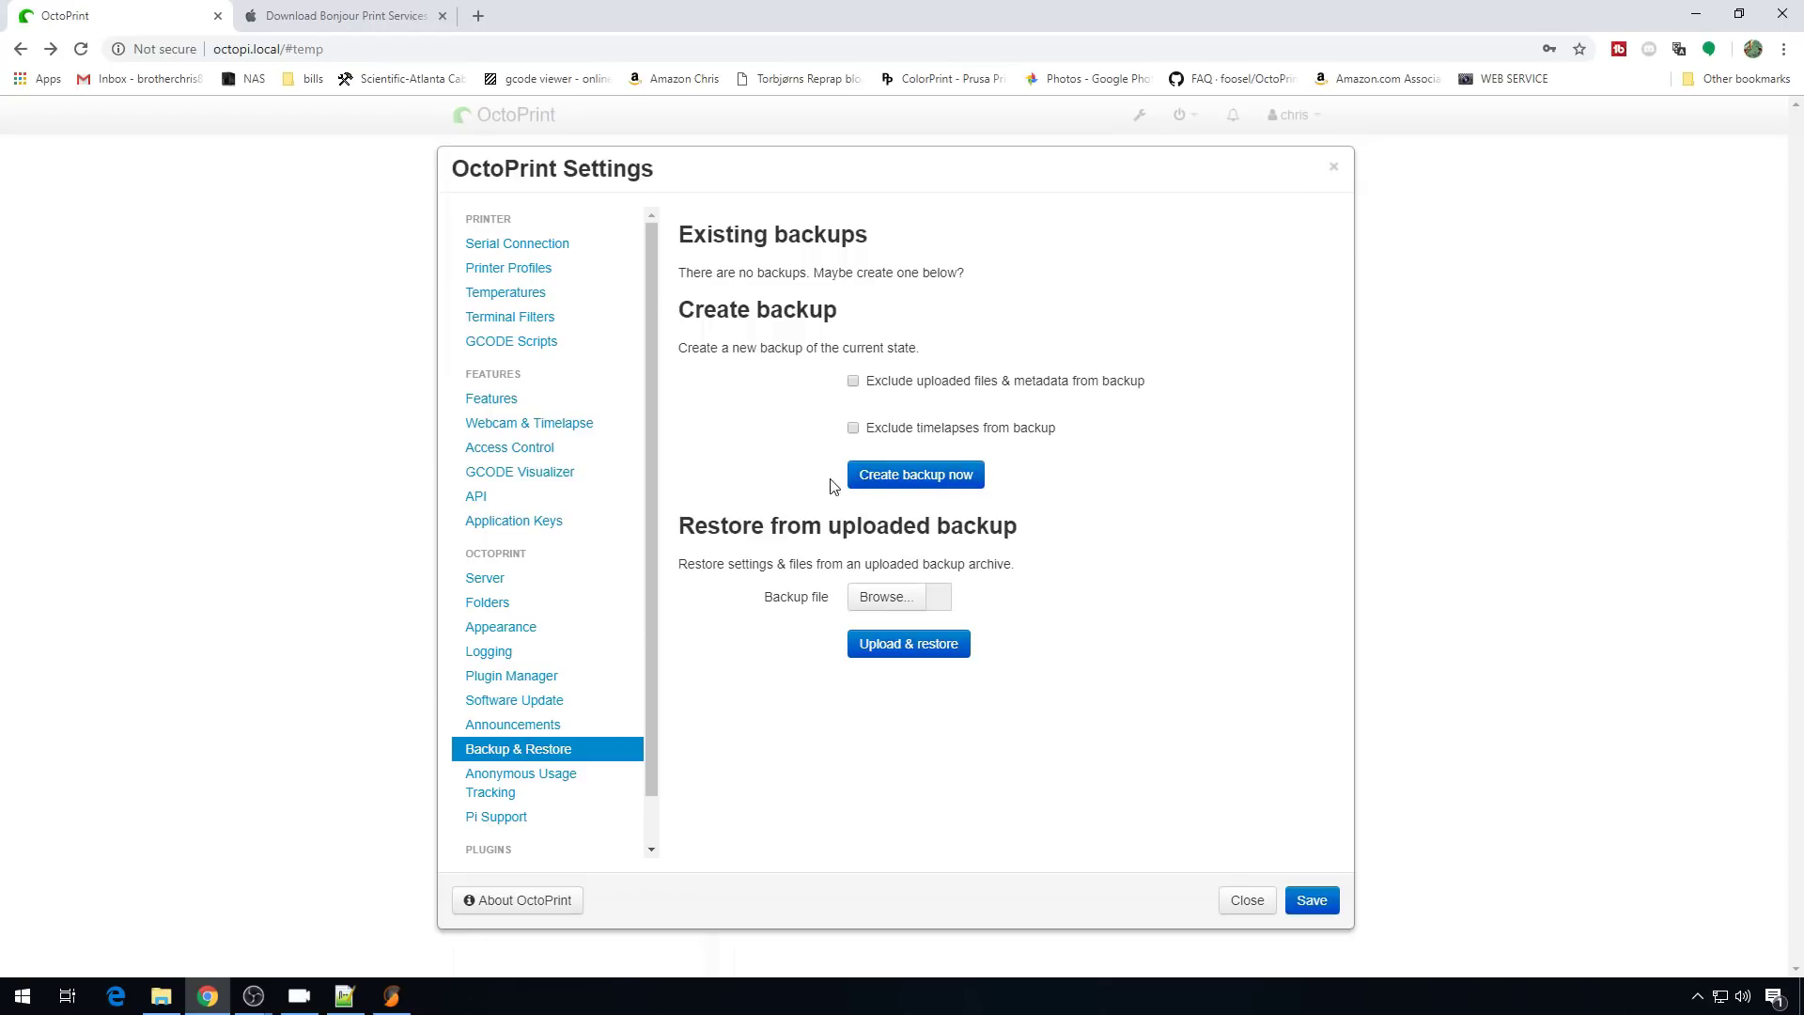
{"action": "left_click", "coordinate": [891, 476]}
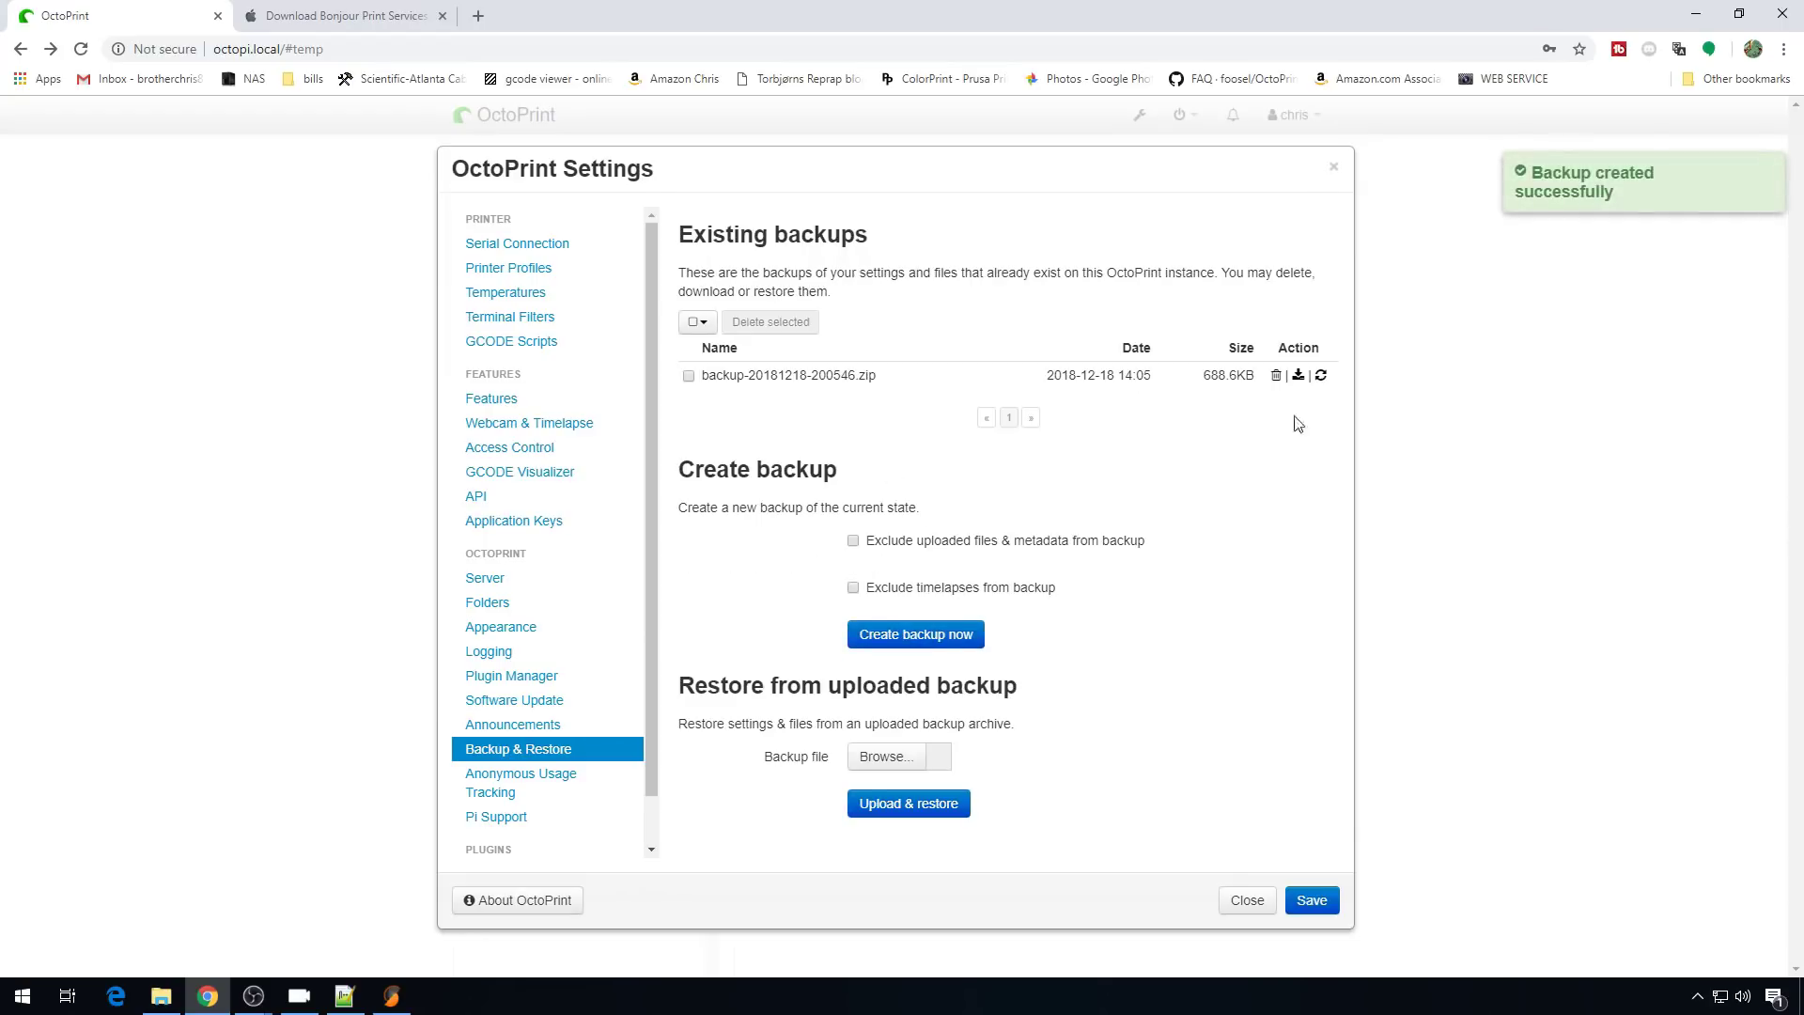
{"action": "left_click", "coordinate": [1299, 376]}
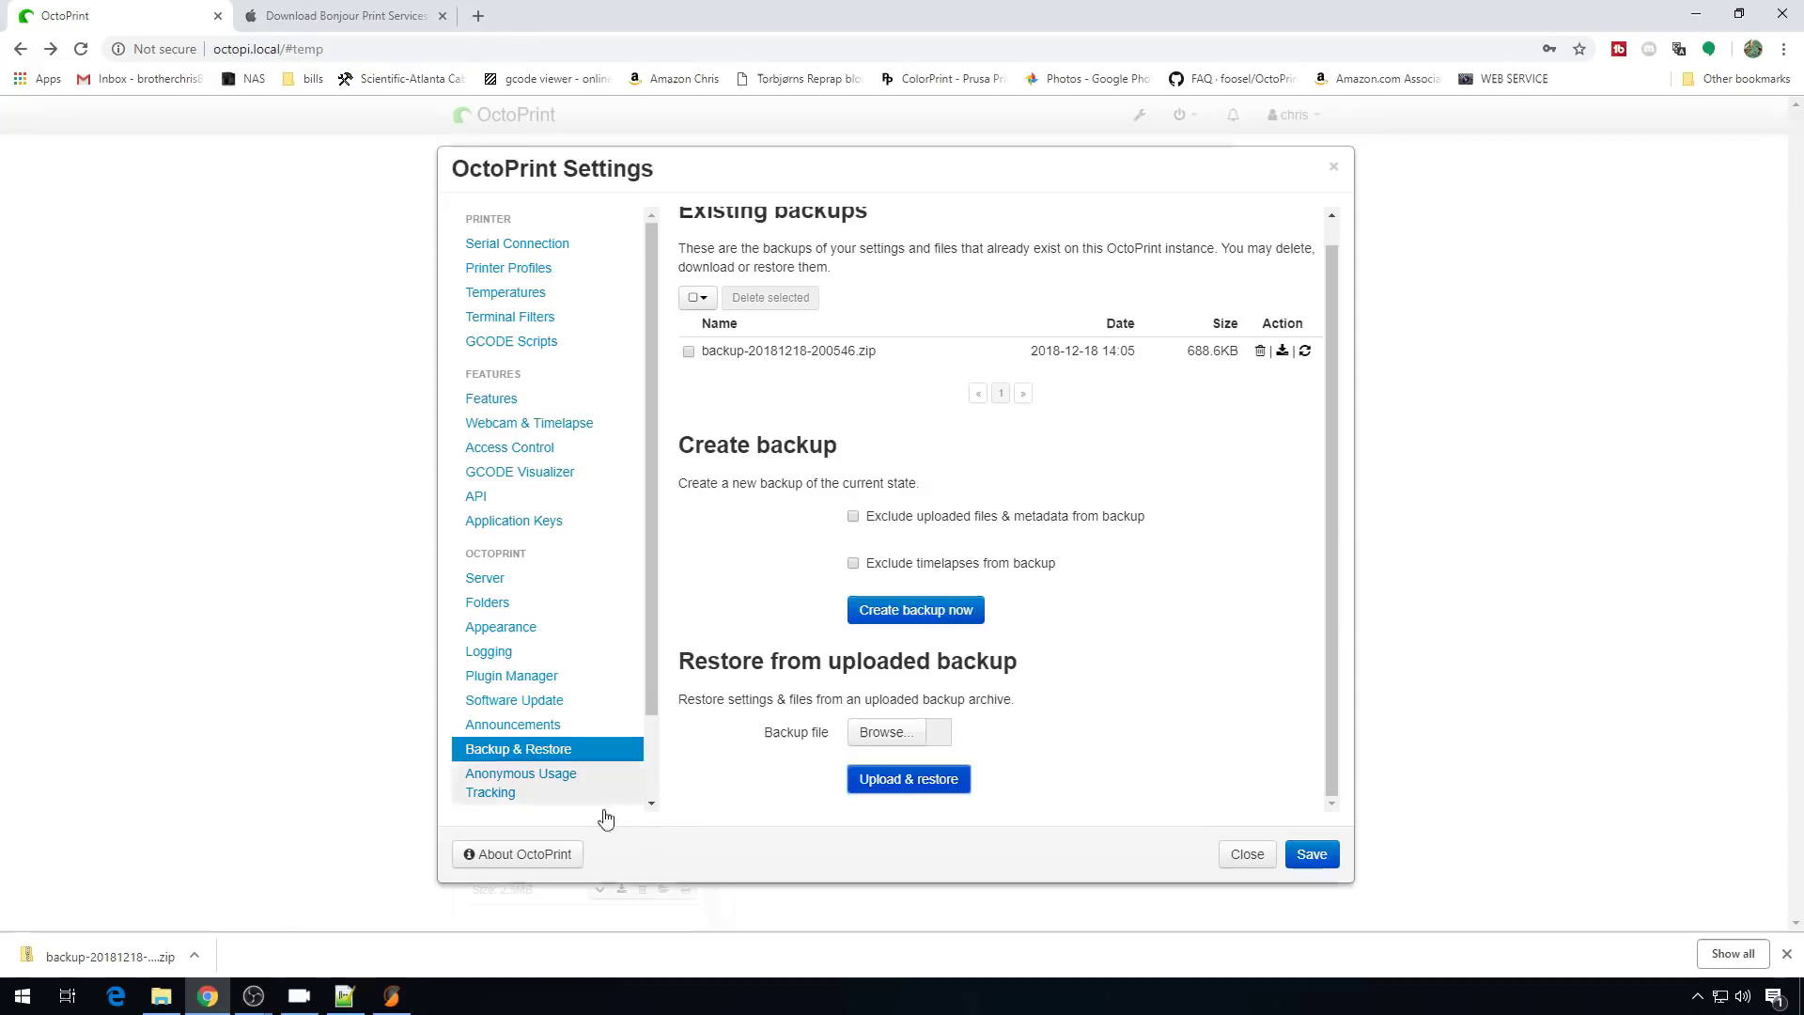
Upload backup-20181218-200546.zip from Downloads and confirm the restore, letting the server restart.
{"action": "left_click", "coordinate": [891, 736]}
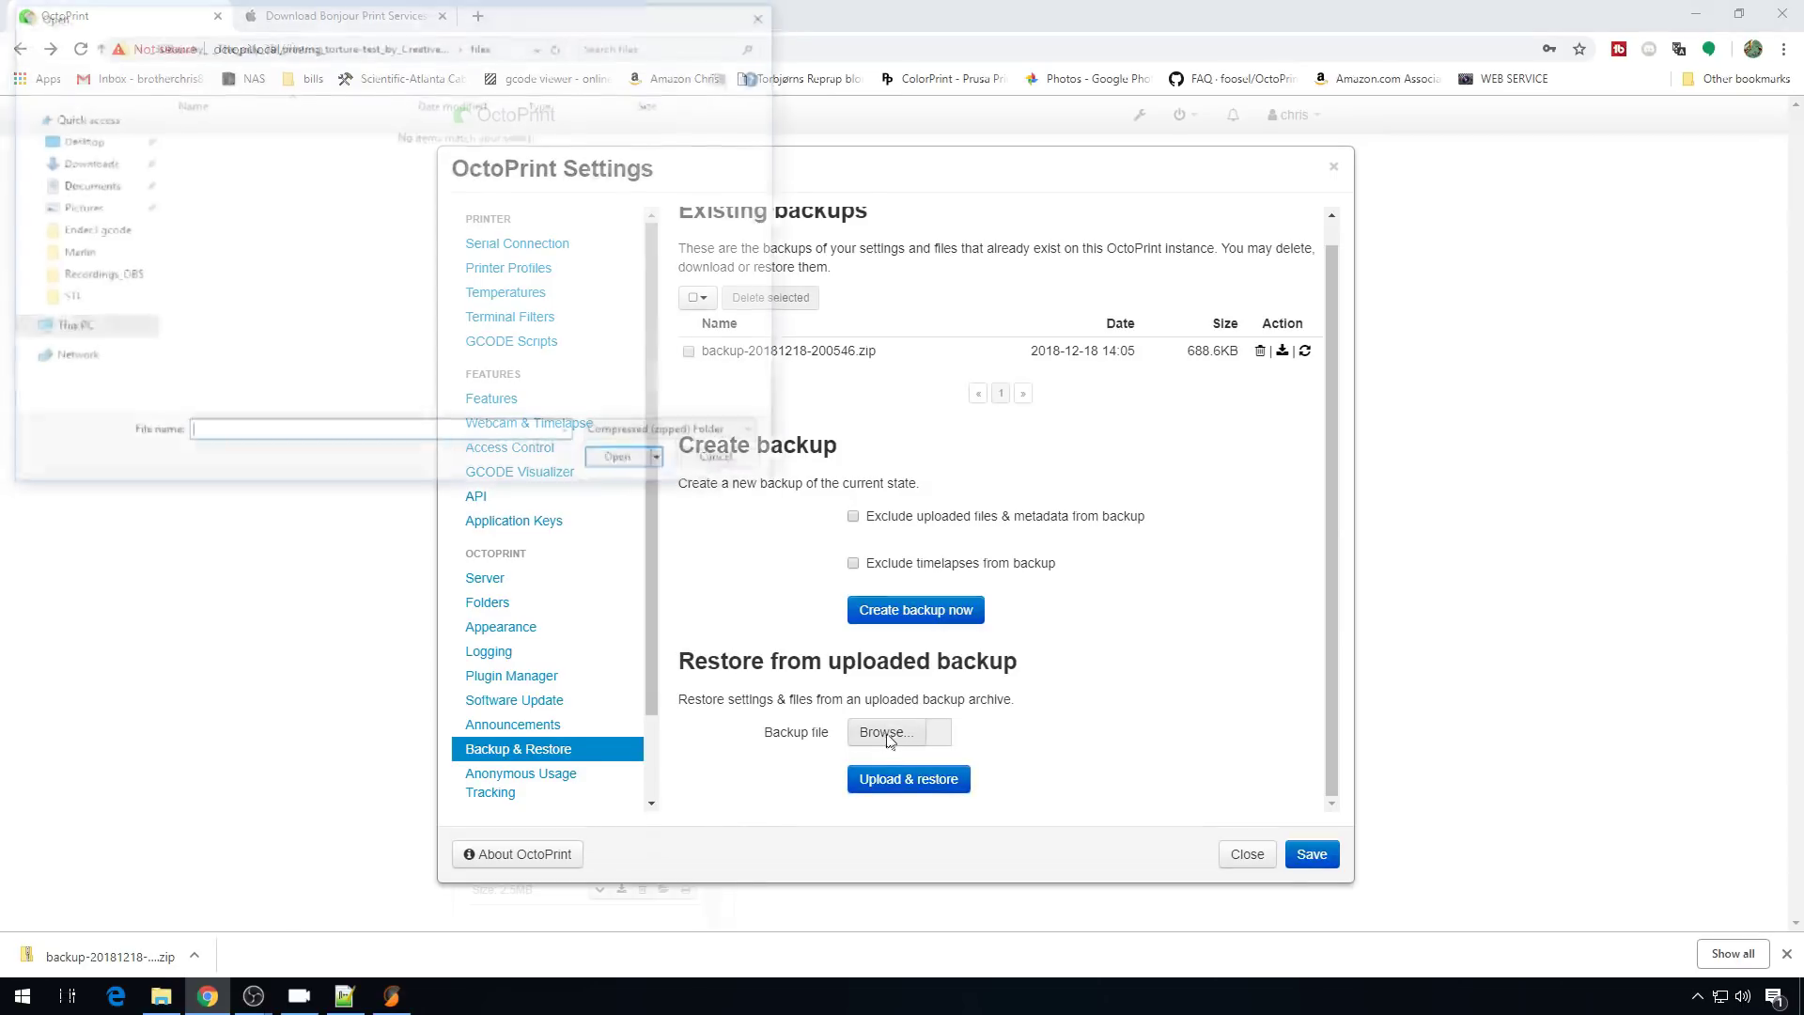
{"action": "left_click", "coordinate": [389, 306]}
{"action": "left_click", "coordinate": [624, 462]}
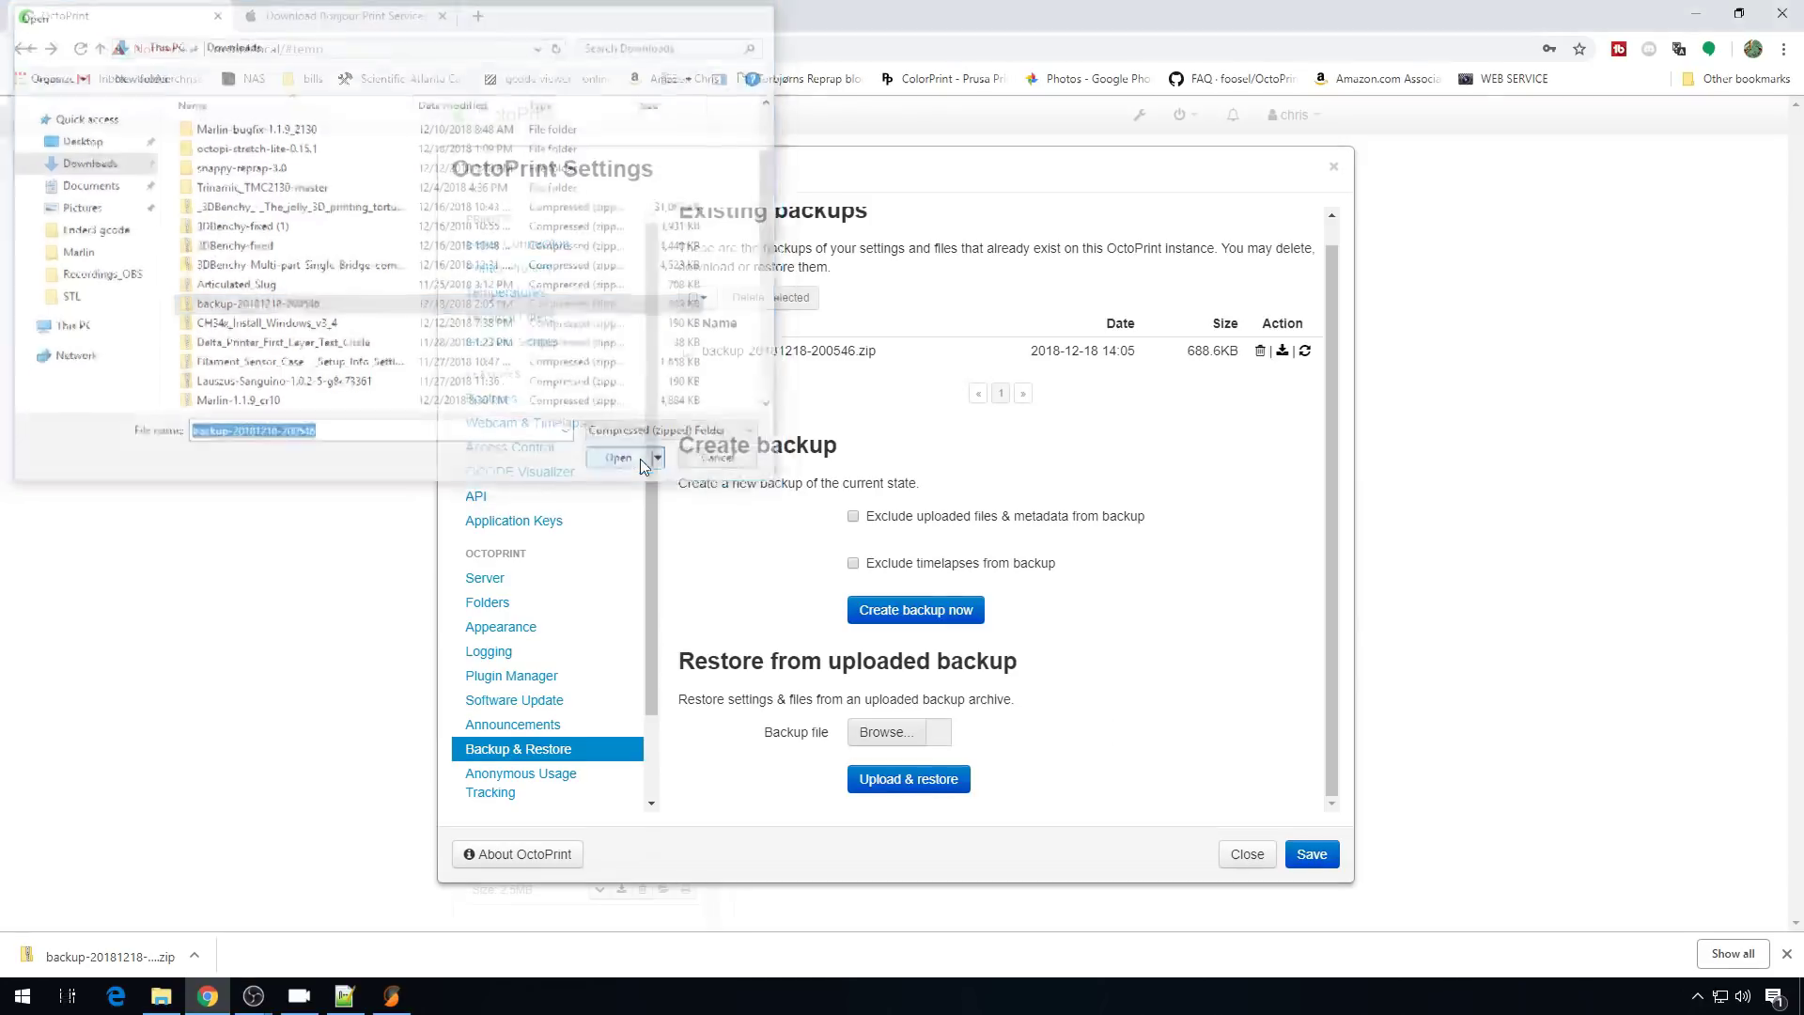
{"action": "left_click", "coordinate": [925, 788]}
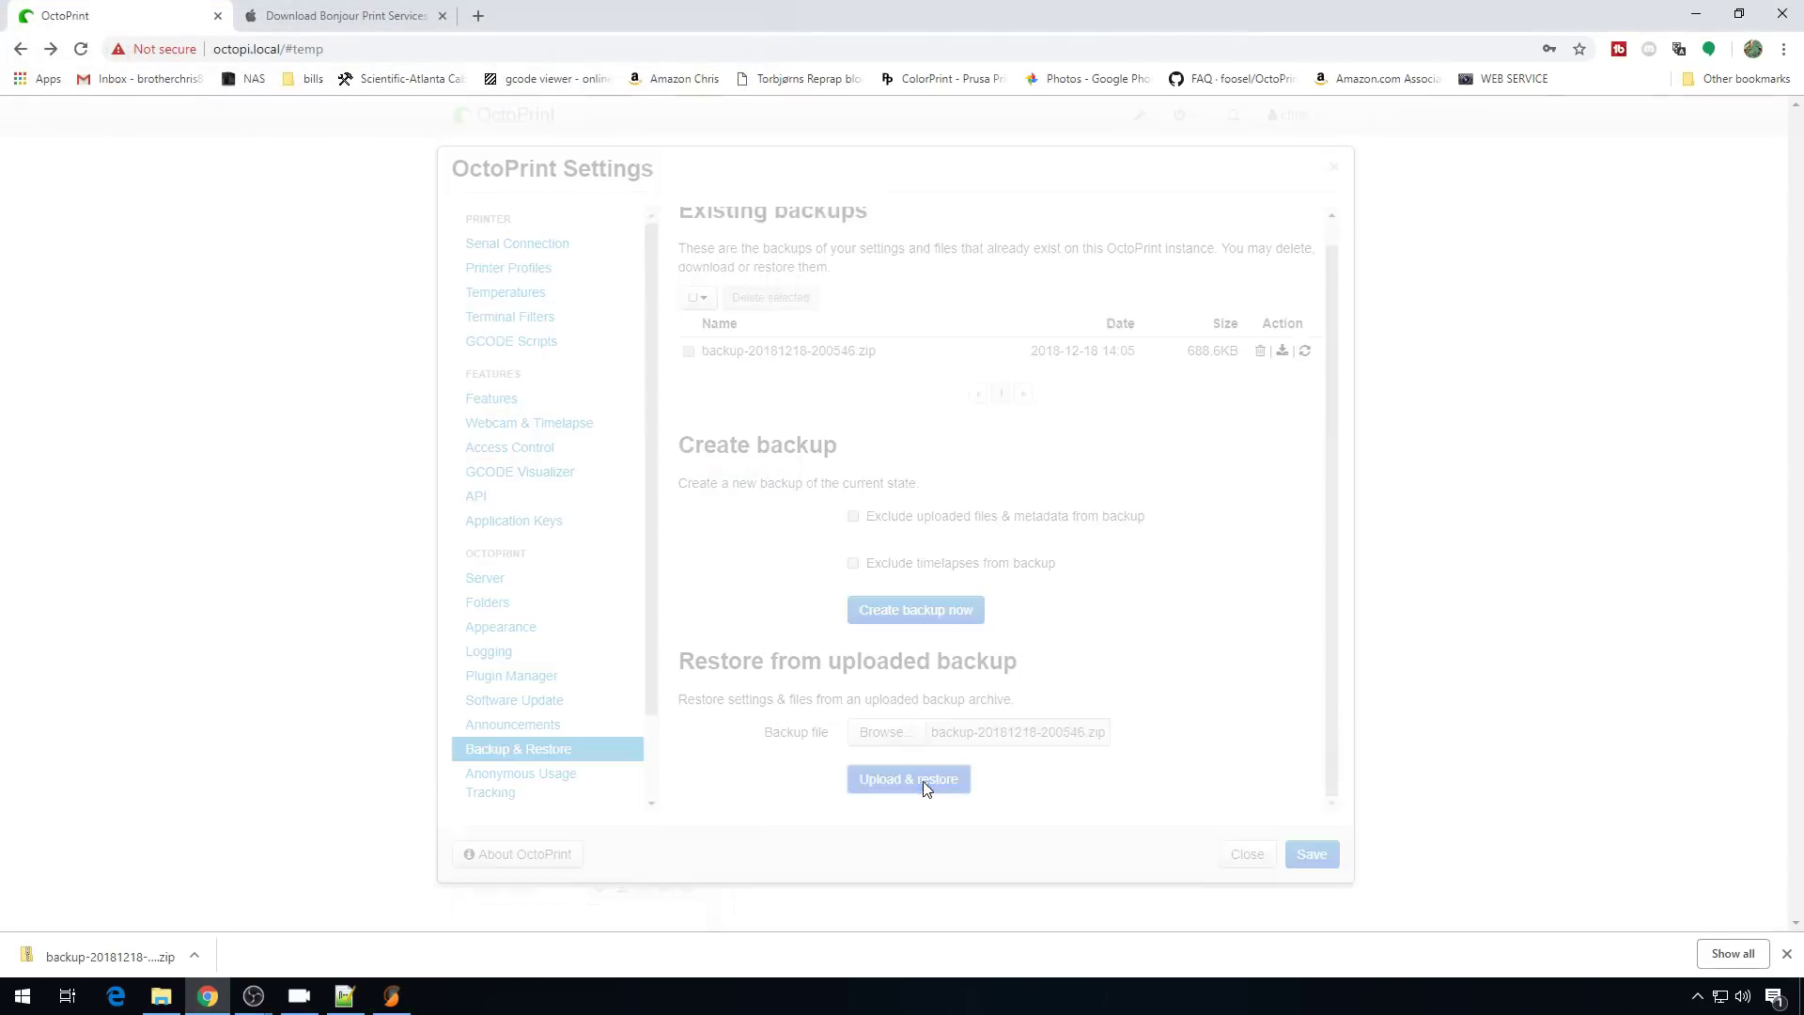
{"action": "left_click", "coordinate": [1107, 588]}
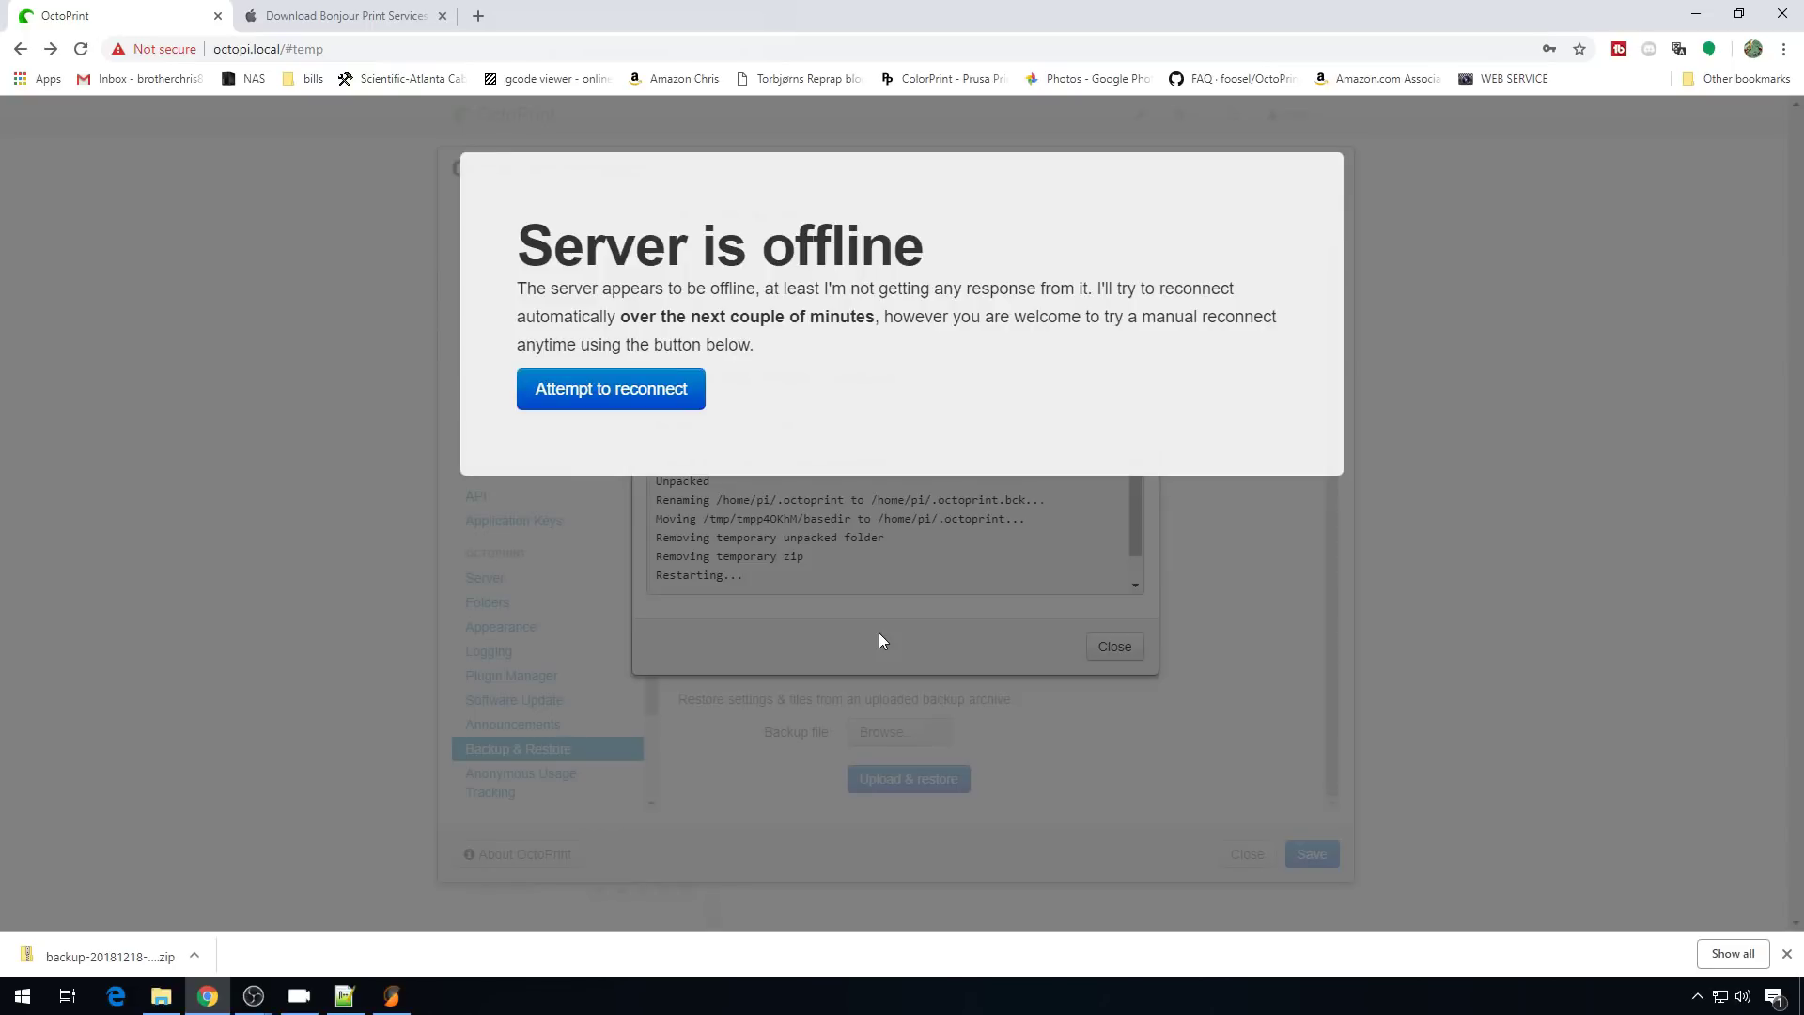